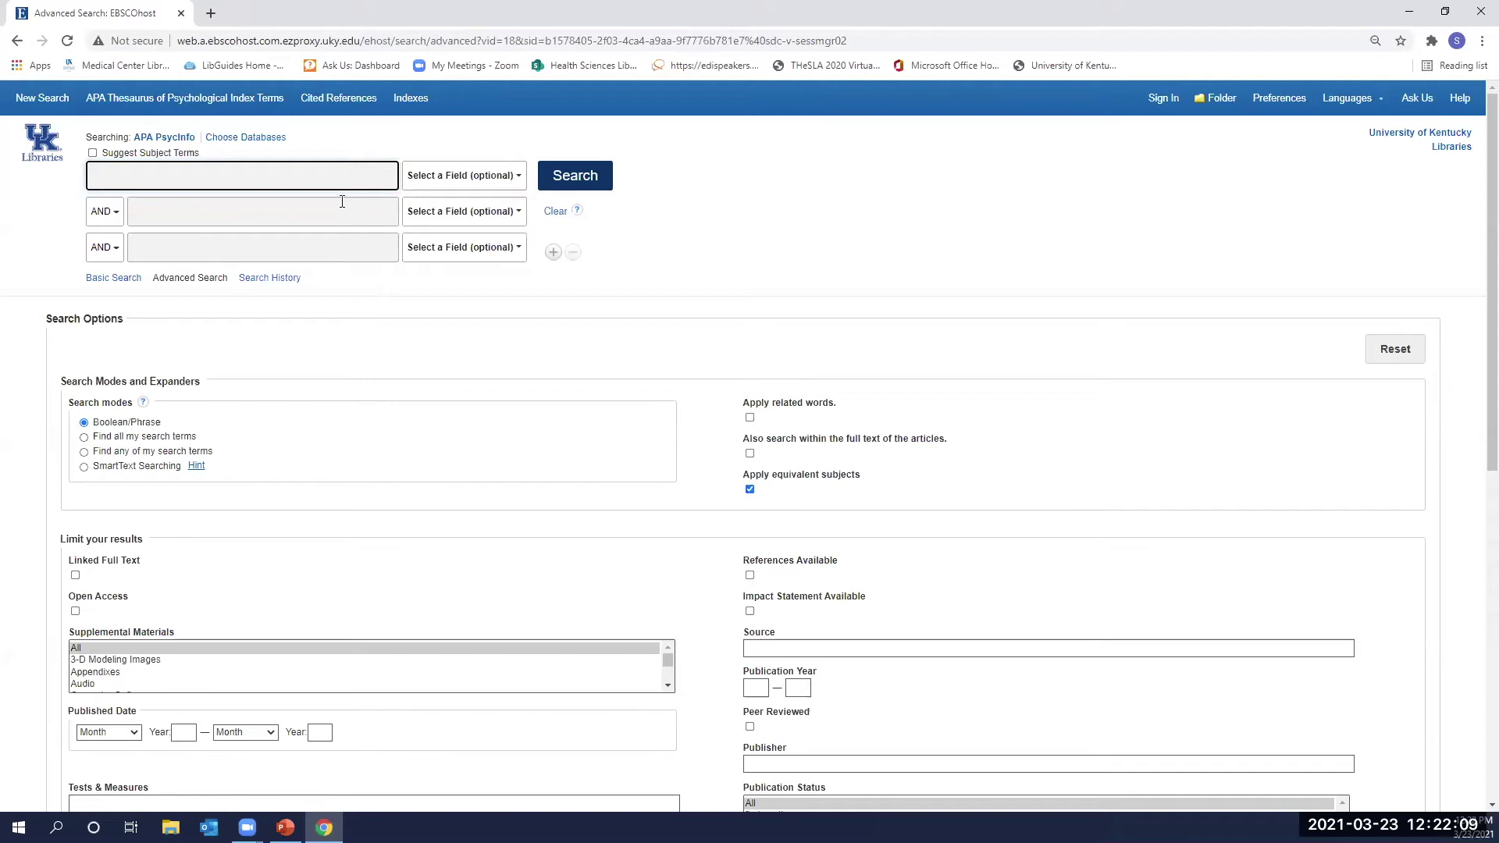
# With Suggest Subject Terms on, look up 'addiction treatment' in the APA Thesaurus.
pyautogui.click(92, 153)
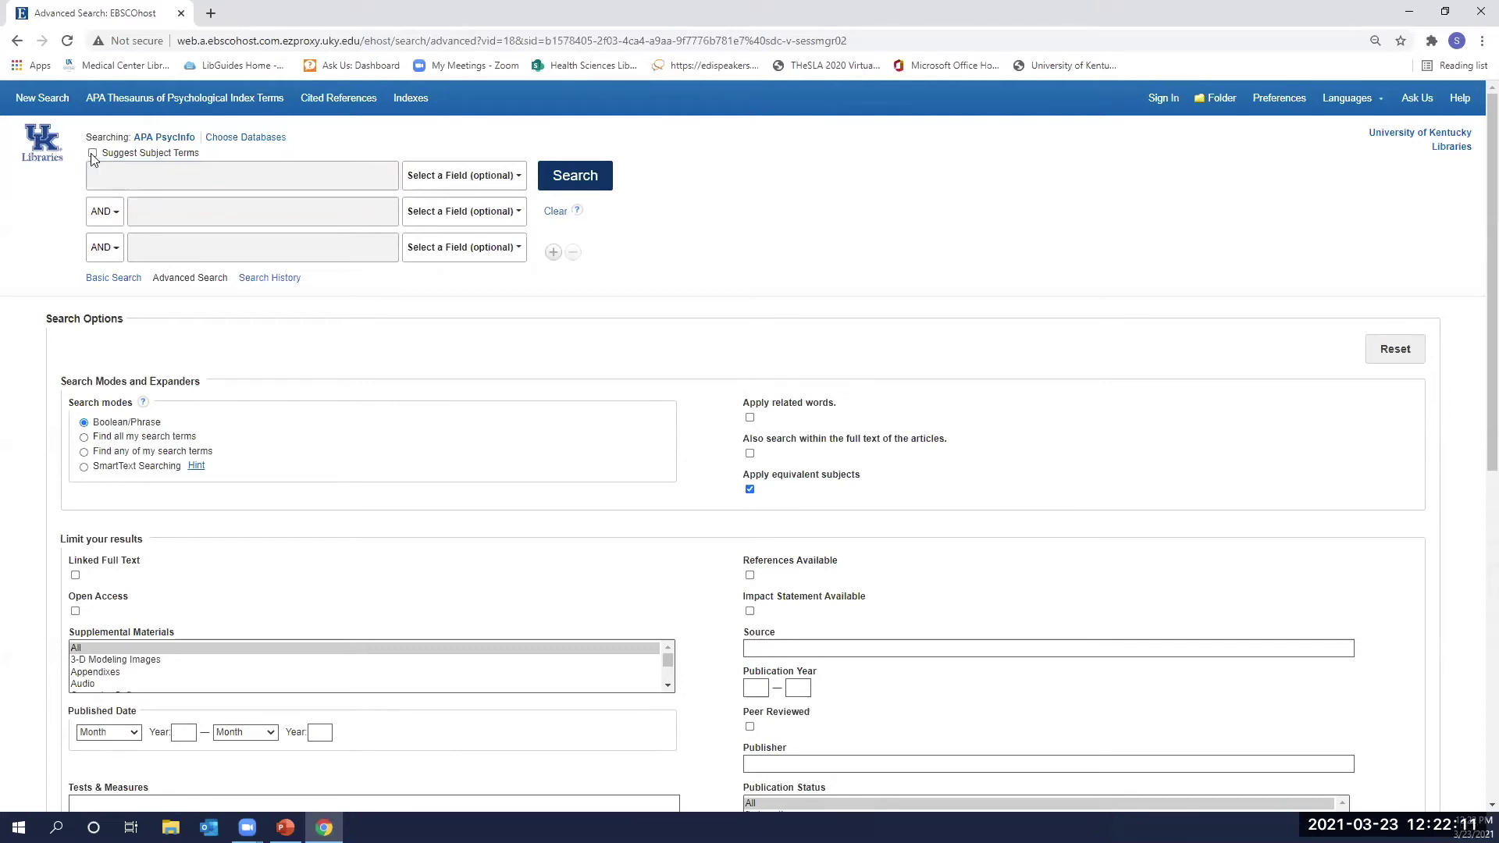
pyautogui.click(115, 172)
pyautogui.write('addication tre')
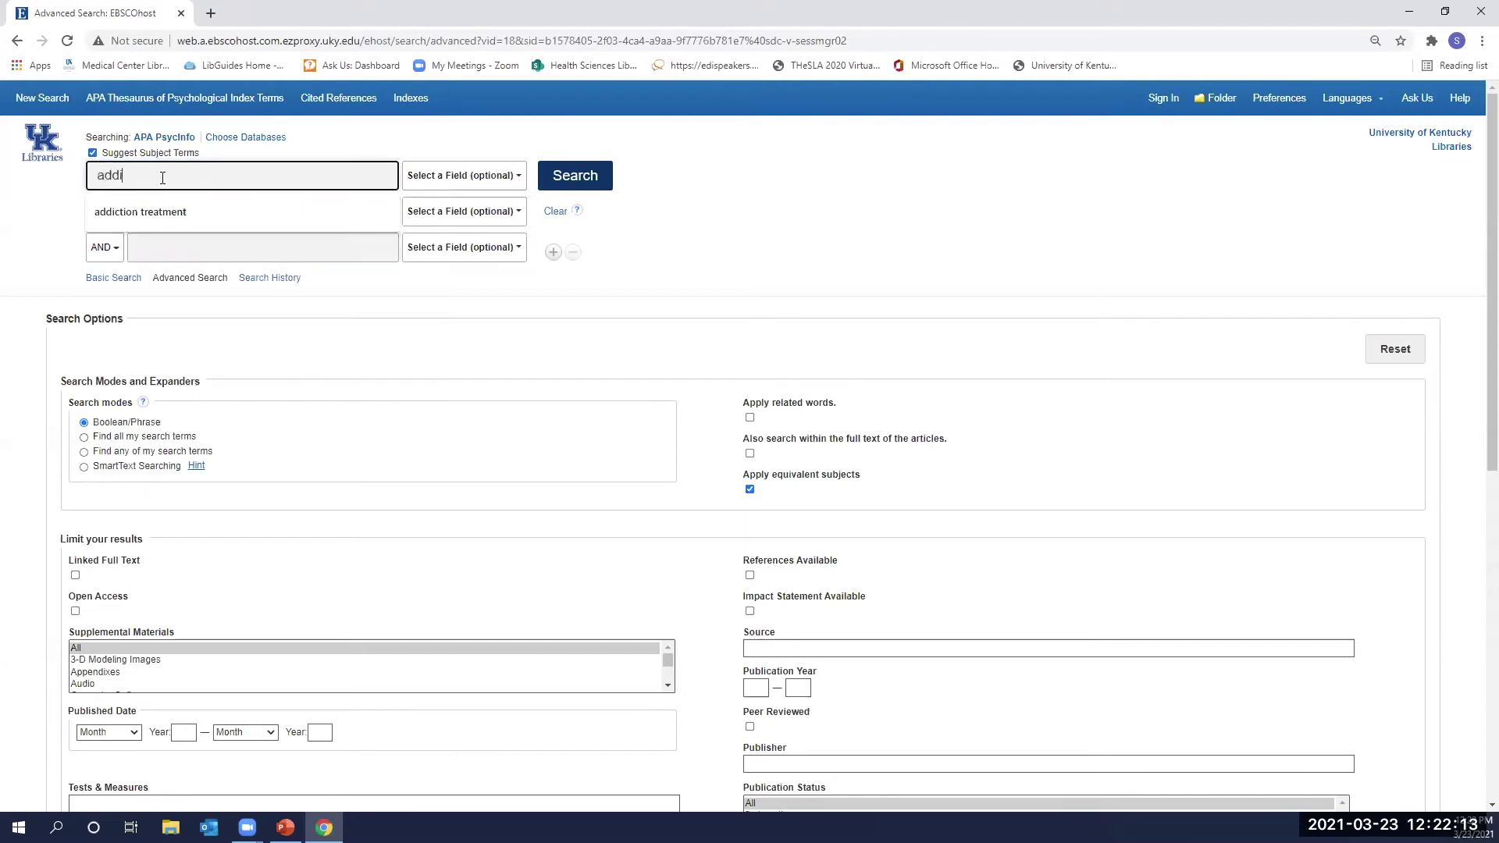
pyautogui.press('BackSpace')
pyautogui.press('BackSpace')
pyautogui.press('BackSpace')
pyautogui.press('BackSpace')
pyautogui.press('BackSpace')
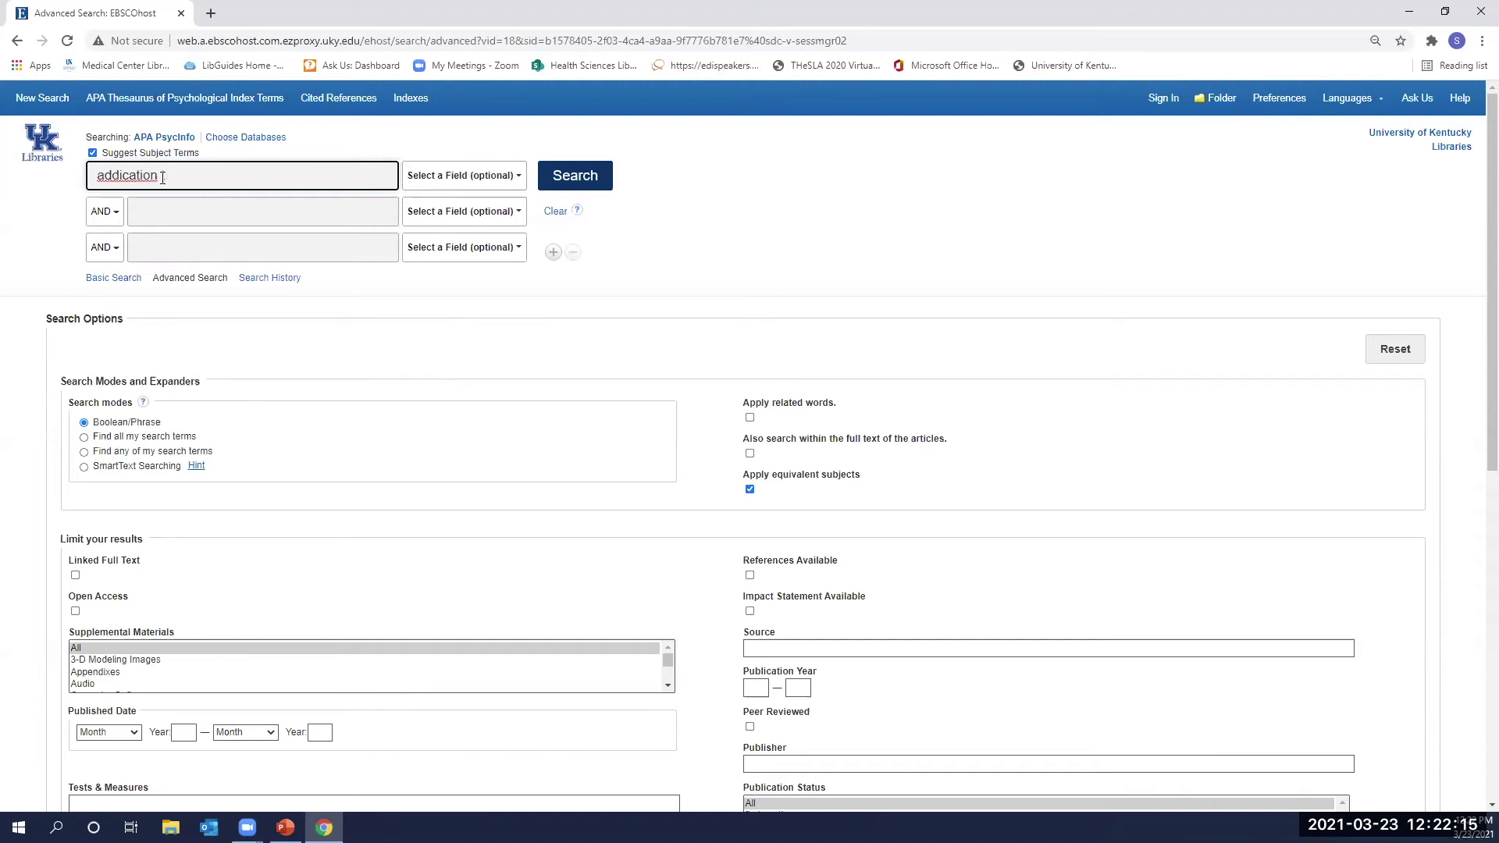
pyautogui.write('tion ')
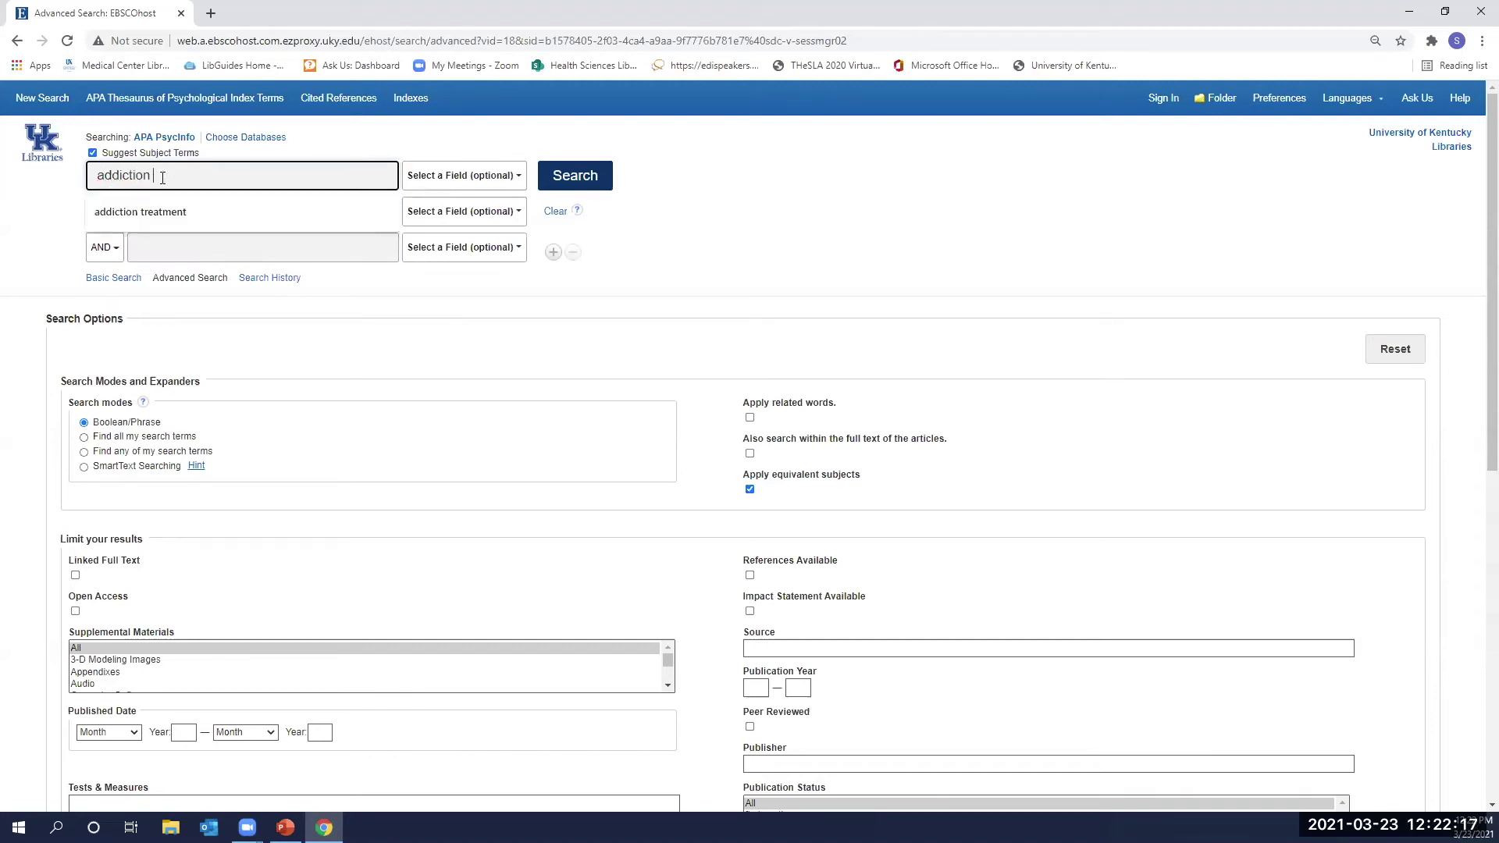
pyautogui.write('treatment')
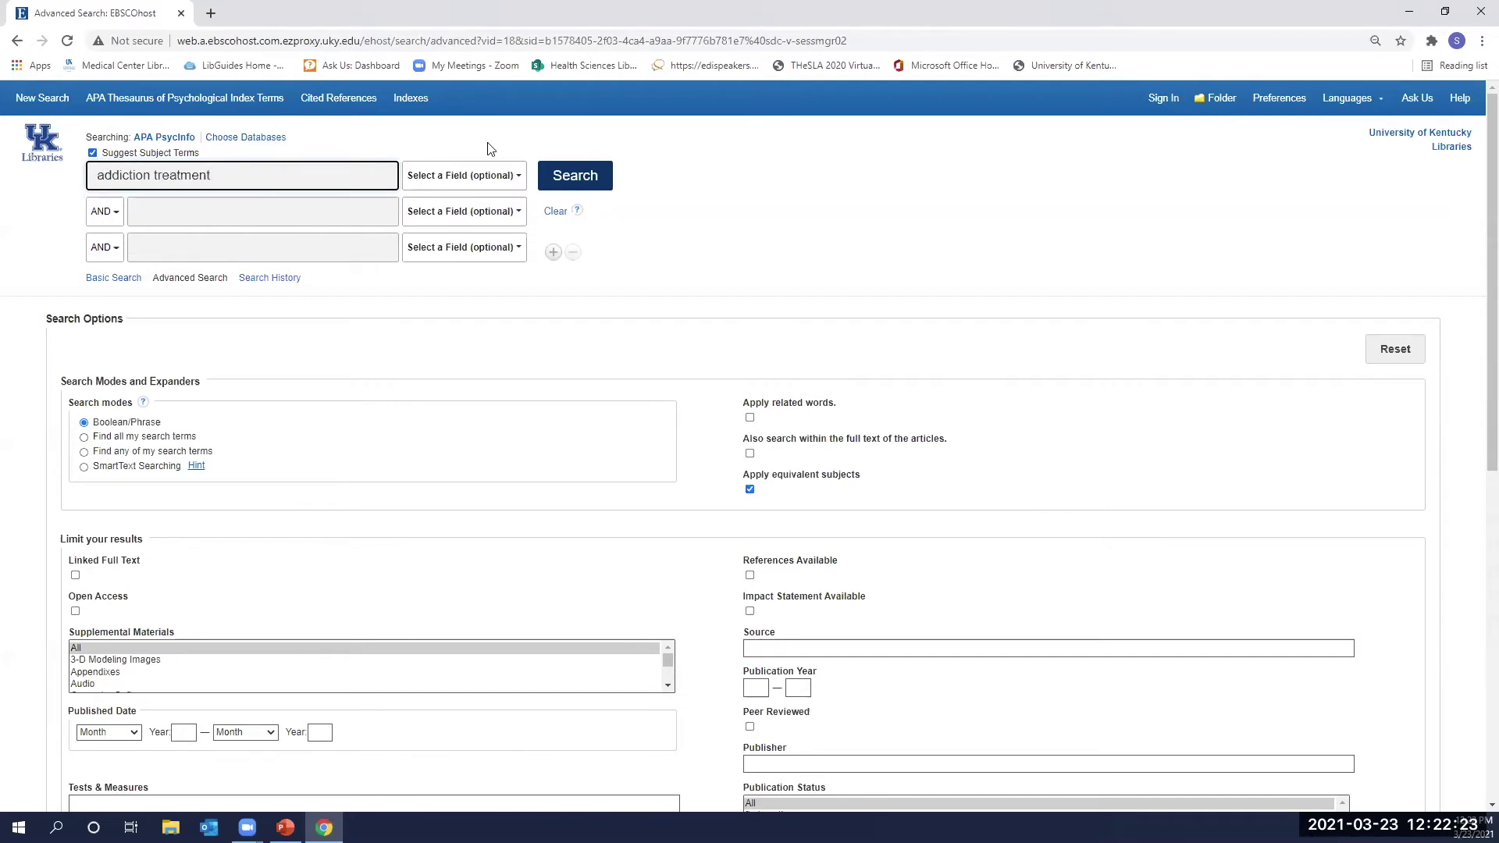
pyautogui.click(591, 178)
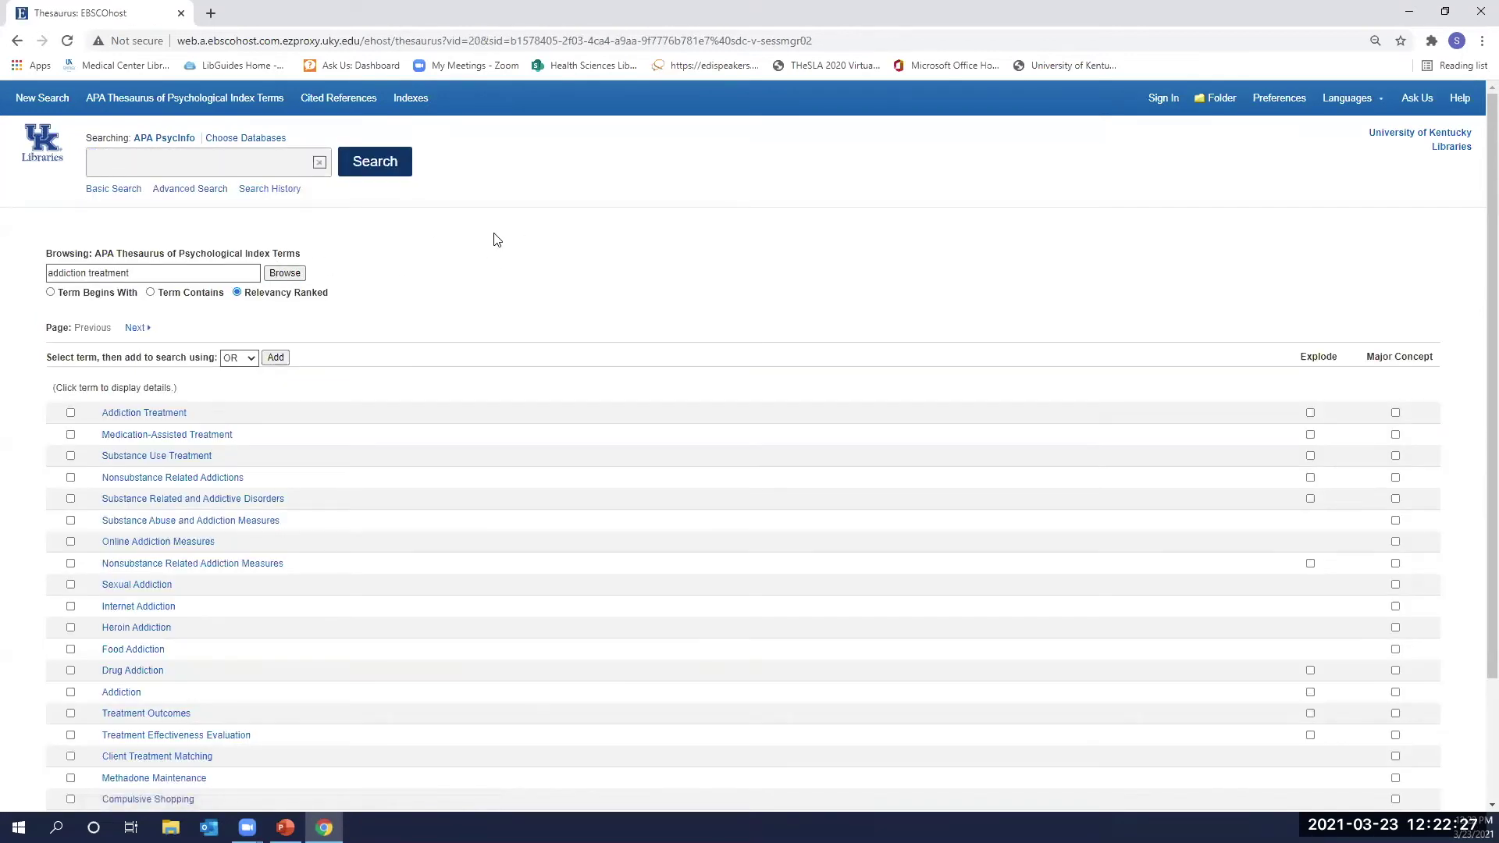
# Scan the suggested terms and open the Addiction Treatment thesaurus entry.
pyautogui.scroll(-2, 439, 297)
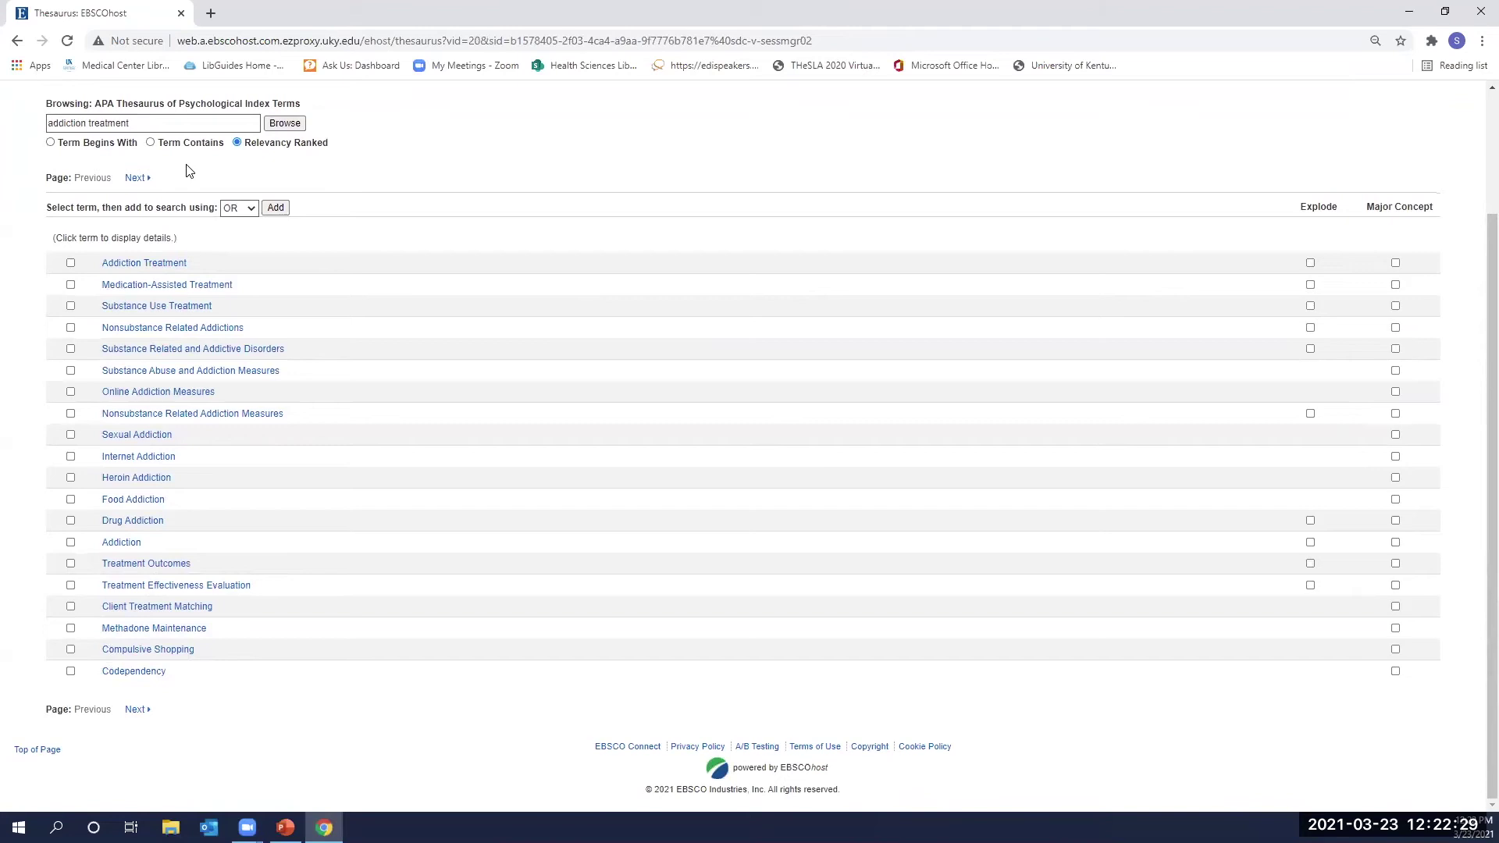
pyautogui.scroll(1, 266, 313)
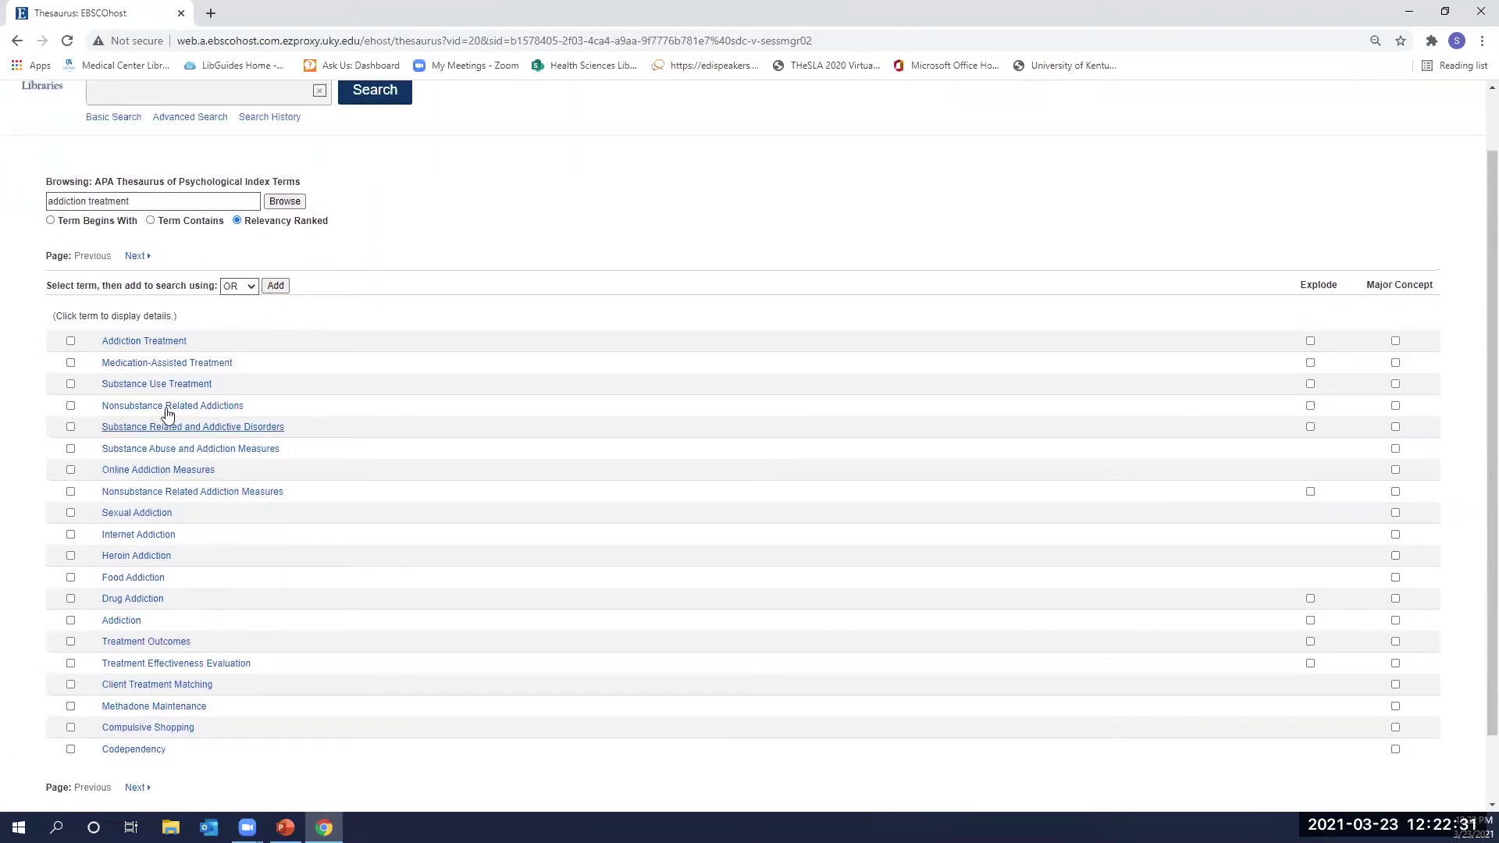
pyautogui.scroll(-1, 265, 486)
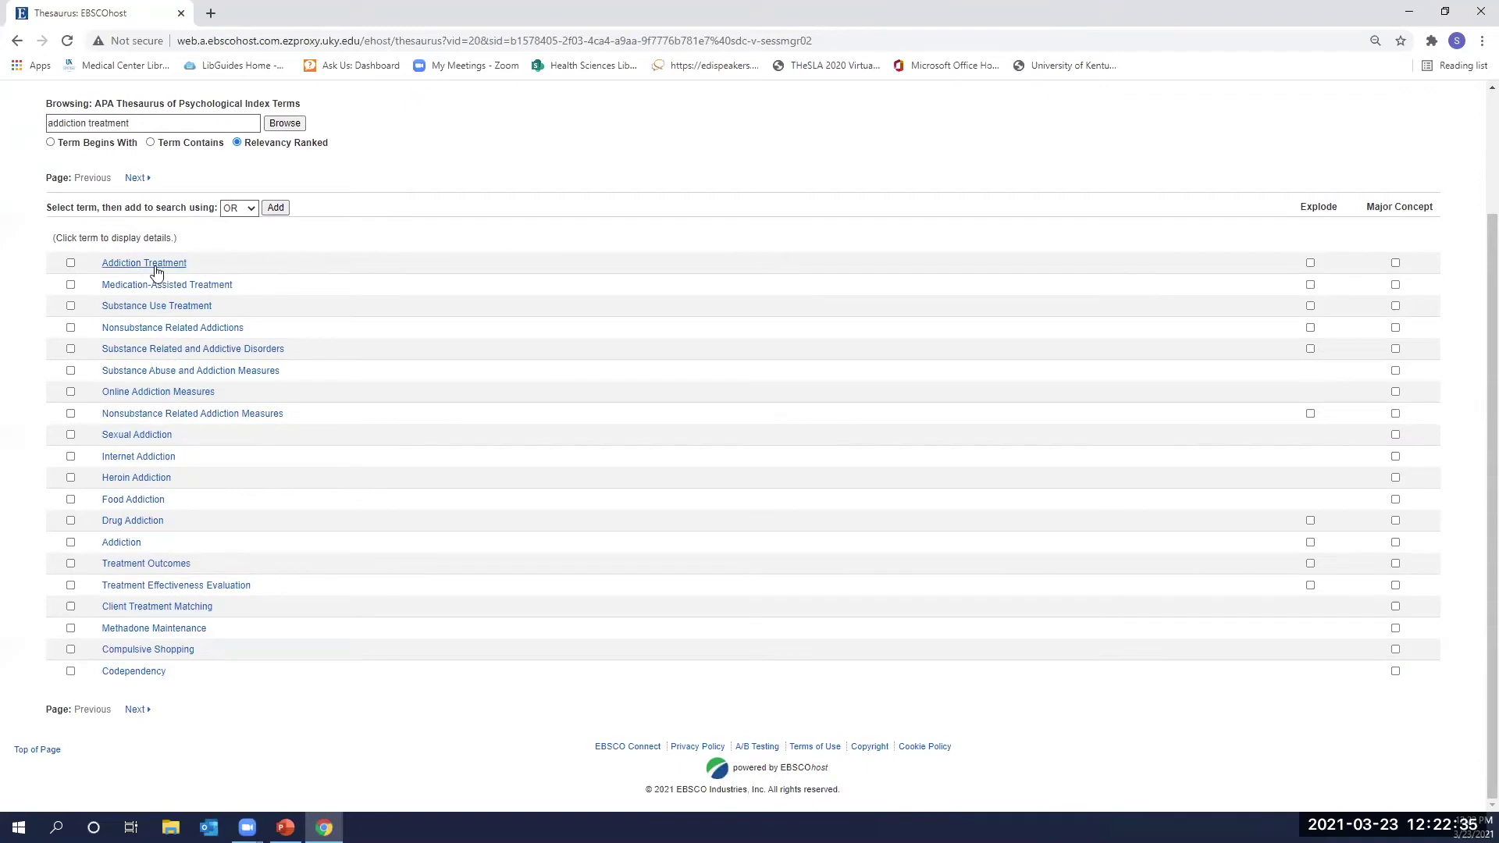
pyautogui.scroll(2, 236, 255)
pyautogui.scroll(-1, 233, 383)
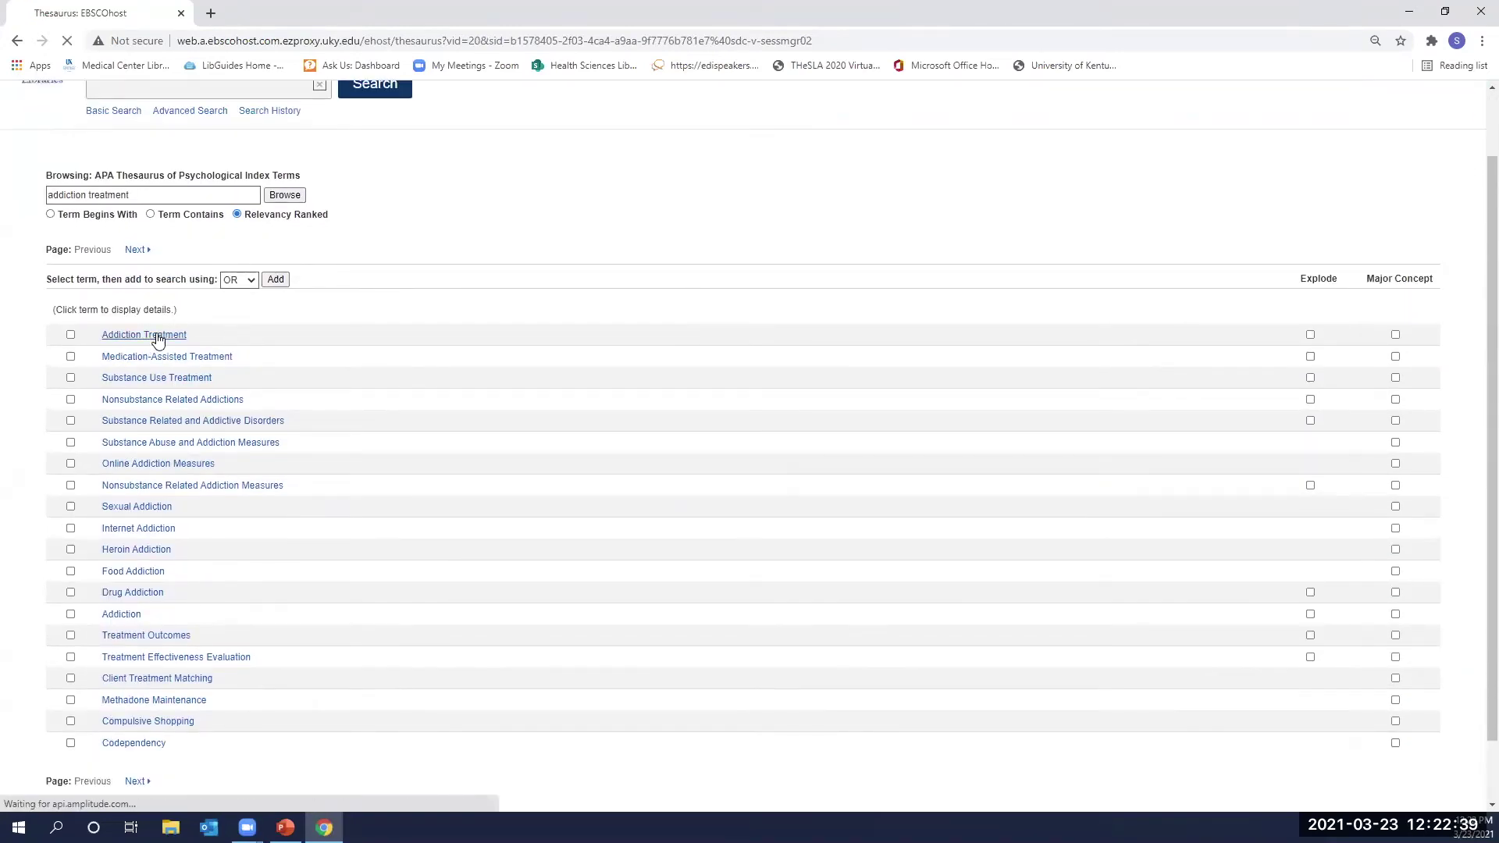
pyautogui.click(154, 337)
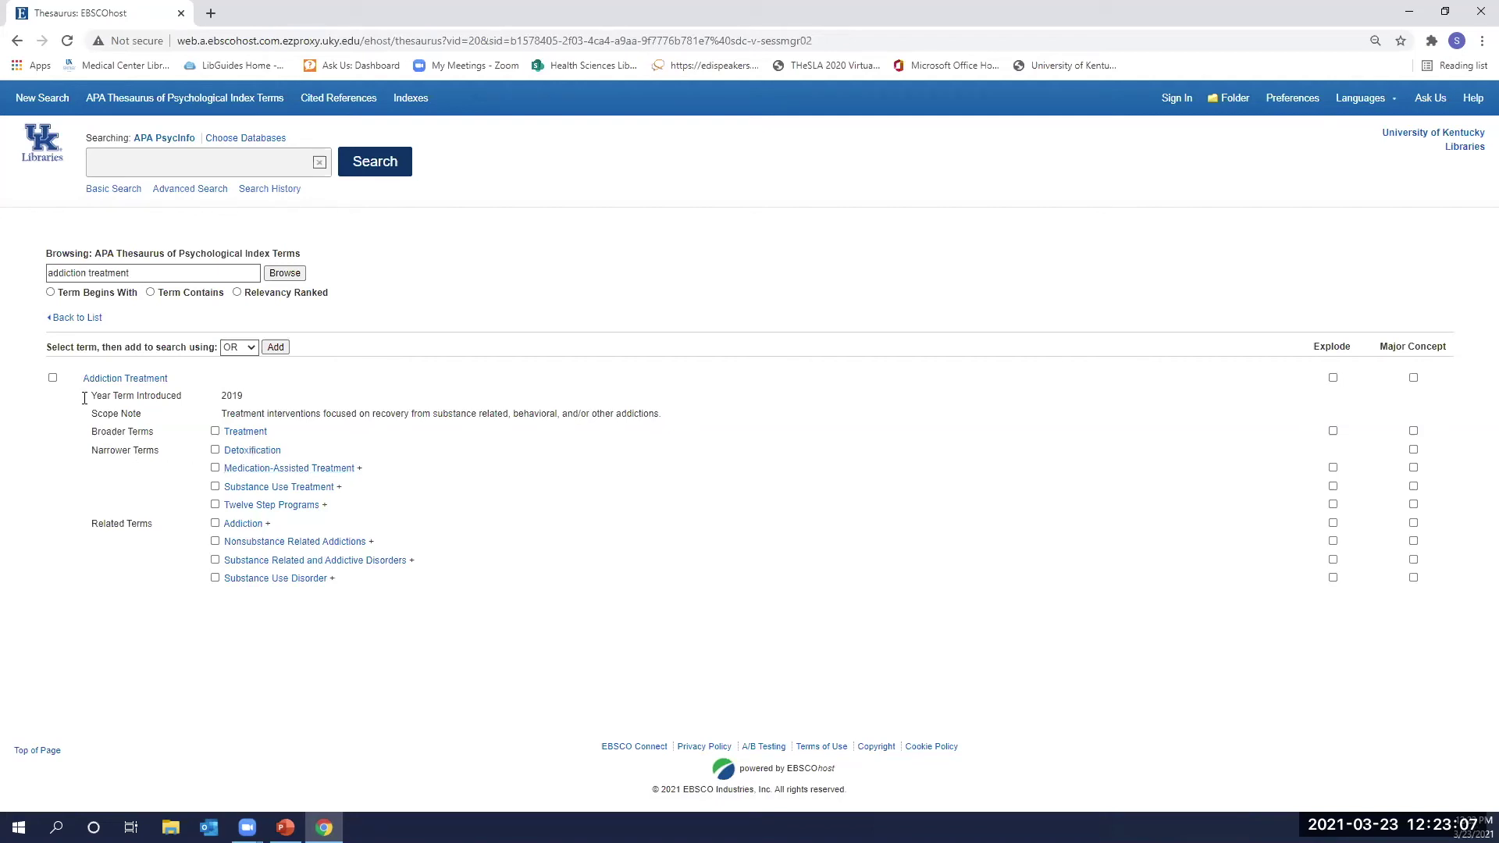
# Tick Explode for Addiction Treatment, then inspect the Substance Use Treatment entry's history note.
pyautogui.click(1333, 378)
pyautogui.click(315, 489)
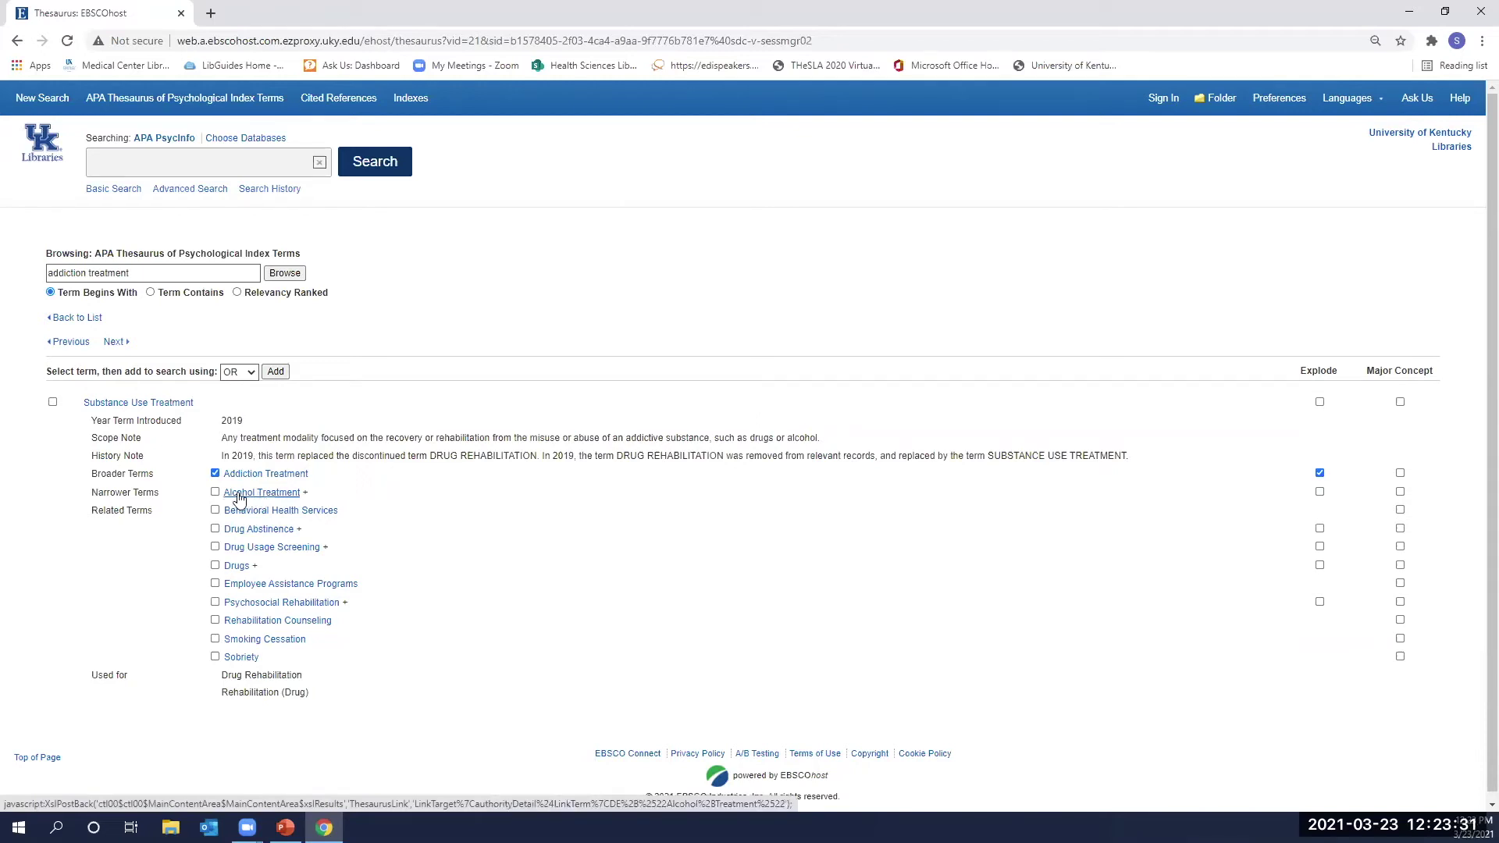
pyautogui.click(293, 496)
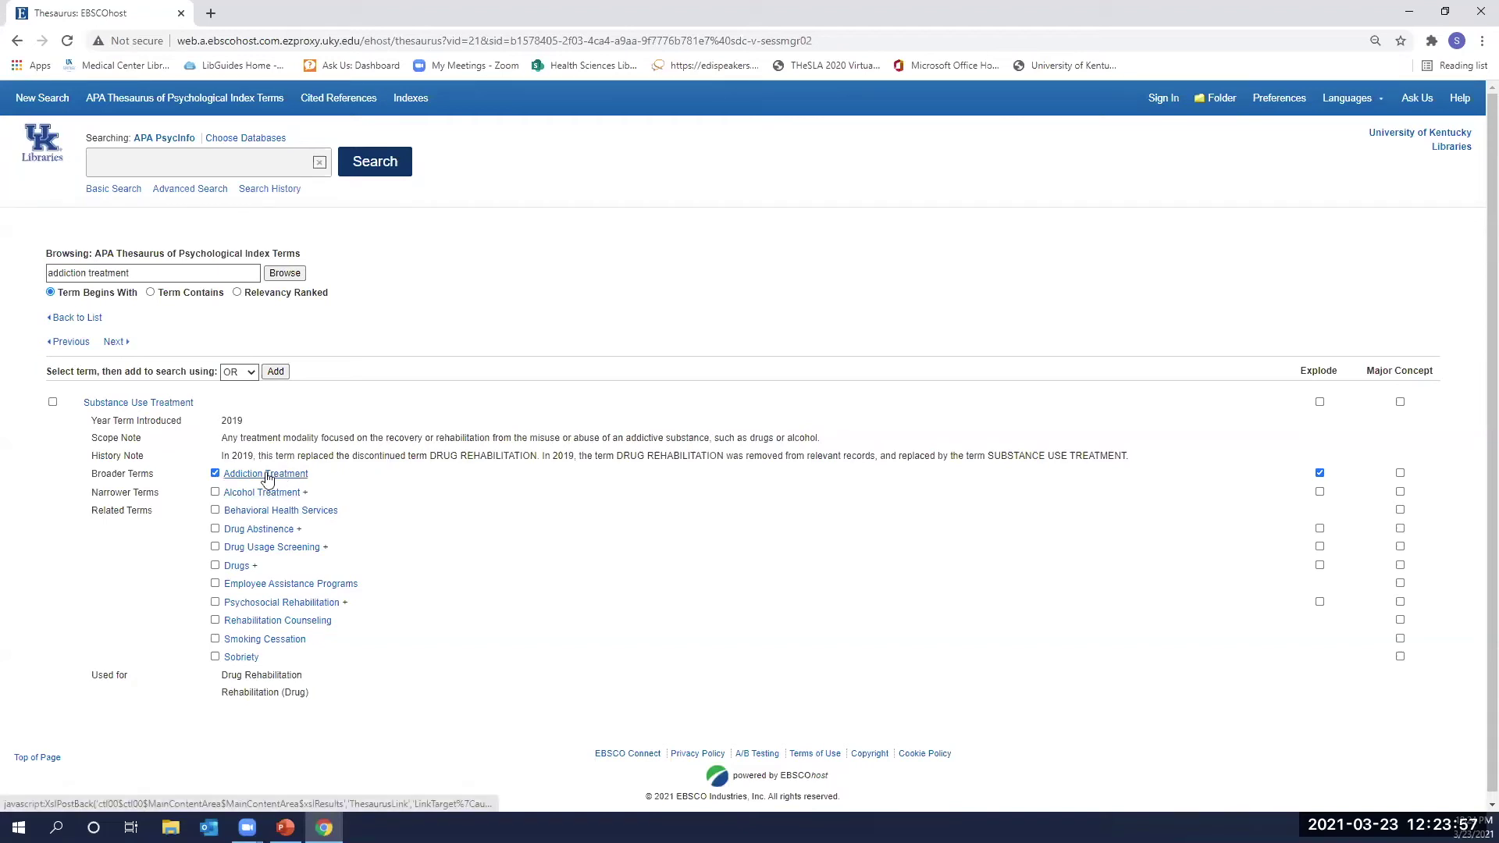
pyautogui.moveTo(98, 456); pyautogui.dragTo(309, 454)
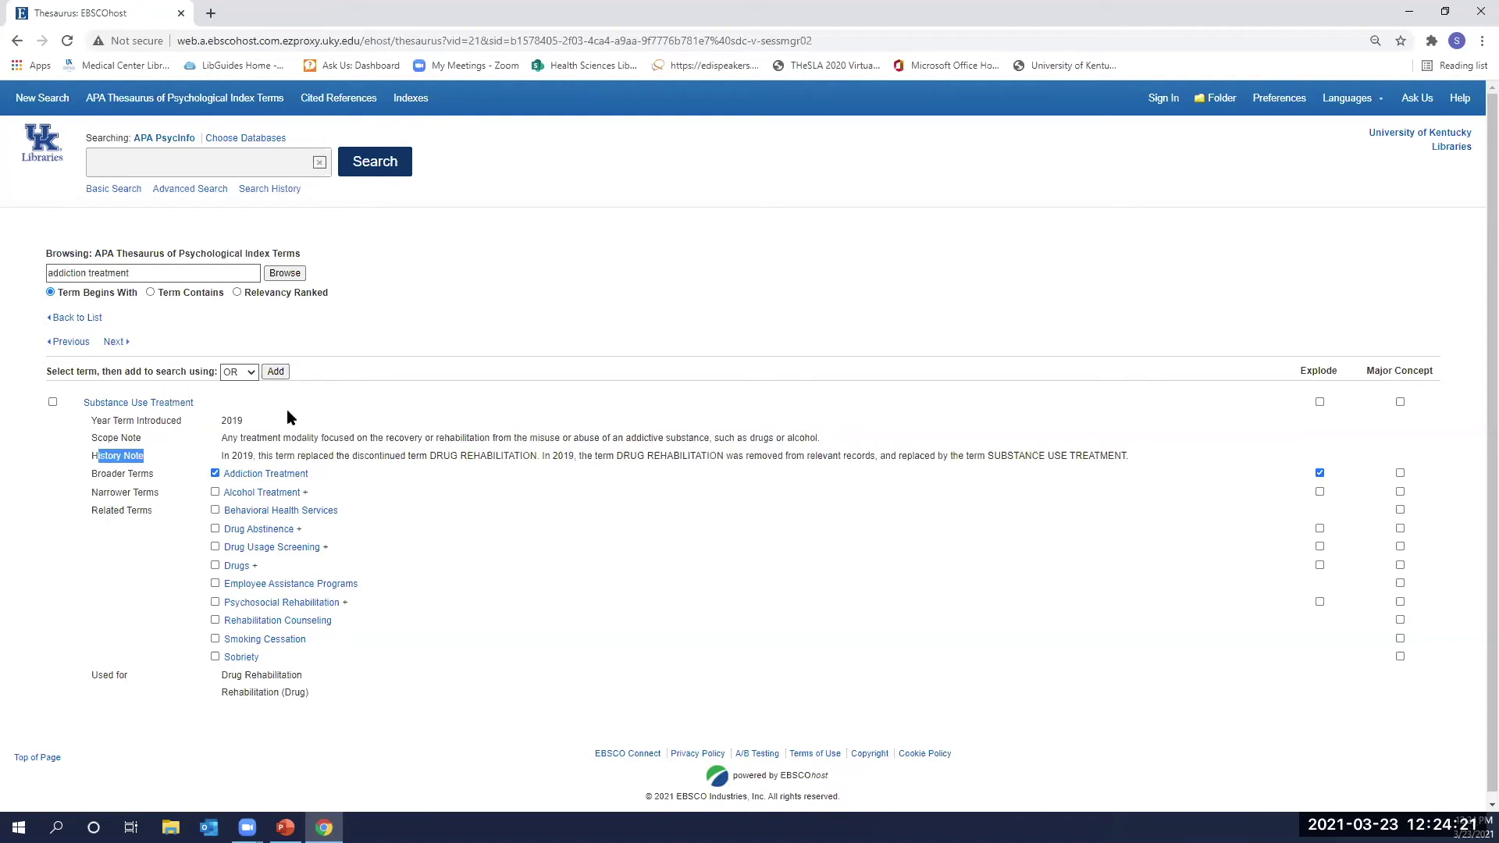
pyautogui.click(532, 438)
# Step back through previous terms, including Substance Use Disorder, and return to the term list.
pyautogui.click(70, 342)
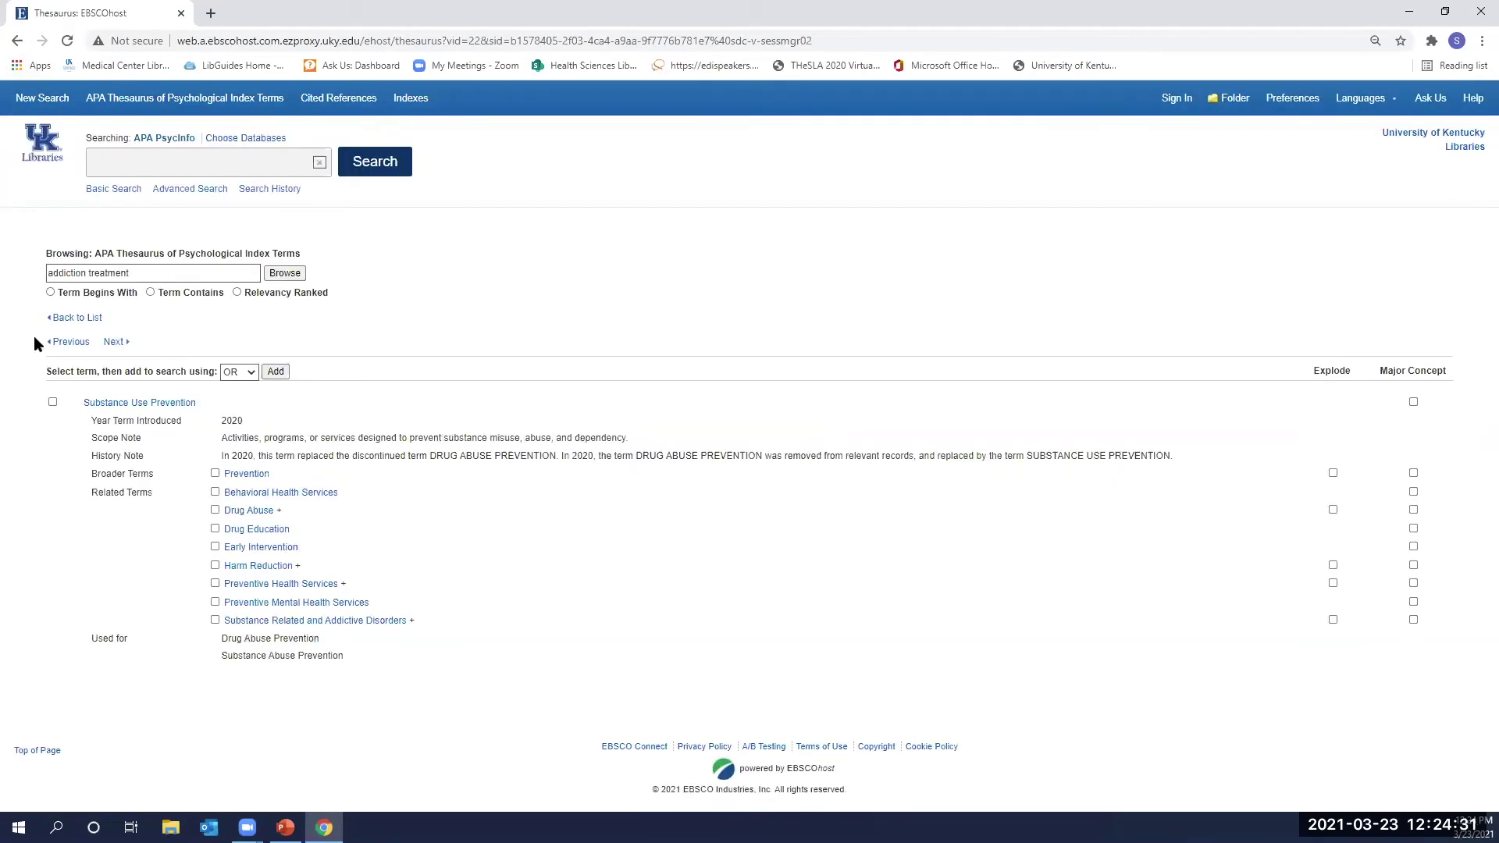
pyautogui.click(80, 343)
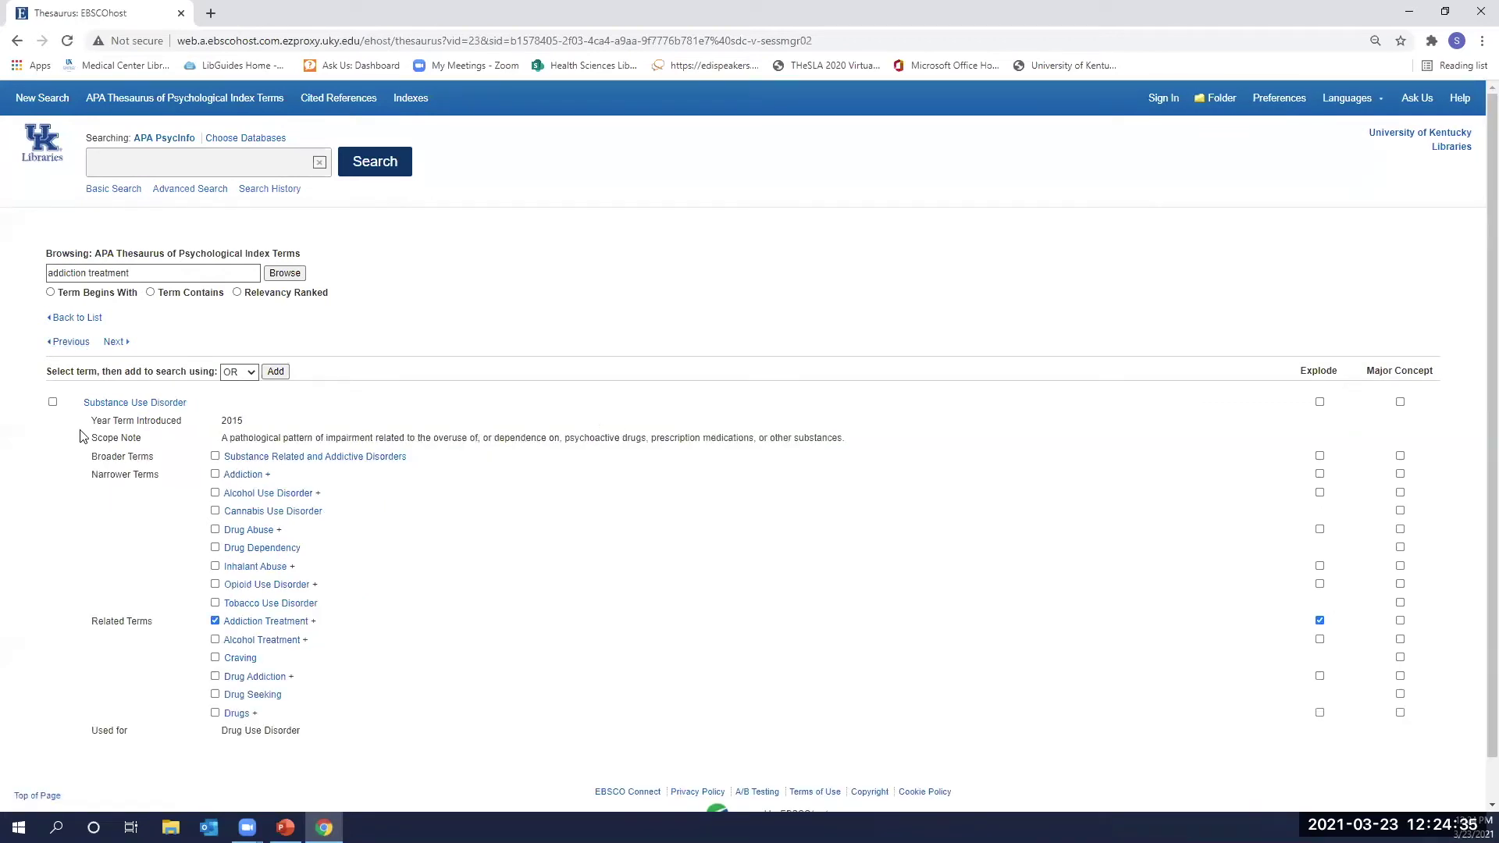
pyautogui.click(69, 342)
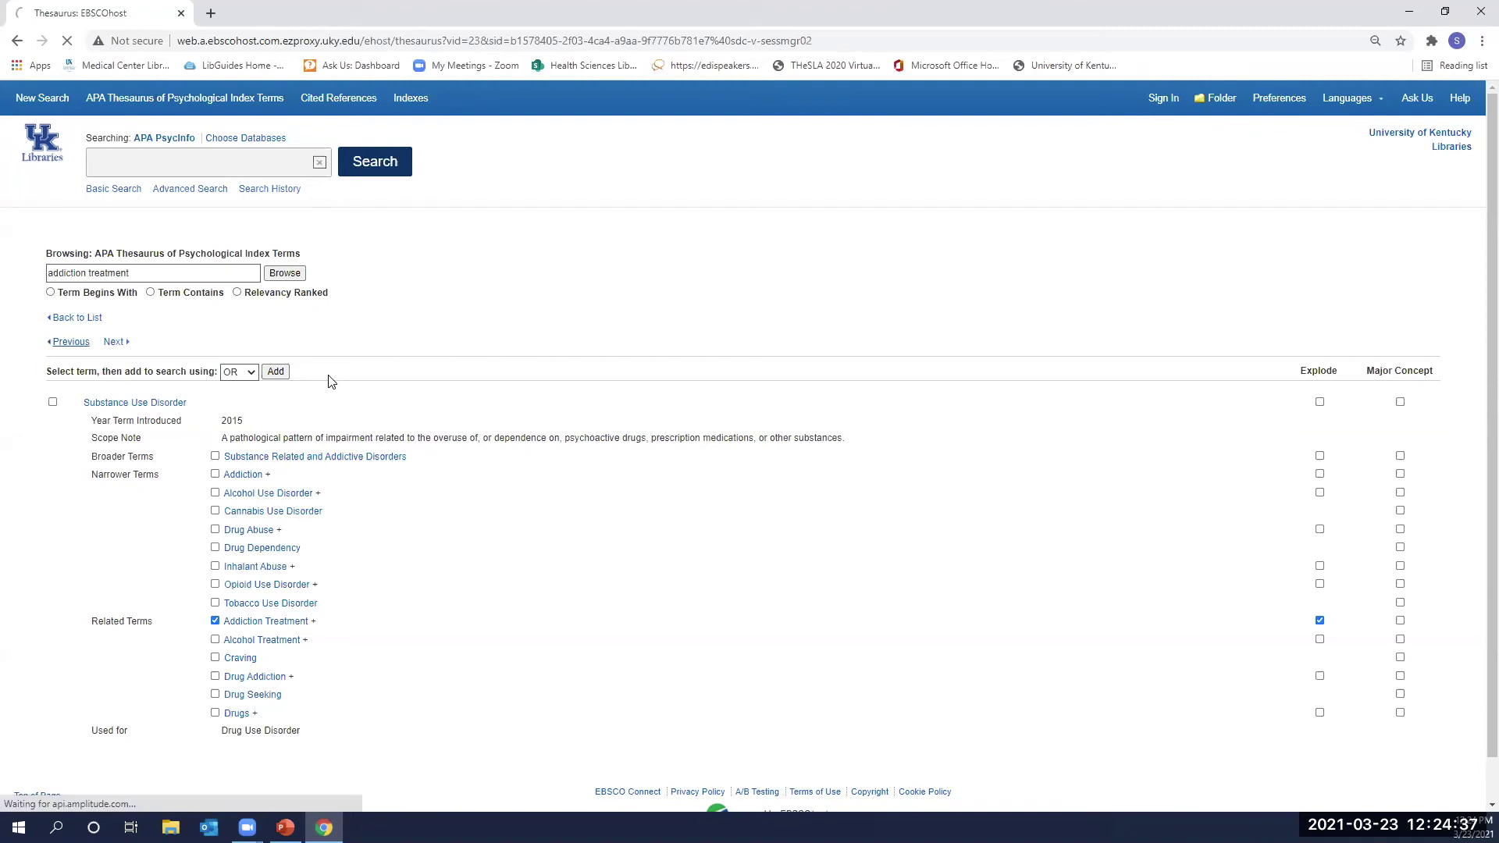
pyautogui.click(79, 318)
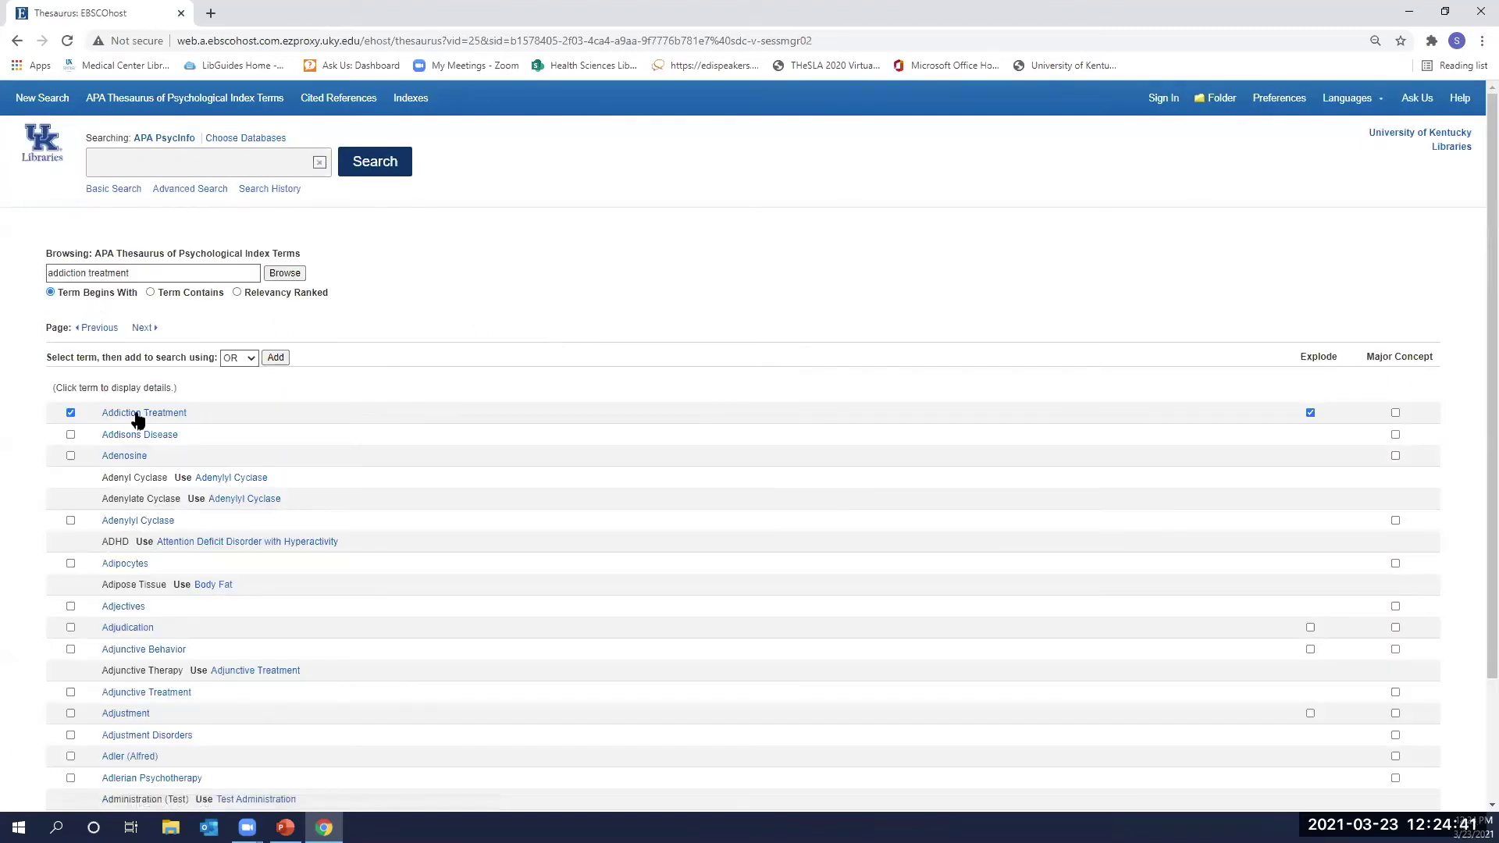
# Add the exploded Addiction Treatment DE terms to the search and run it (24,439 results).
pyautogui.click(173, 414)
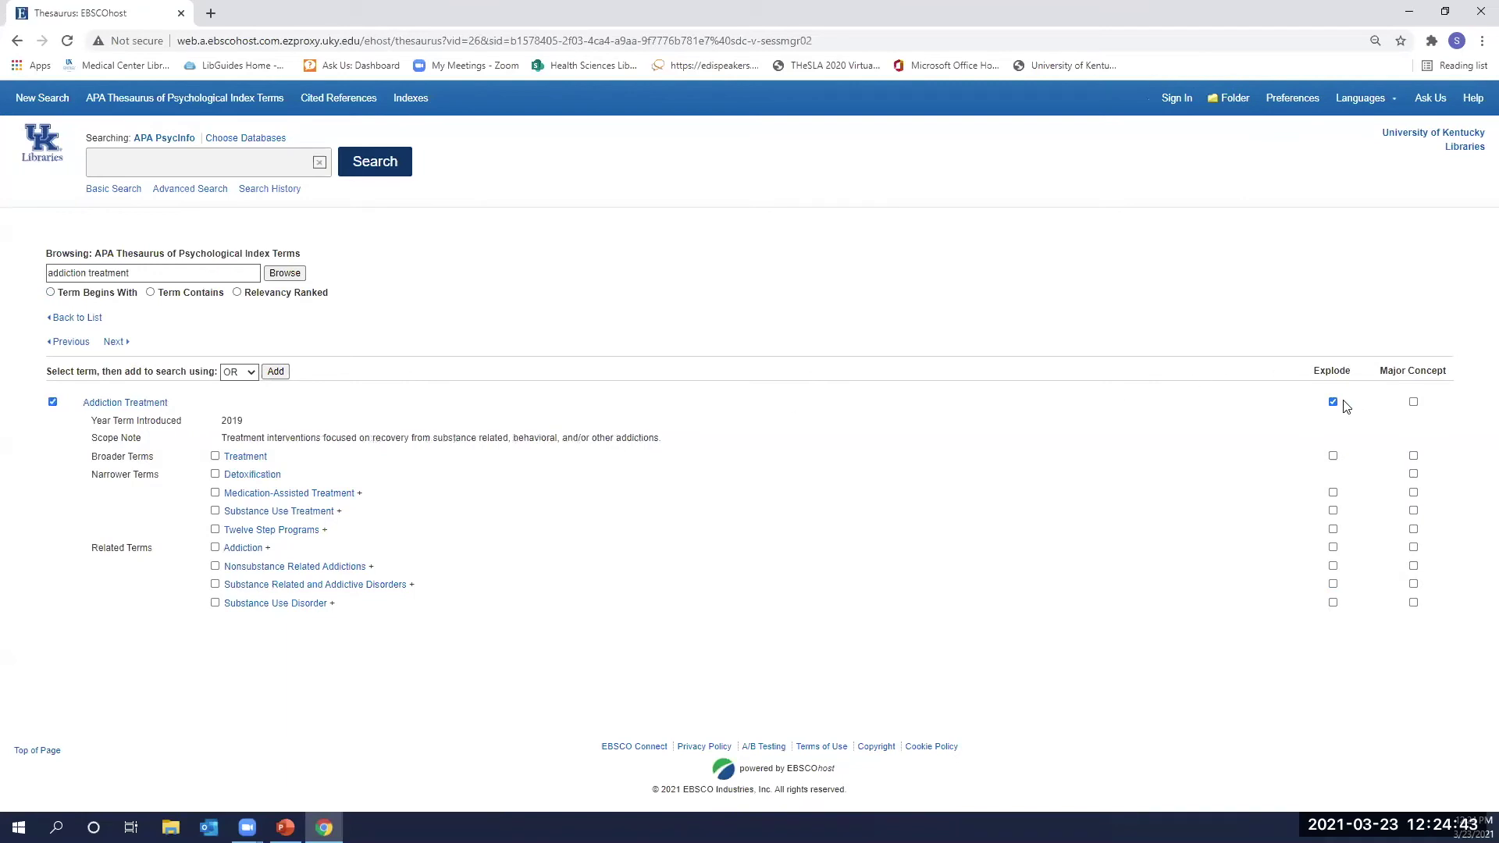
pyautogui.click(276, 372)
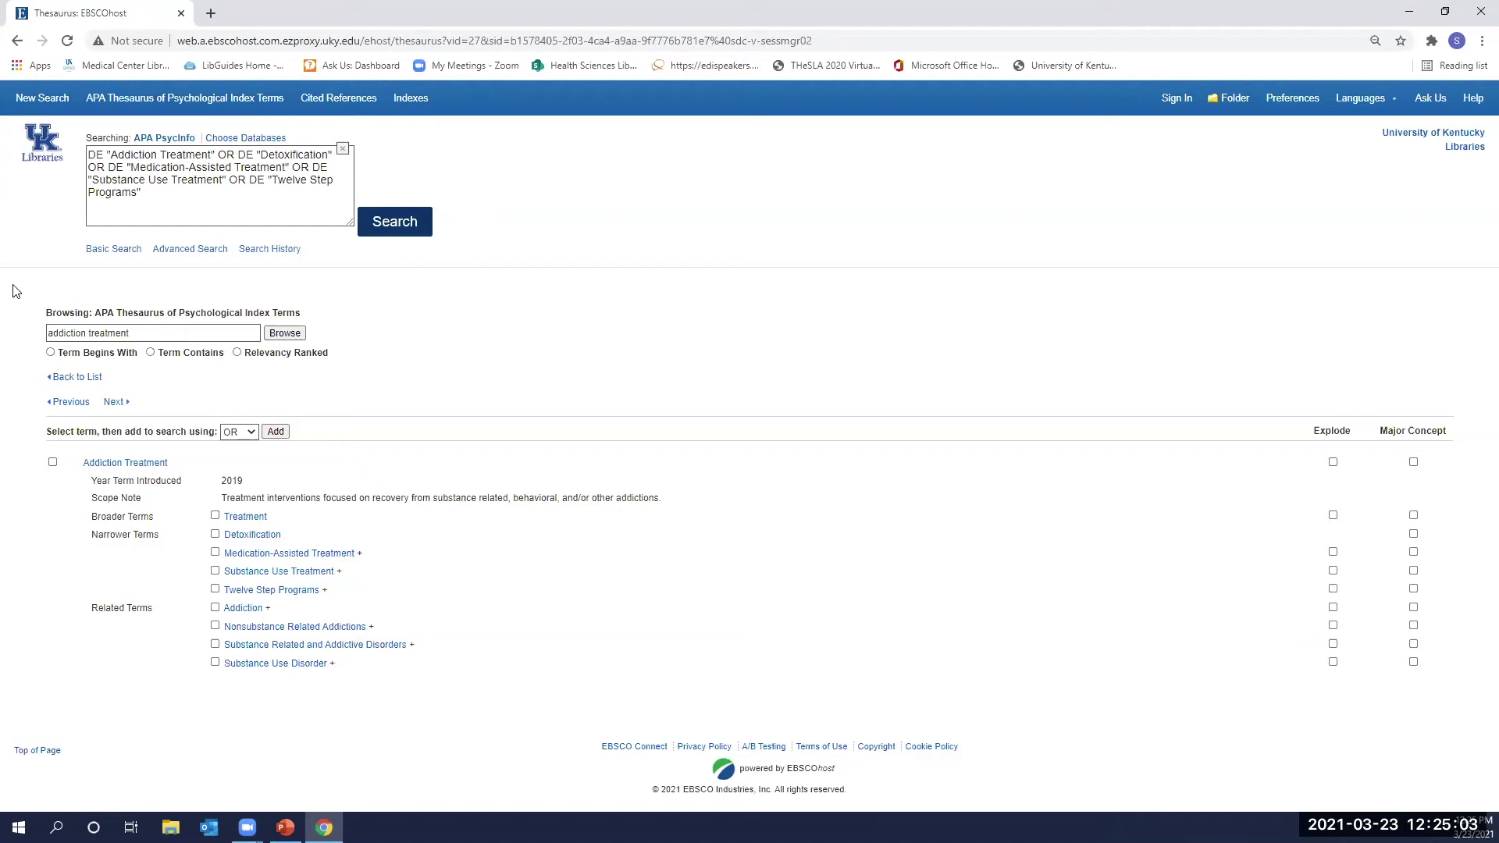
pyautogui.click(384, 225)
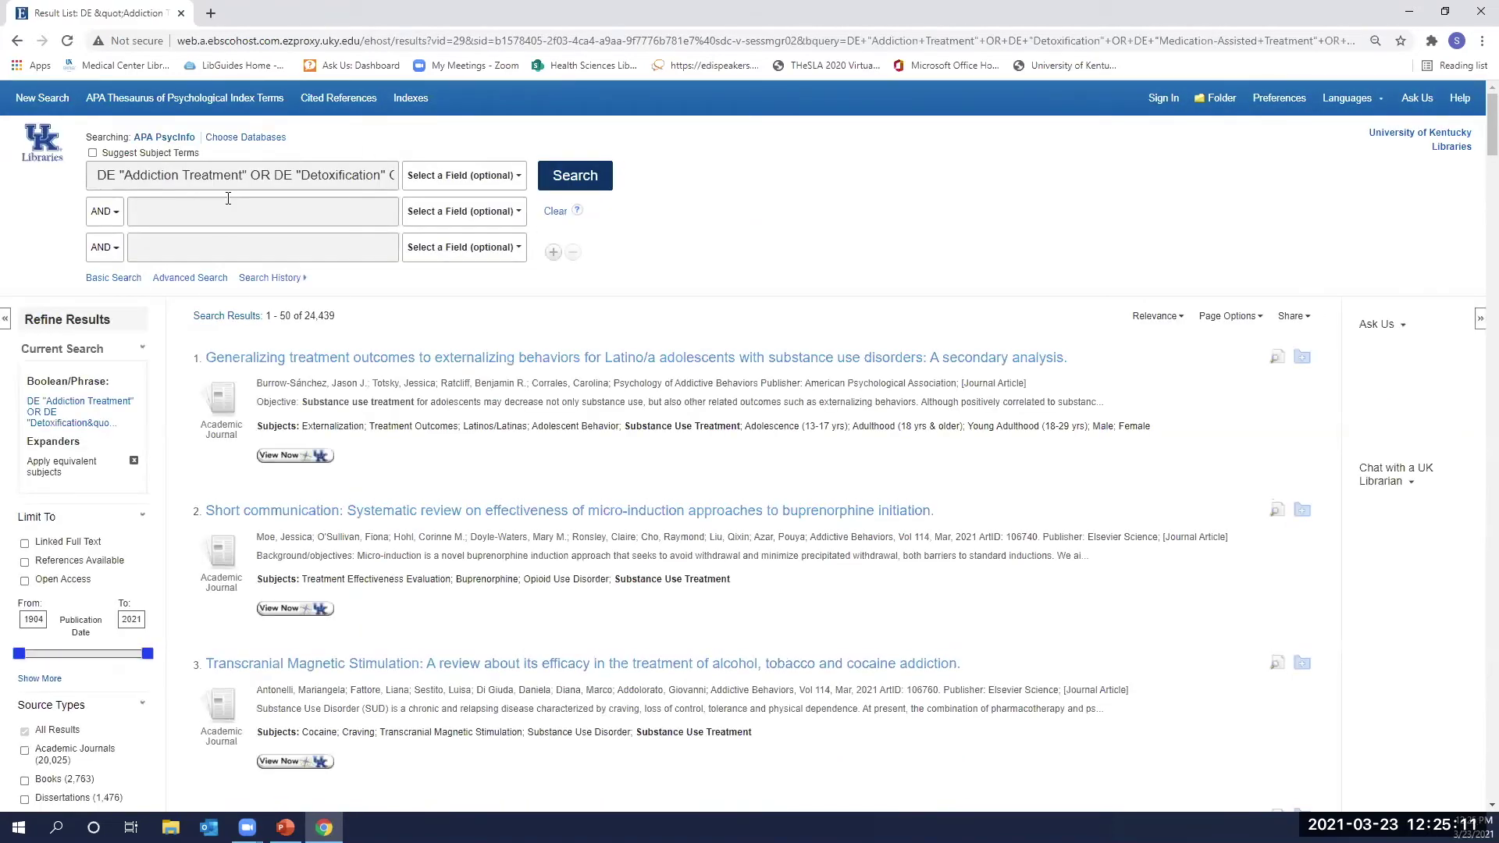
# Set search rows 2 and 3 to OR, searching TI Title and AB Abstract respectively.
pyautogui.click(308, 219)
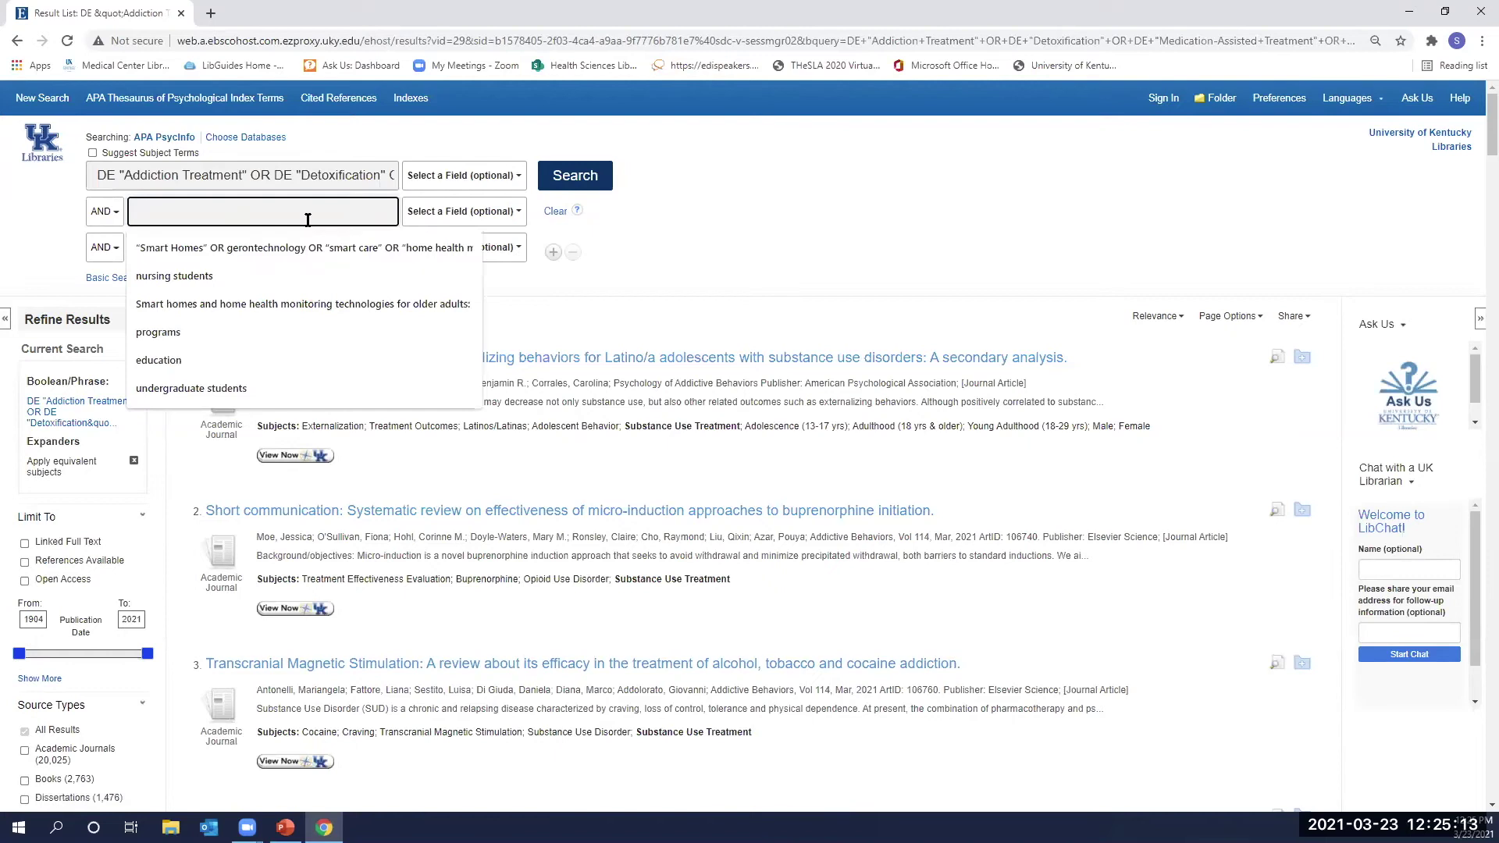
pyautogui.click(104, 210)
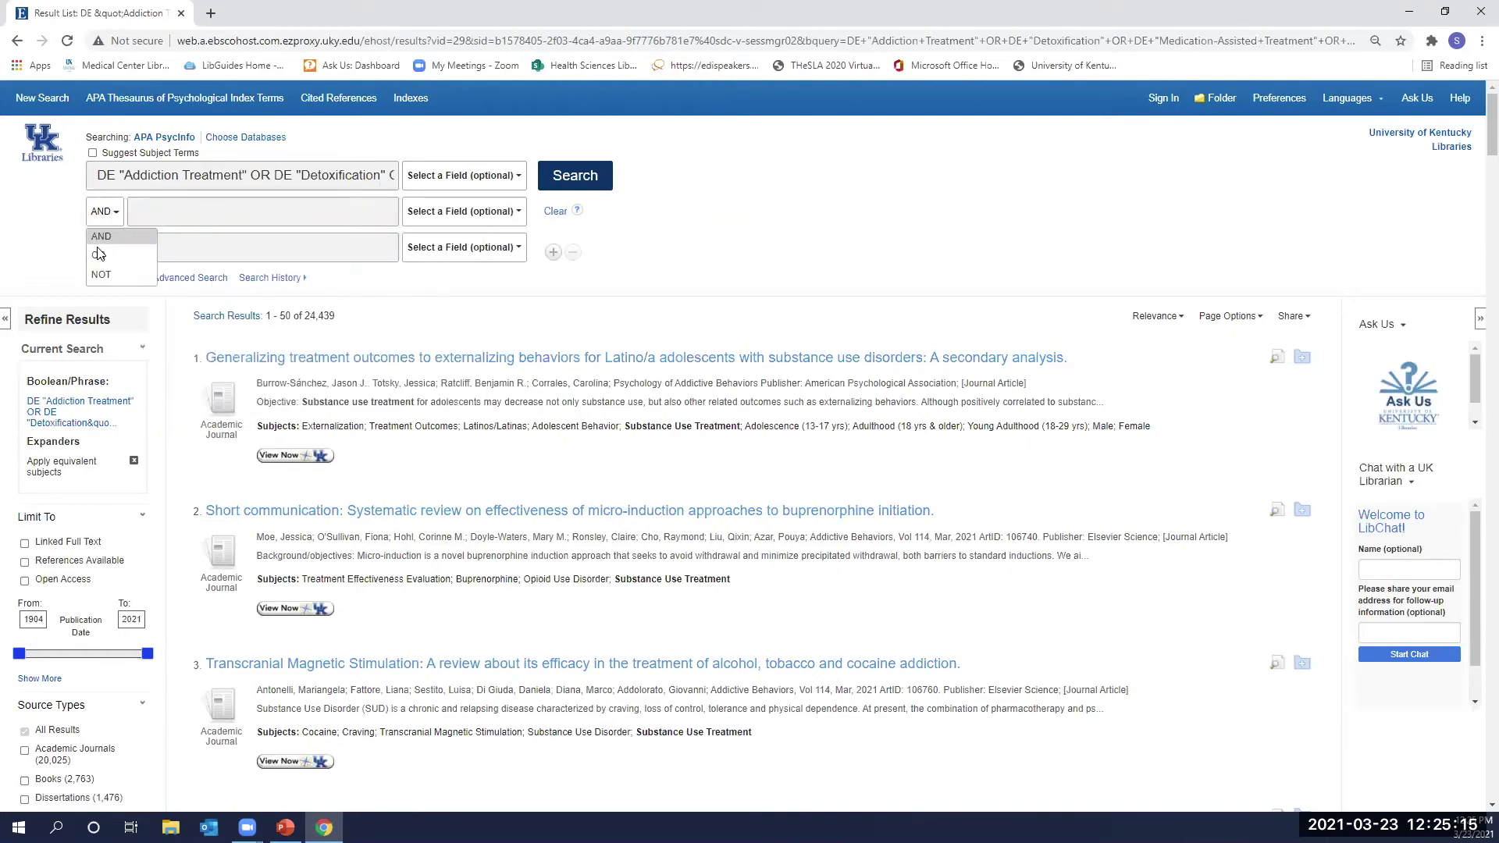
pyautogui.click(98, 257)
pyautogui.click(102, 248)
pyautogui.click(106, 292)
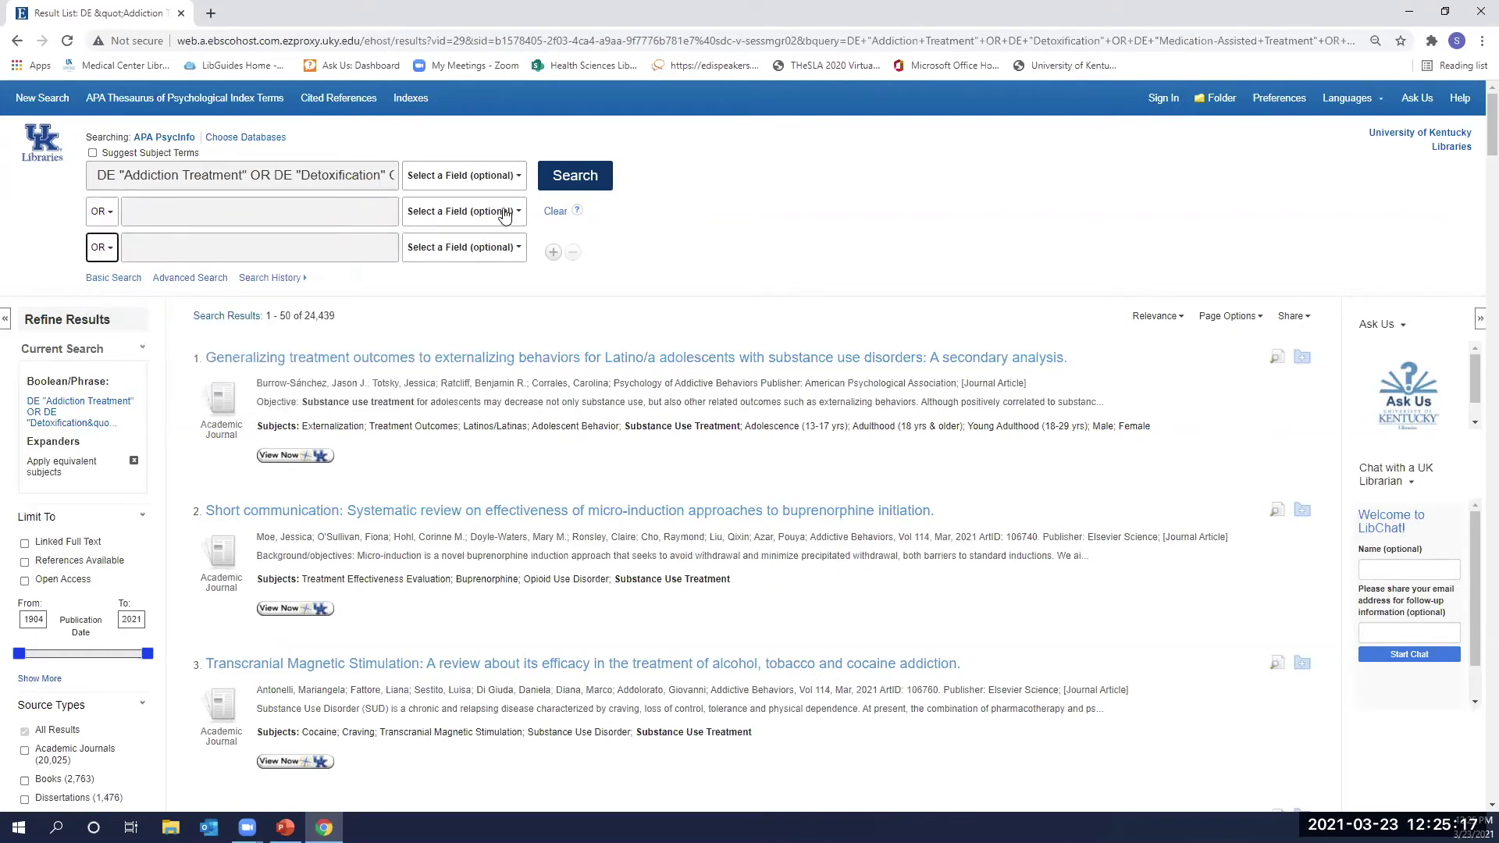
pyautogui.click(464, 211)
pyautogui.click(461, 274)
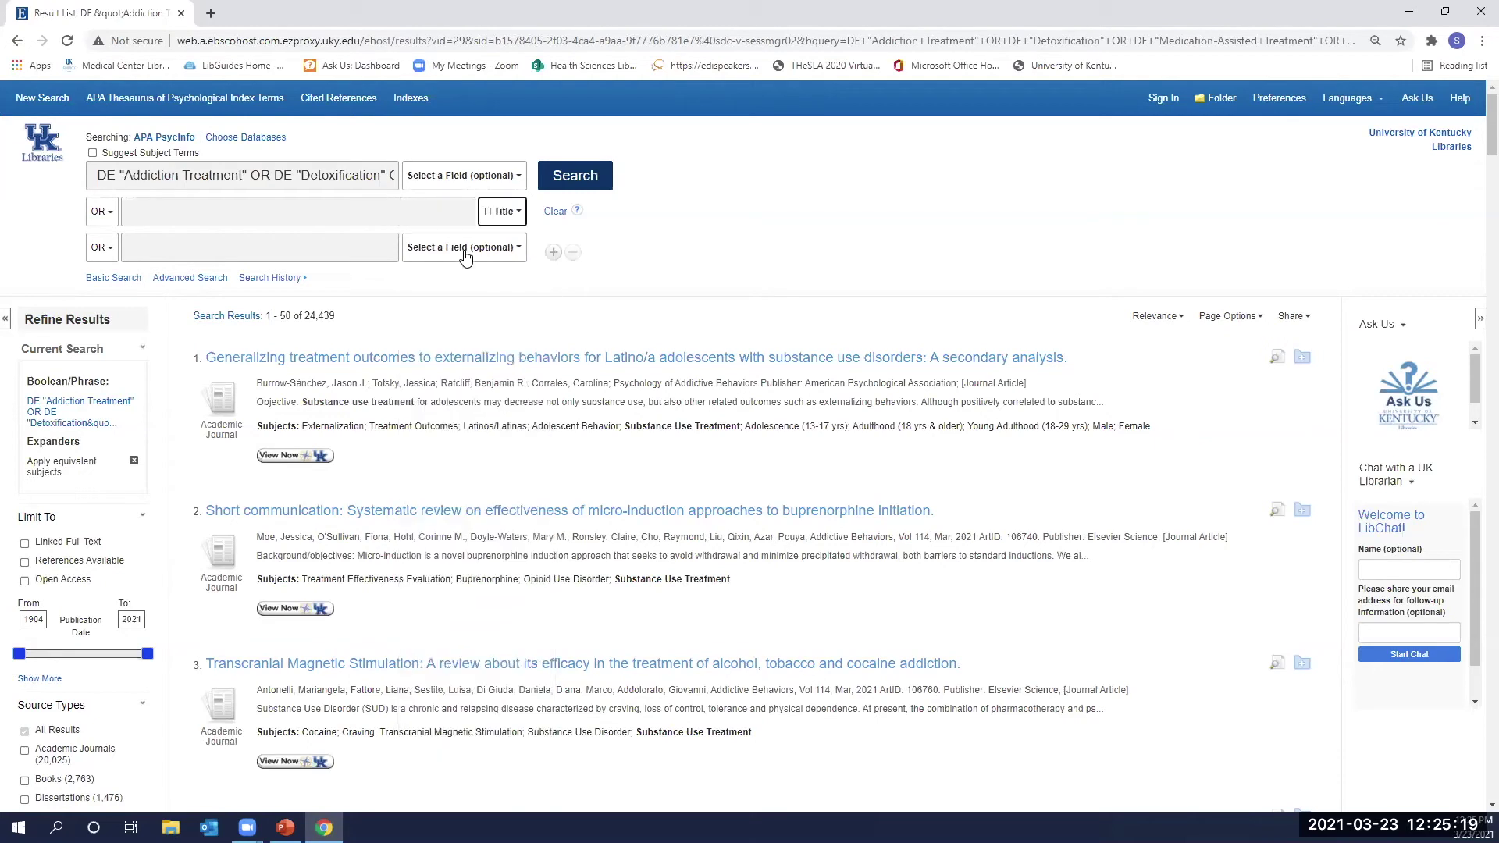
pyautogui.click(464, 248)
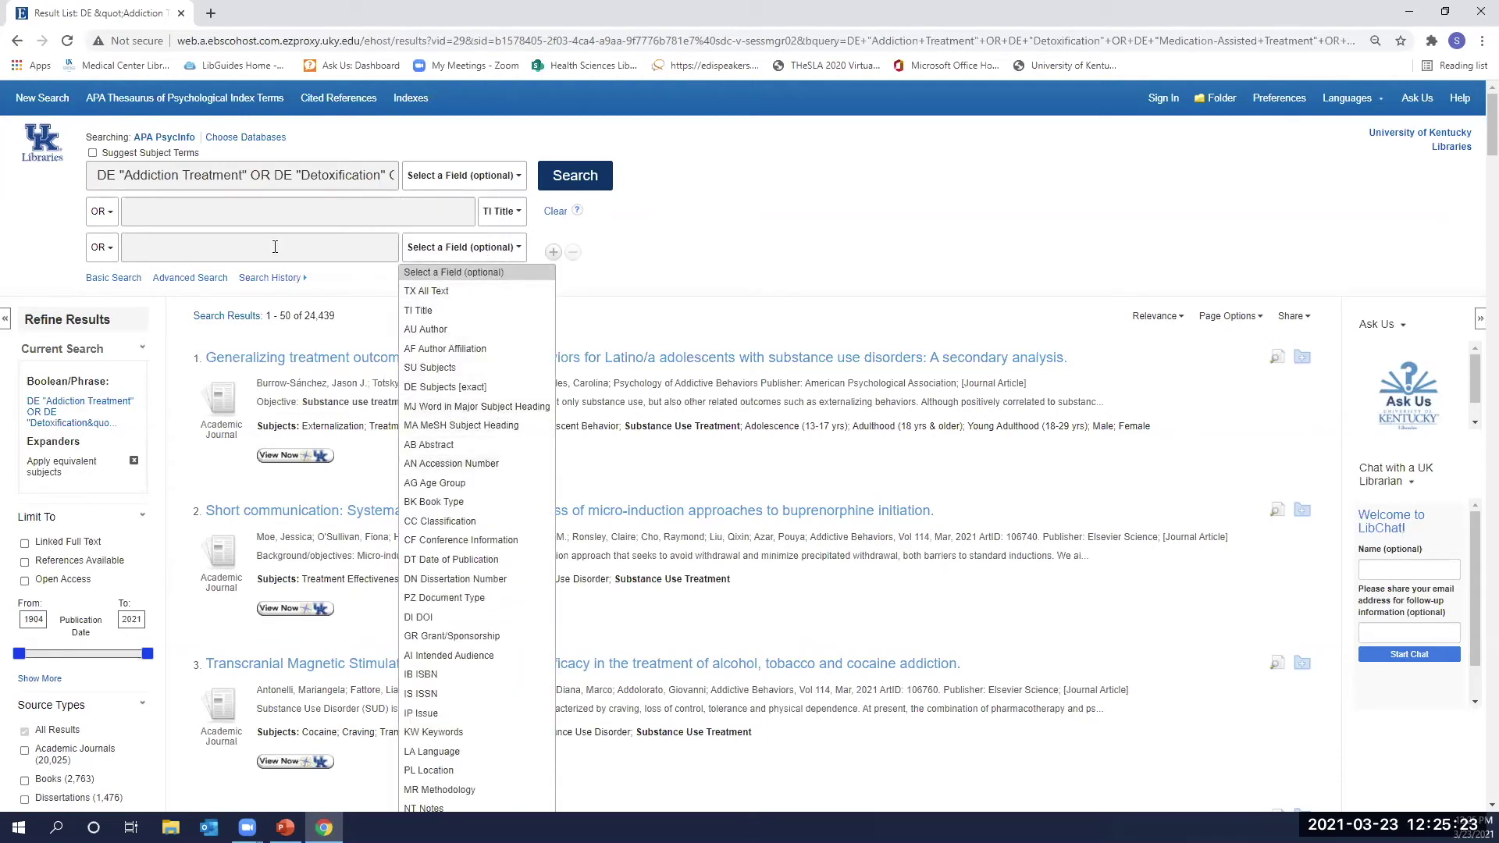
pyautogui.click(429, 444)
pyautogui.click(393, 220)
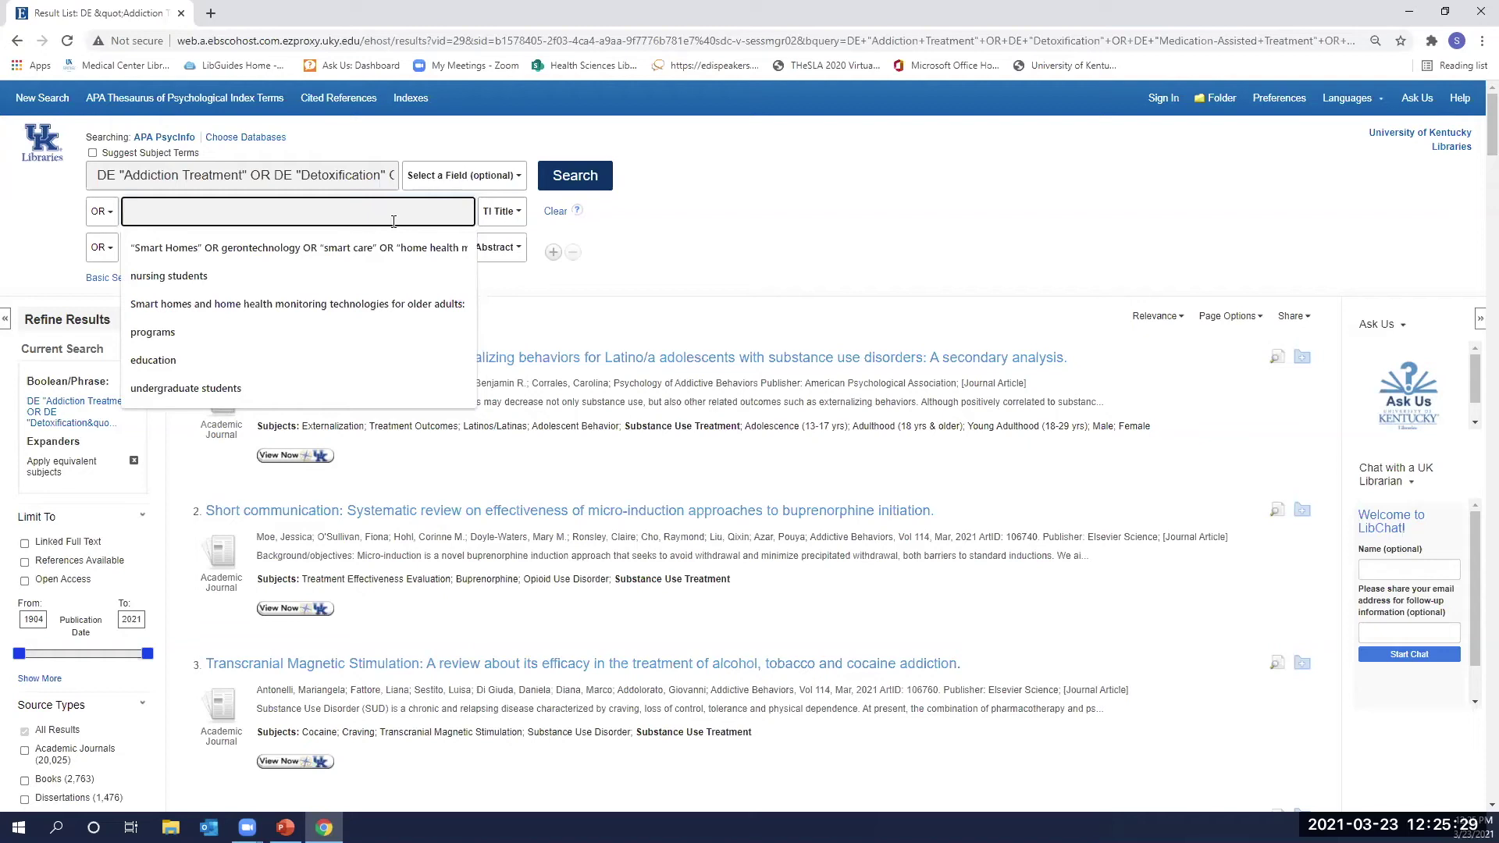
# Enter 'opiod* treatment' in the Title row and copy it into the Abstract row.
pyautogui.write('opiod')
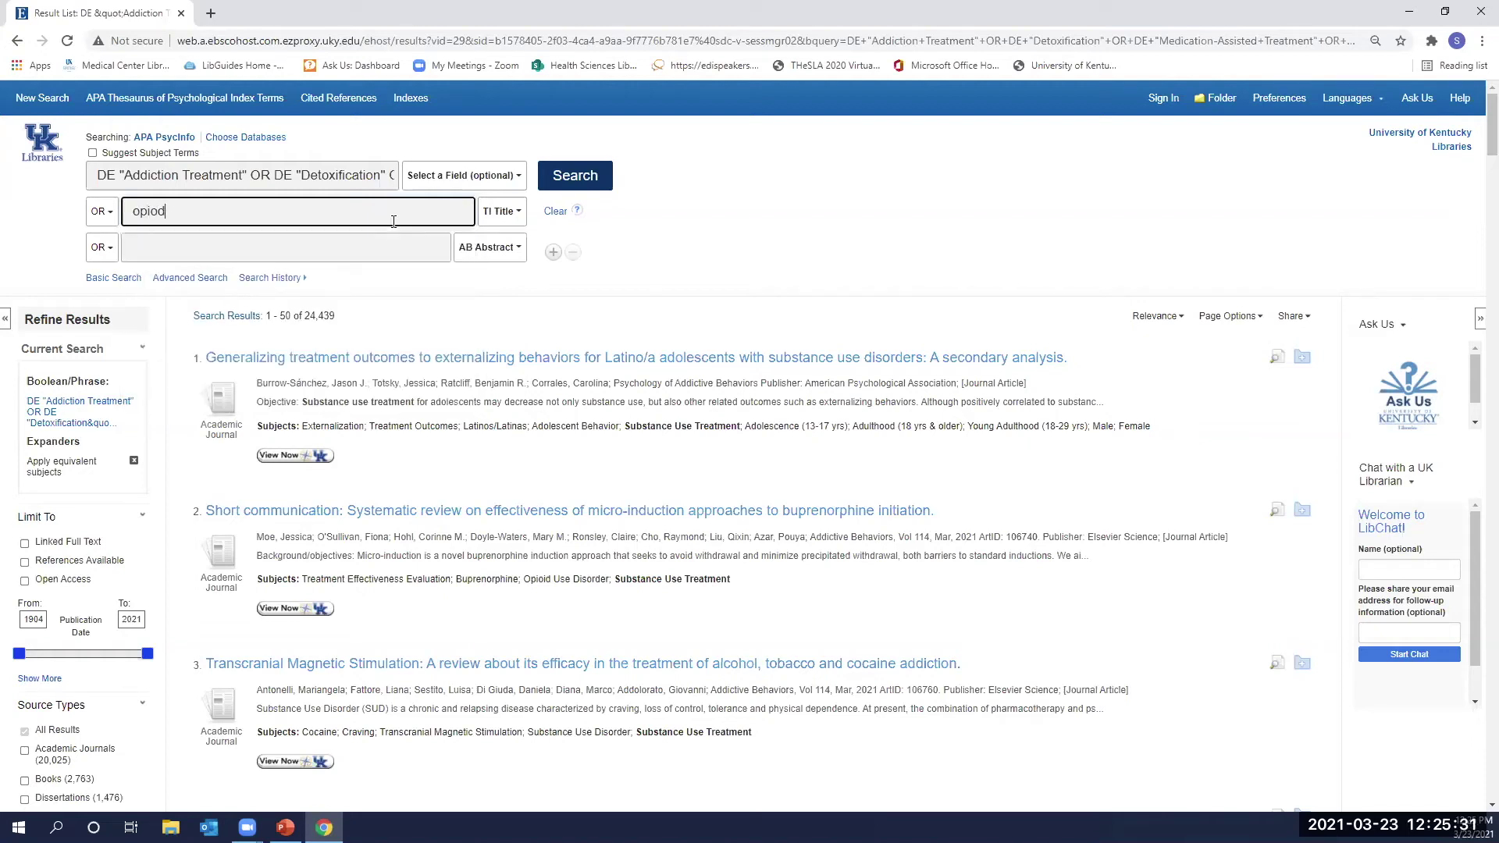
pyautogui.write('* treatment OR opioid')
pyautogui.hotkey('shift', 'Right')
pyautogui.hotkey('shift', 'Right')
pyautogui.hotkey('shift', 'Right')
pyautogui.hotkey('shift', 'Right')
pyautogui.hotkey('shift', 'Right')
pyautogui.hotkey('shift', 'Right')
pyautogui.hotkey('shift', 'Right')
pyautogui.hotkey('shift', 'Right')
pyautogui.hotkey('shift', 'Right')
pyautogui.hotkey('shift', 'Right')
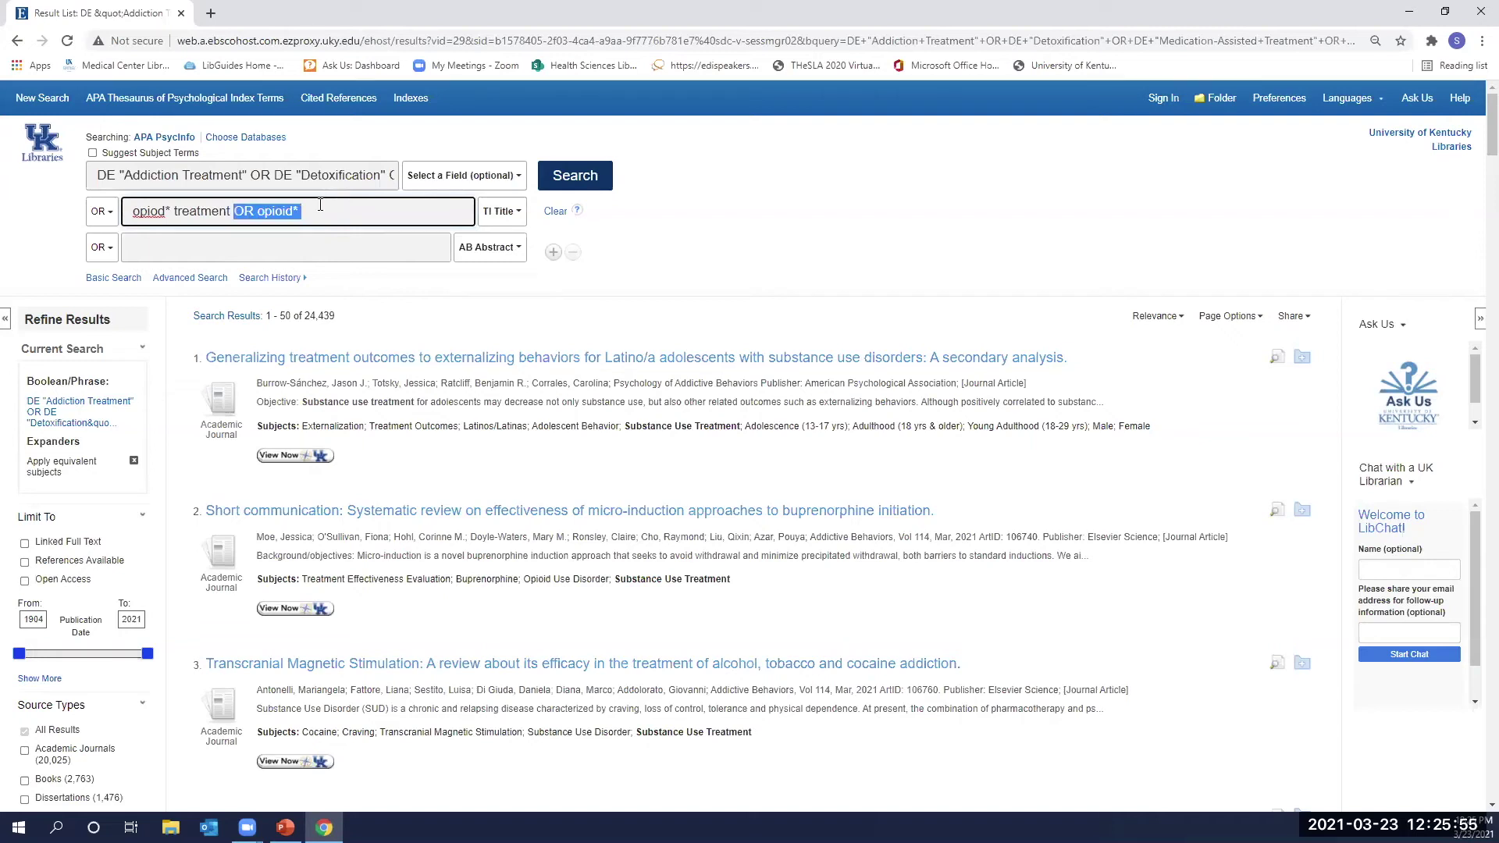
pyautogui.press('BackSpace')
pyautogui.hotkey('ctrl', 'a')
pyautogui.hotkey('ctrl', 'c')
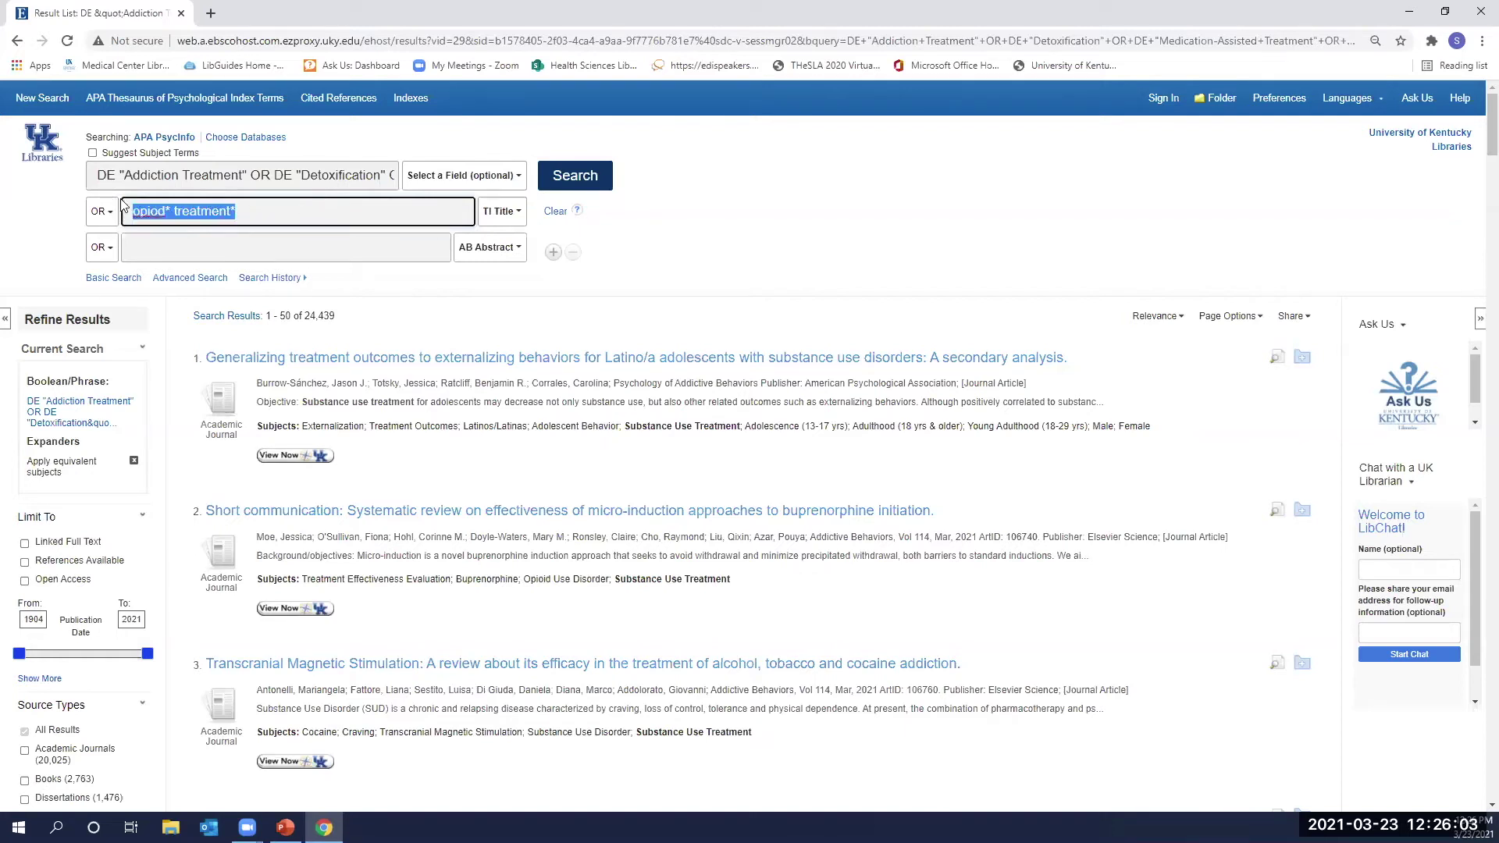
pyautogui.click(224, 248)
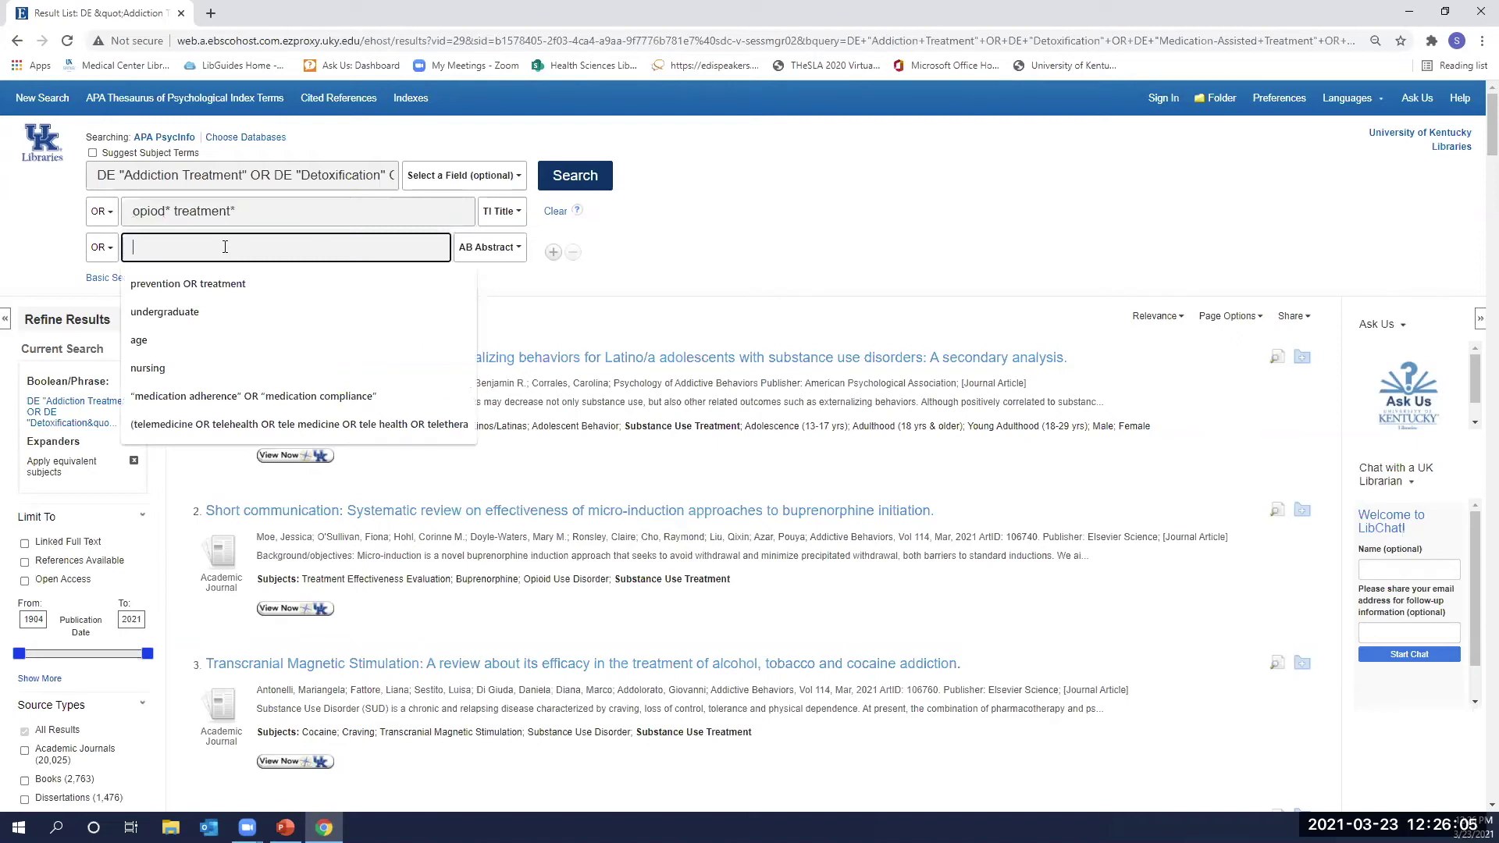
pyautogui.hotkey('ctrl', 'v')
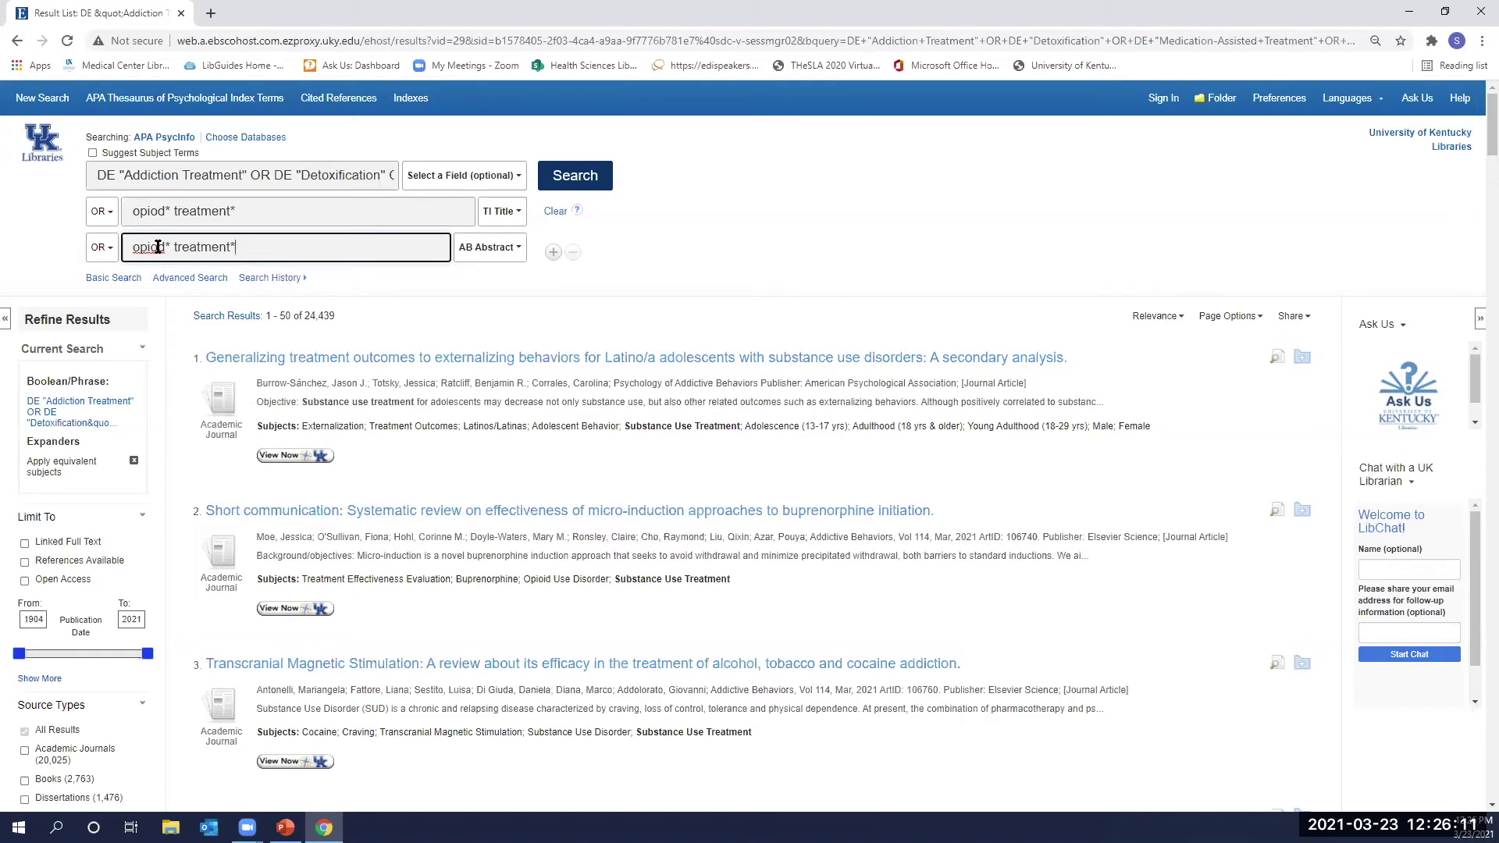
# Correct 'opiod' to 'opioid' and reuse the phrase 'opioid* treatment* OR opioid* addiction*' in Title.
pyautogui.rightClick(157, 246)
pyautogui.click(183, 257)
pyautogui.rightClick(152, 211)
pyautogui.click(179, 222)
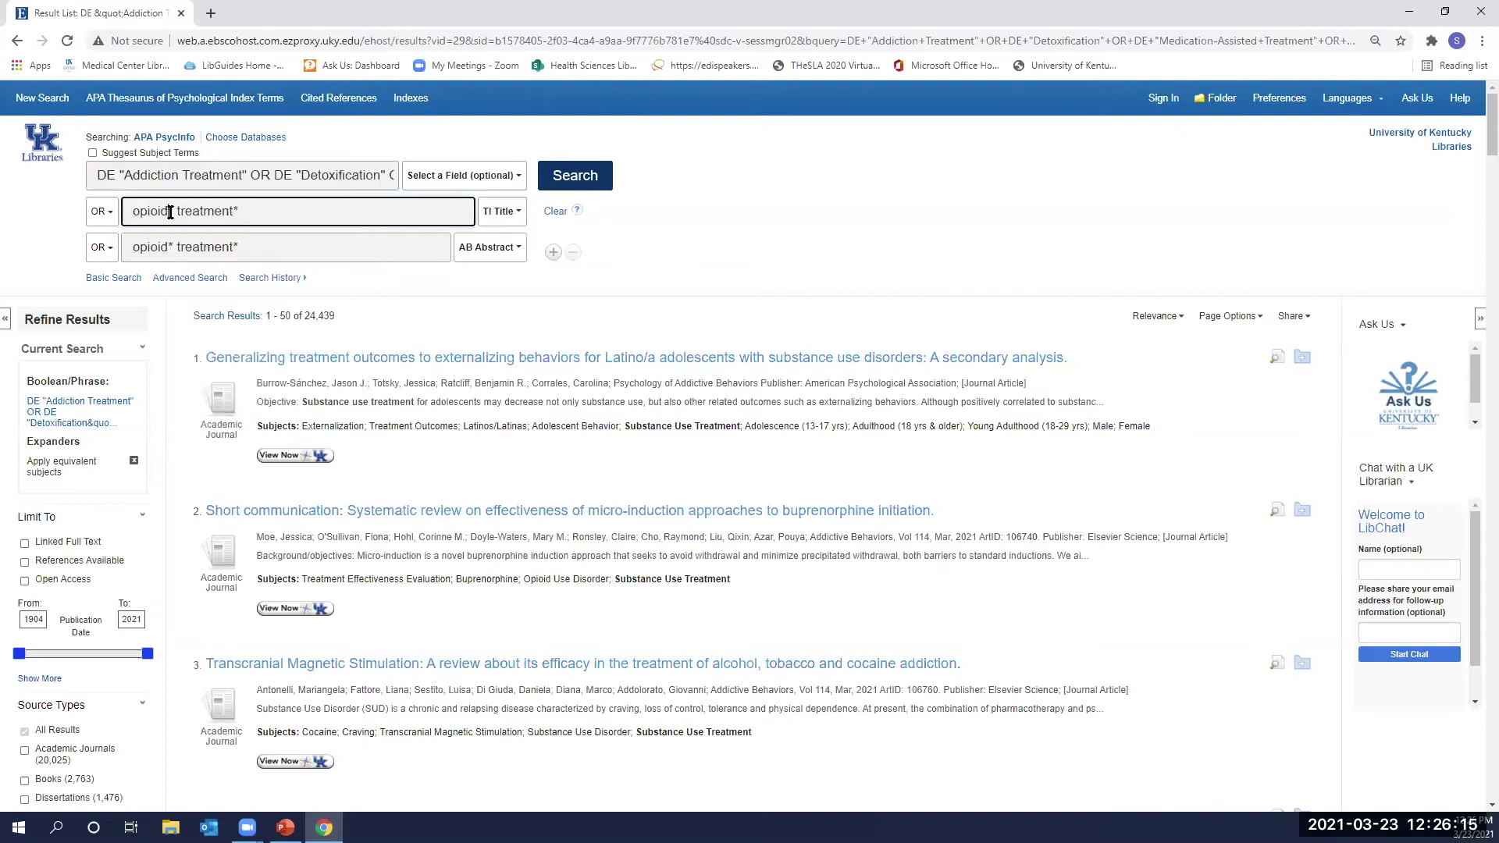
pyautogui.click(249, 211)
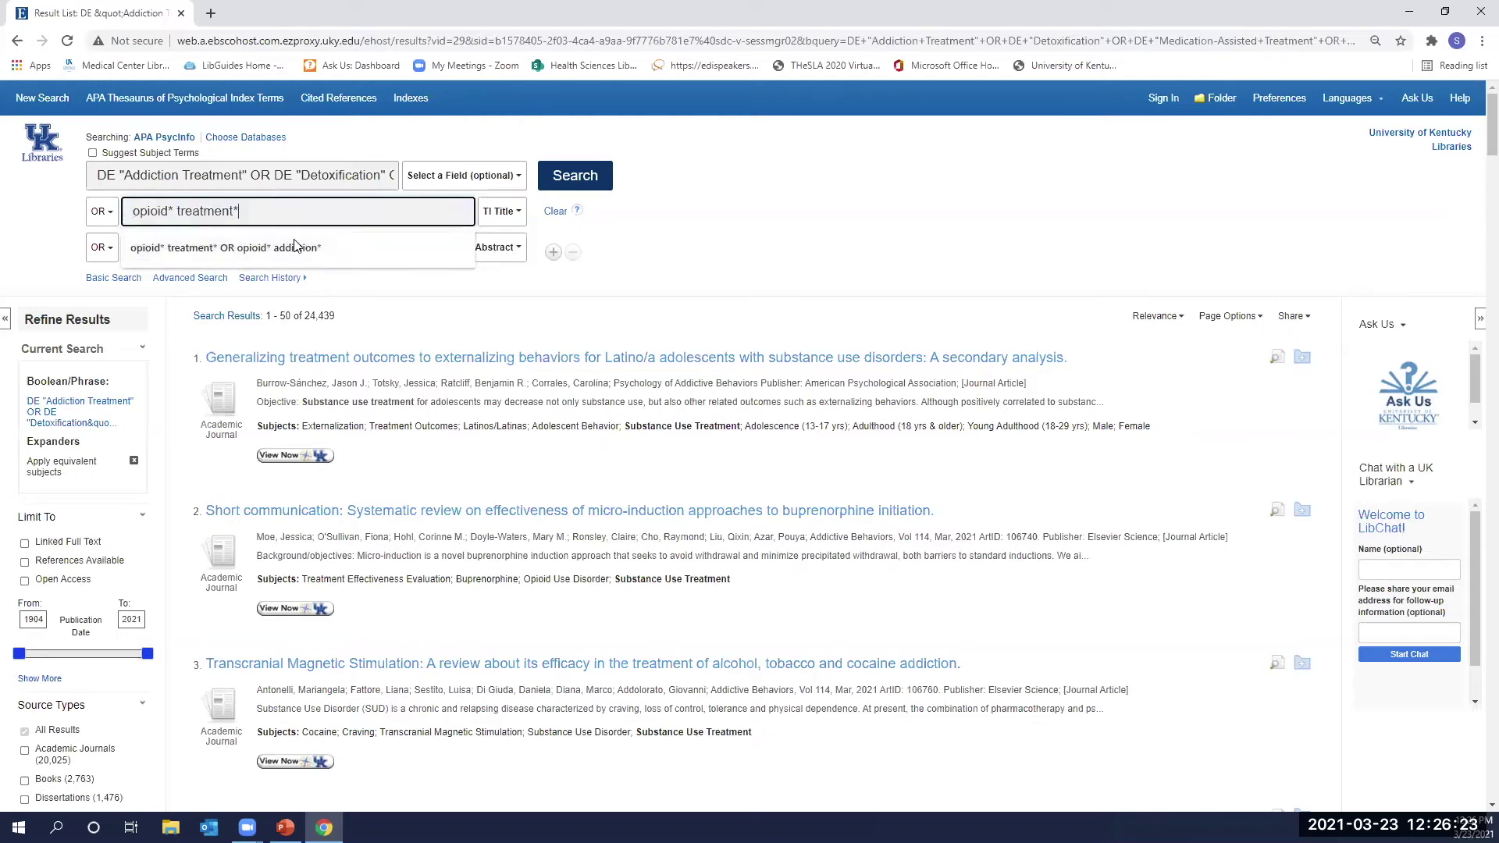
pyautogui.click(320, 238)
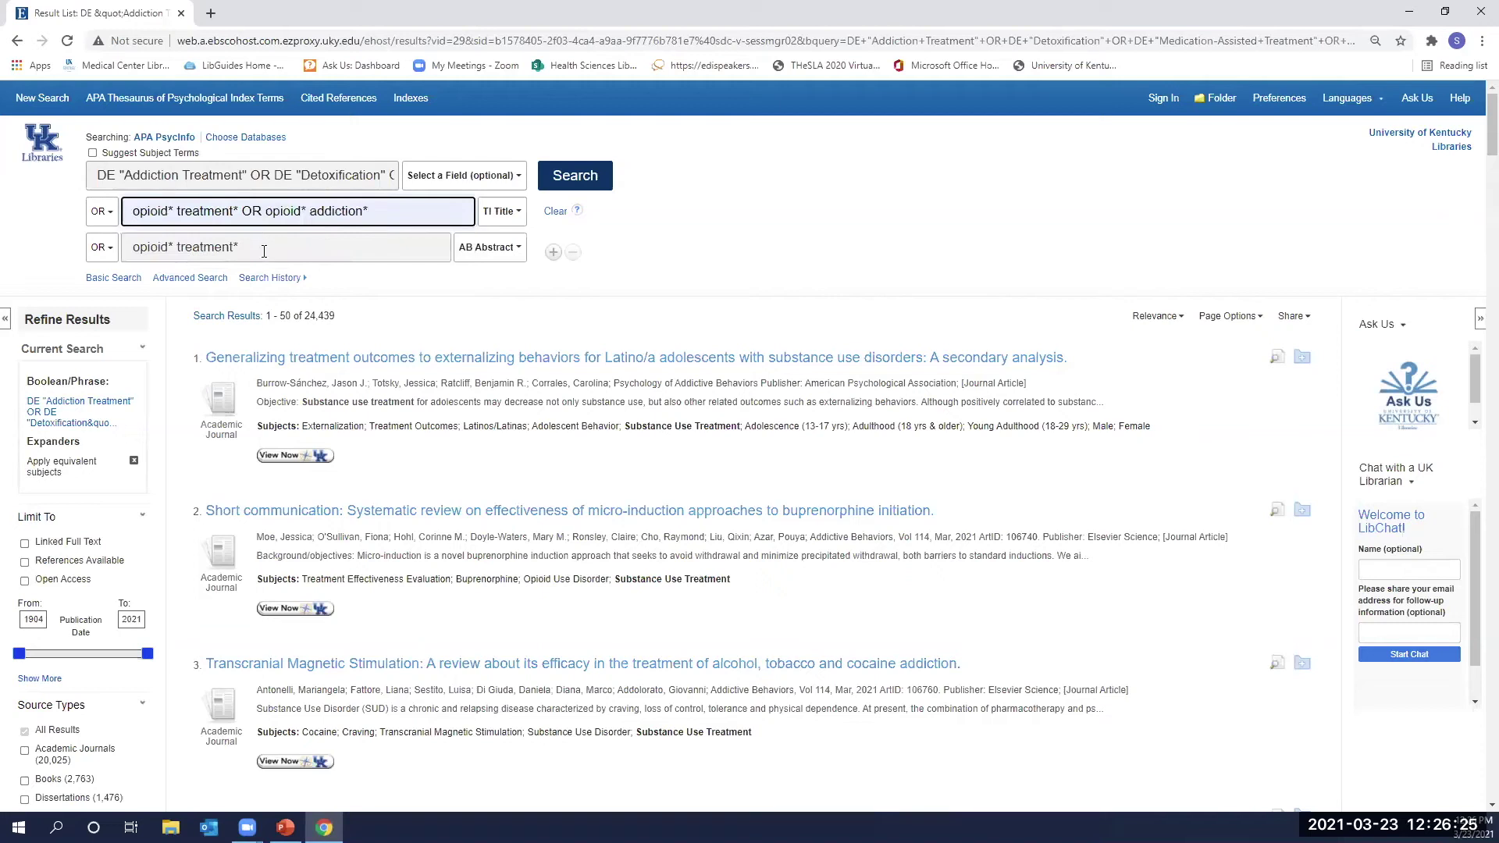
# Add 'OR opioid* addiction*' to the Abstract row, run the search (28,399 results), and clear the boxes.
pyautogui.moveTo(242, 210); pyautogui.dragTo(419, 201)
pyautogui.hotkey('ctrl', 'c')
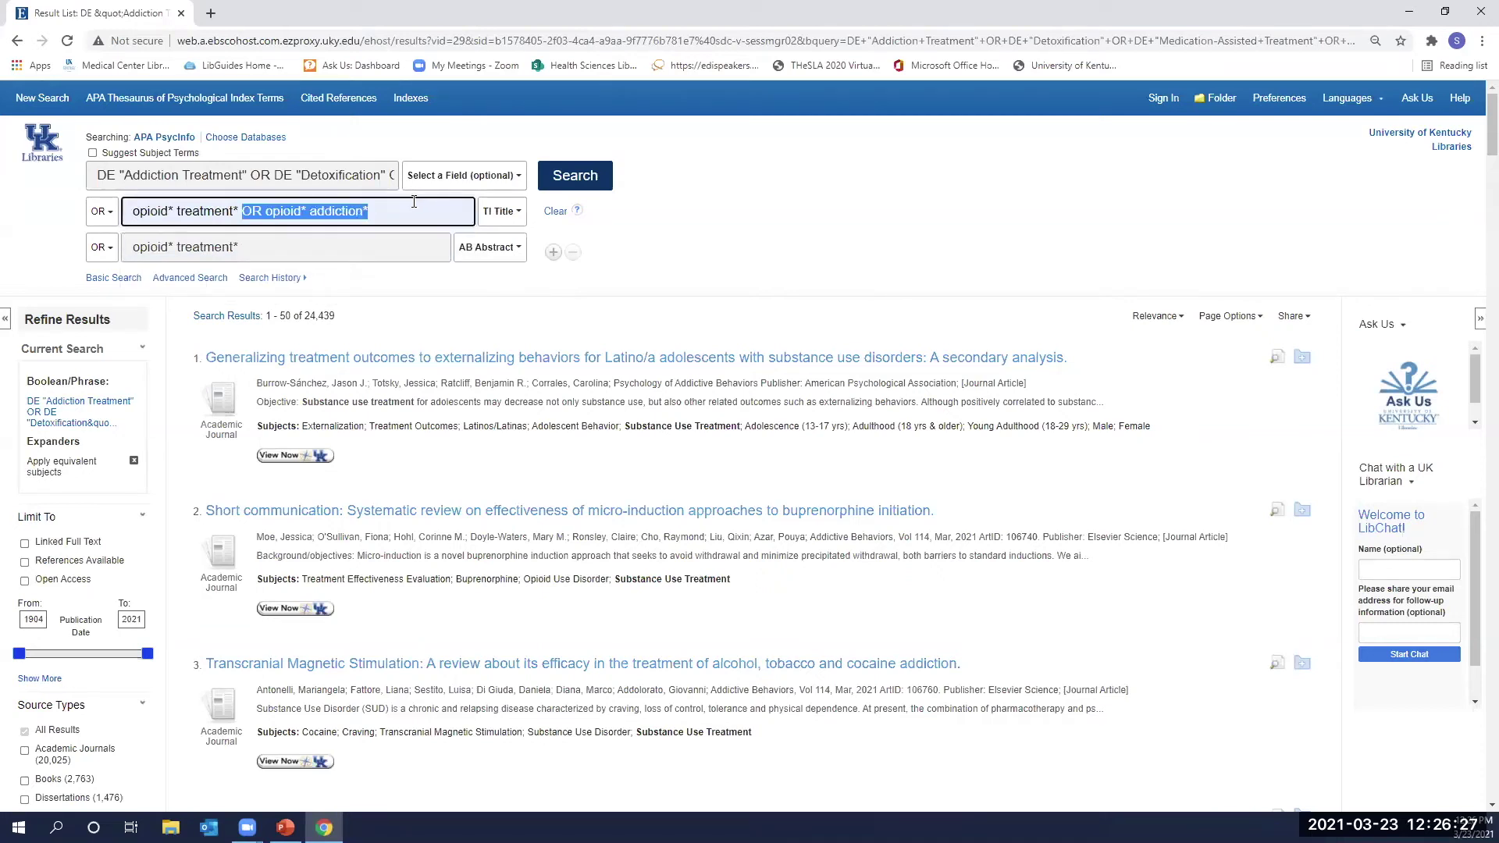
pyautogui.click(353, 247)
pyautogui.hotkey('ctrl', 'v')
pyautogui.click(240, 247)
pyautogui.click(327, 207)
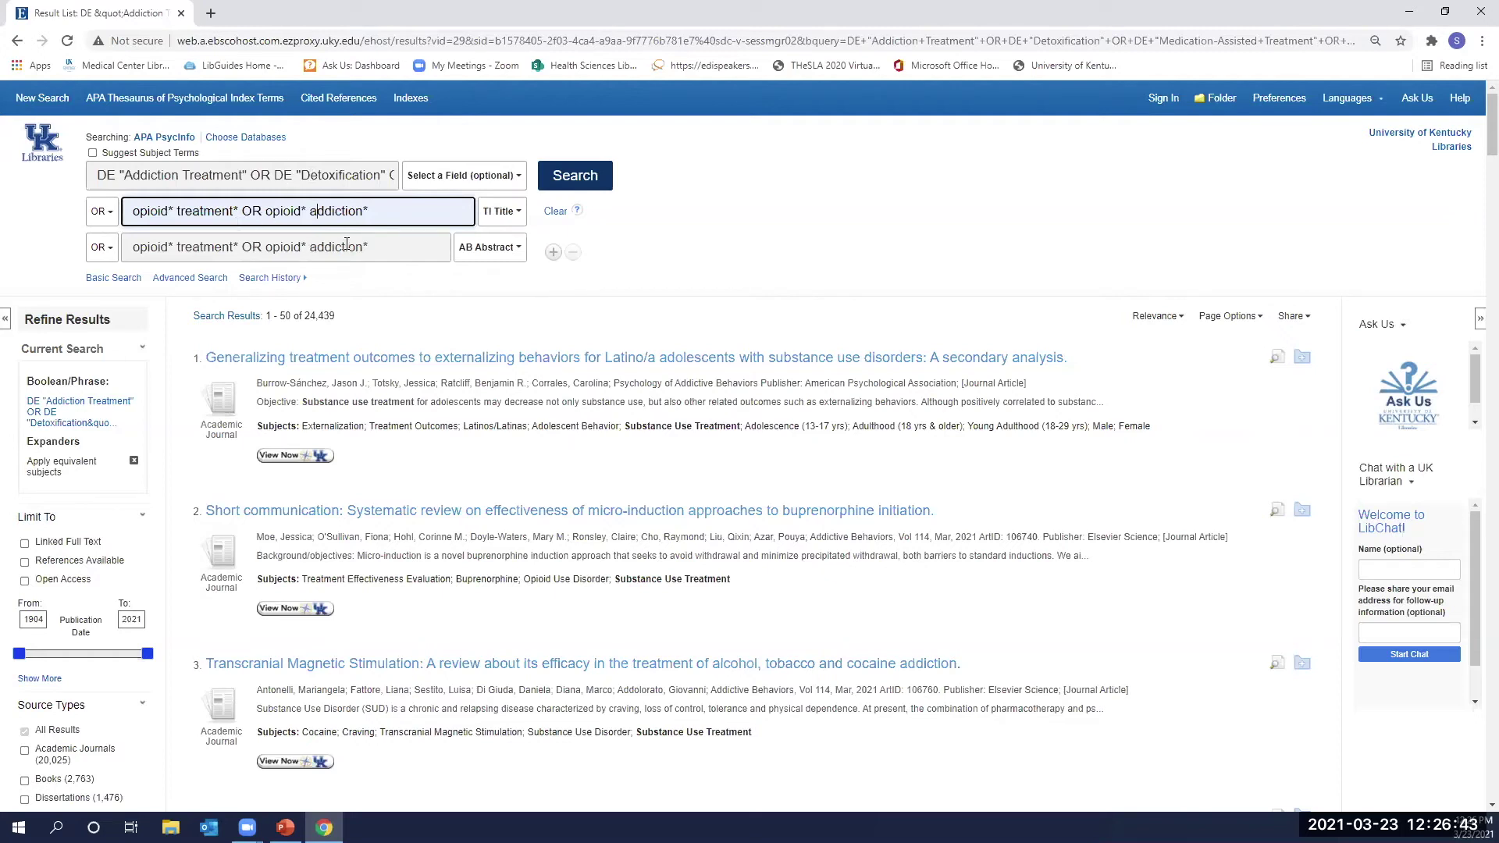
pyautogui.click(595, 176)
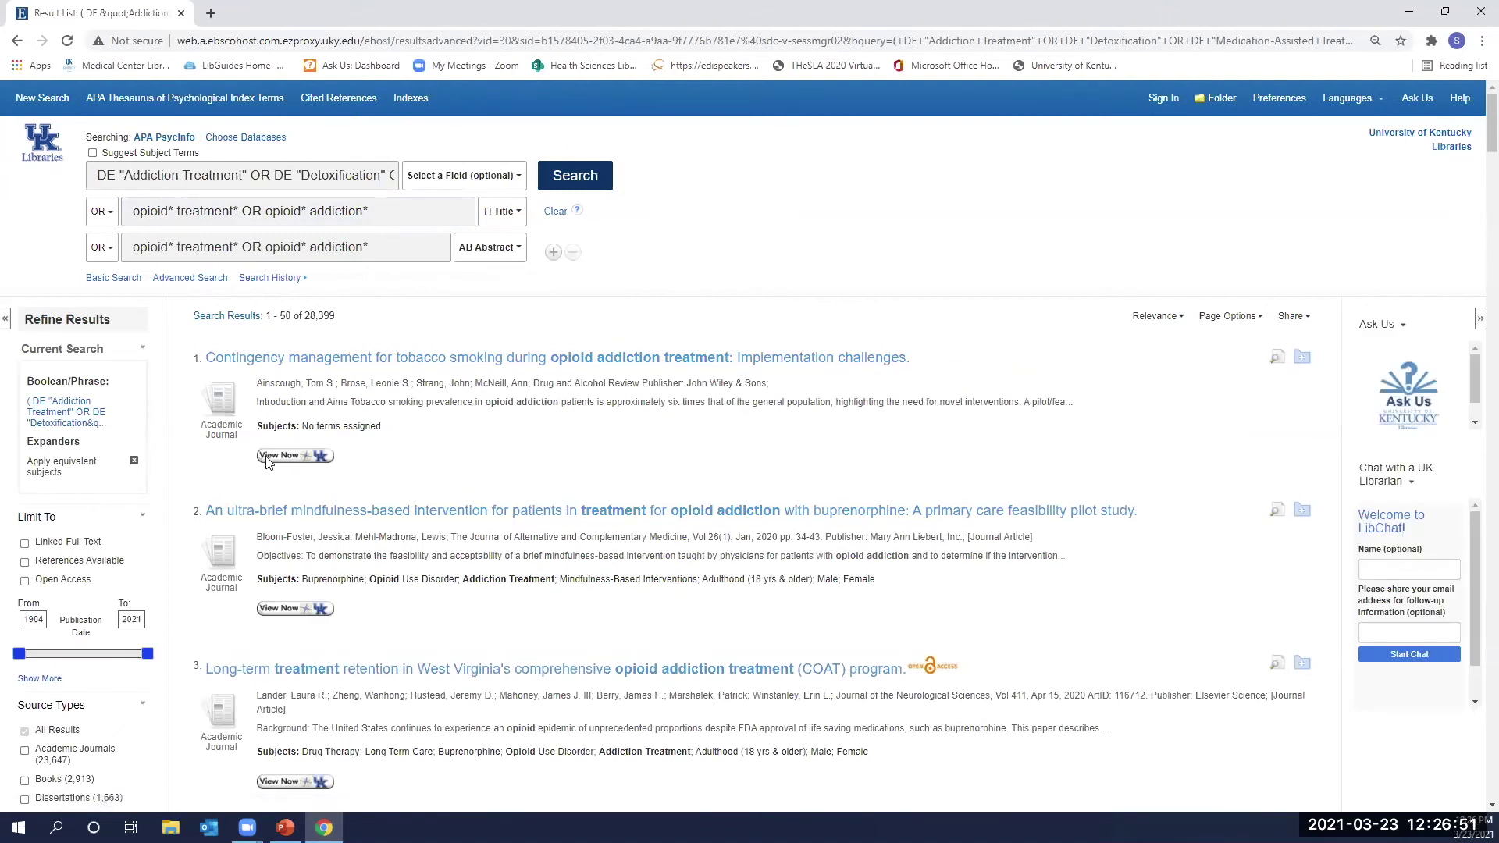
pyautogui.click(553, 212)
# Look up 'homeless' in the subject thesaurus with Suggest Subject Terms on.
pyautogui.click(349, 178)
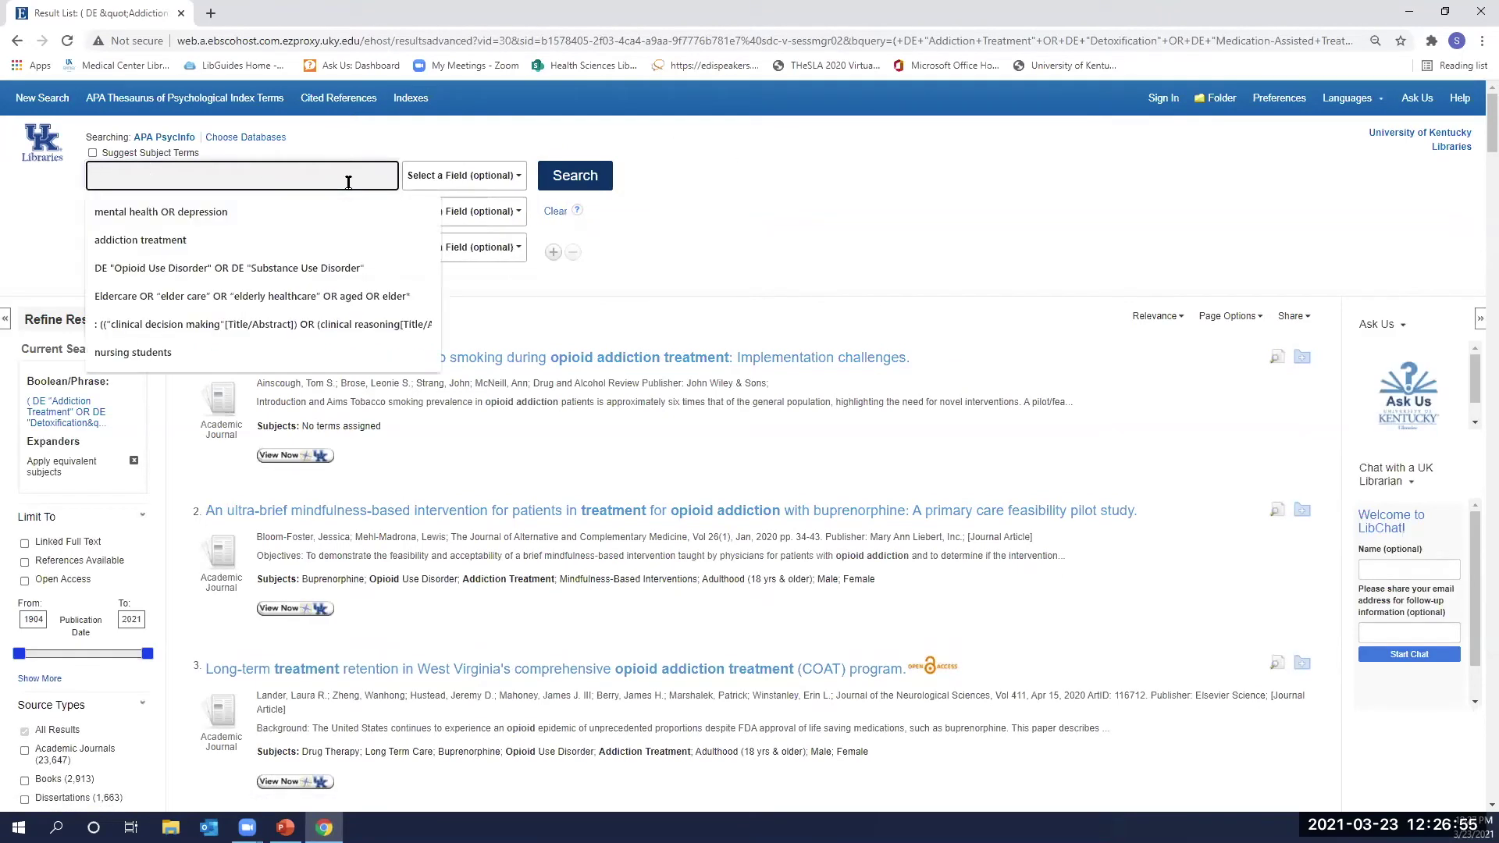
pyautogui.write('hompl')
pyautogui.press('BackSpace')
pyautogui.press('BackSpace')
pyautogui.write('eless')
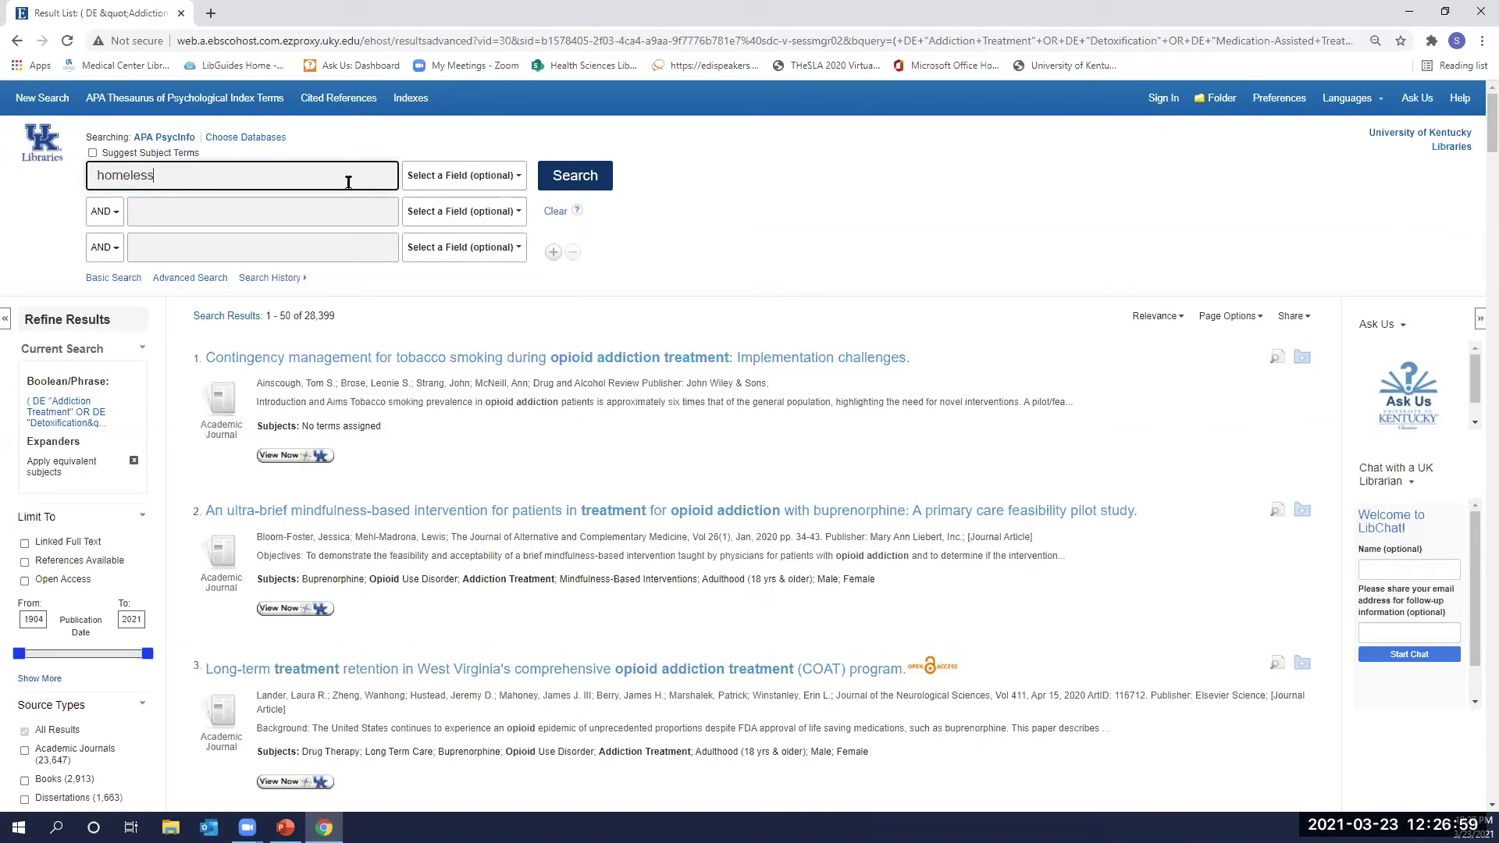
pyautogui.click(94, 154)
pyautogui.click(567, 176)
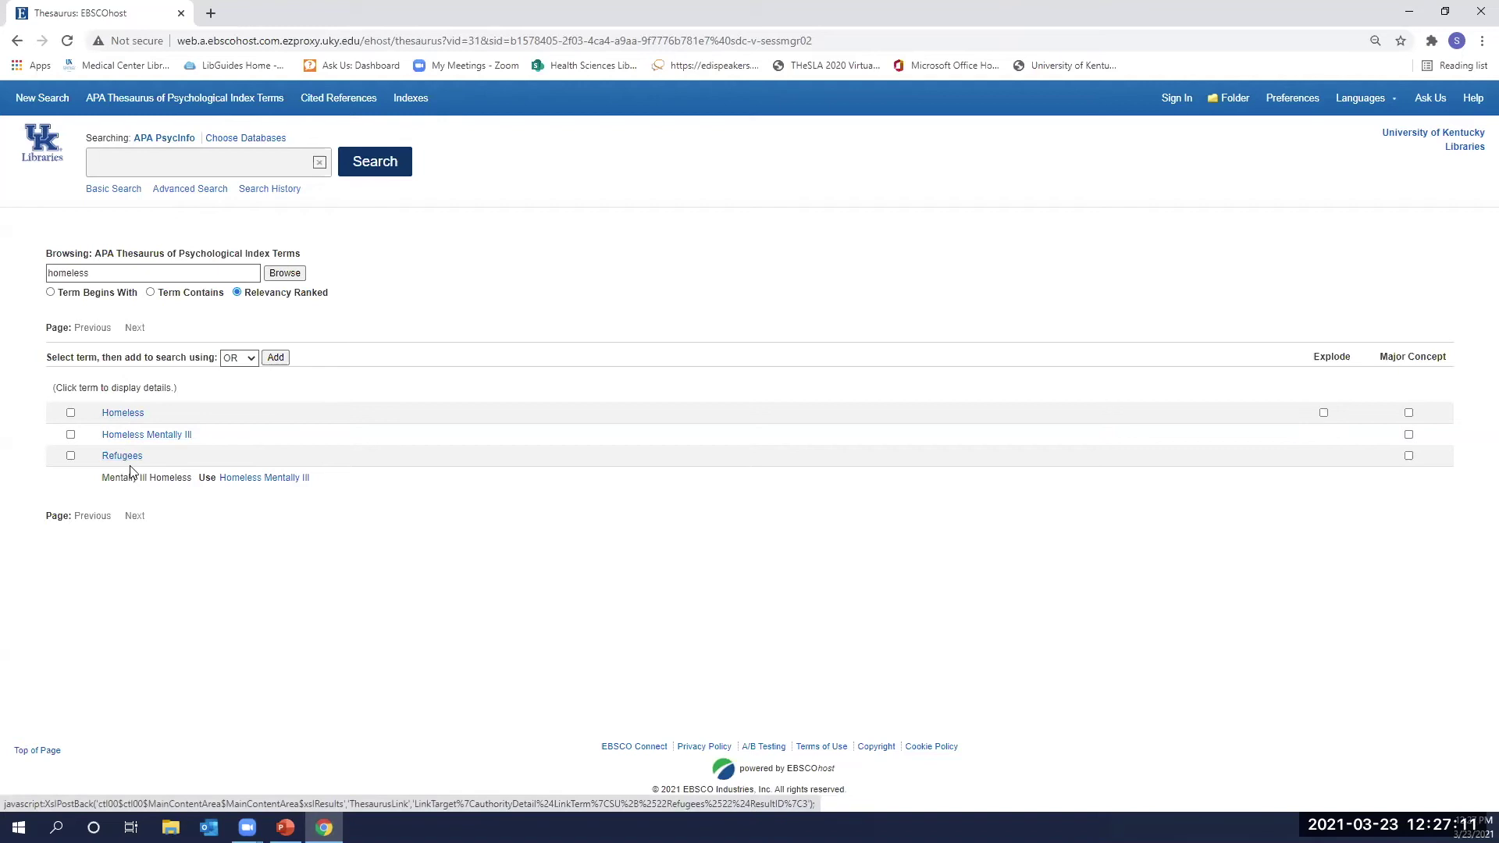
# Tick the Homeless subject term, exploded, and add it to the search box.
pyautogui.click(123, 414)
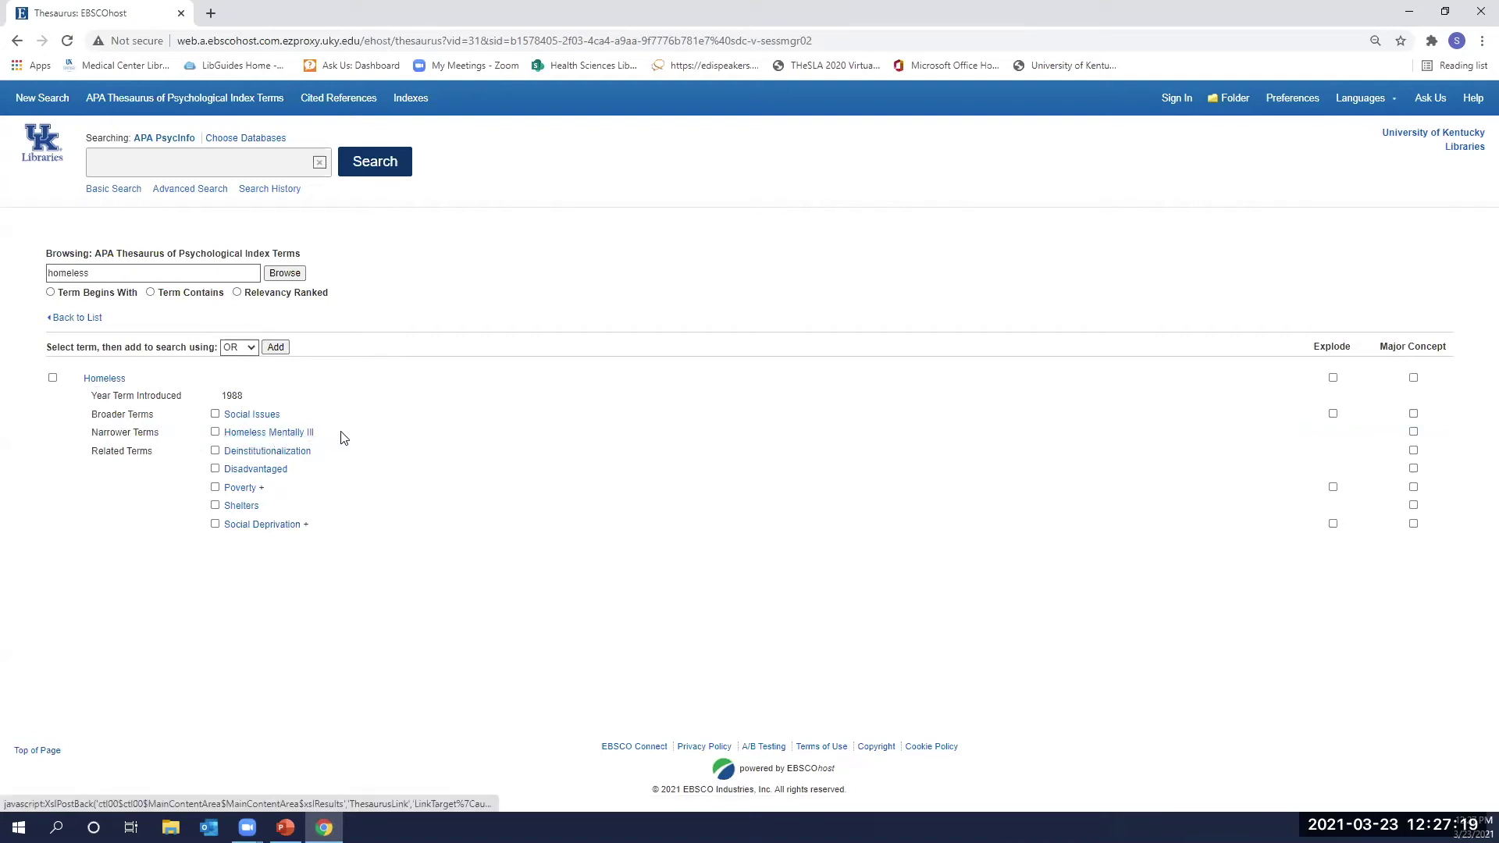
pyautogui.click(52, 377)
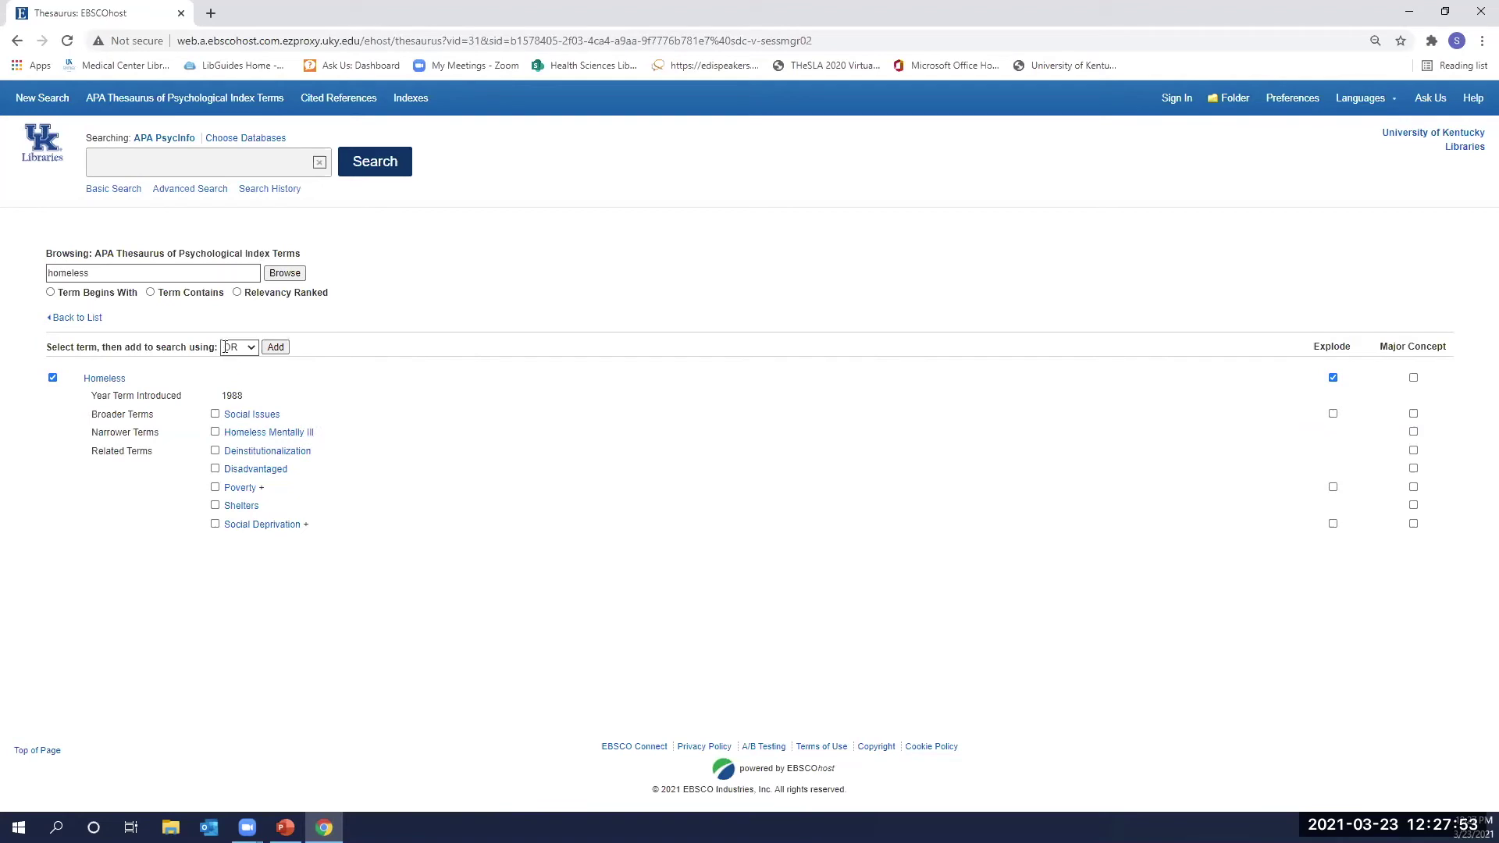
pyautogui.click(276, 348)
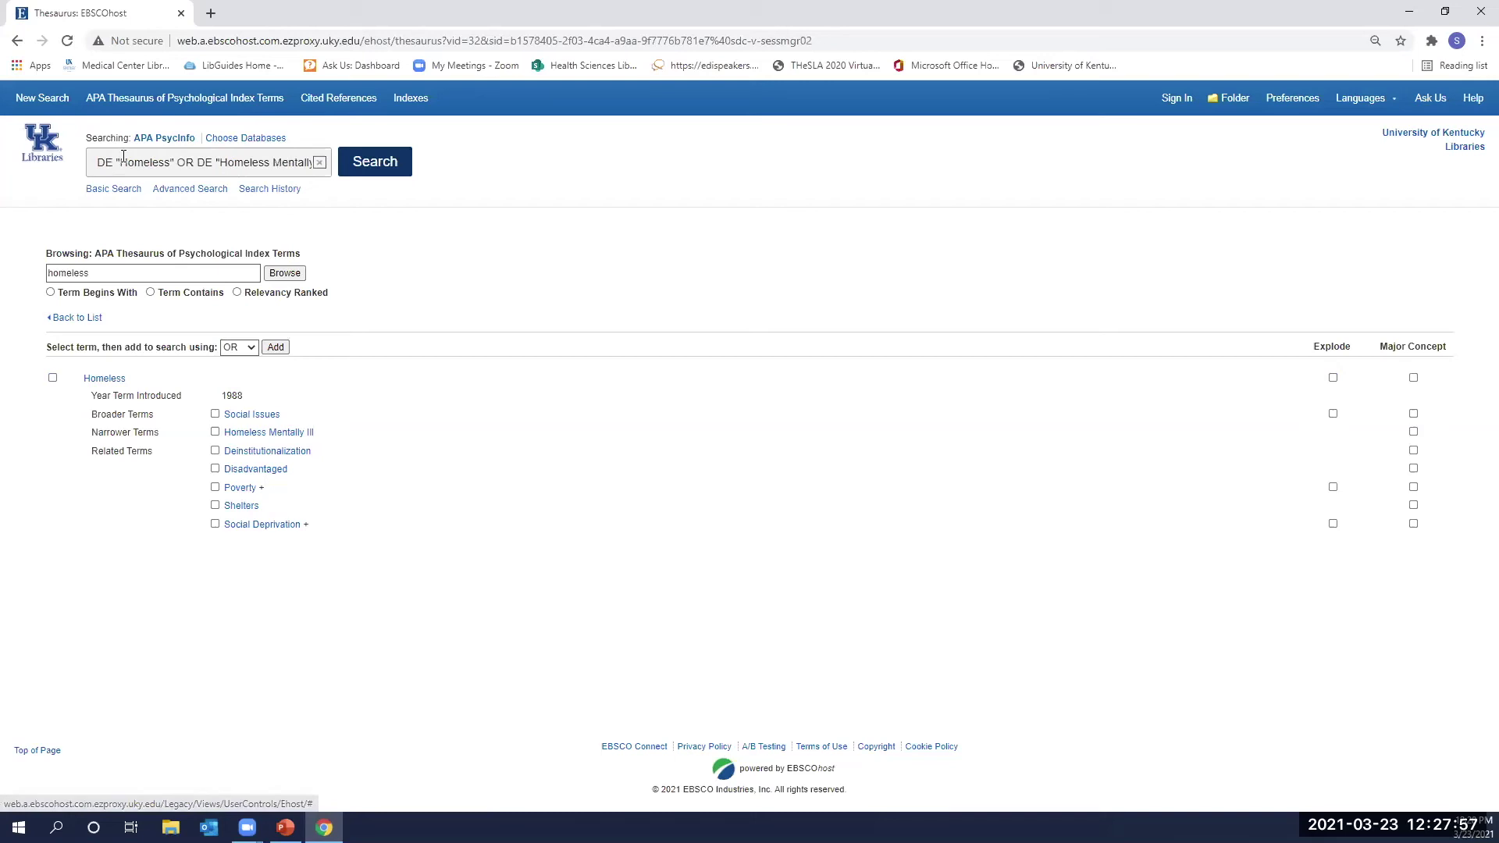
# Run the Homeless subject search and set rows 2 and 3 to OR with TI Title and AB Abstract.
pyautogui.click(382, 167)
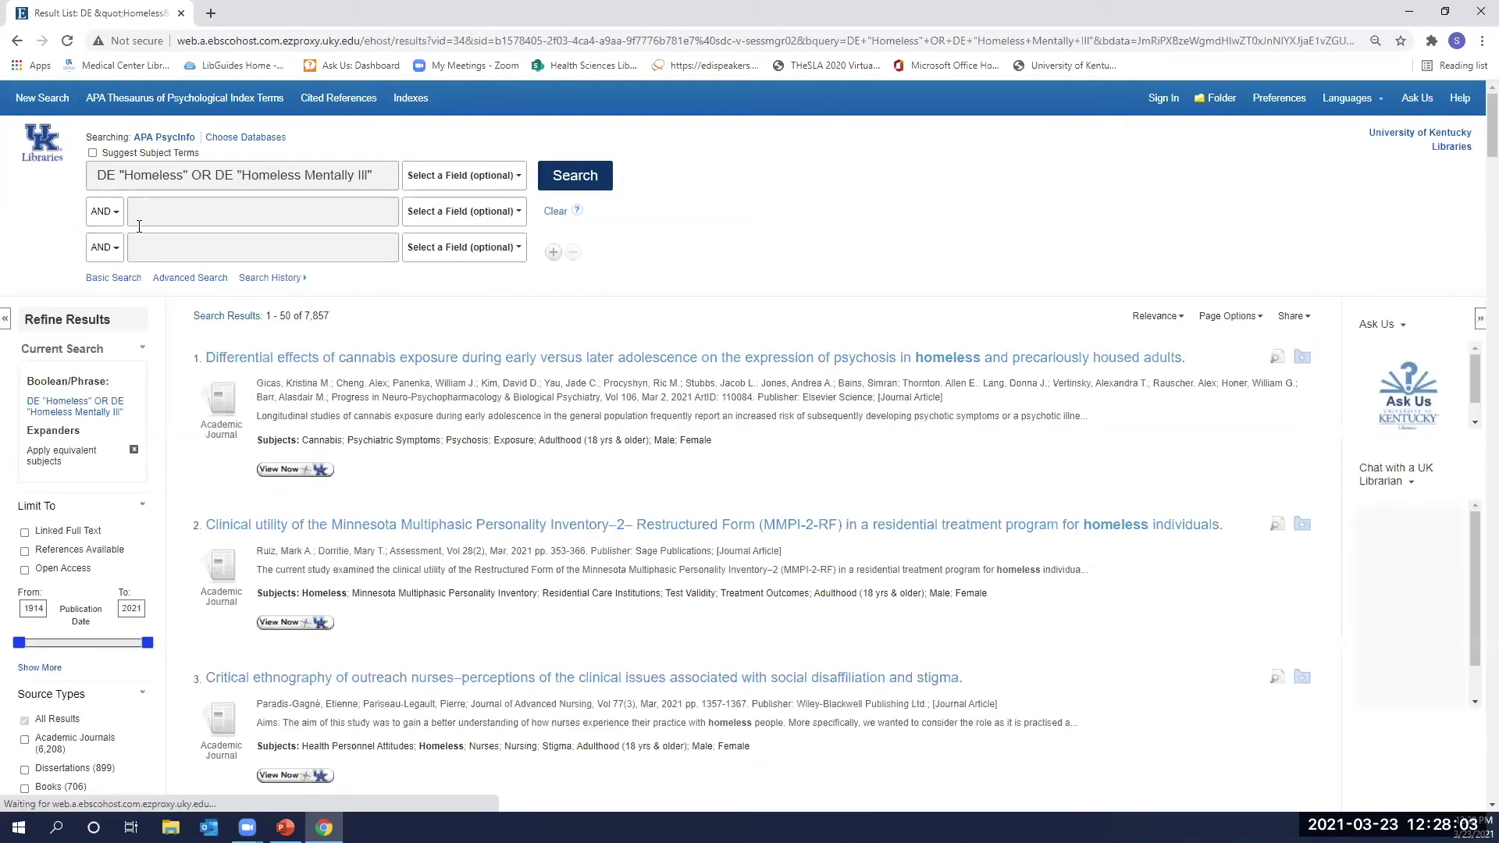
pyautogui.click(105, 211)
pyautogui.click(97, 257)
pyautogui.click(105, 247)
pyautogui.click(98, 290)
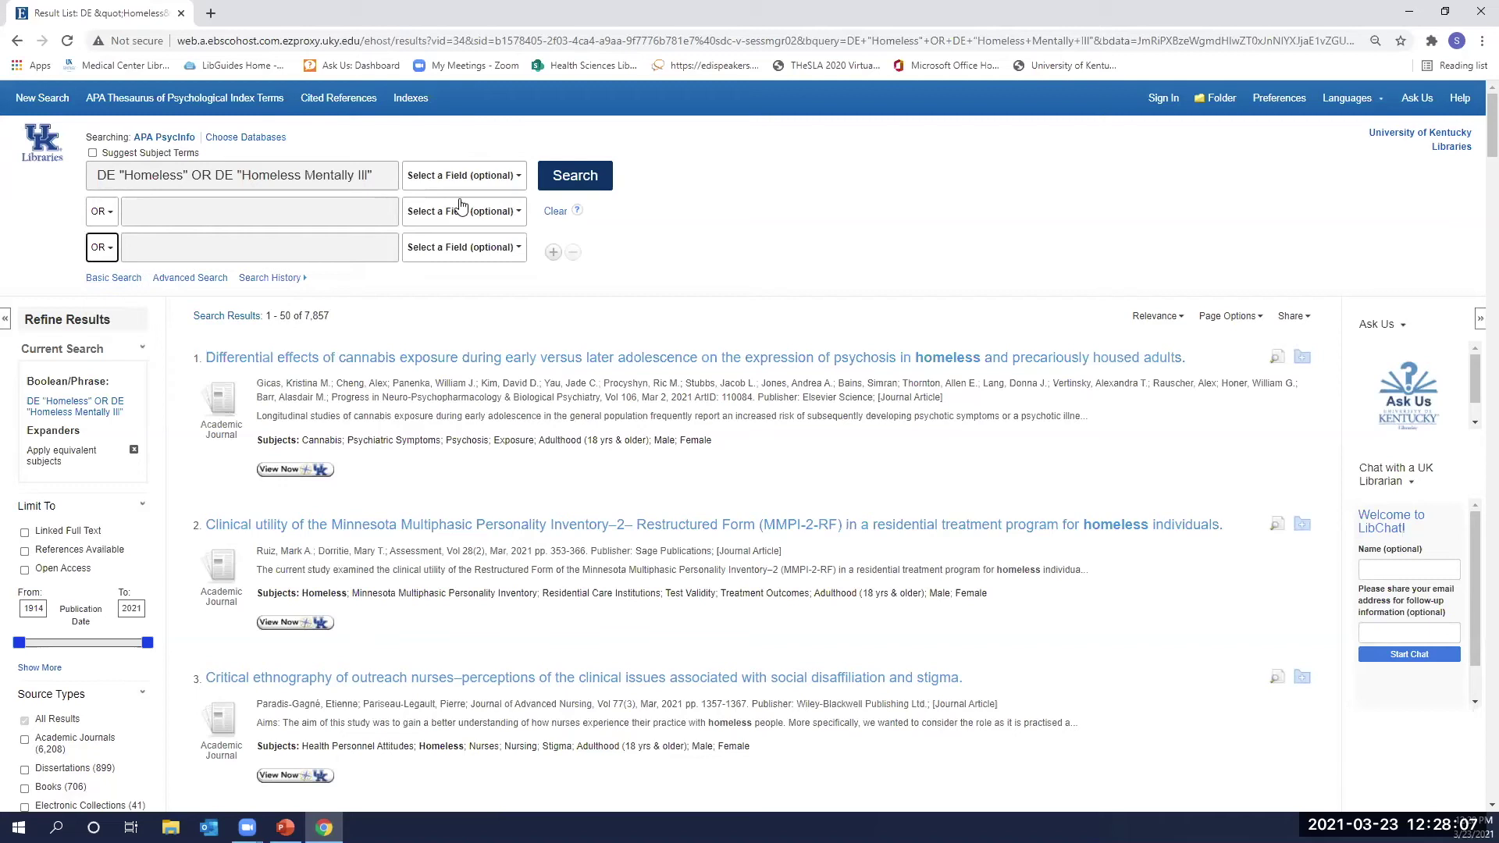
pyautogui.click(462, 211)
pyautogui.click(457, 275)
pyautogui.click(465, 248)
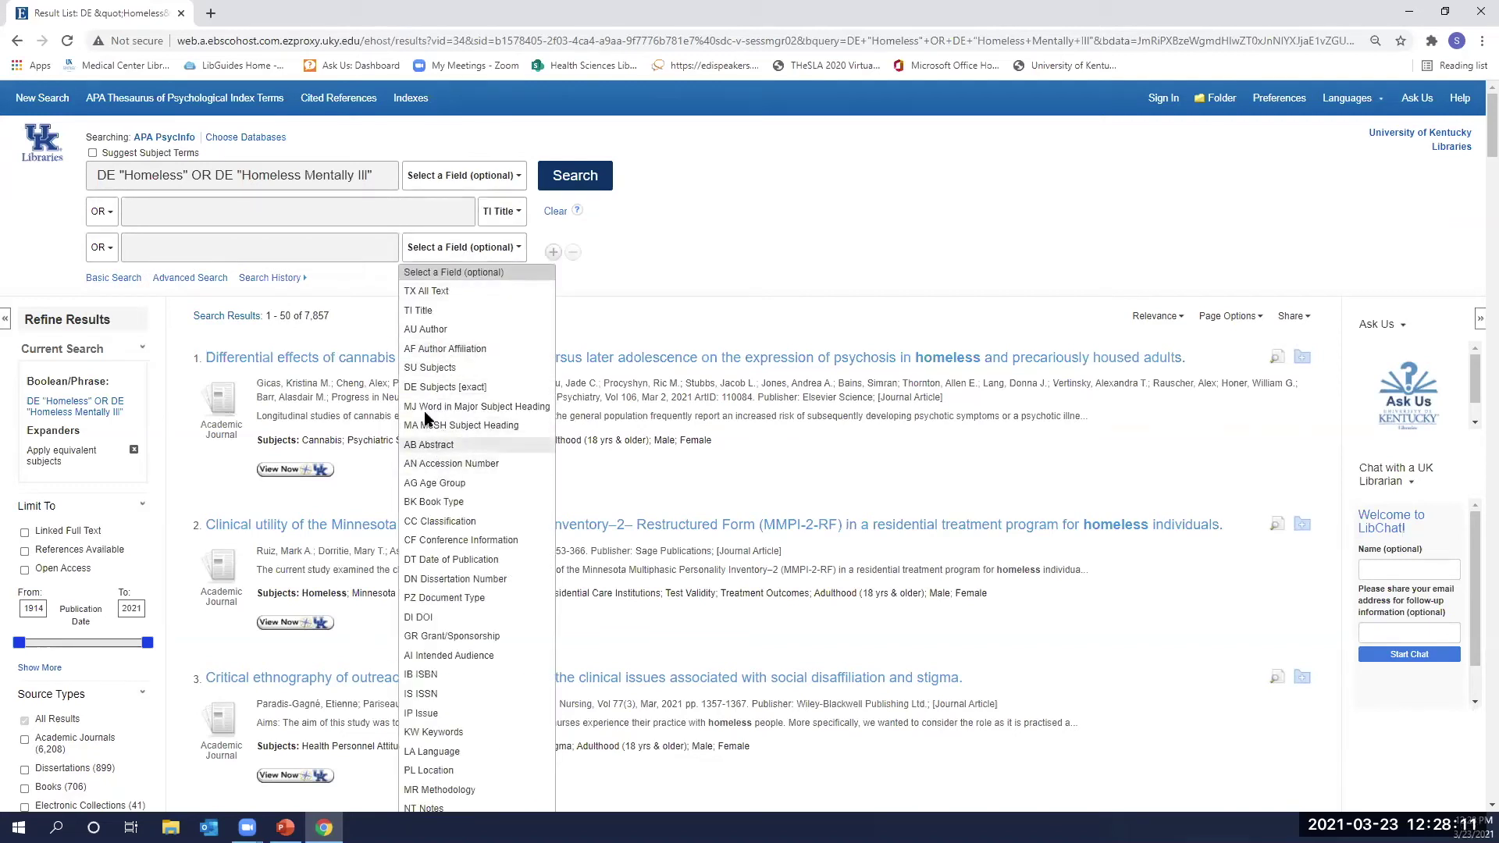
pyautogui.click(434, 445)
# Enter homeless* in the Title and Abstract rows and run the search (11,745 results).
pyautogui.click(298, 213)
pyautogui.write('ho')
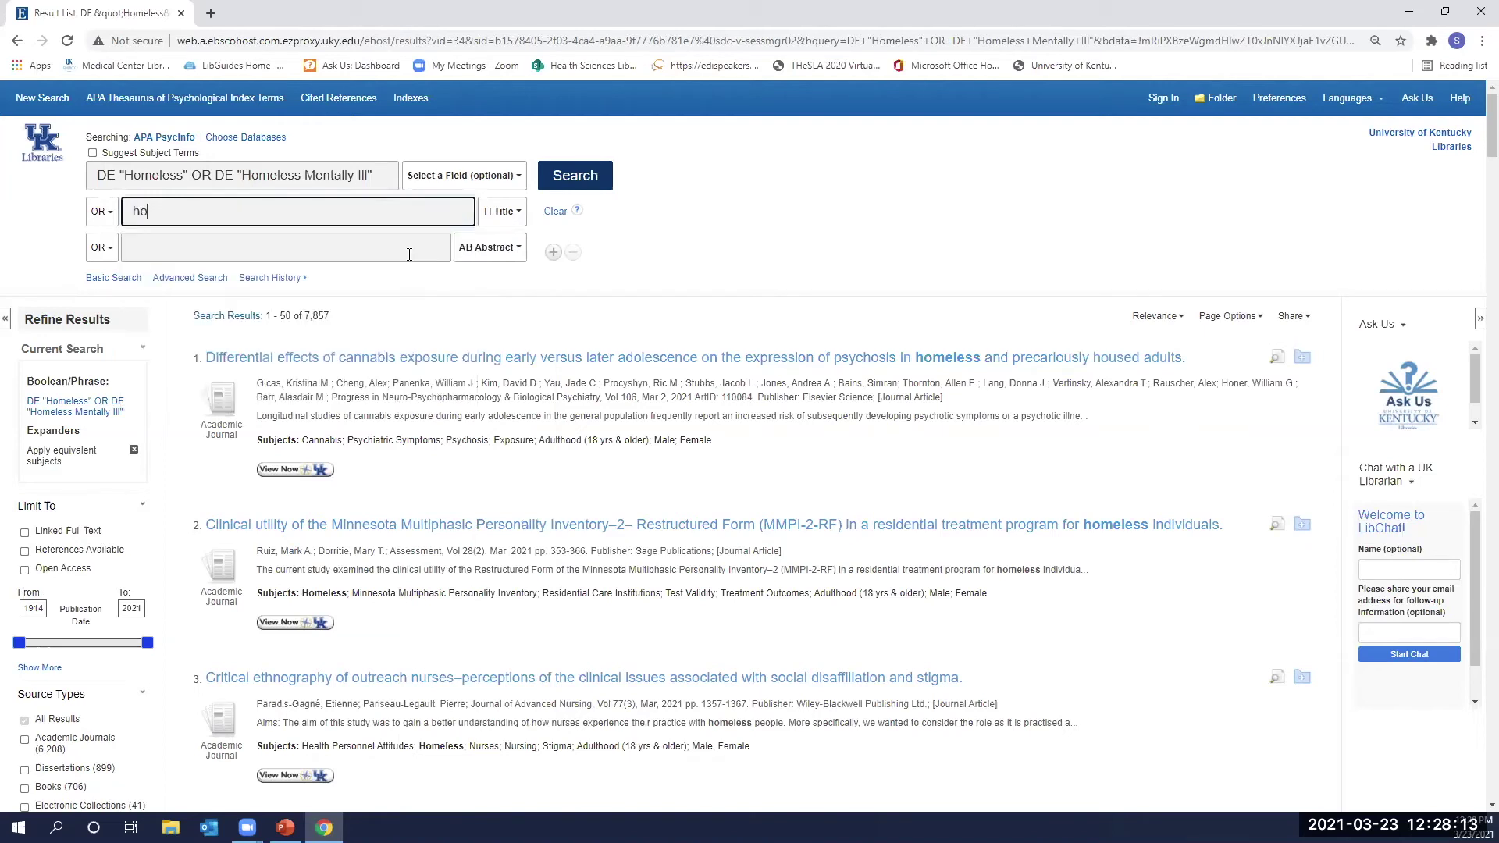
pyautogui.write('melsss*')
pyautogui.click(372, 244)
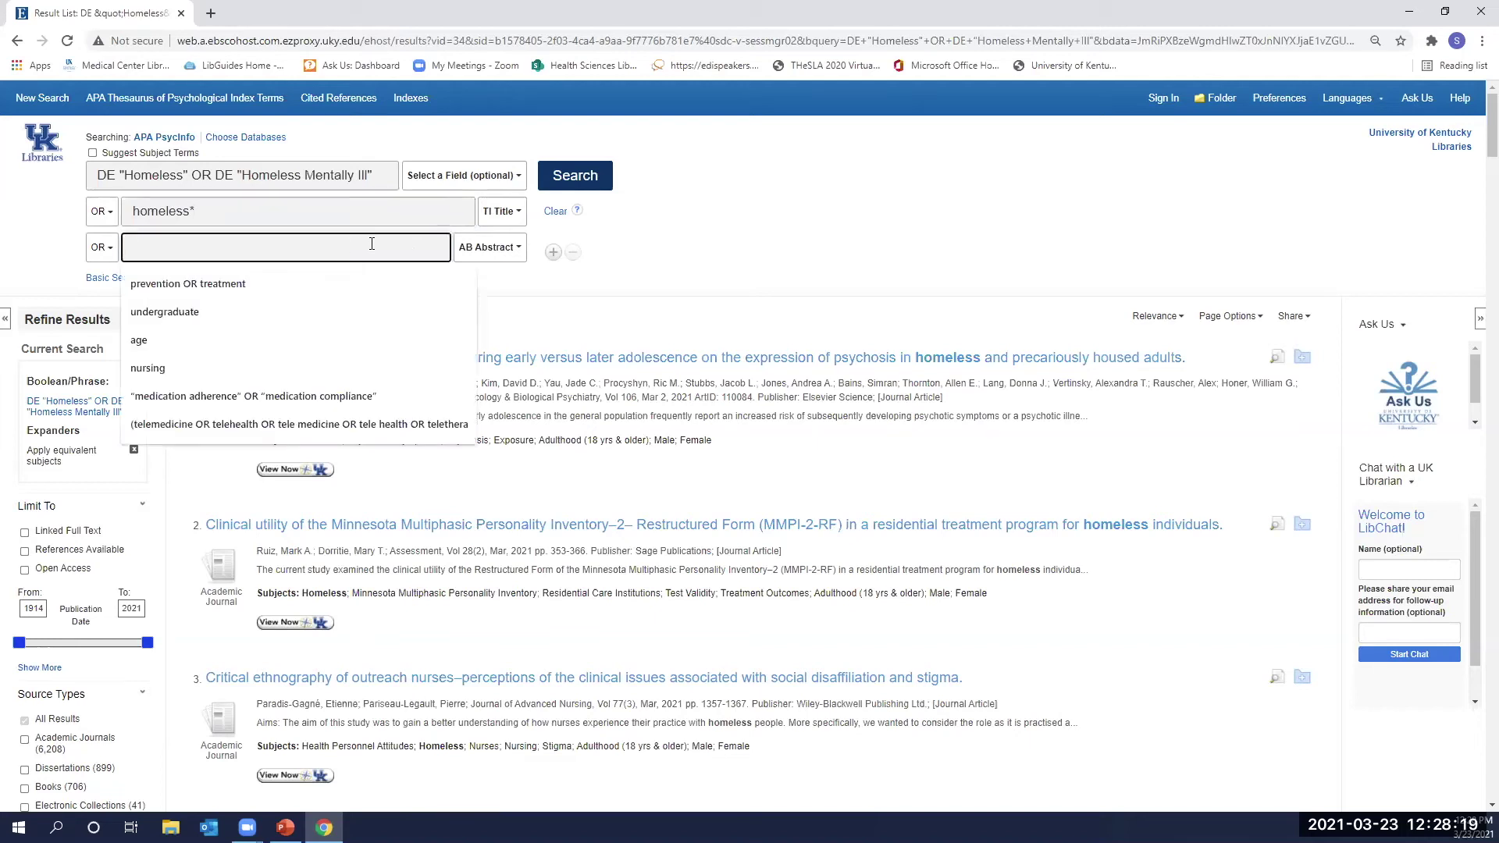
pyautogui.write('homeless*')
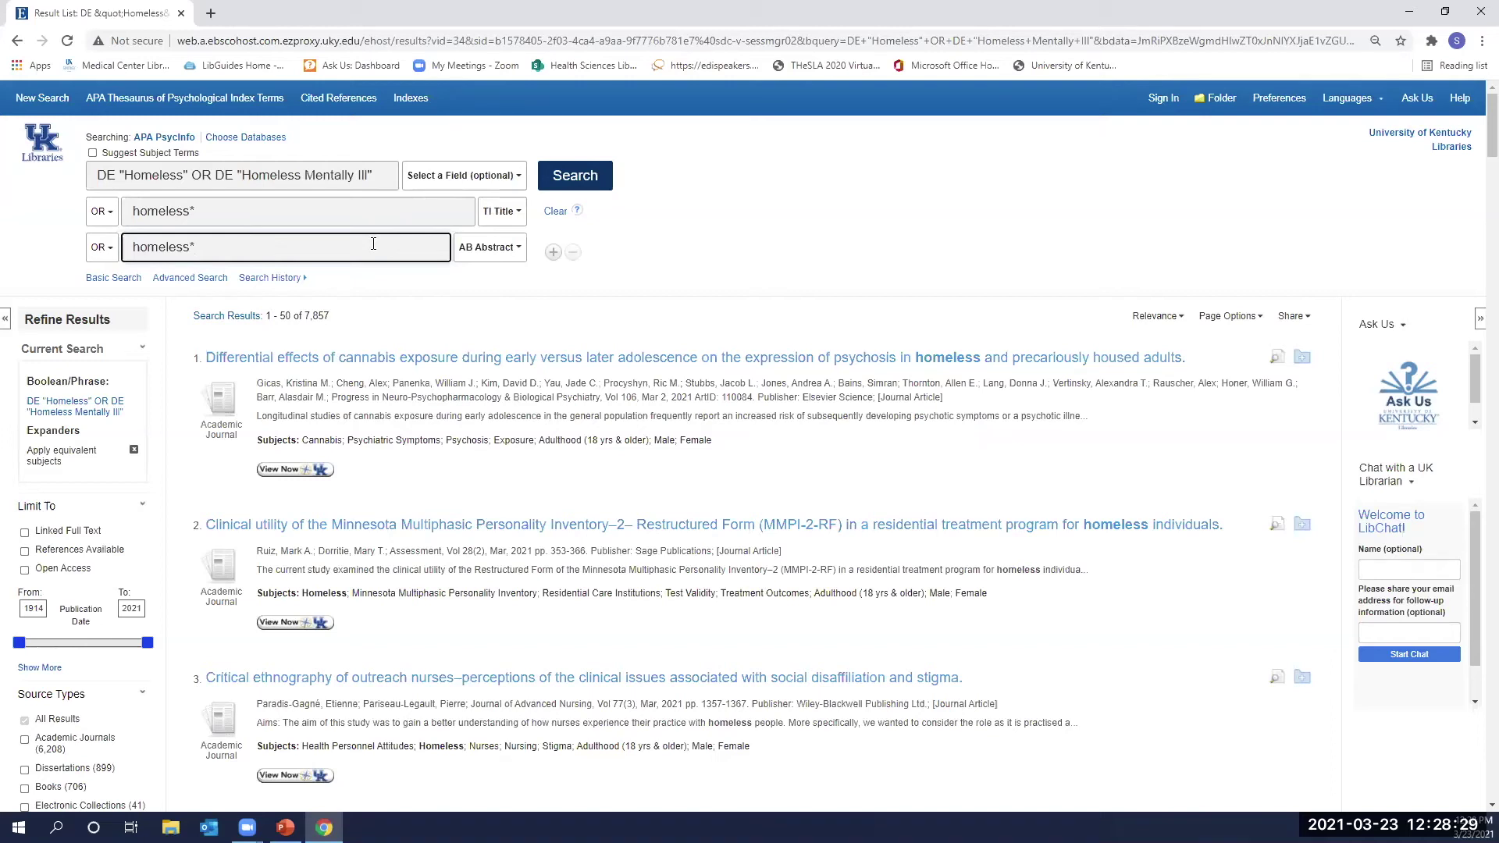
pyautogui.click(603, 177)
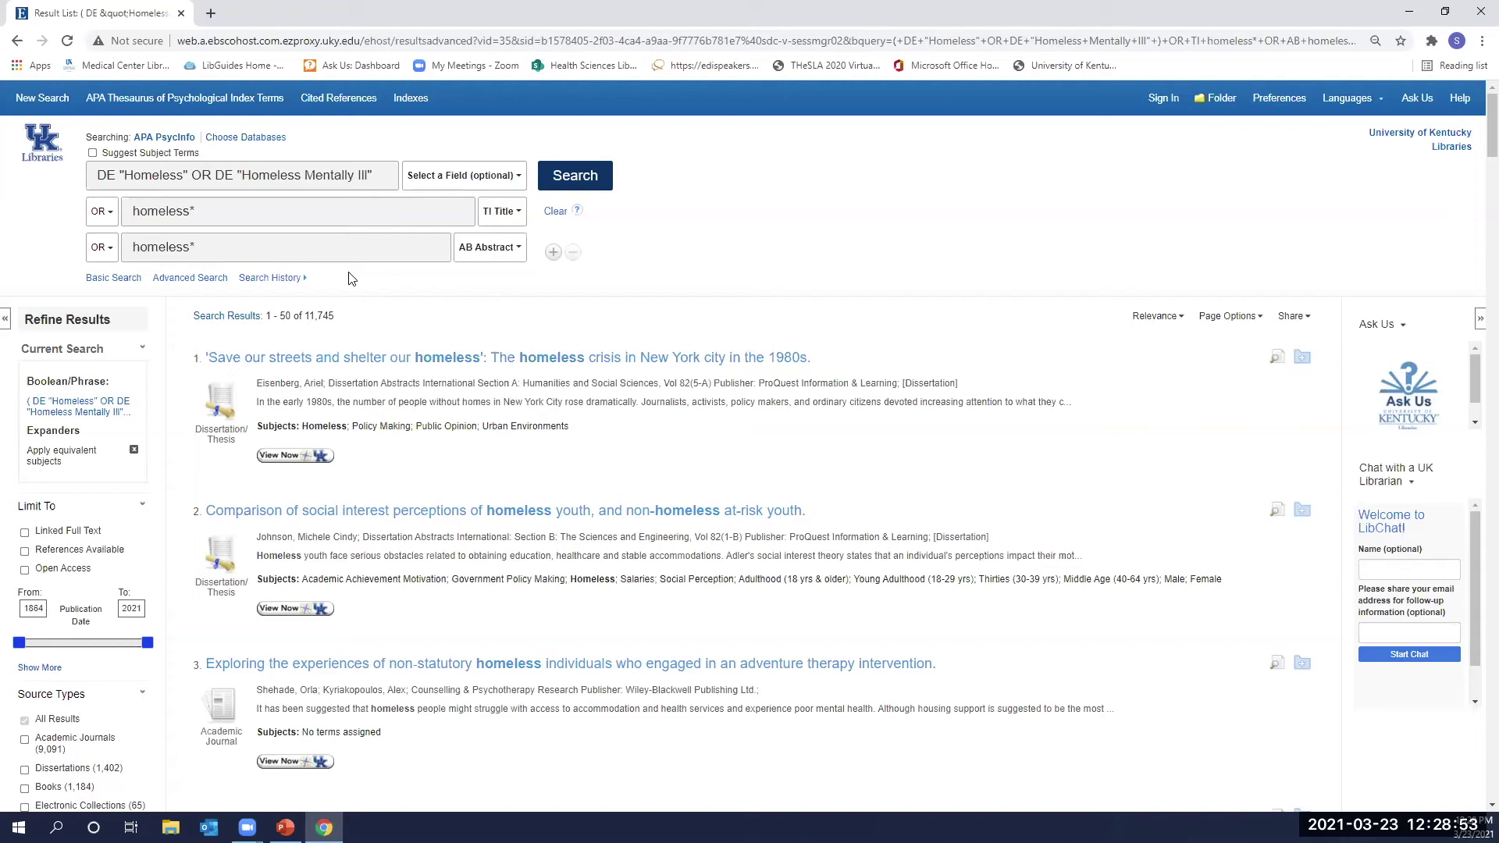
# In Search History, select S2, S6 and S11 and combine them with AND.
pyautogui.click(306, 279)
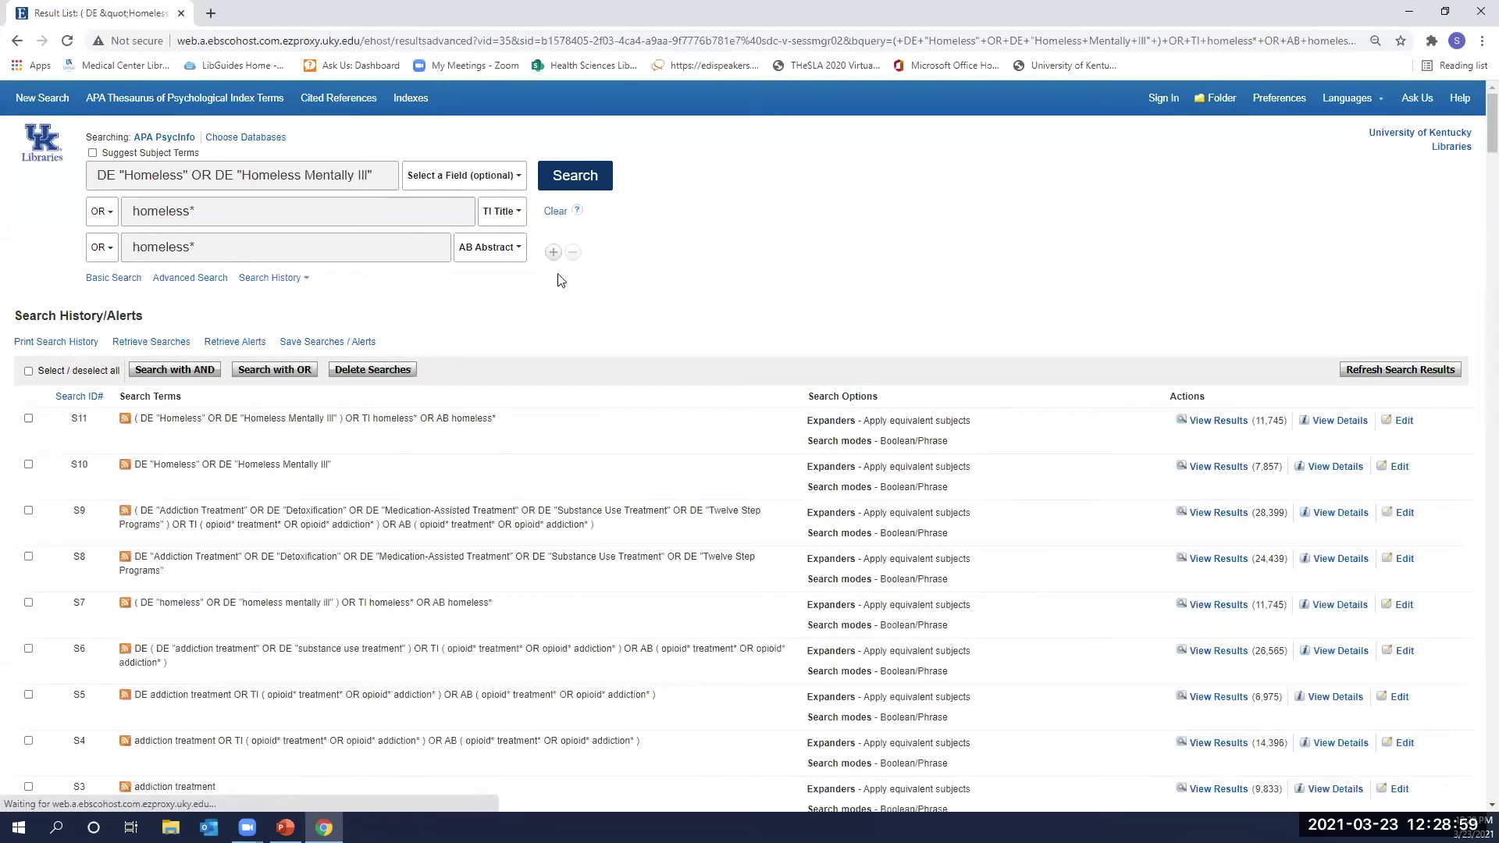
pyautogui.click(555, 214)
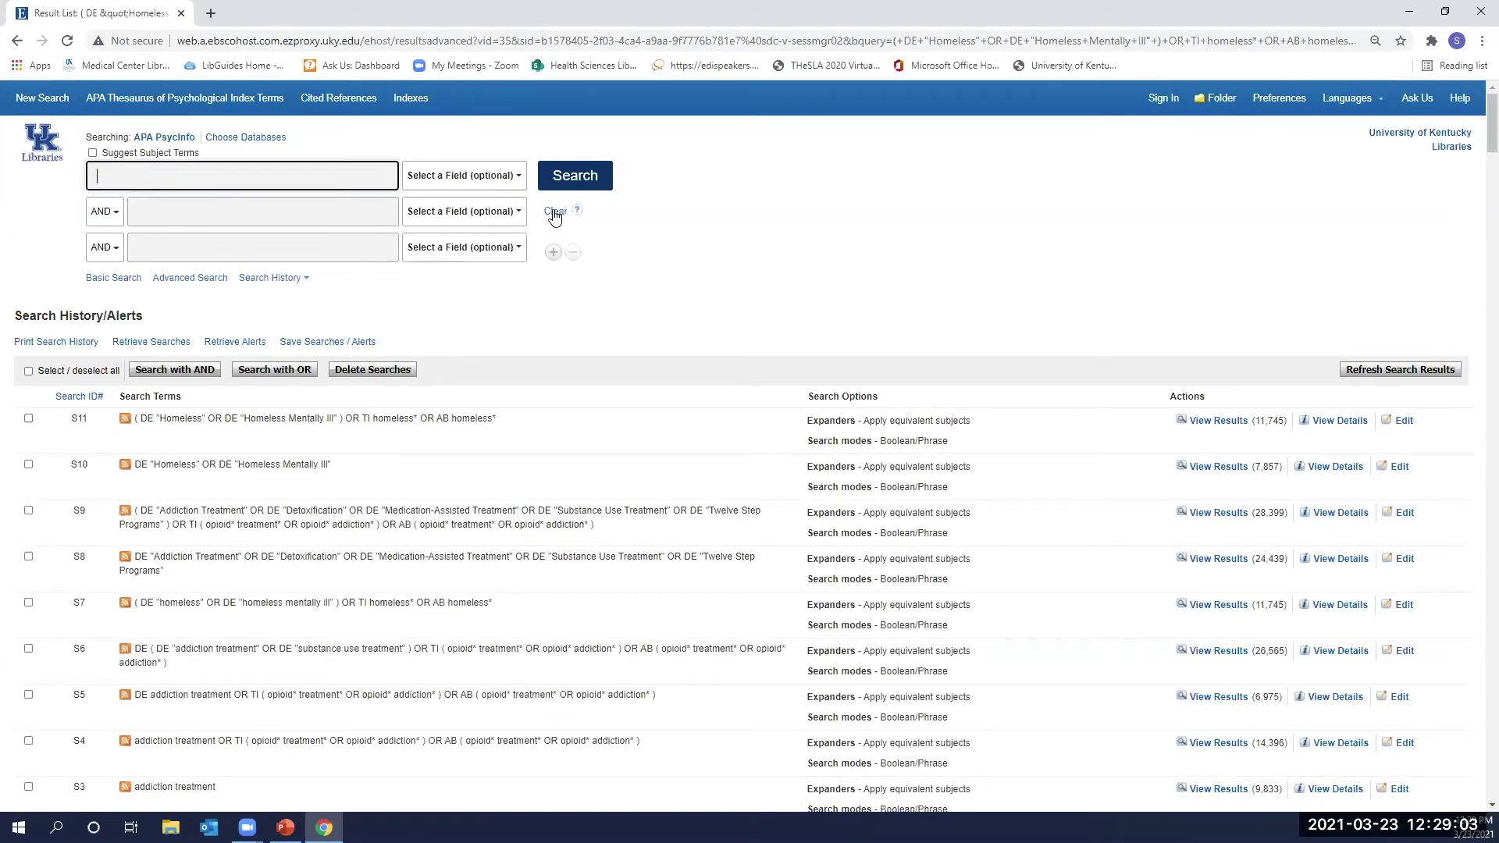
pyautogui.scroll(-1, 609, 335)
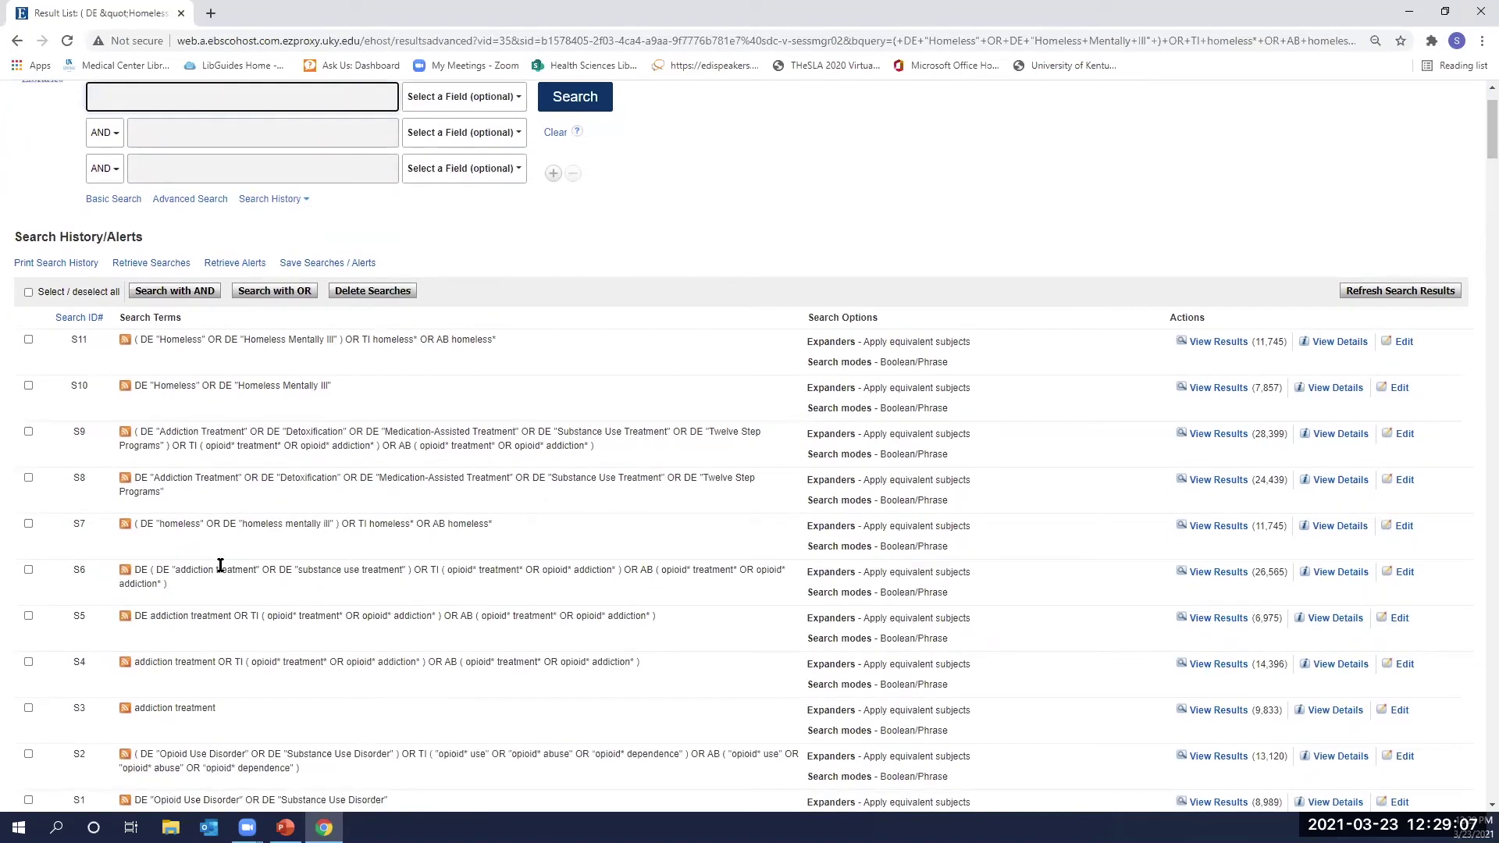
pyautogui.scroll(-1, 221, 678)
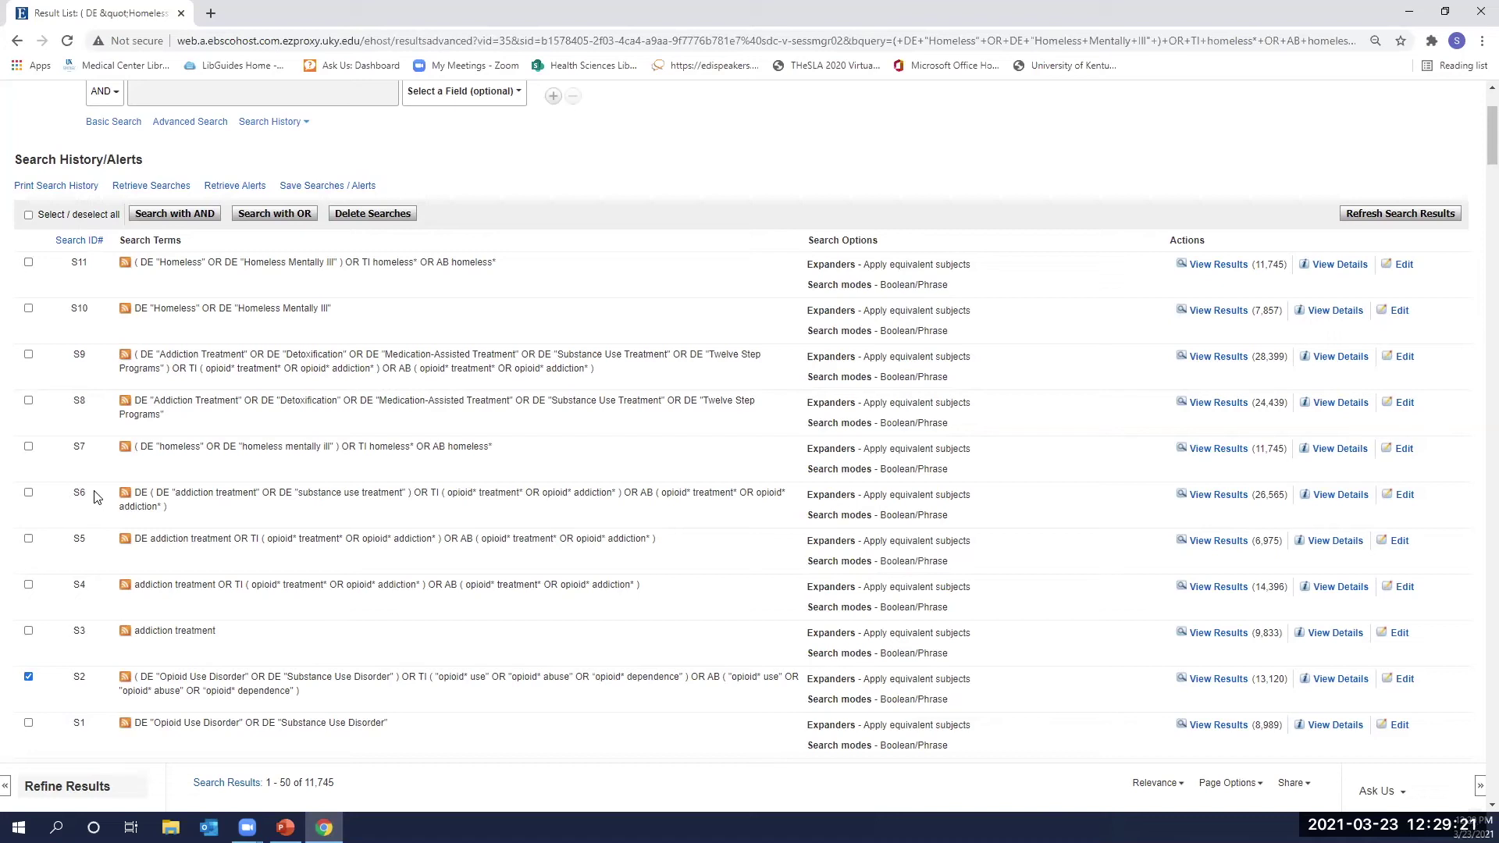
pyautogui.click(28, 494)
pyautogui.click(29, 263)
pyautogui.click(177, 218)
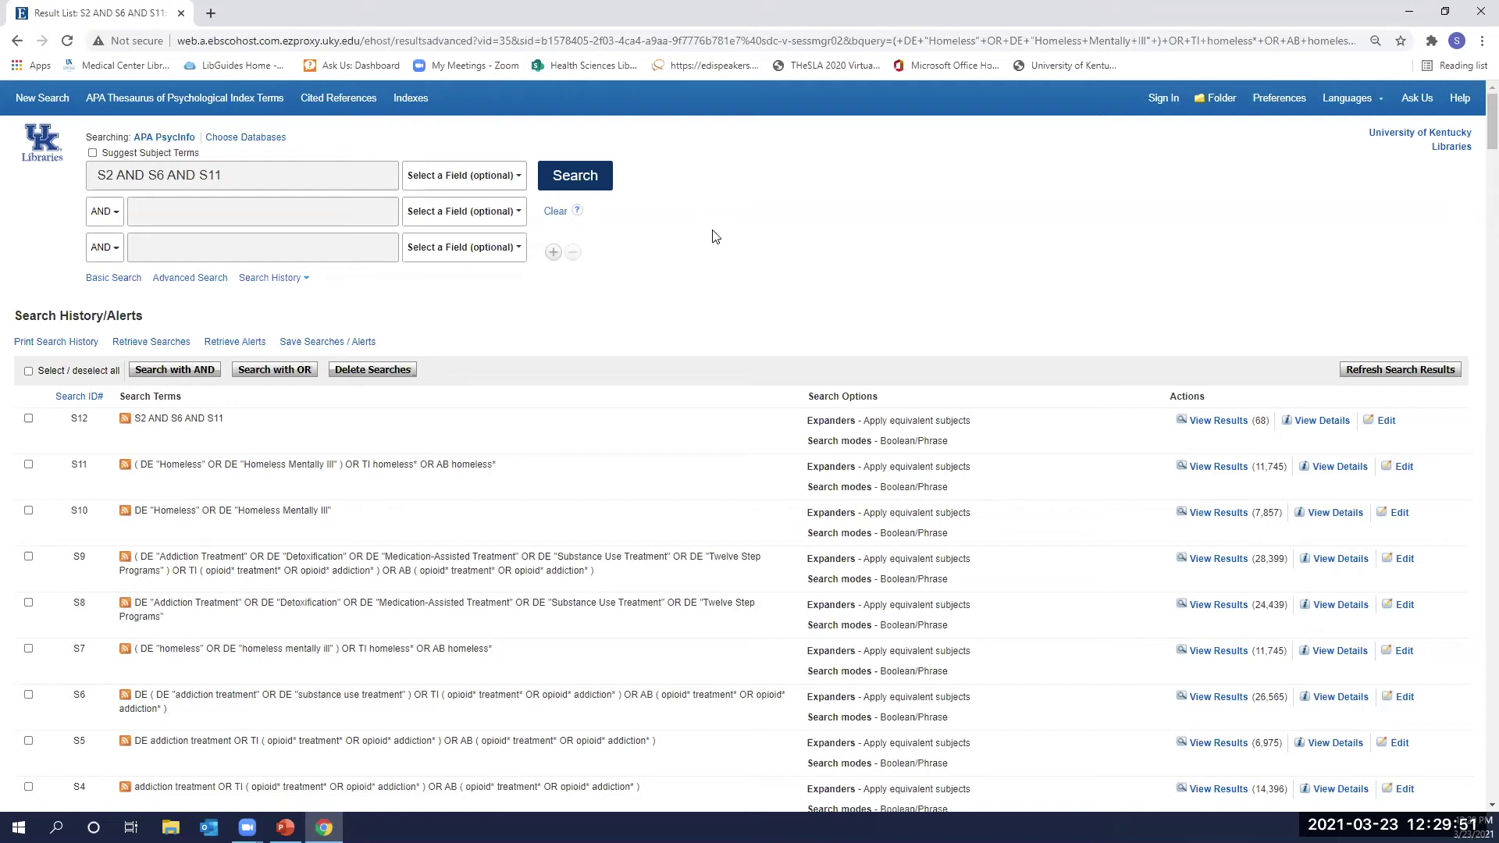
# Scroll through S12's 68 records on opioid use disorder and homelessness.
pyautogui.scroll(-2, 468, 288)
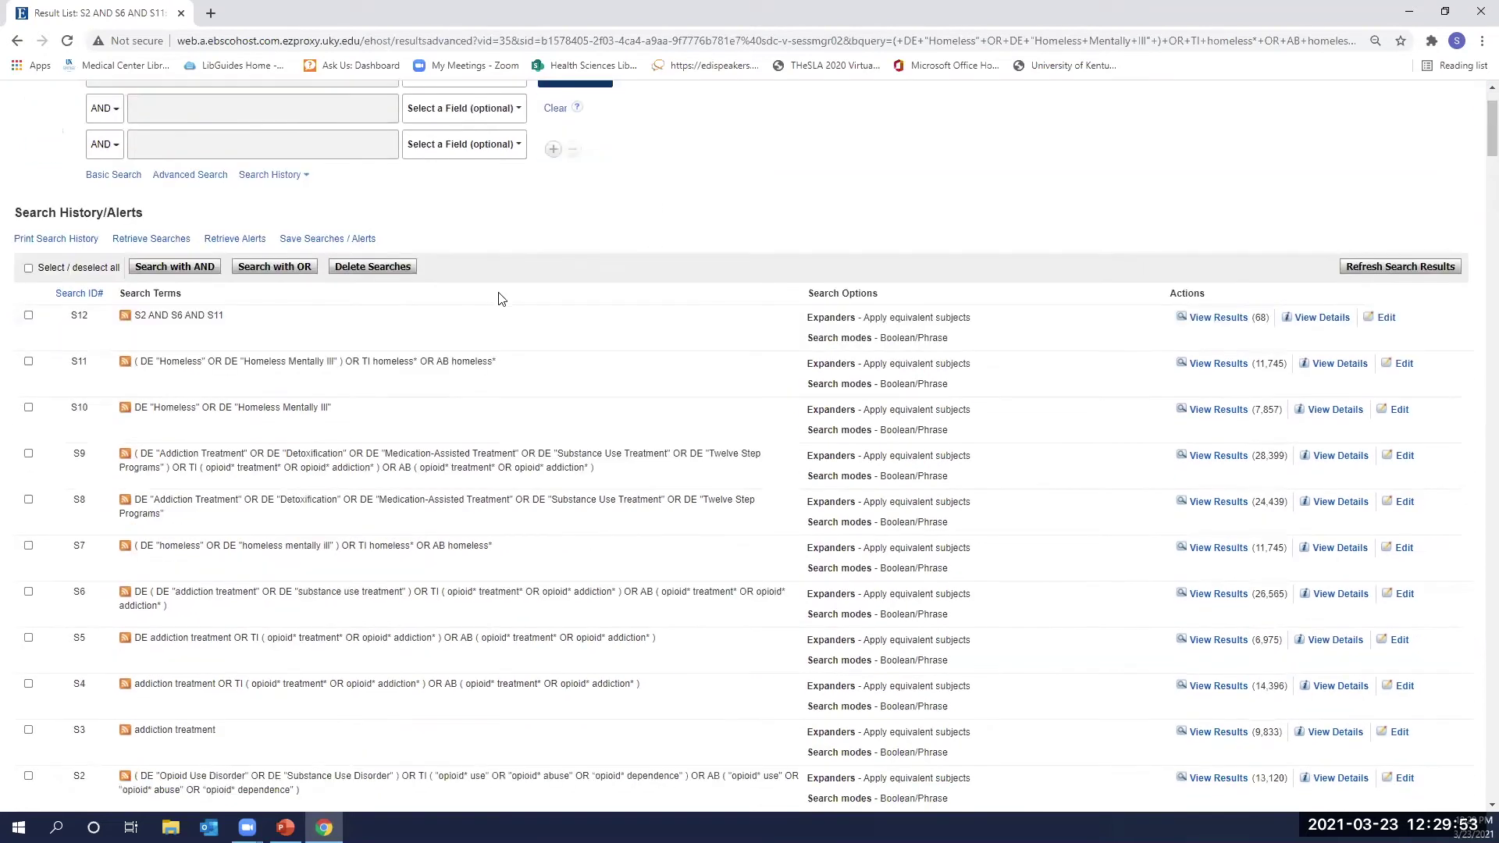
pyautogui.scroll(-6, 285, 129)
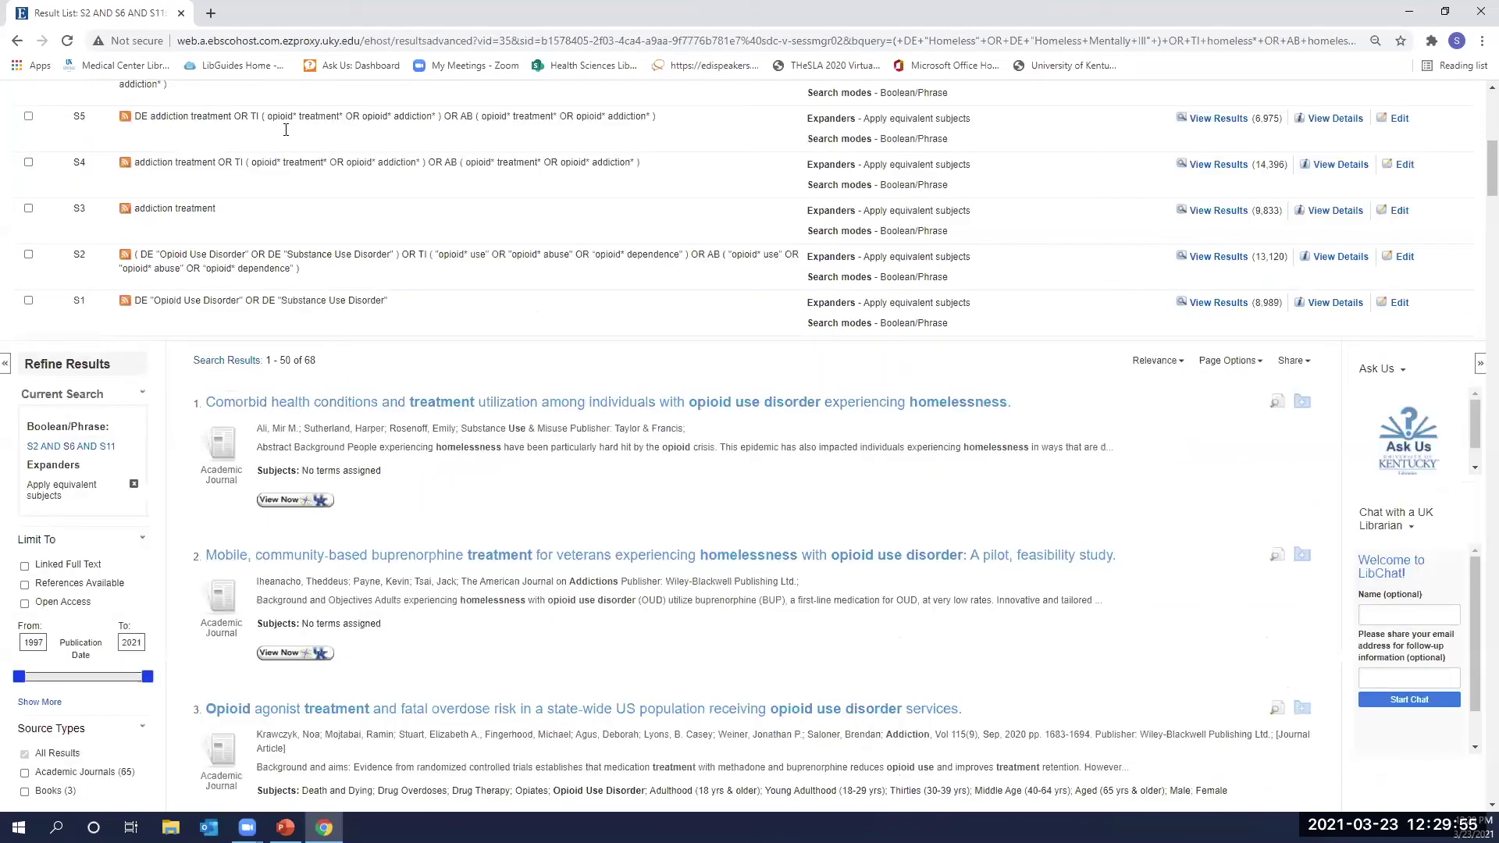
pyautogui.scroll(-3, 301, 128)
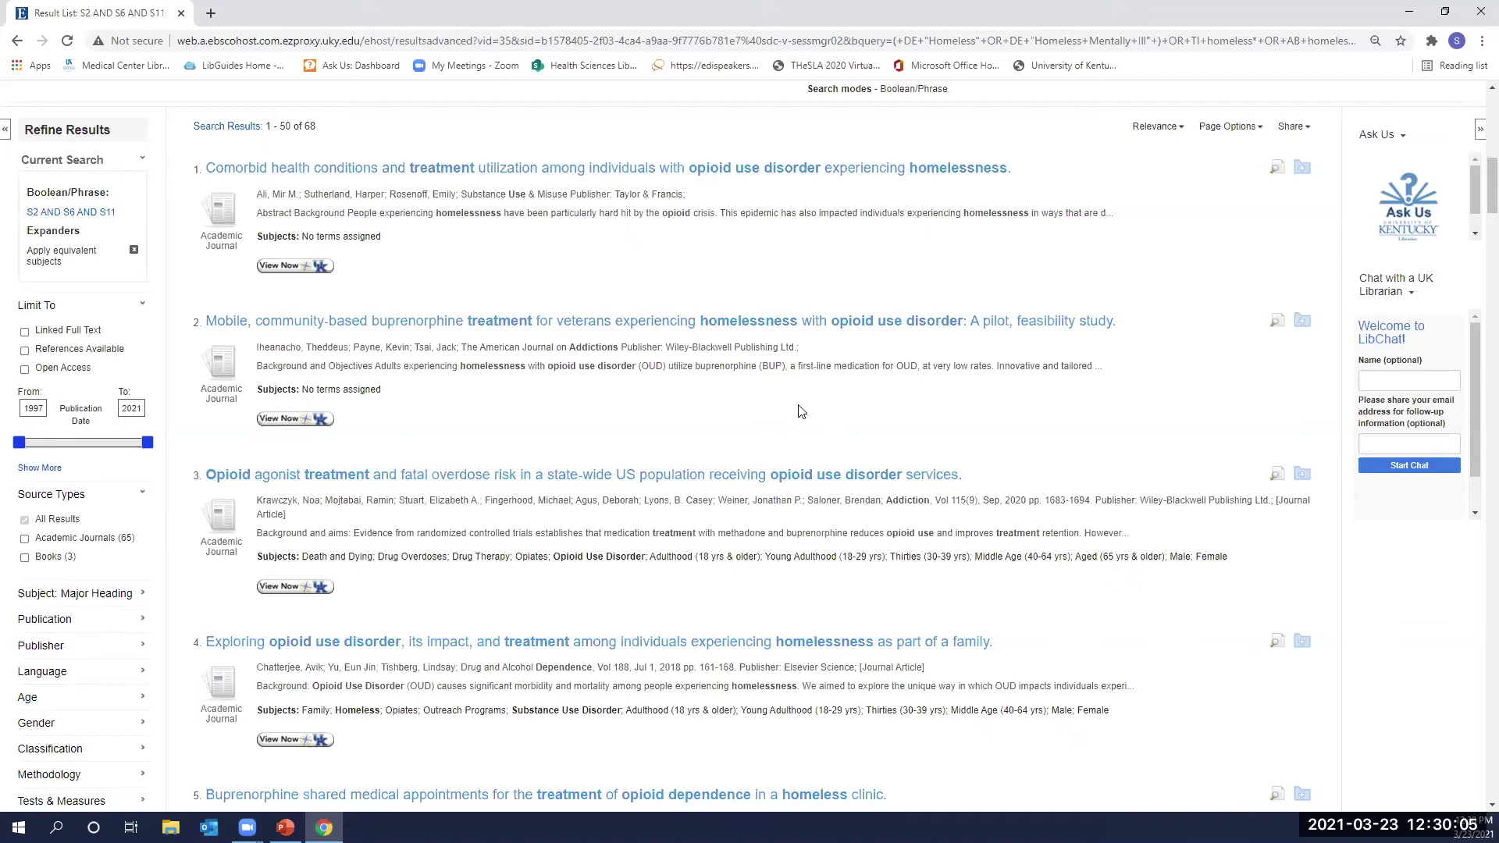
pyautogui.scroll(1, 800, 411)
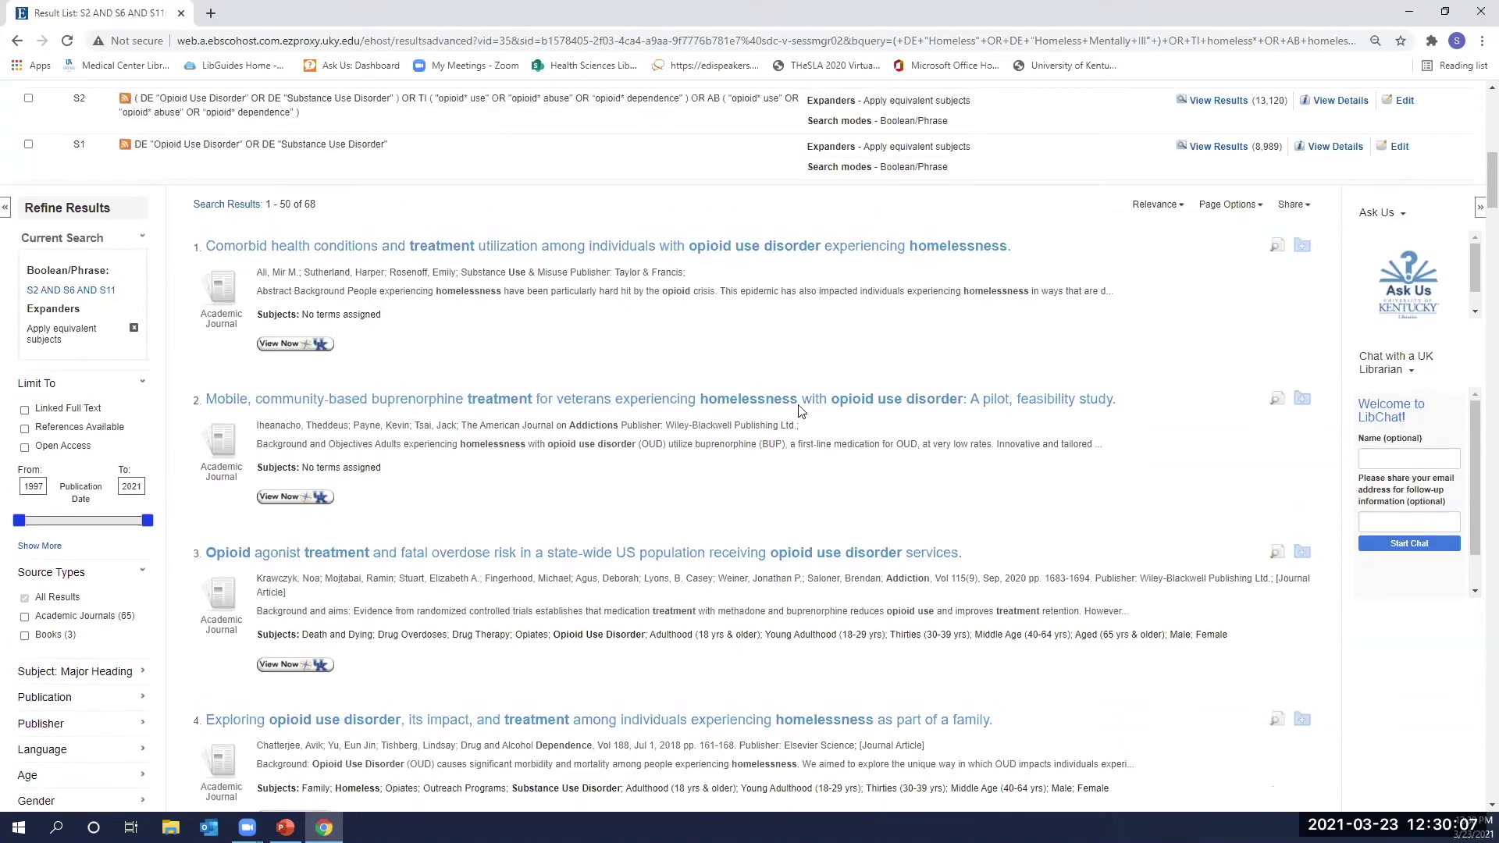
pyautogui.scroll(-1, 798, 412)
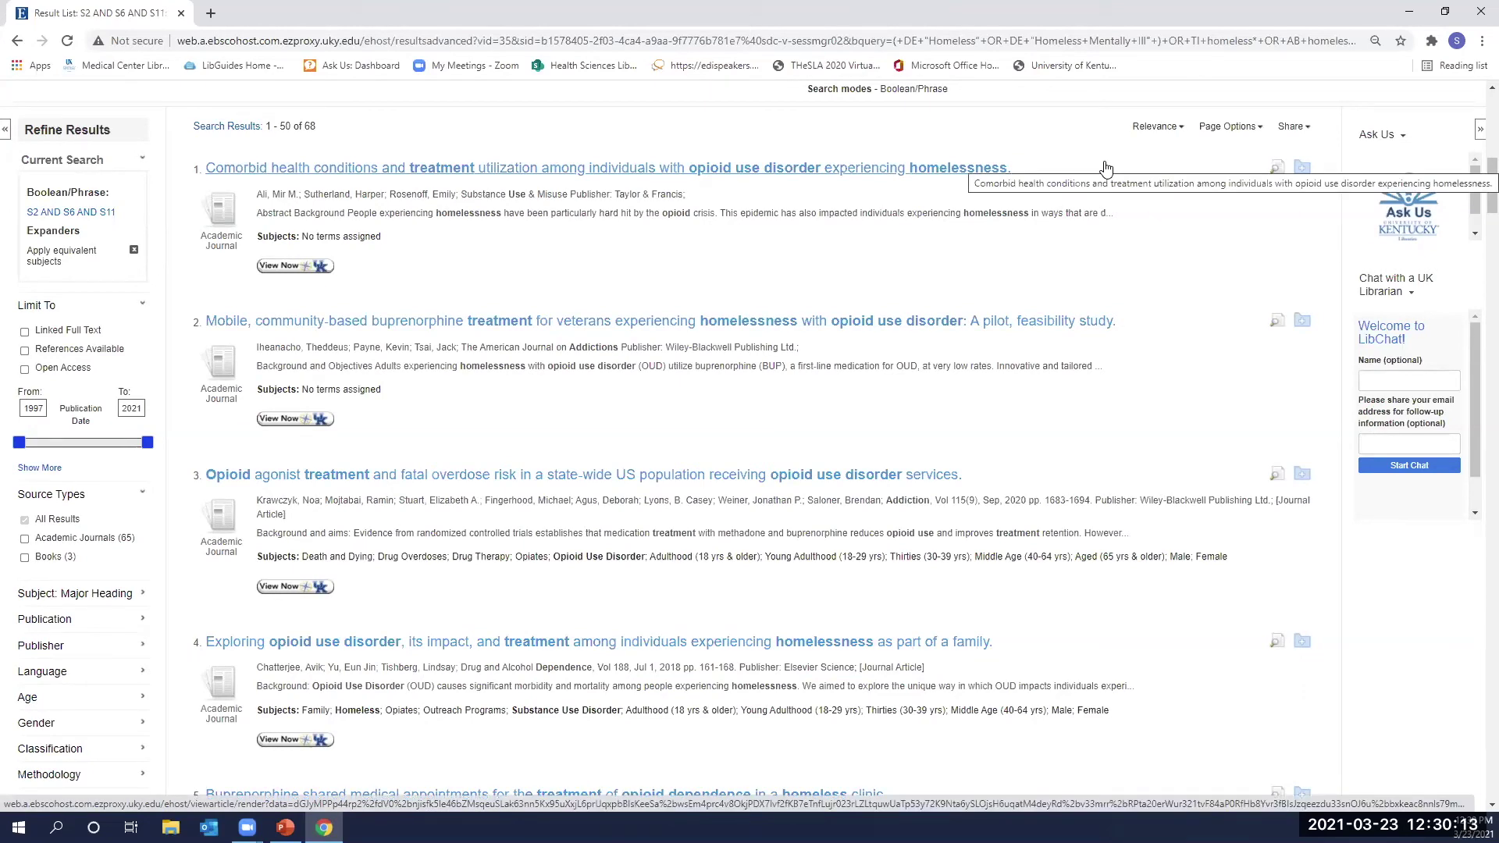
# Set Page Options to the Detailed result format with 50 results per page.
pyautogui.click(1233, 130)
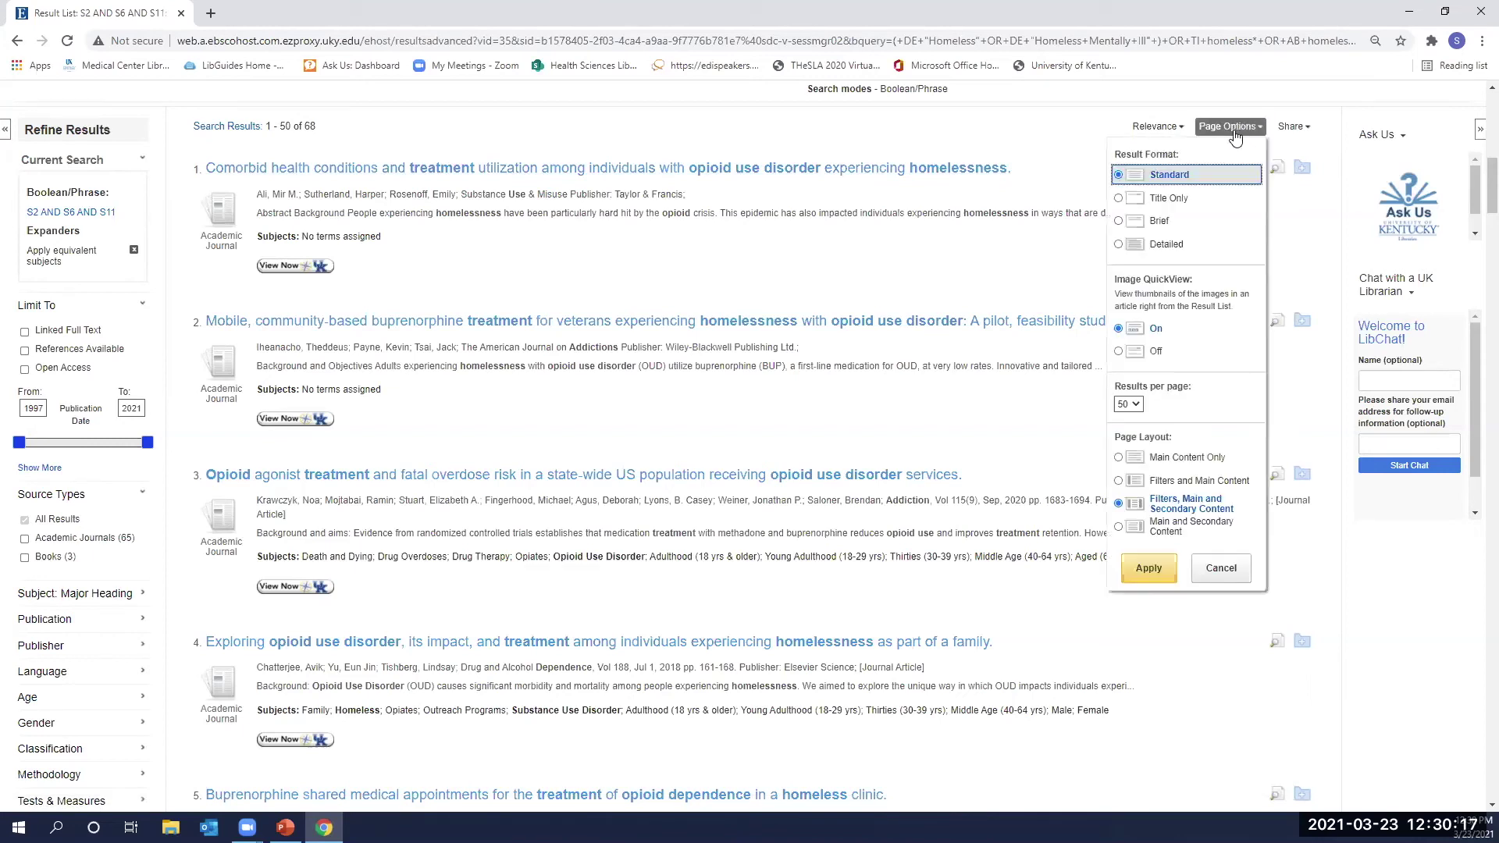
pyautogui.click(1135, 250)
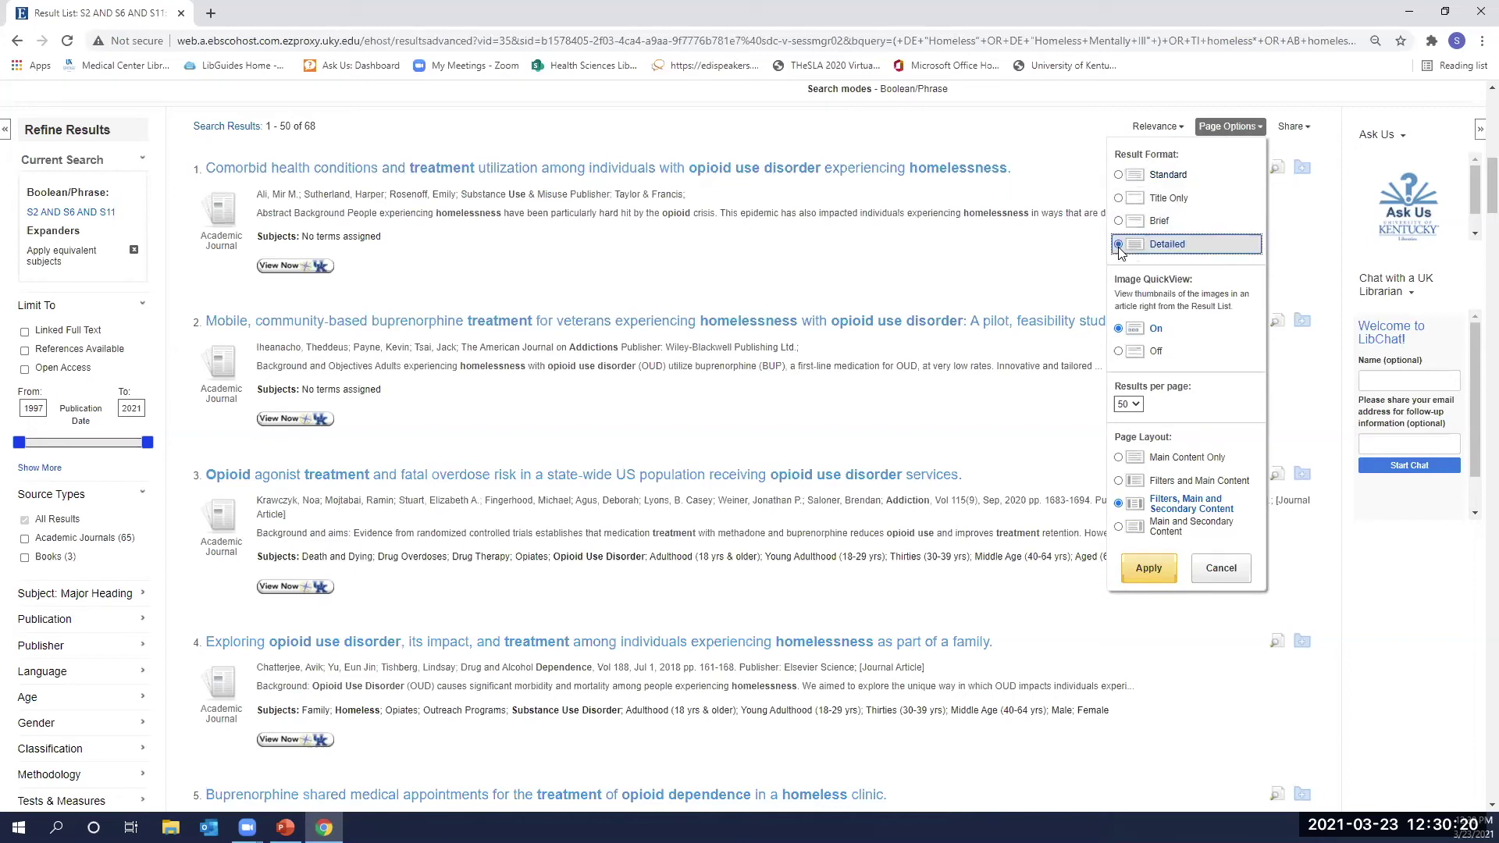
pyautogui.click(1137, 405)
pyautogui.click(1128, 478)
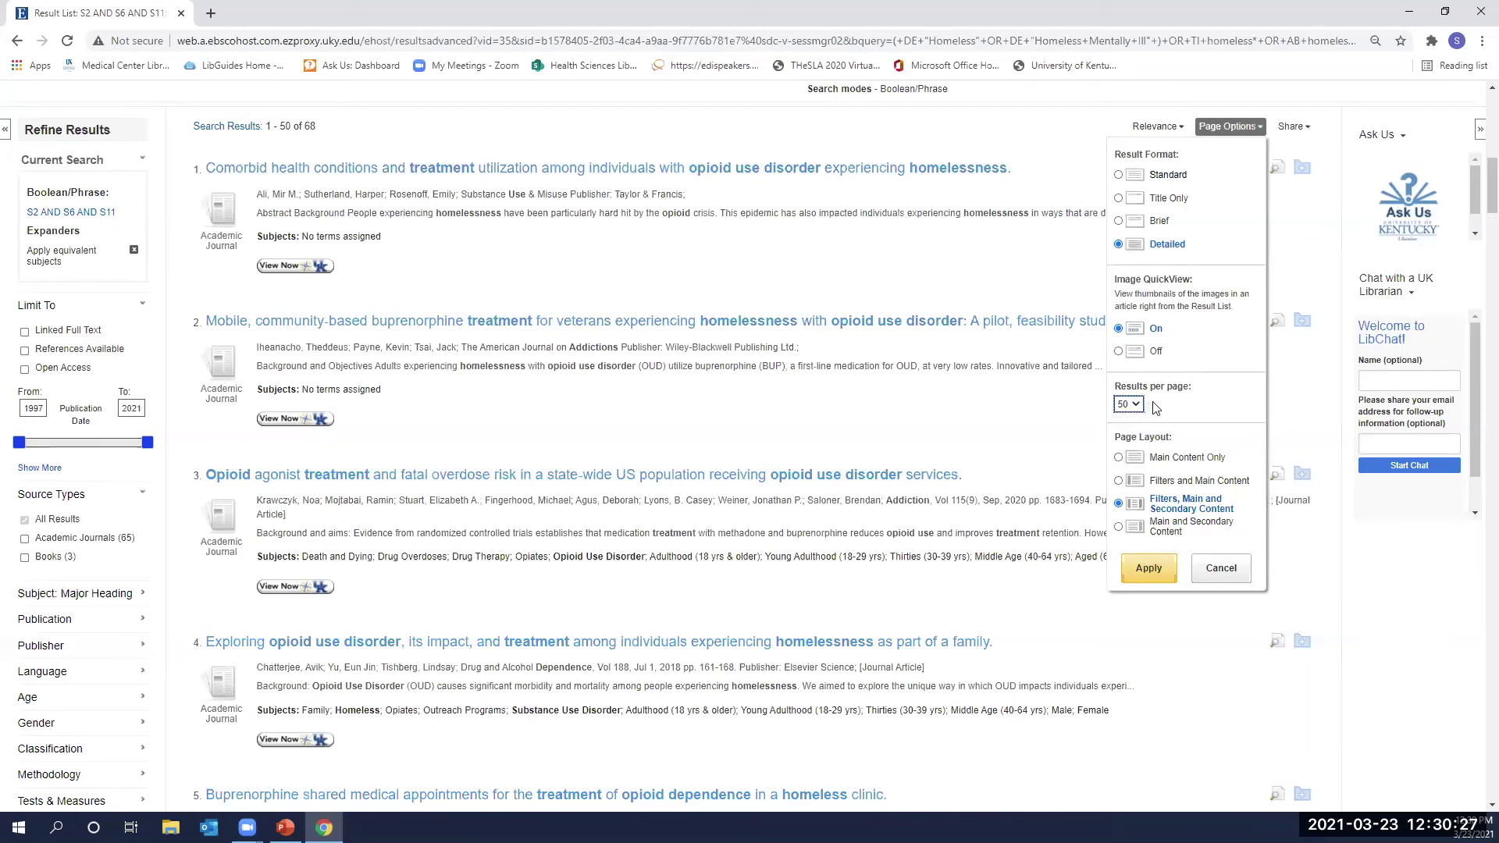
pyautogui.click(1145, 567)
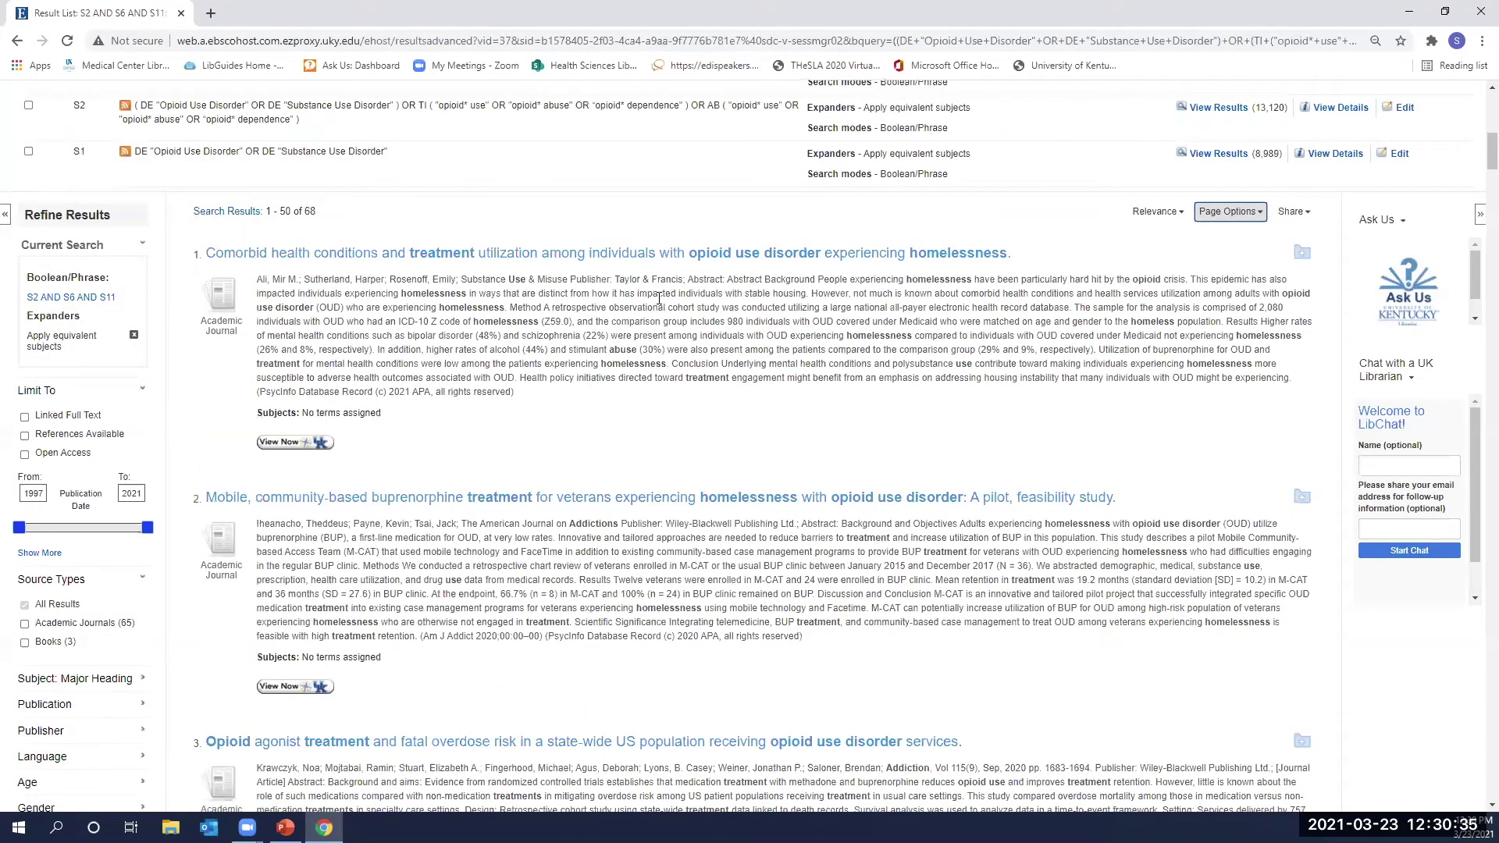
# Scroll through the 68 results shown with their full abstracts.
pyautogui.scroll(-1, 683, 301)
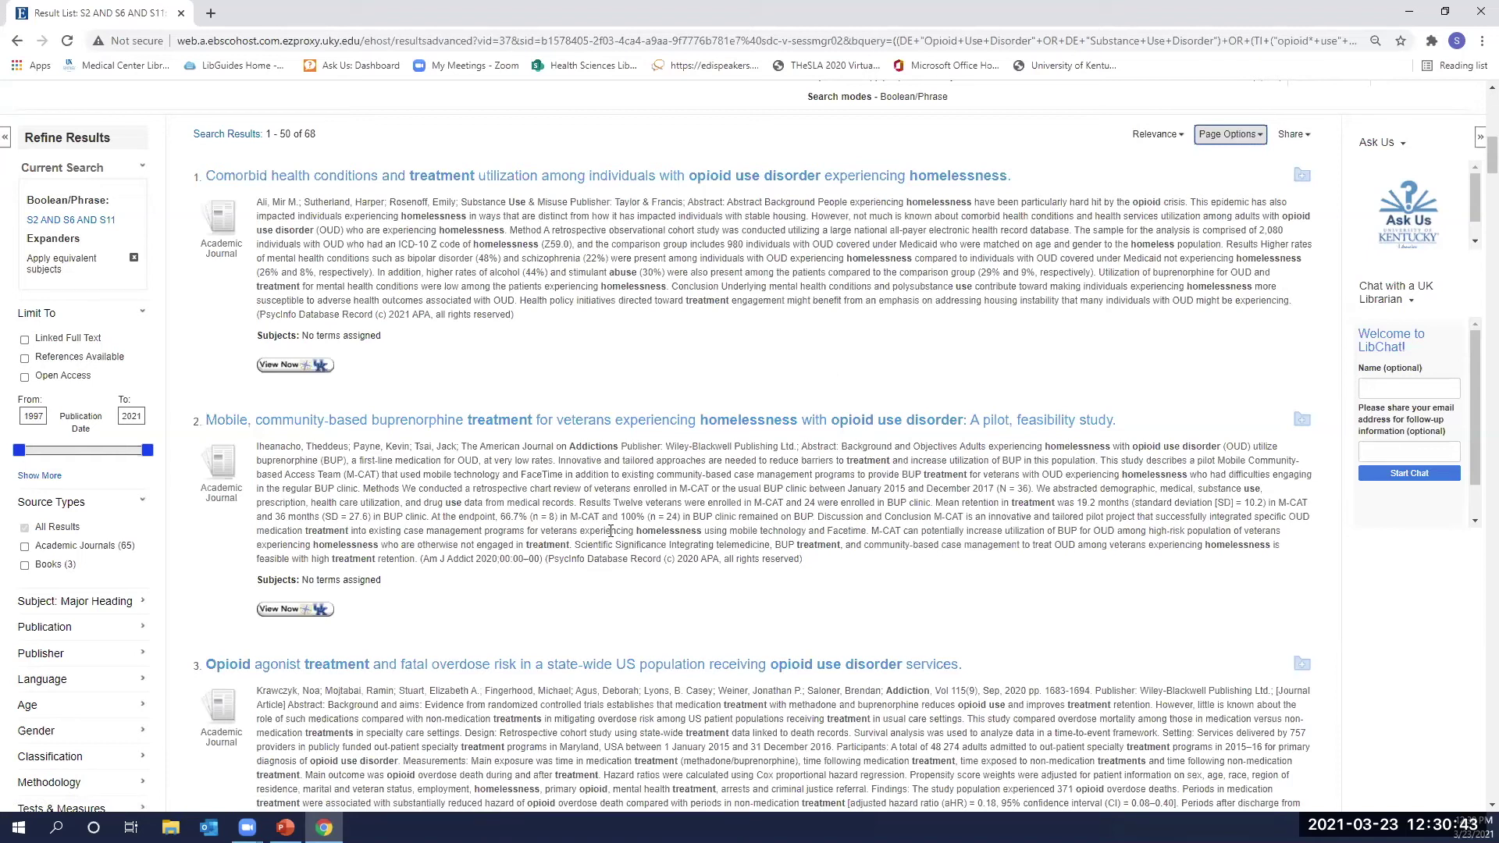
pyautogui.scroll(-1, 610, 531)
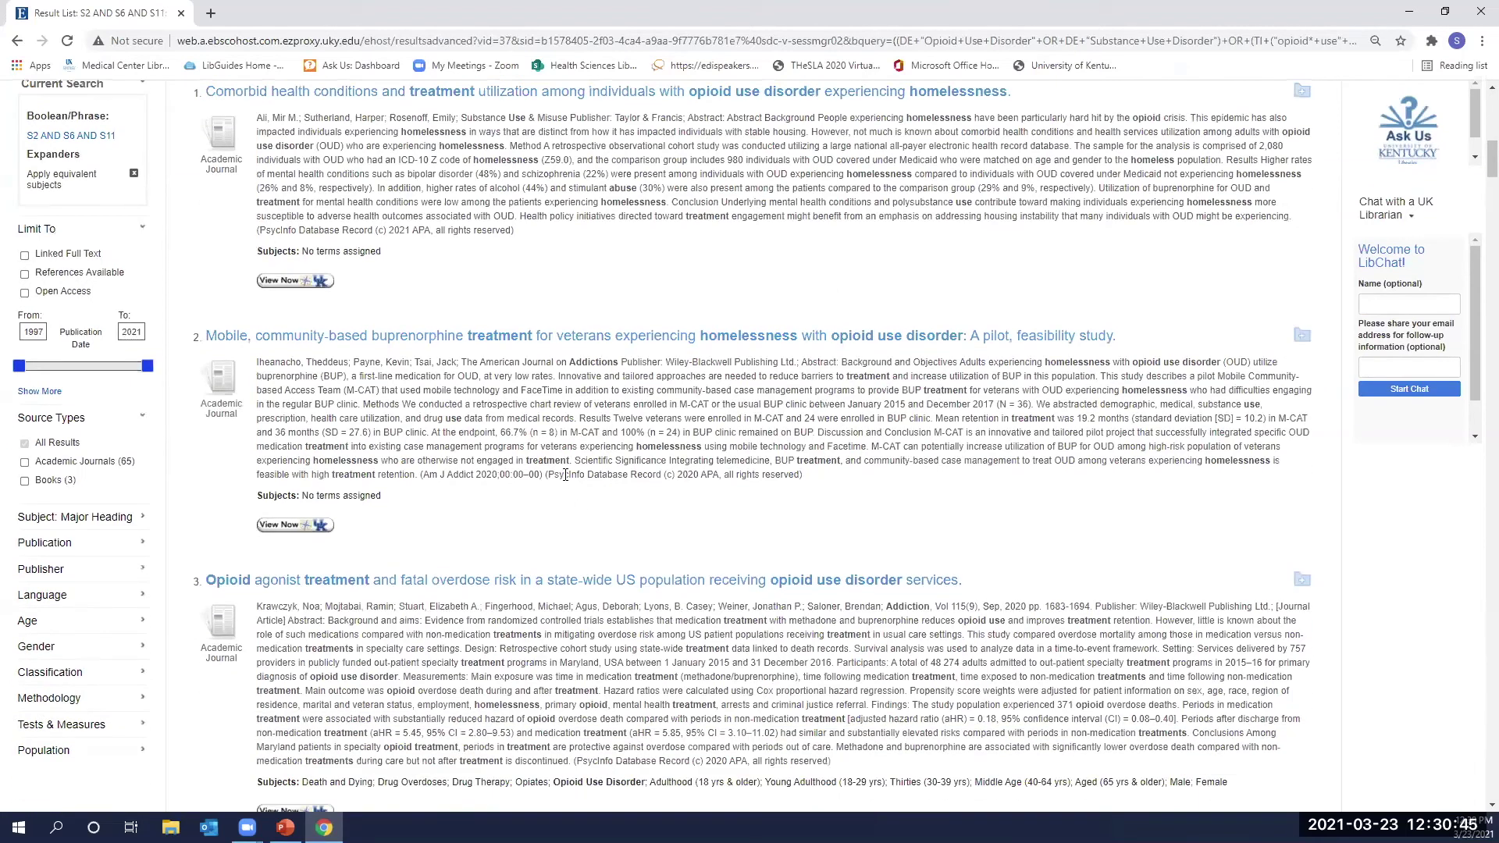
pyautogui.scroll(-1, 581, 499)
pyautogui.scroll(-1, 552, 381)
pyautogui.scroll(-2, 620, 332)
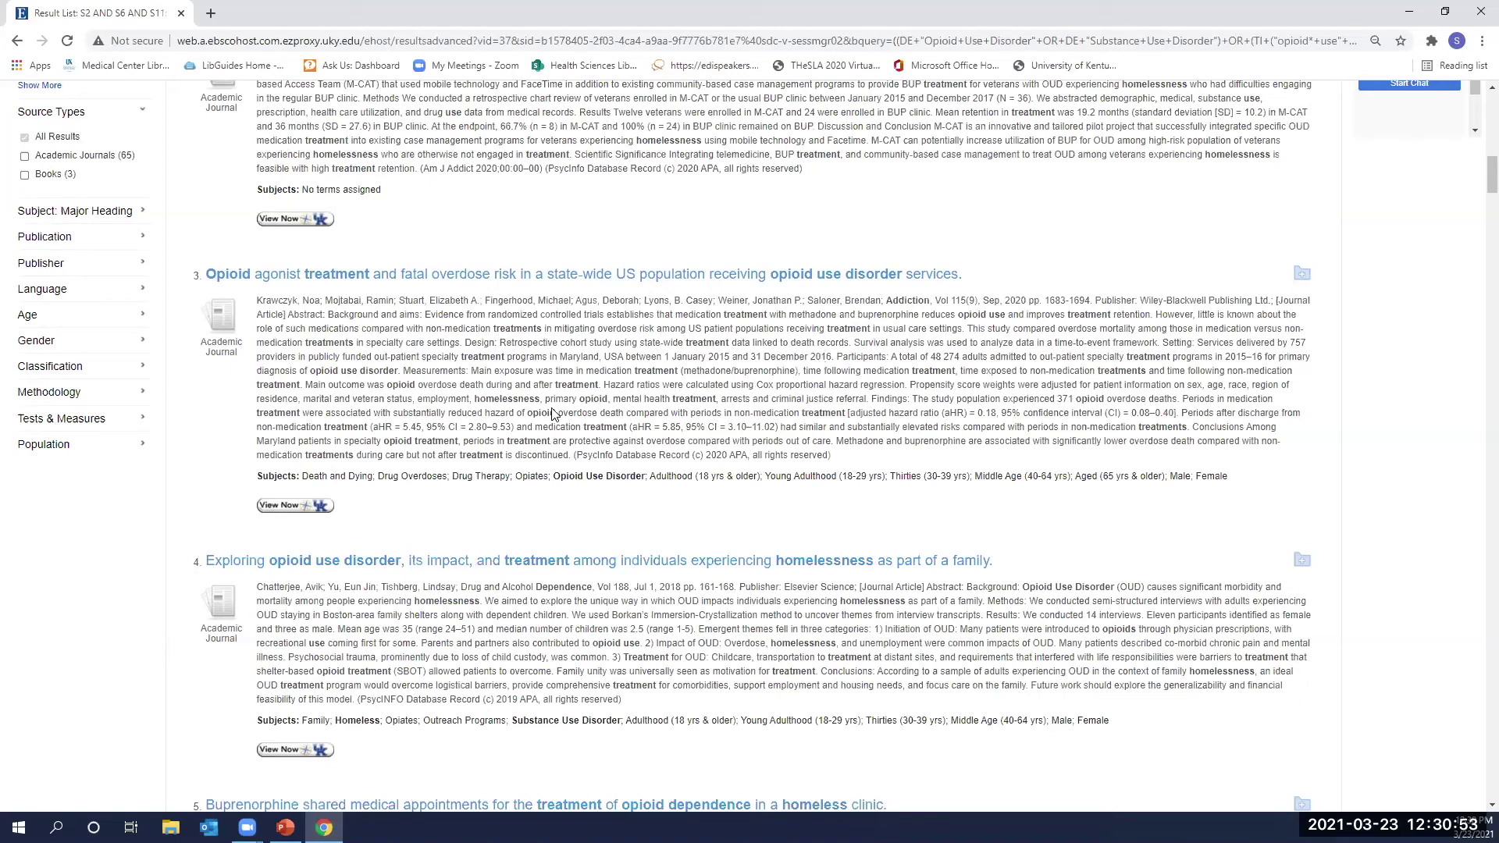
pyautogui.scroll(4, 164, 441)
pyautogui.scroll(1, 70, 373)
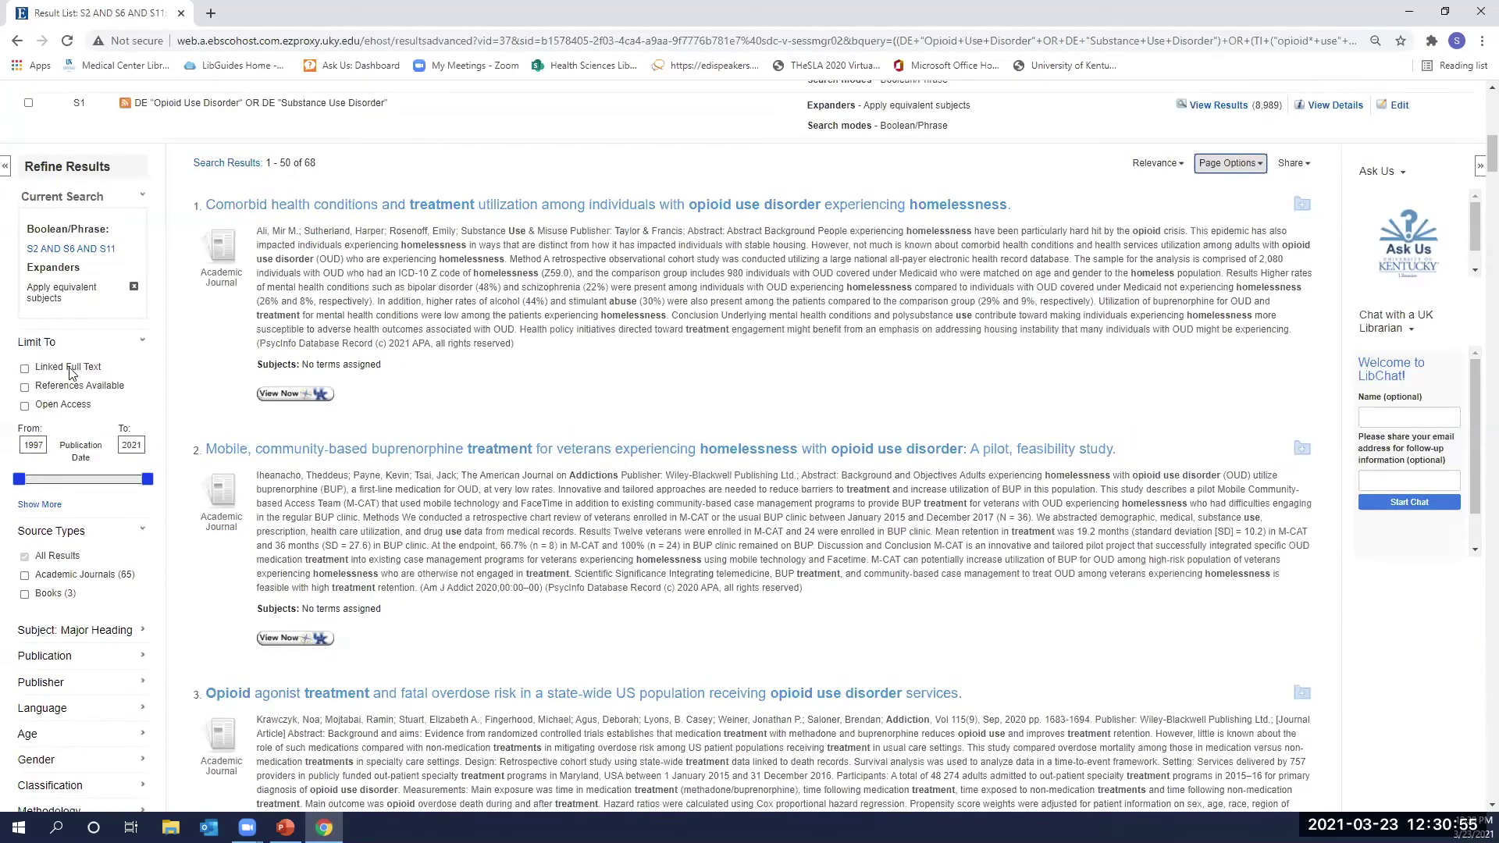
pyautogui.scroll(1, 36, 399)
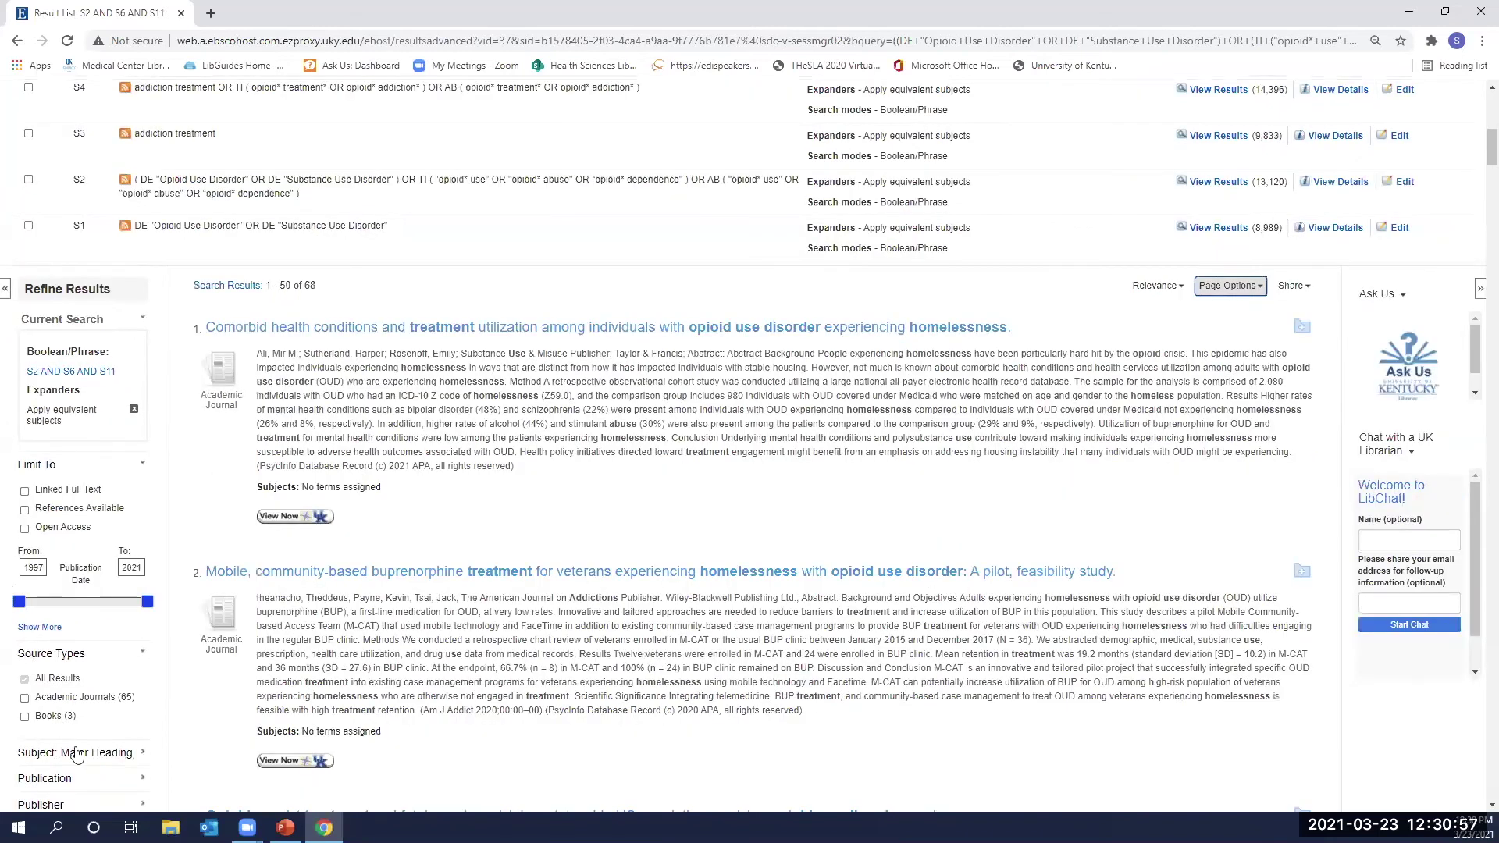
pyautogui.scroll(-3, 25, 249)
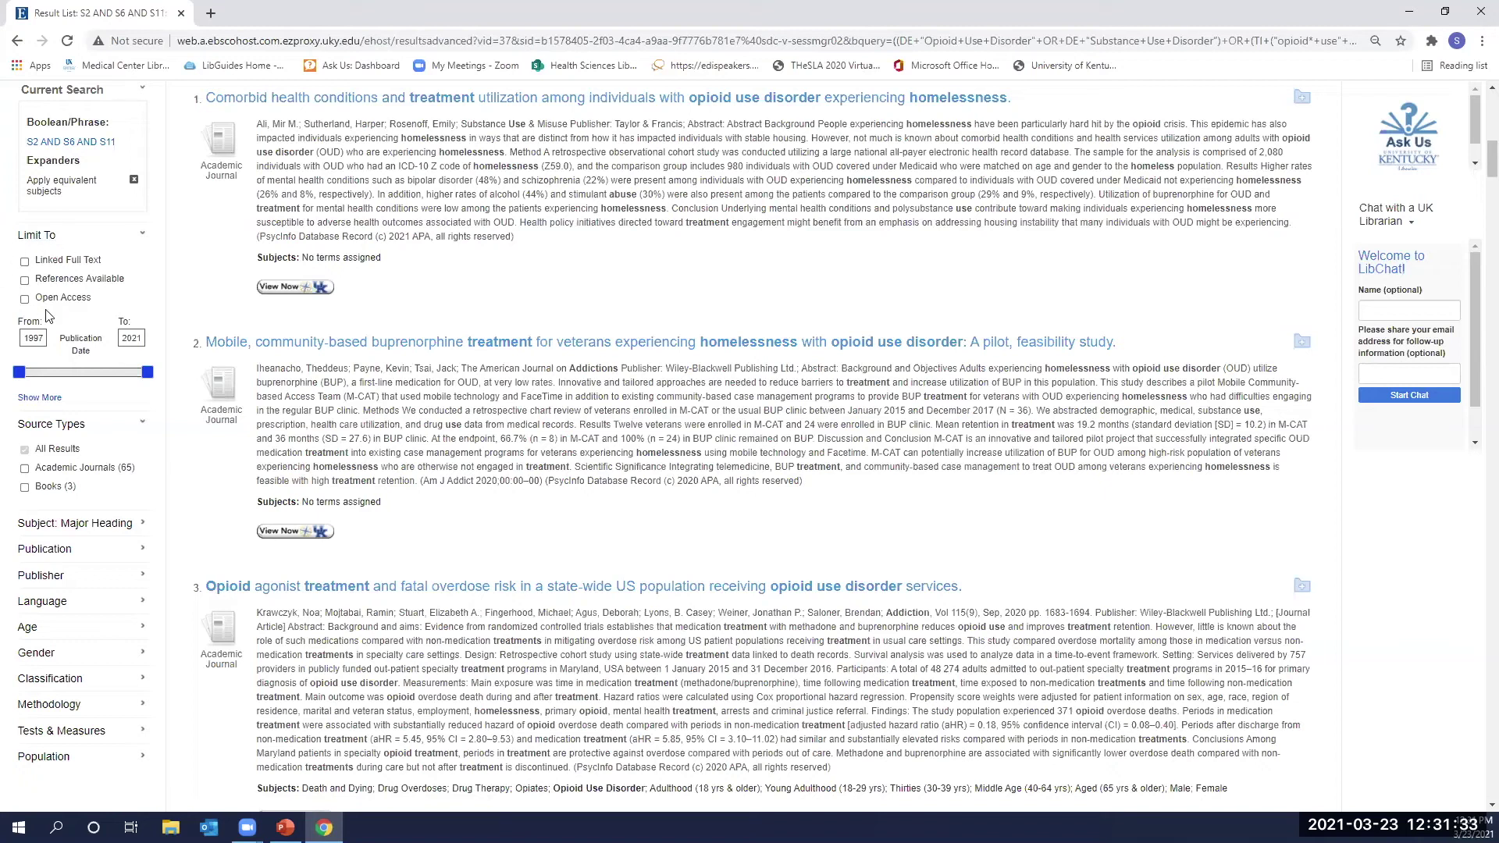
# Limit the Publication Date slider to 2016–2021, leaving 45 results.
pyautogui.scroll(-1, 21, 259)
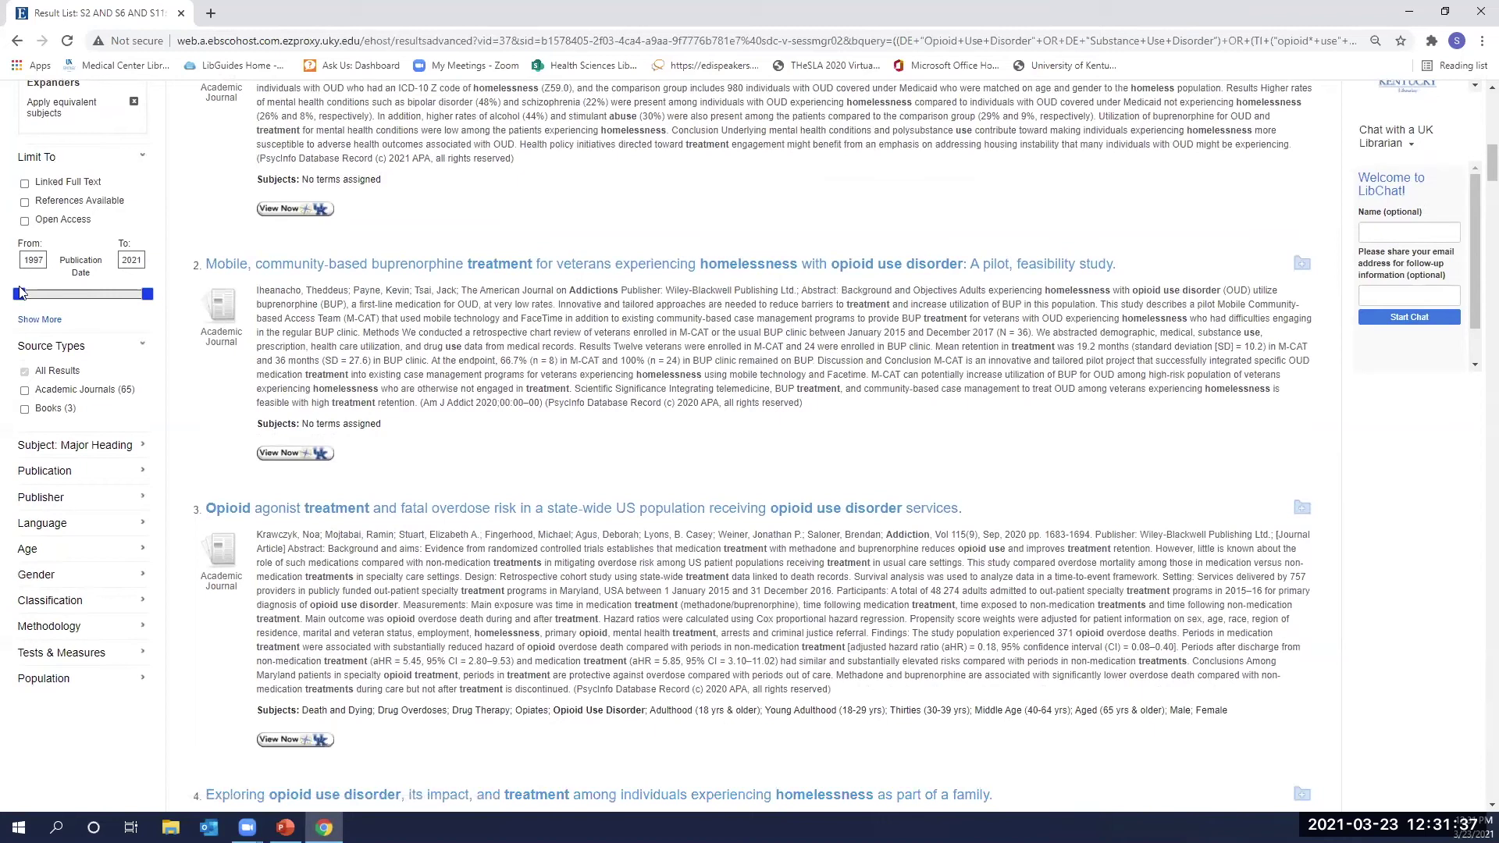
pyautogui.moveTo(19, 295); pyautogui.dragTo(124, 291)
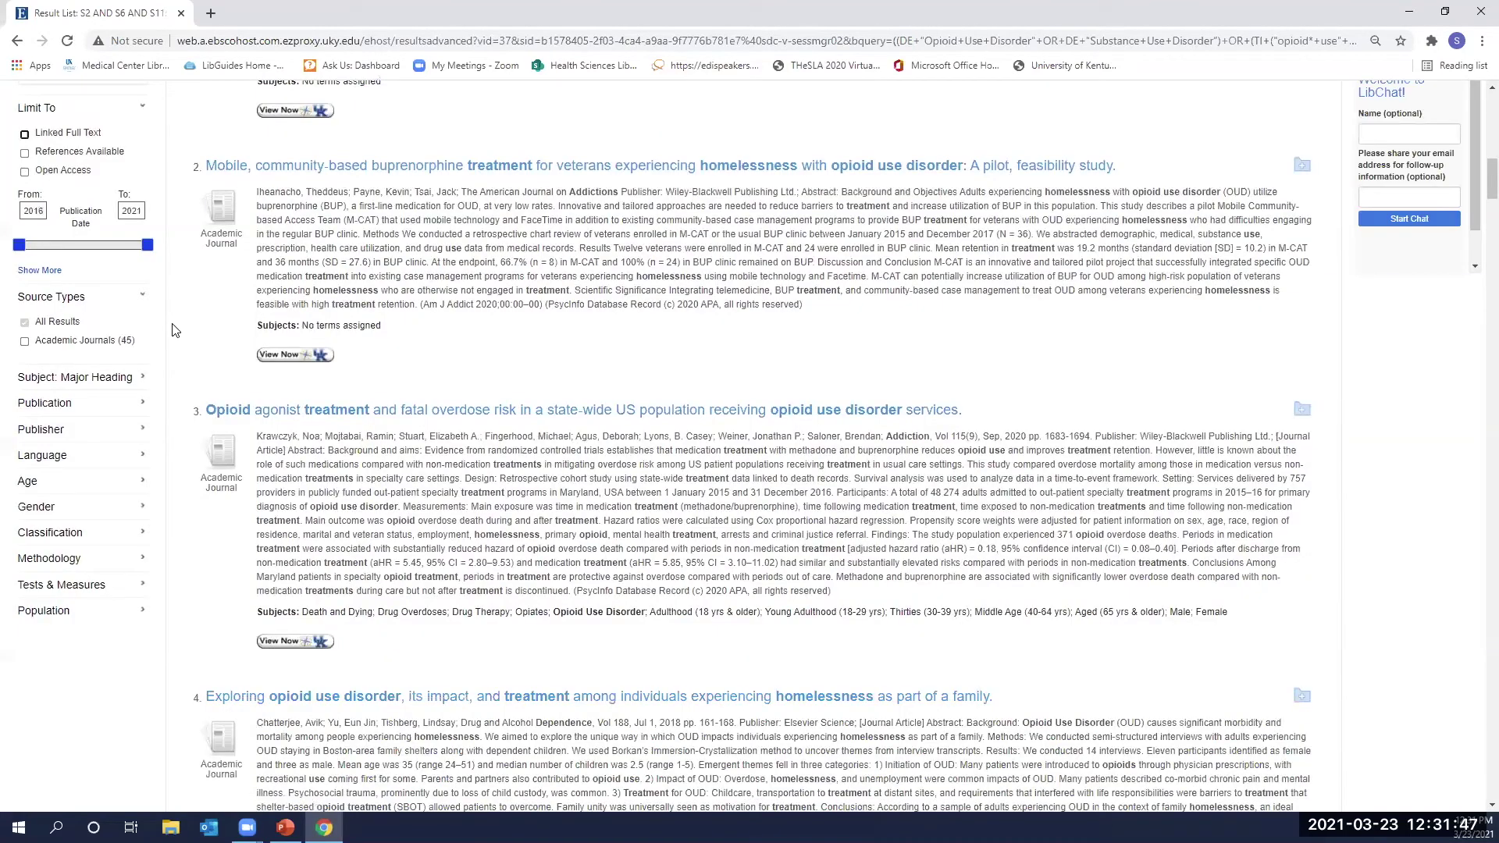
pyautogui.scroll(-1, 101, 348)
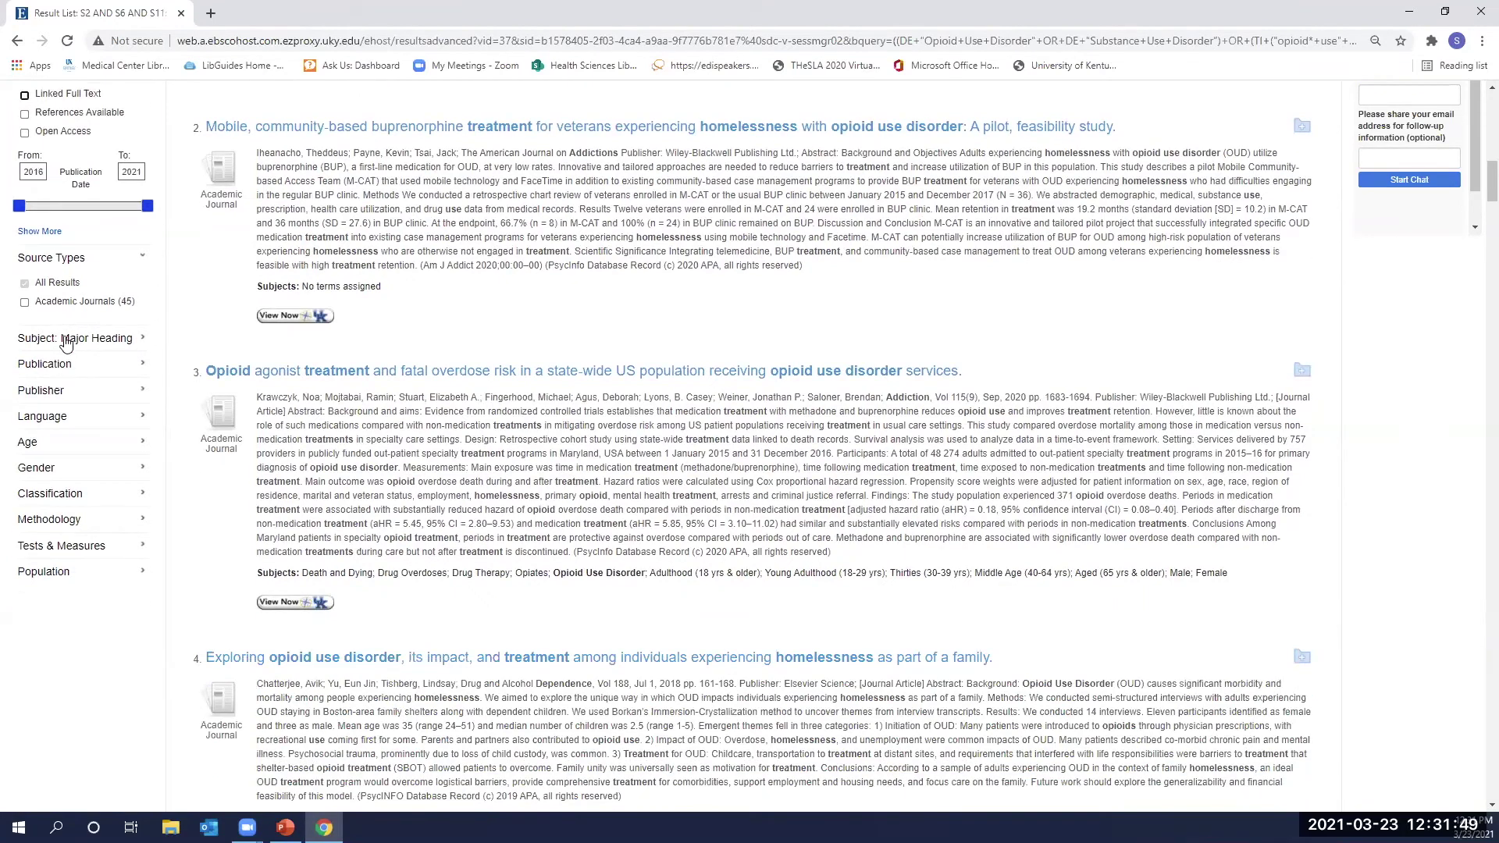
pyautogui.scroll(-1, 56, 367)
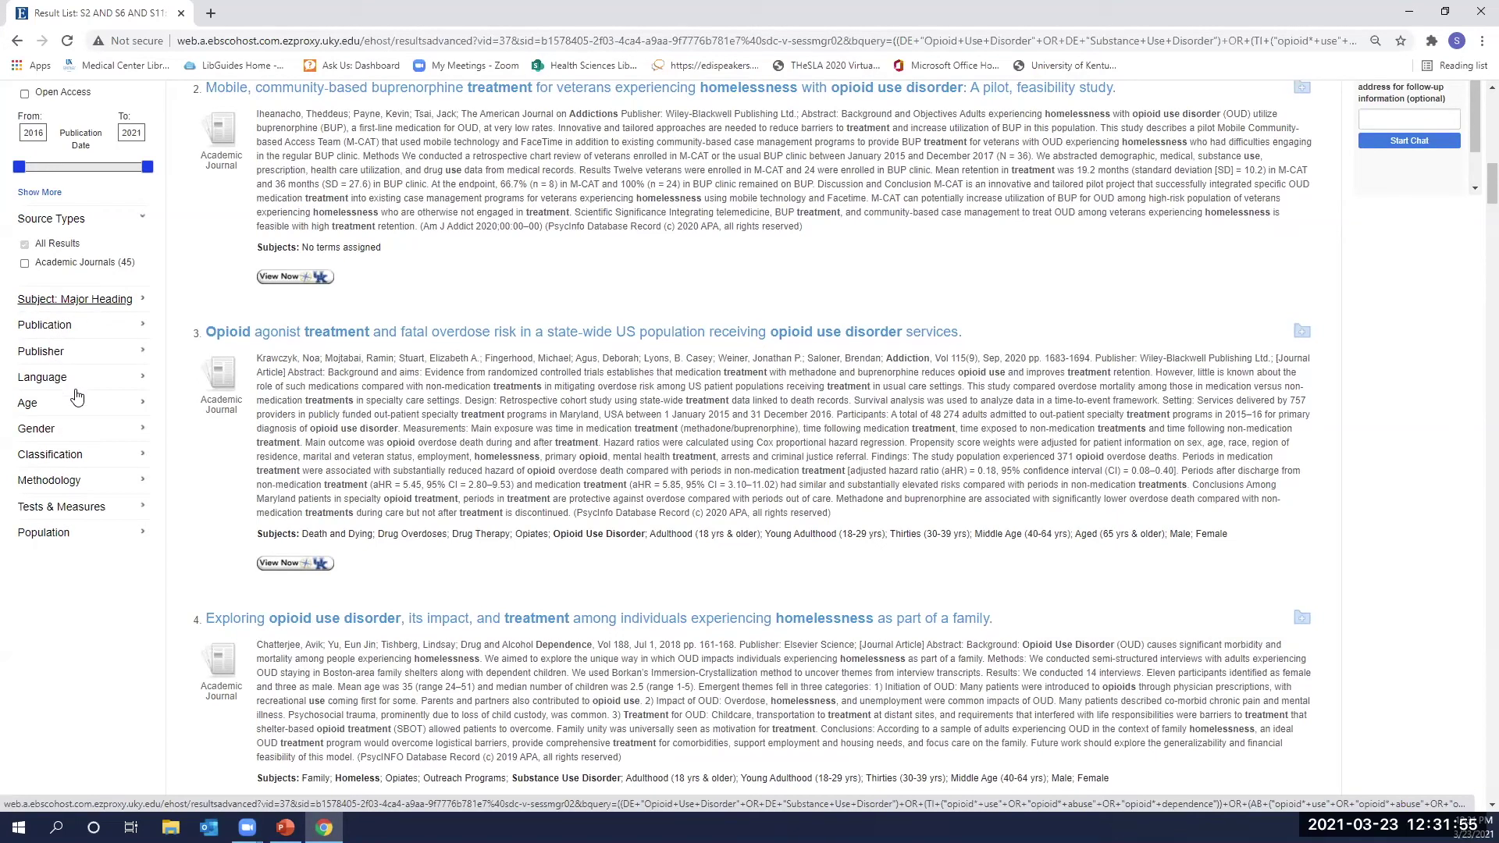
# Expand the Age and Methodology facets in the sidebar to review their filters.
pyautogui.click(141, 403)
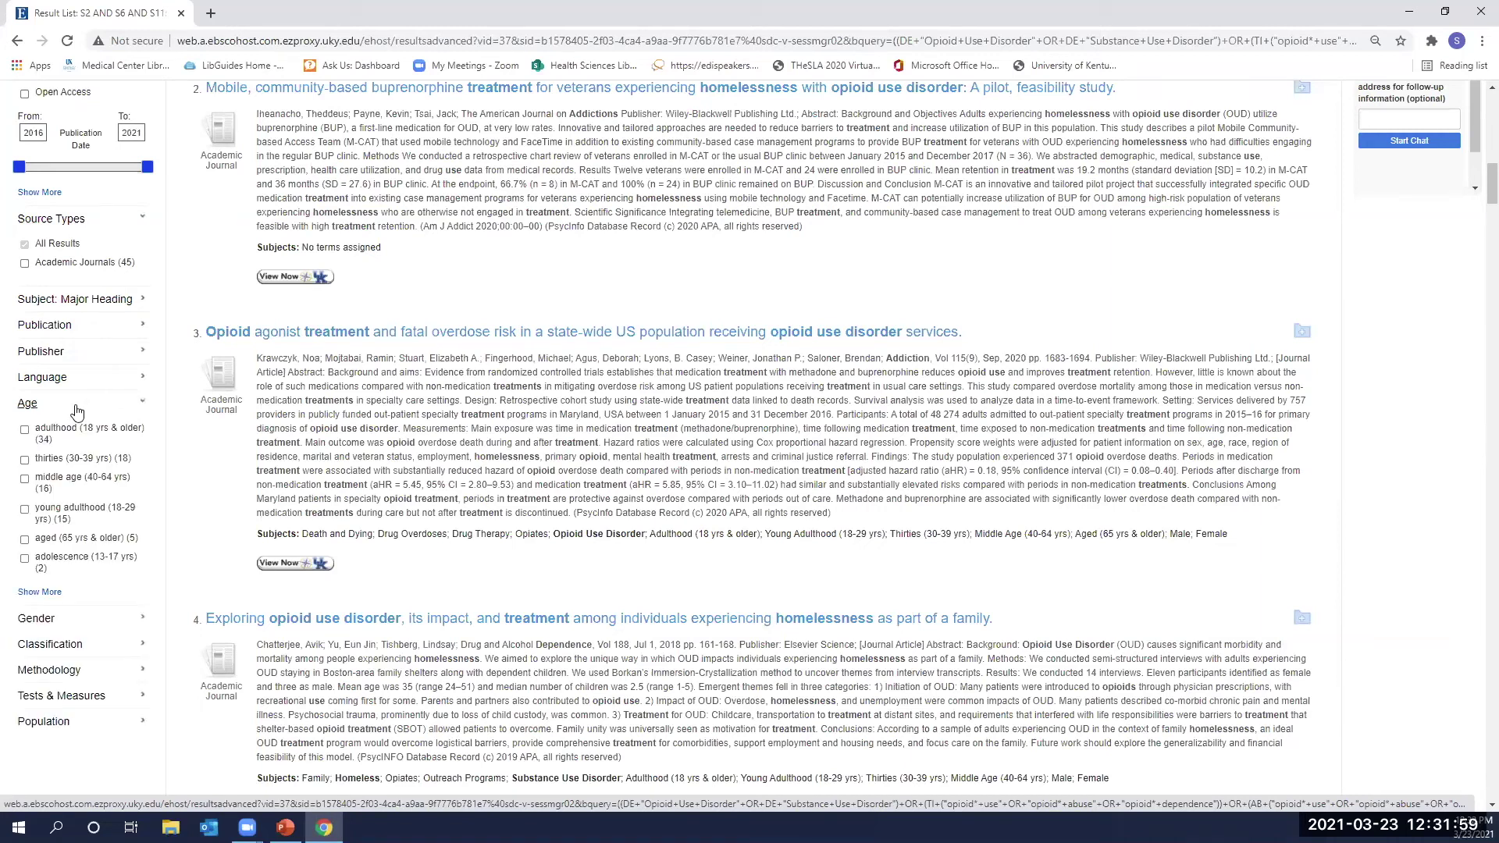
pyautogui.scroll(-2, 106, 476)
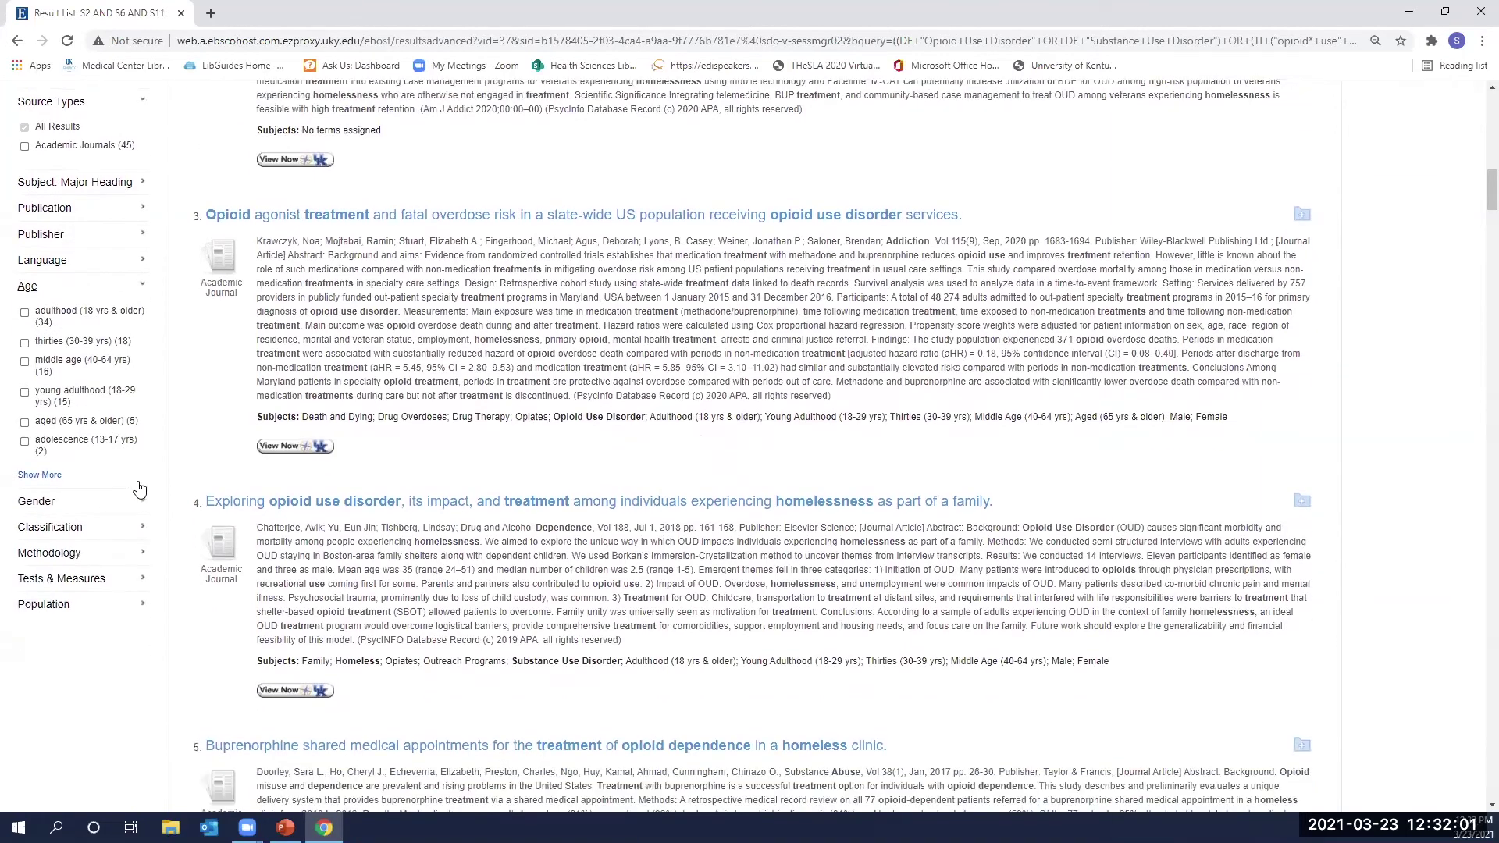
pyautogui.click(144, 515)
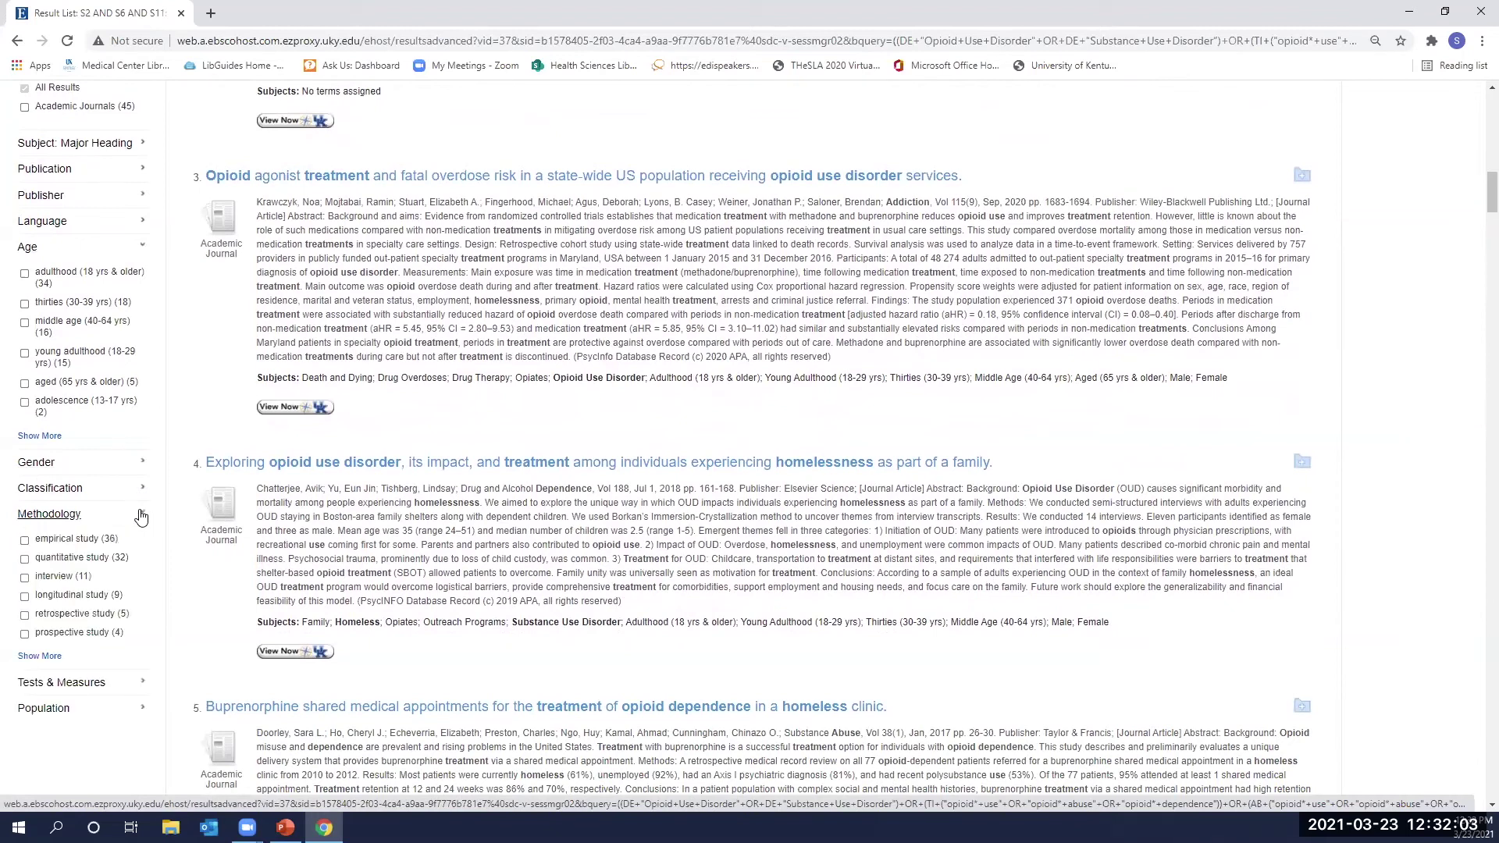
pyautogui.scroll(-1, 83, 469)
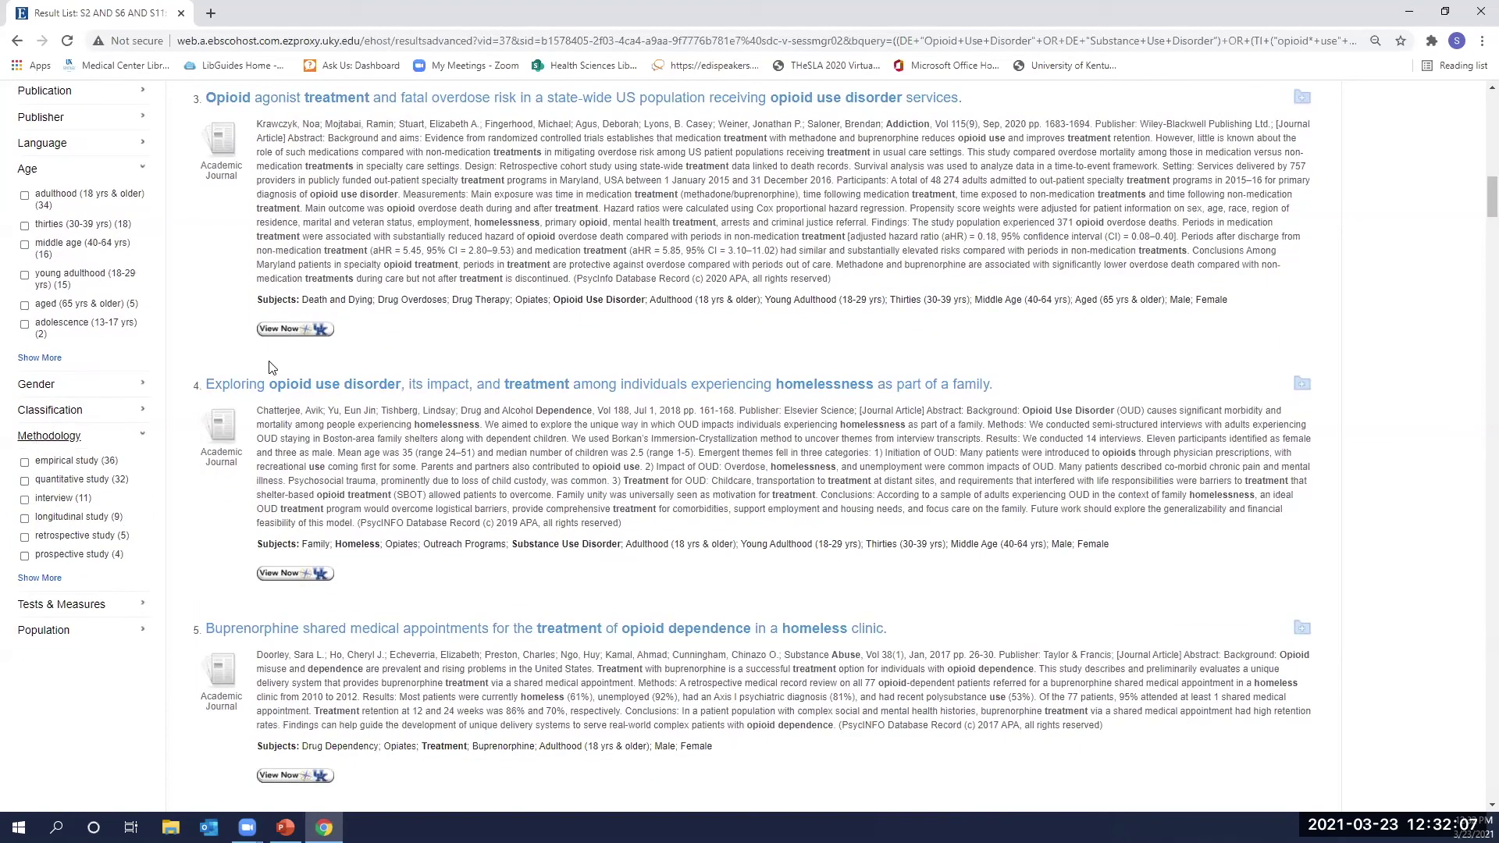
pyautogui.scroll(1, 271, 366)
pyautogui.scroll(2, 271, 366)
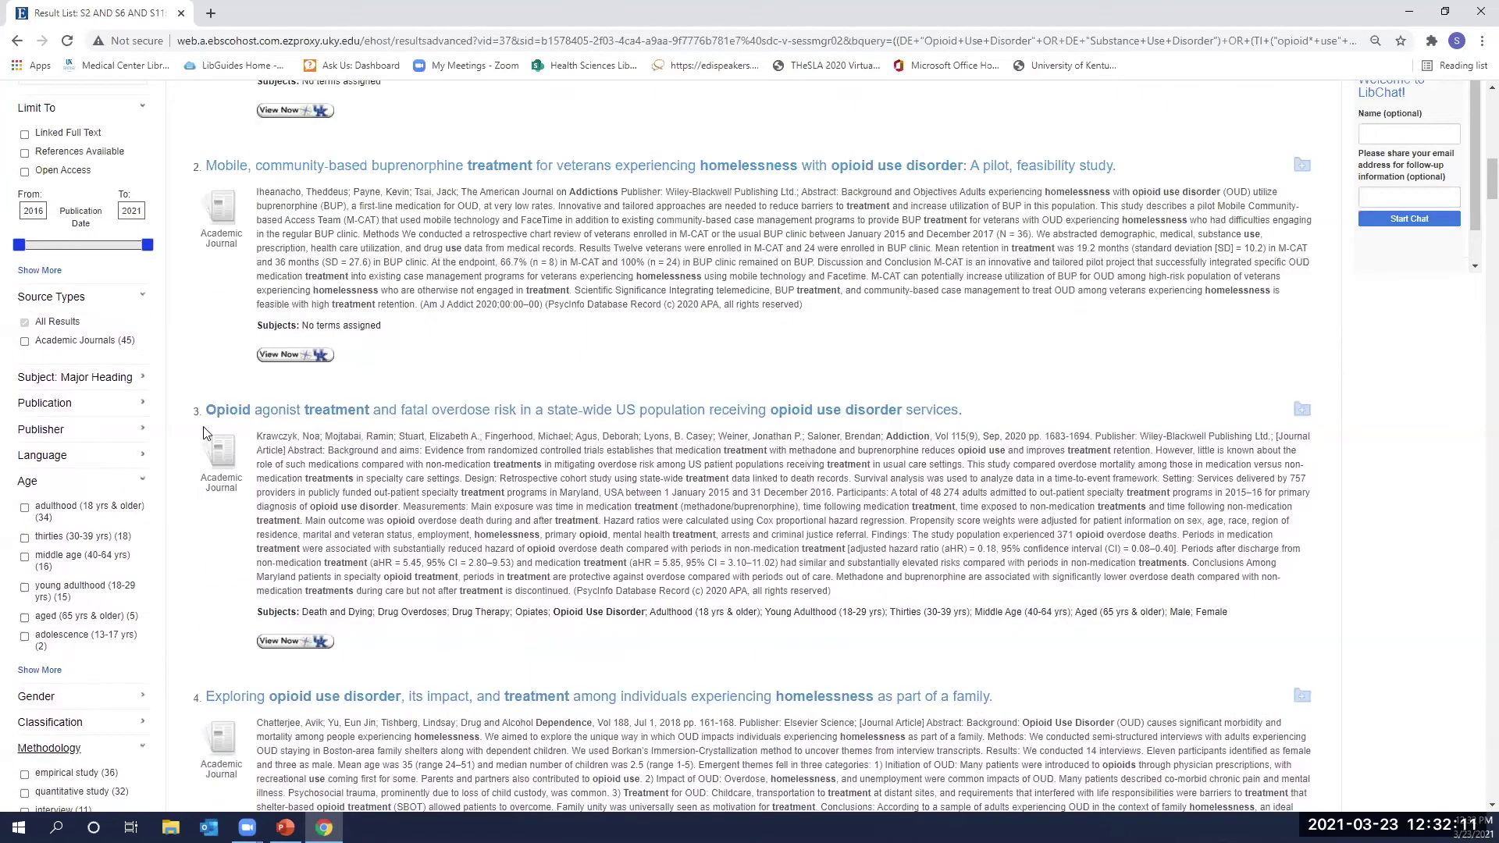
pyautogui.scroll(1, 156, 461)
pyautogui.scroll(4, 110, 477)
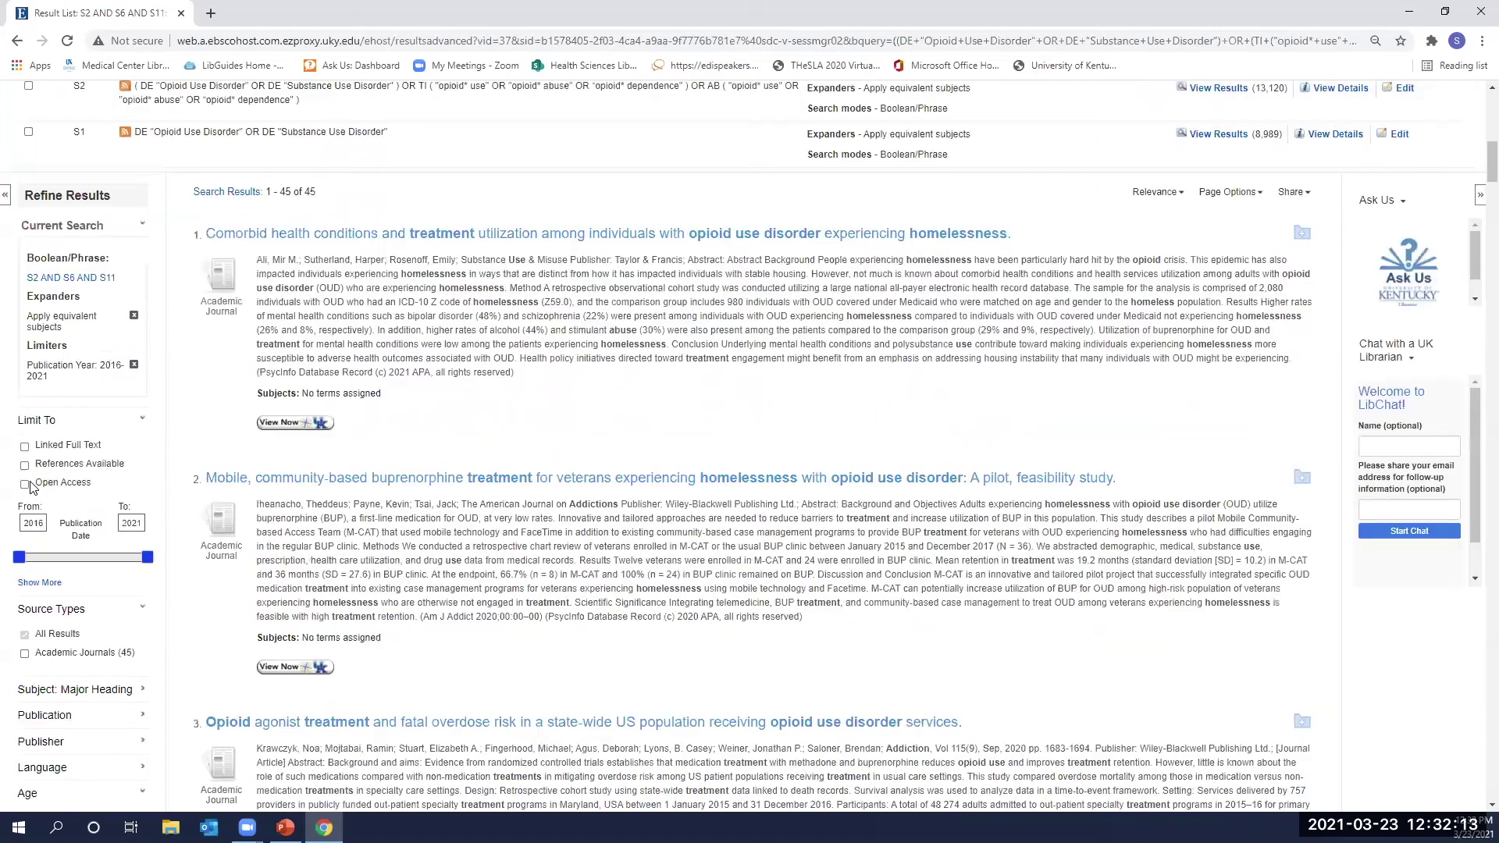
pyautogui.scroll(-9, 125, 478)
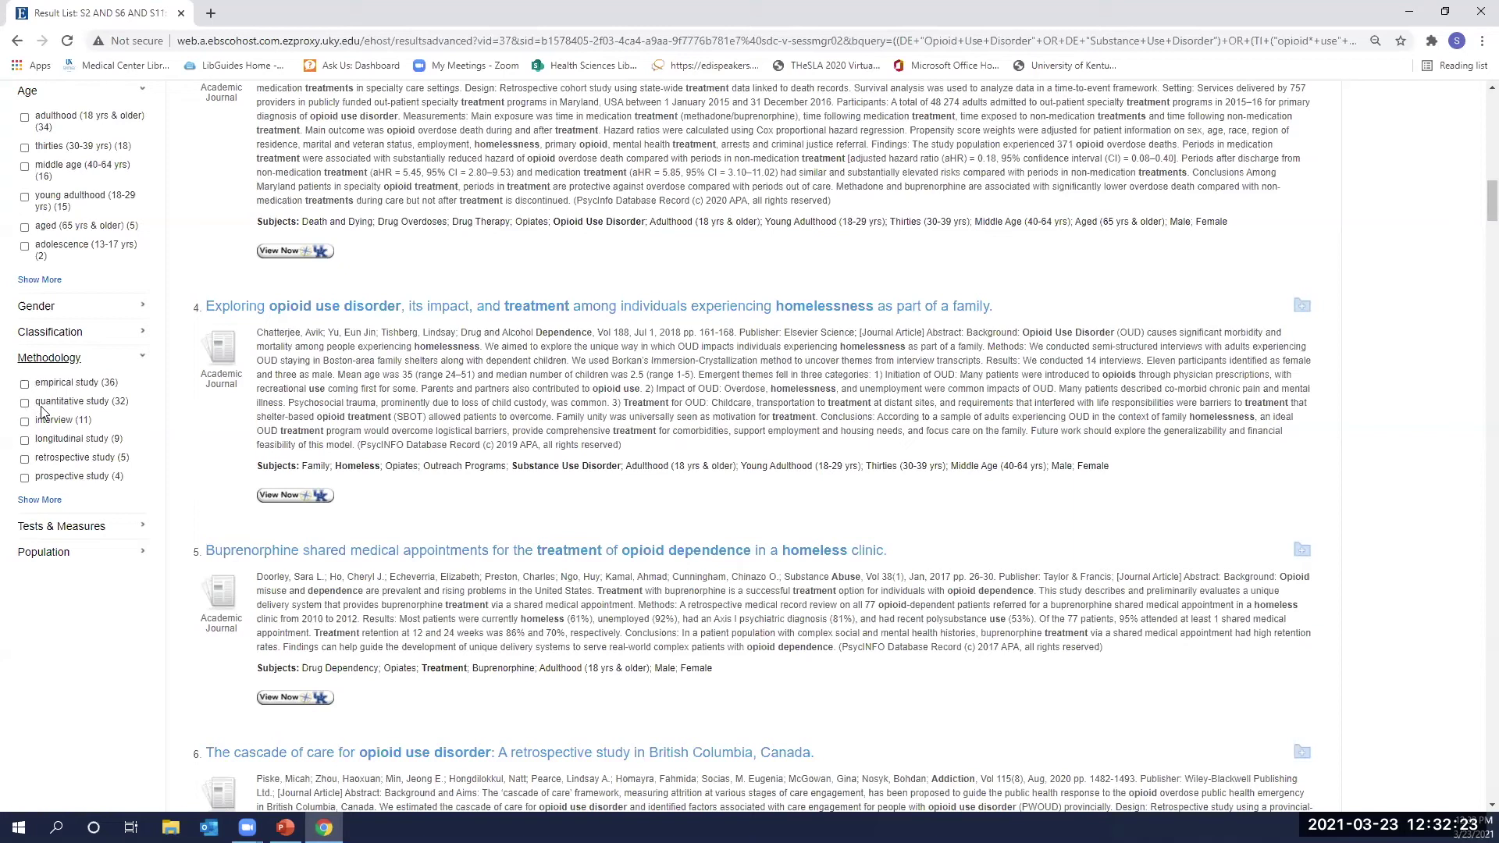
# Expand the Tests & Measures and Population facets to review their filters.
pyautogui.click(142, 528)
pyautogui.scroll(-2, 143, 531)
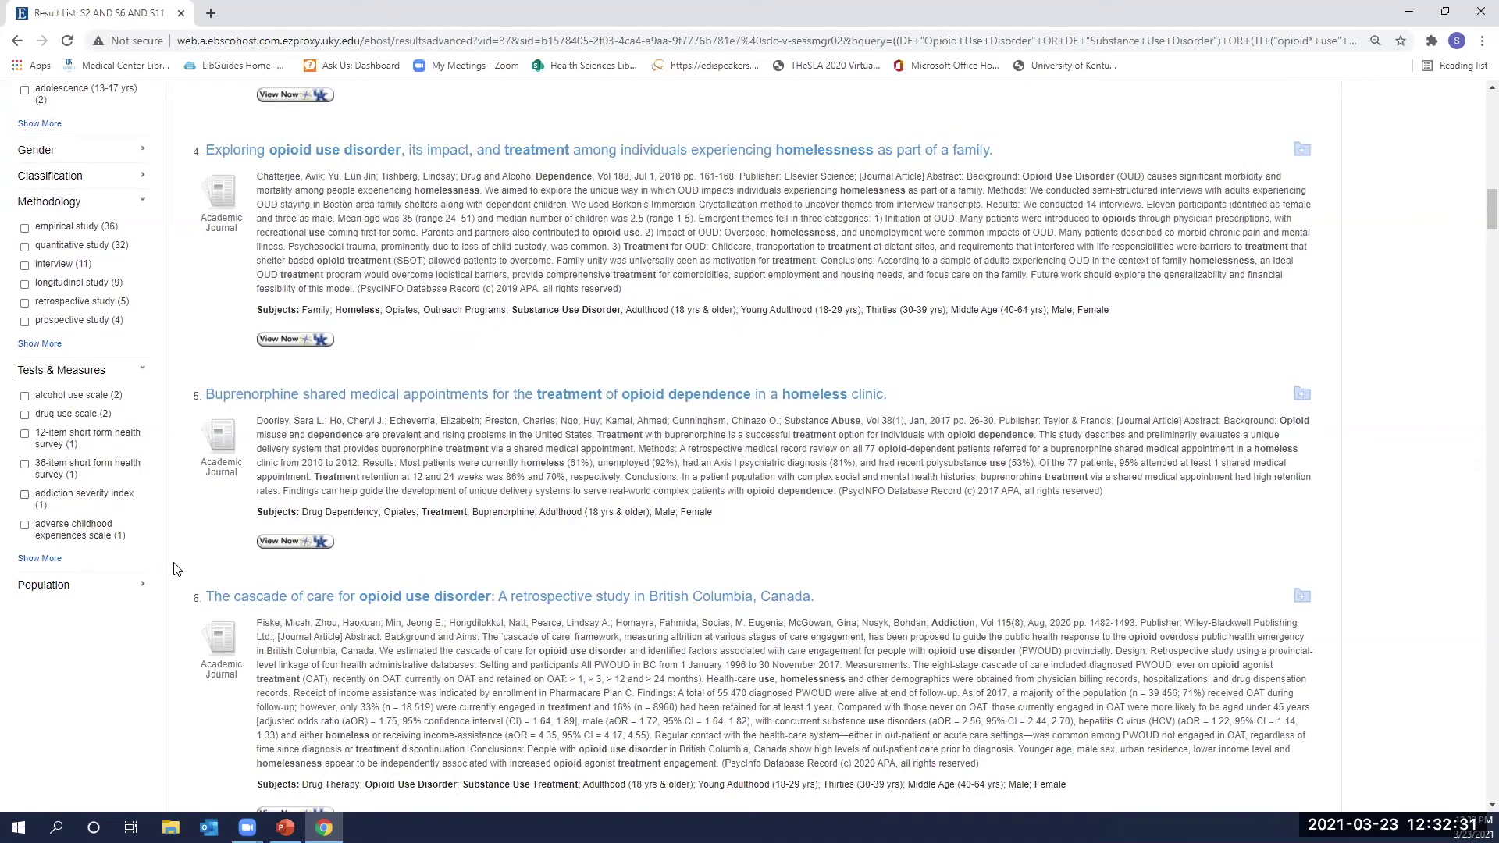
pyautogui.click(147, 591)
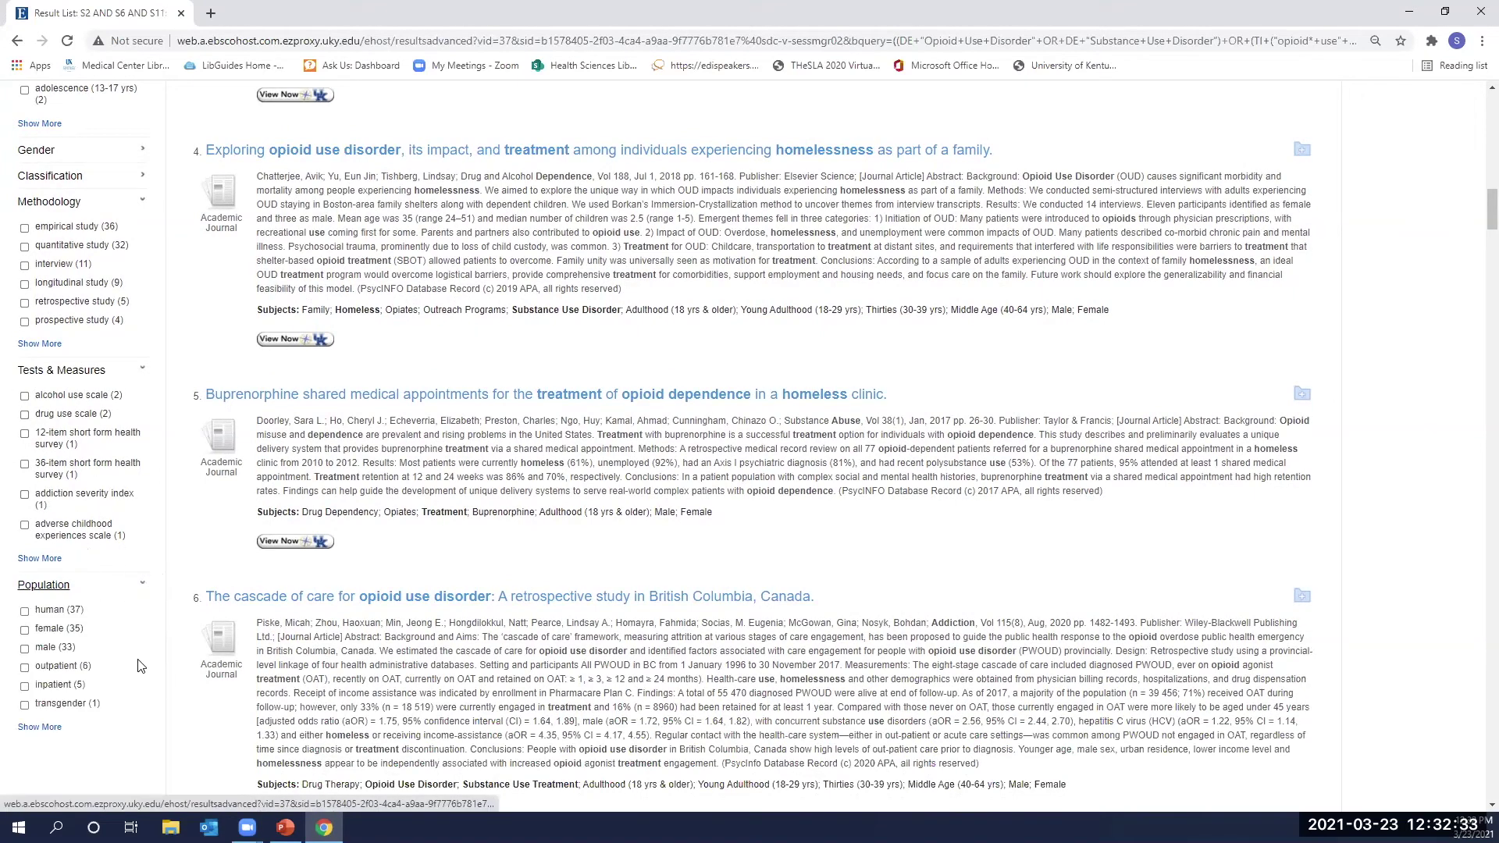
pyautogui.scroll(-1, 113, 711)
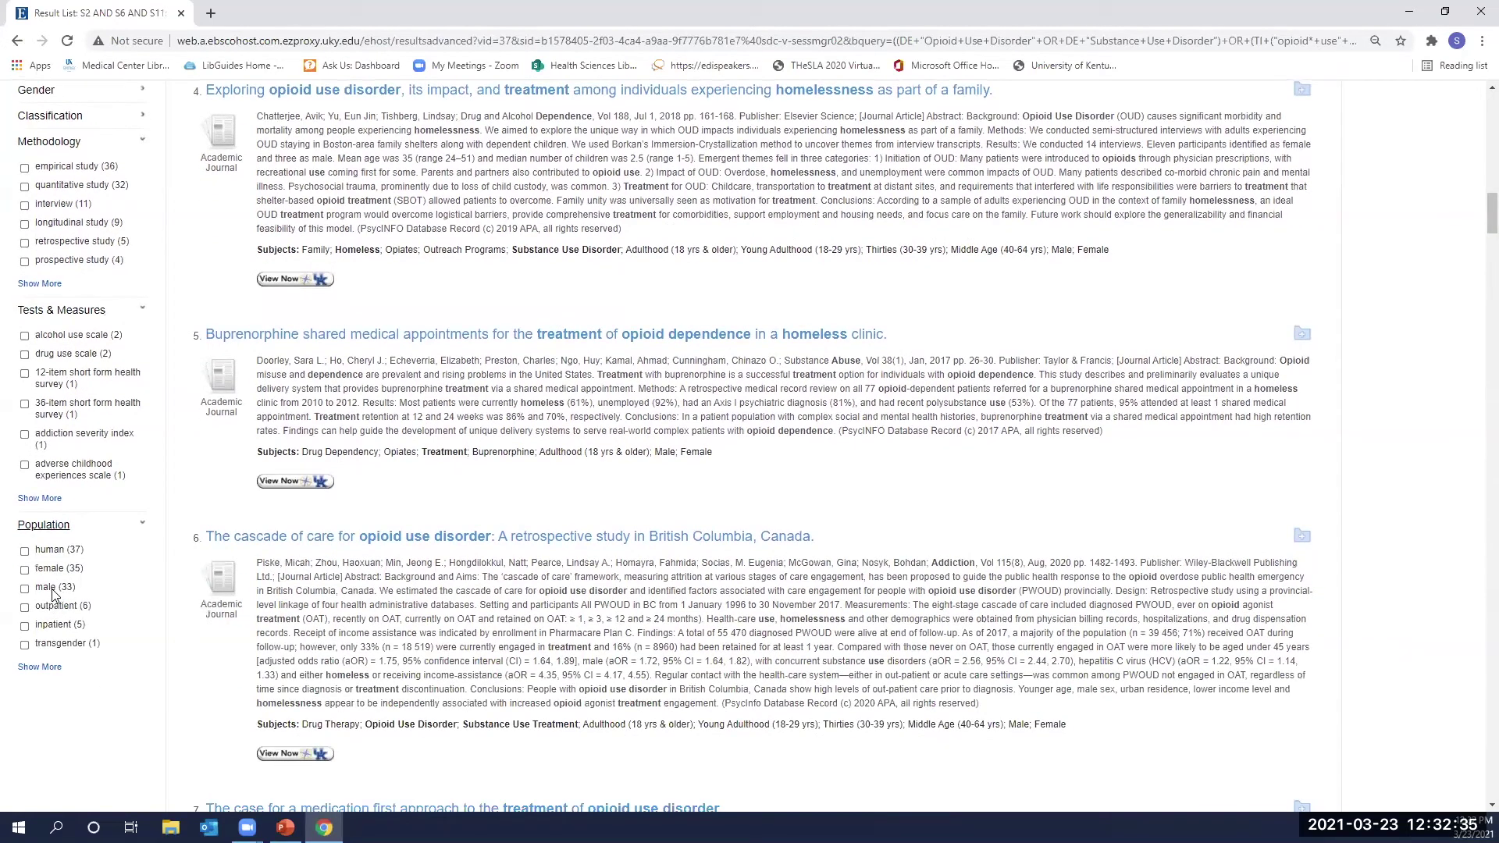
pyautogui.scroll(-1, 53, 597)
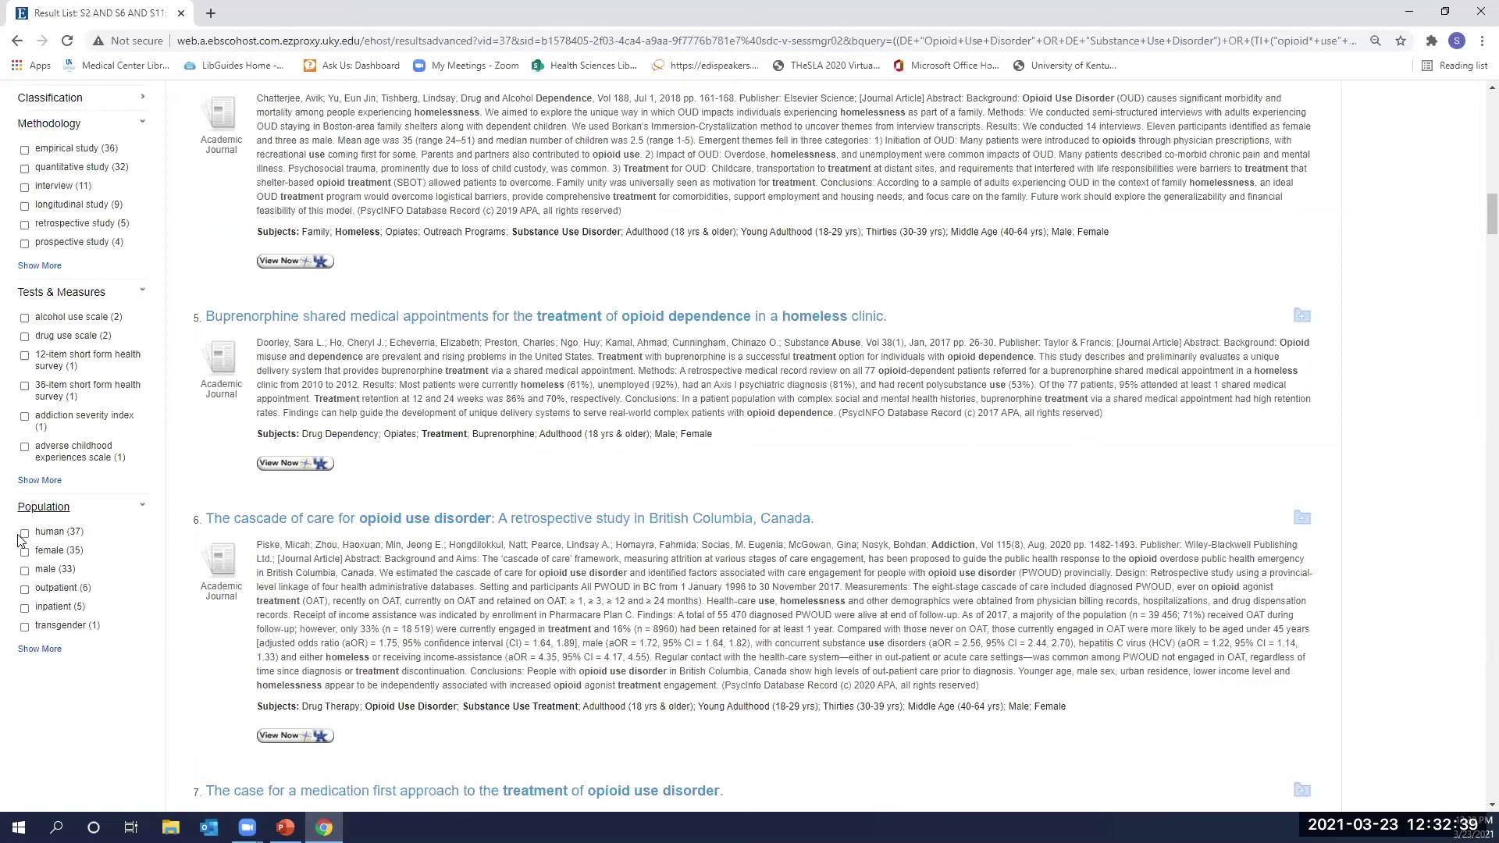
pyautogui.scroll(1, 97, 608)
pyautogui.scroll(3, 97, 607)
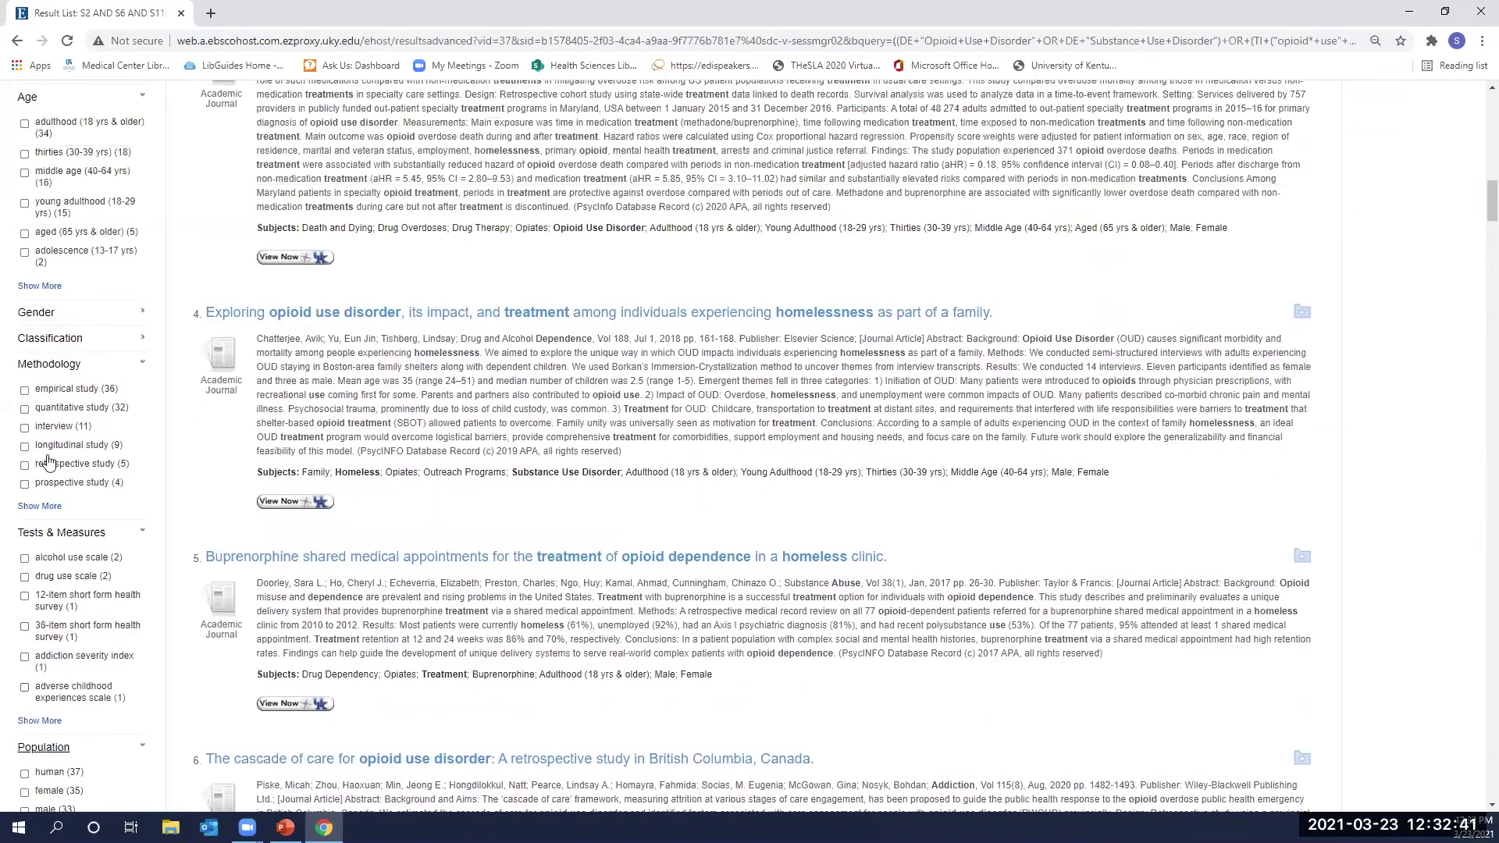
pyautogui.scroll(5, 63, 587)
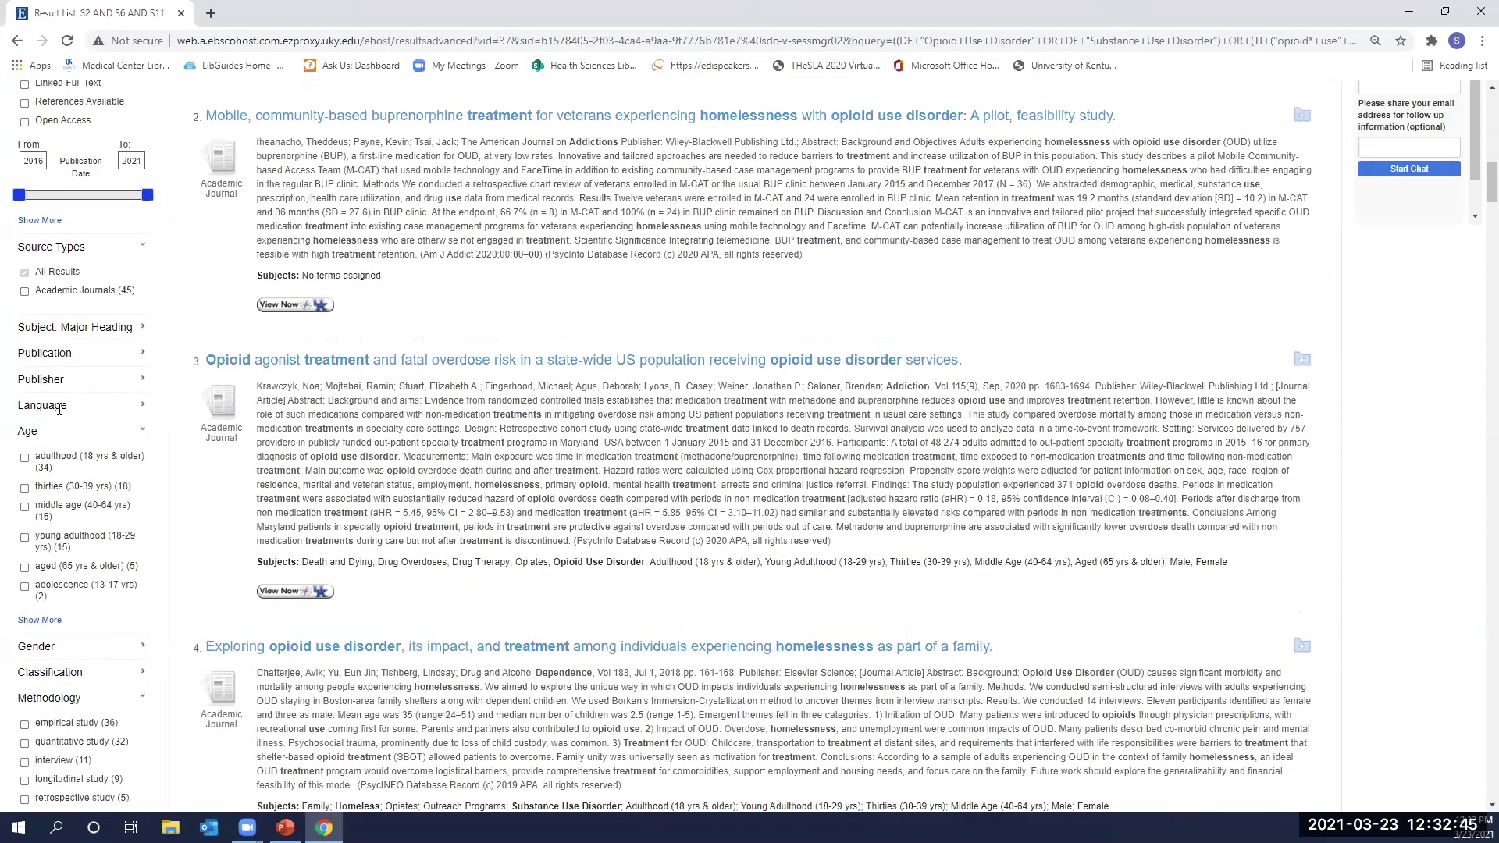
pyautogui.scroll(5, 47, 587)
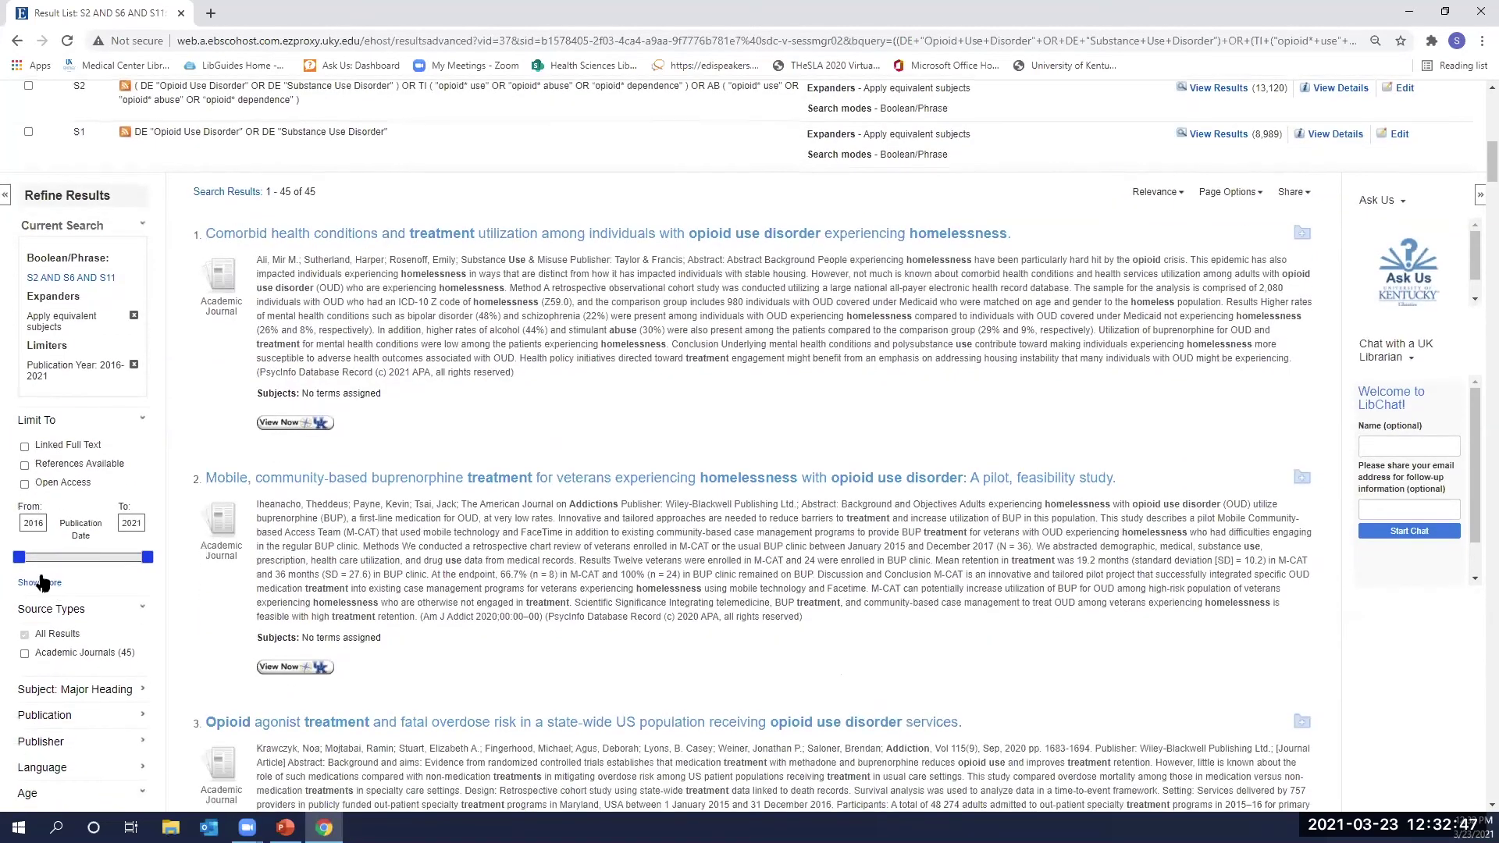
# Browse the full Search Options limits, then close them with Escape without changes.
pyautogui.click(47, 587)
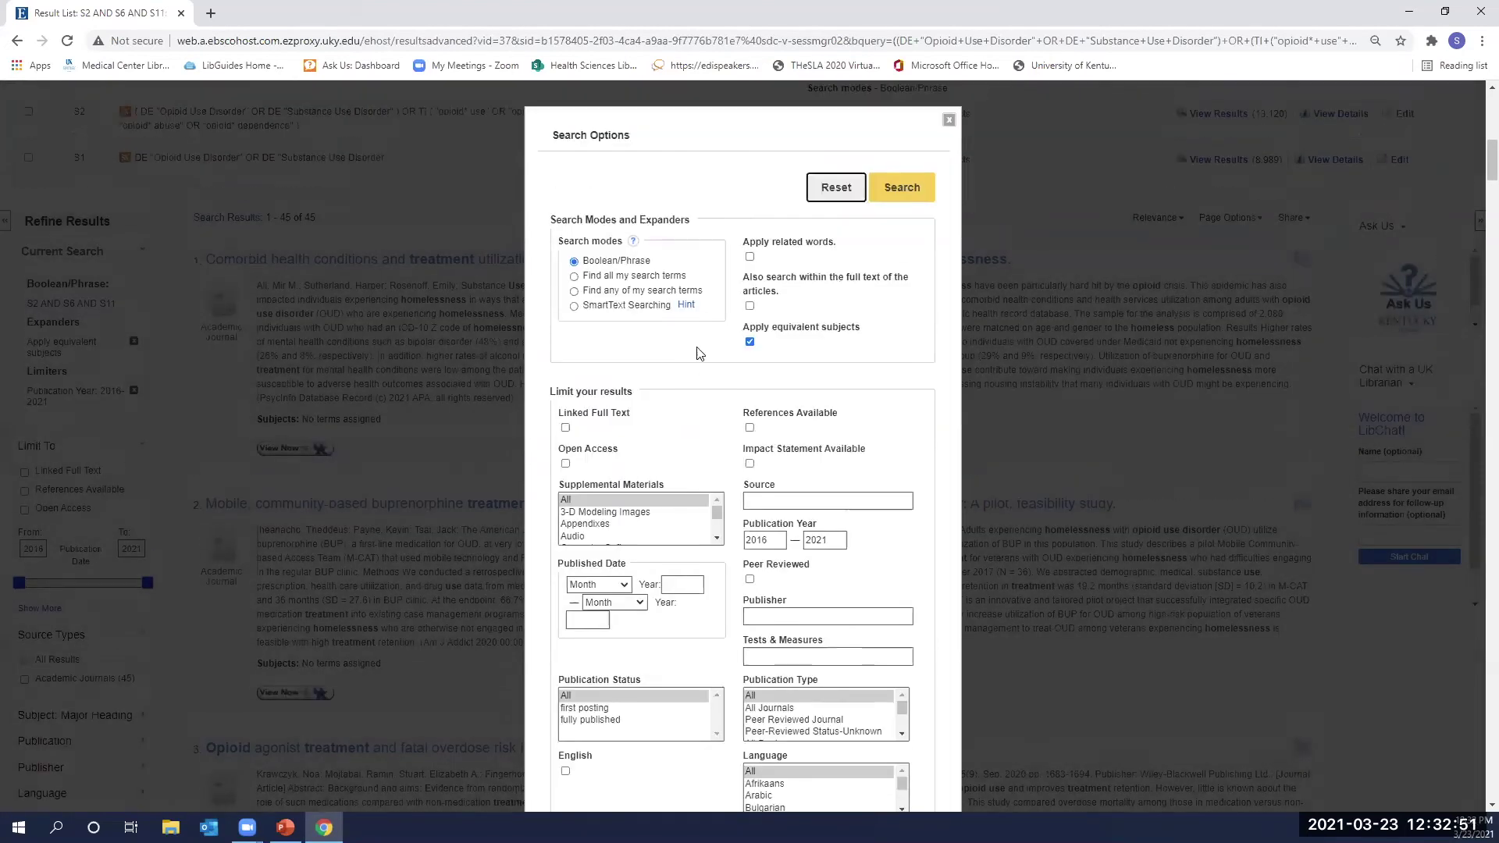
pyautogui.scroll(-1, 696, 300)
pyautogui.scroll(-1, 818, 452)
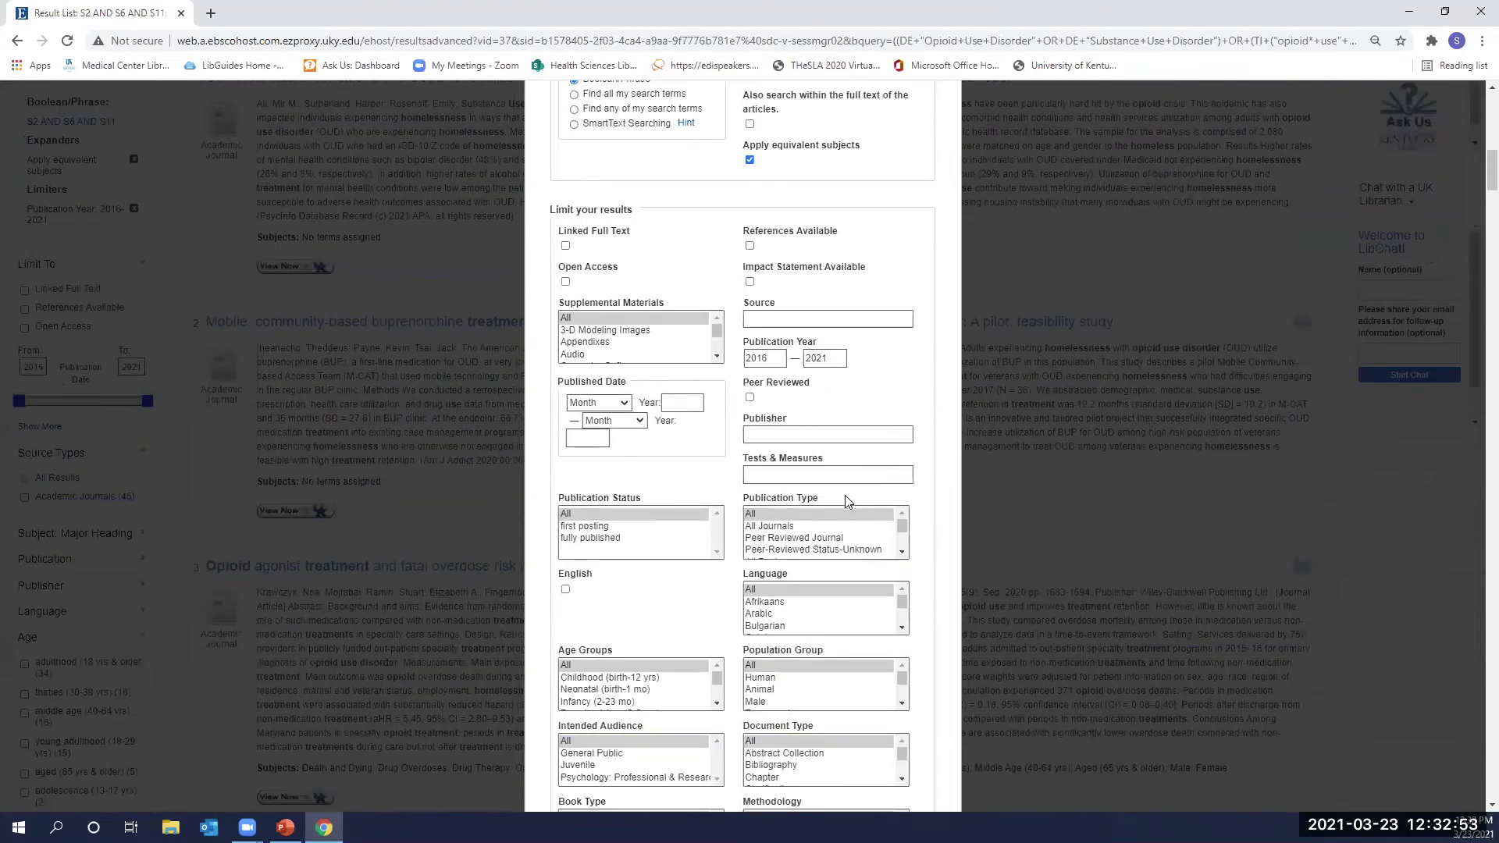
pyautogui.scroll(-2, 806, 508)
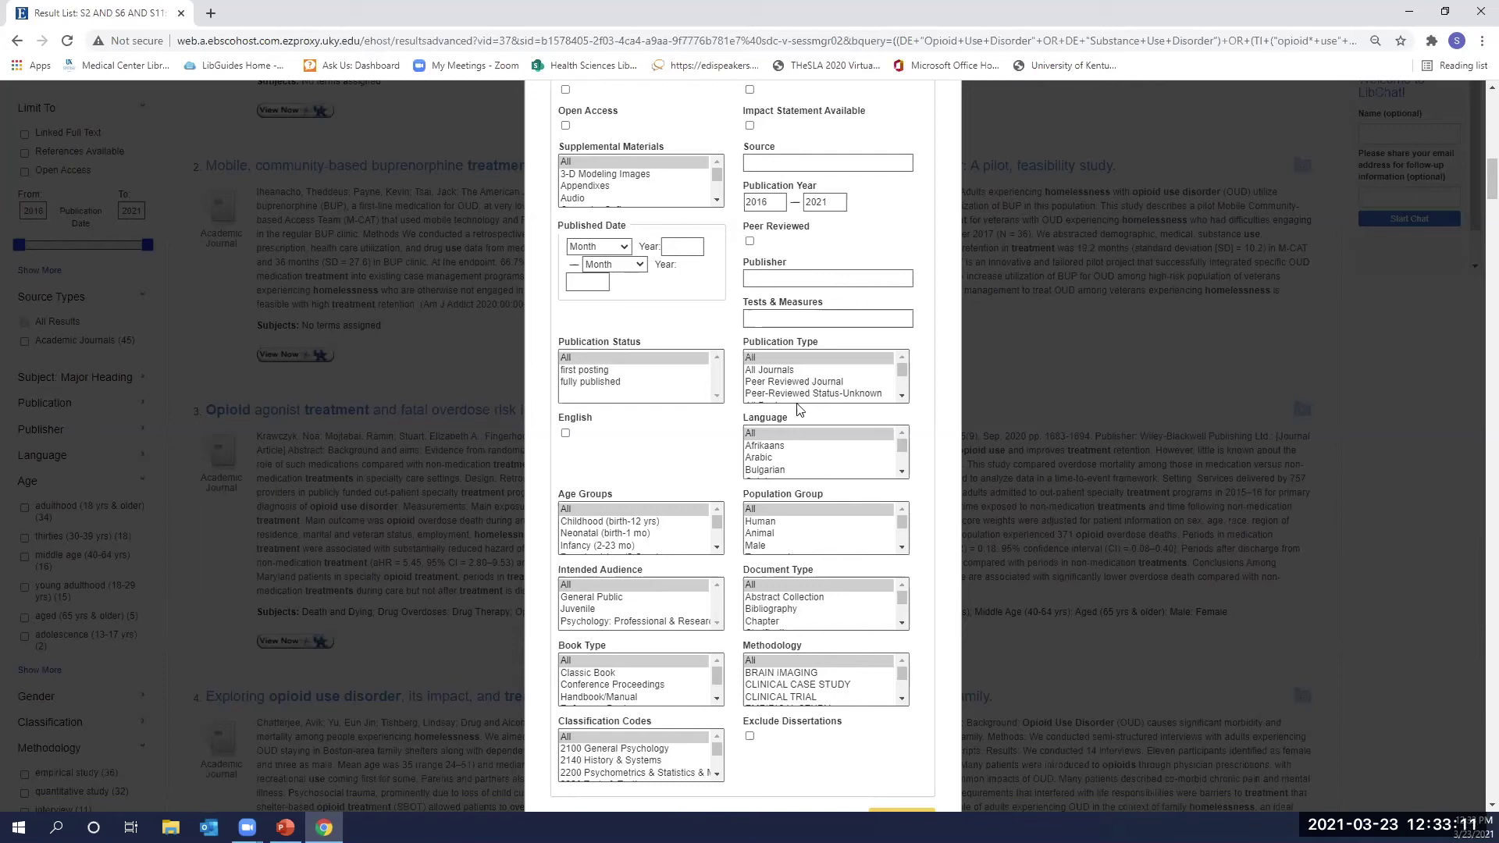
pyautogui.scroll(-3, 826, 378)
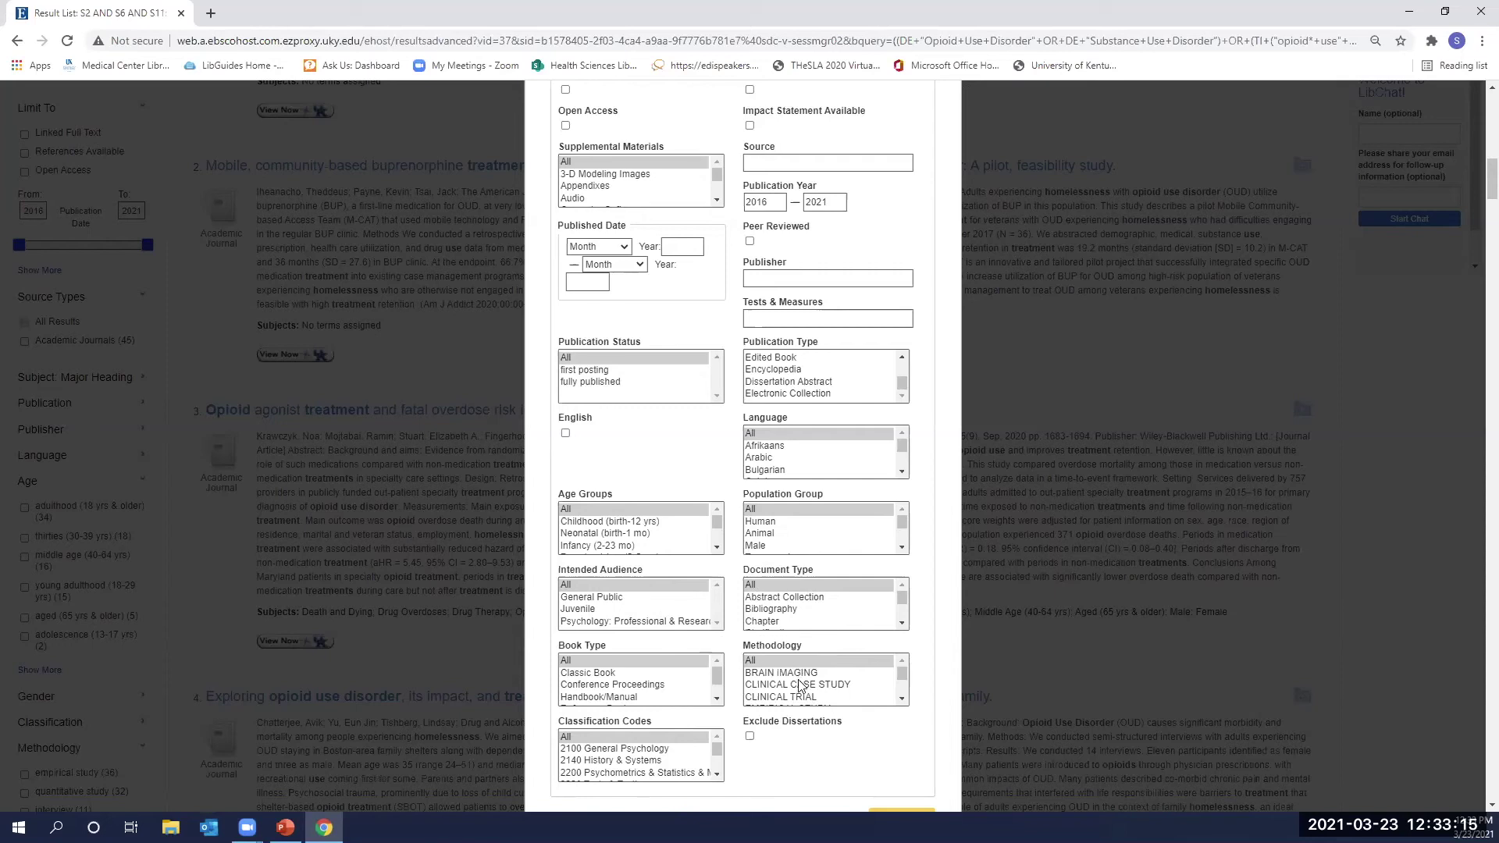
pyautogui.scroll(-3, 796, 687)
pyautogui.scroll(-4, 777, 686)
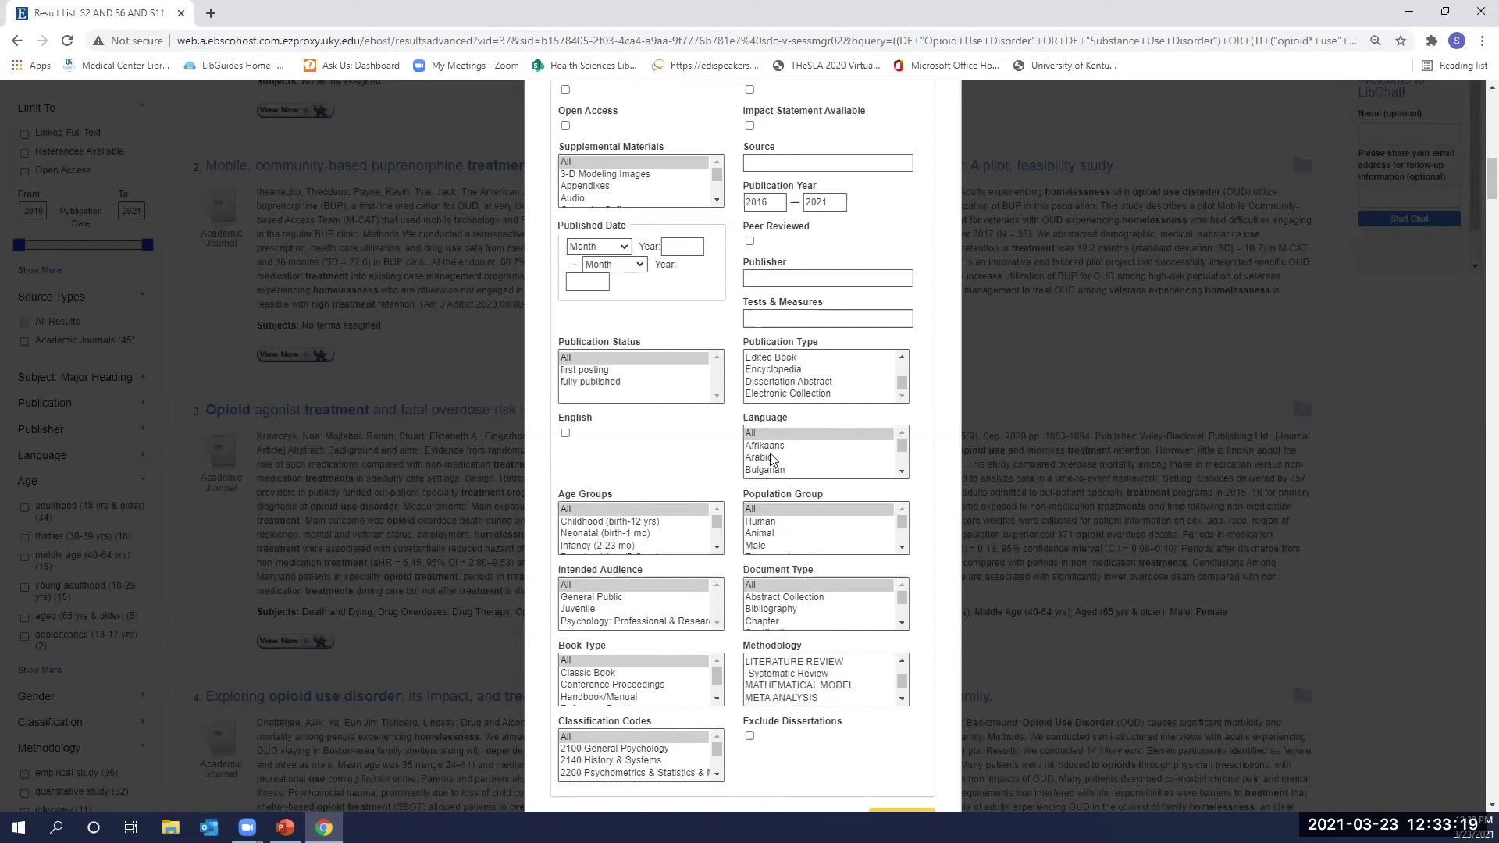
pyautogui.scroll(4, 810, 581)
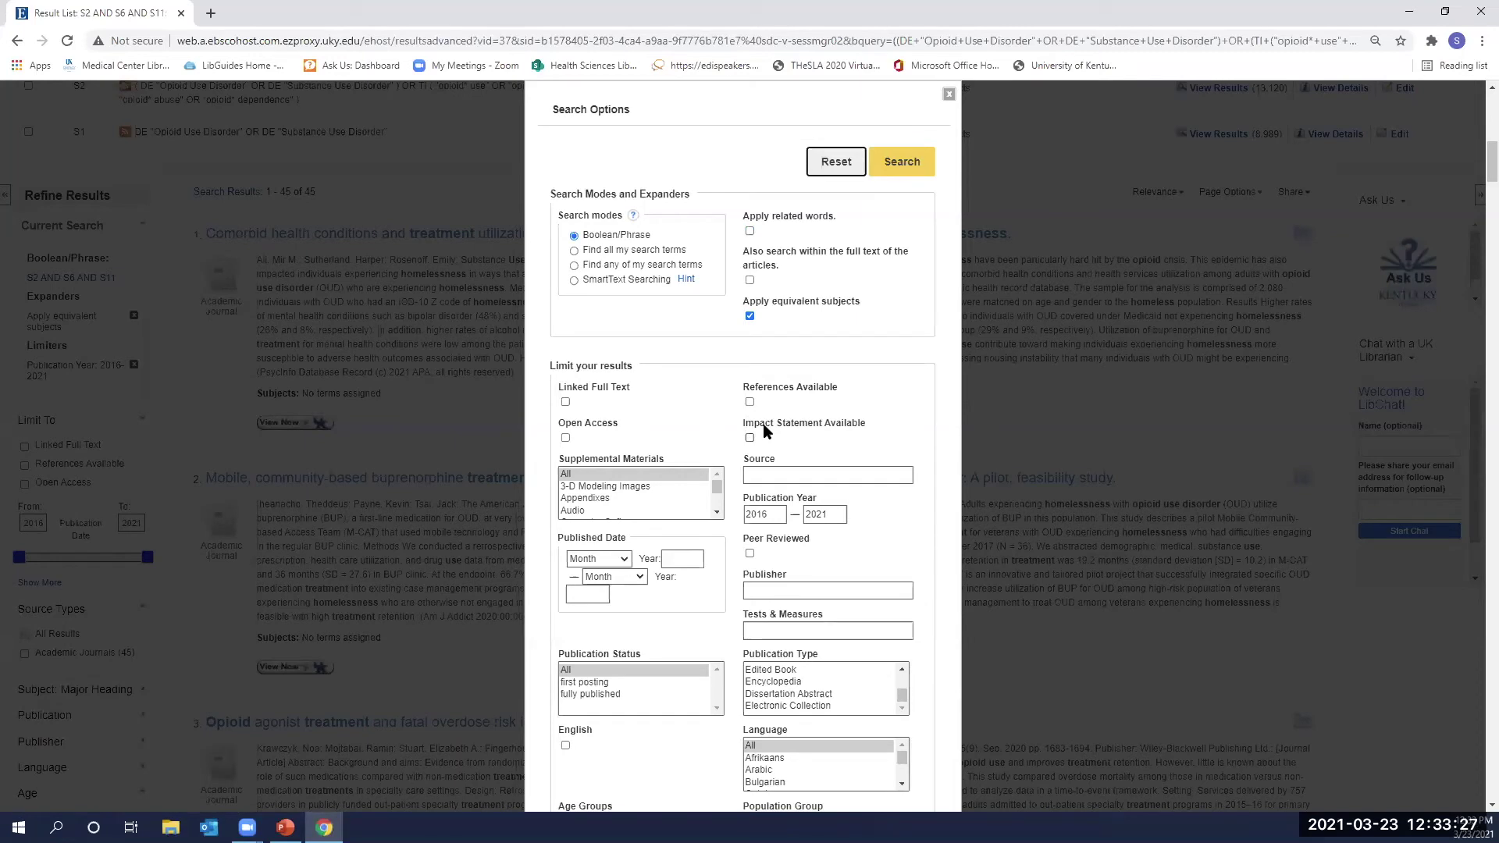
pyautogui.scroll(2, 962, 250)
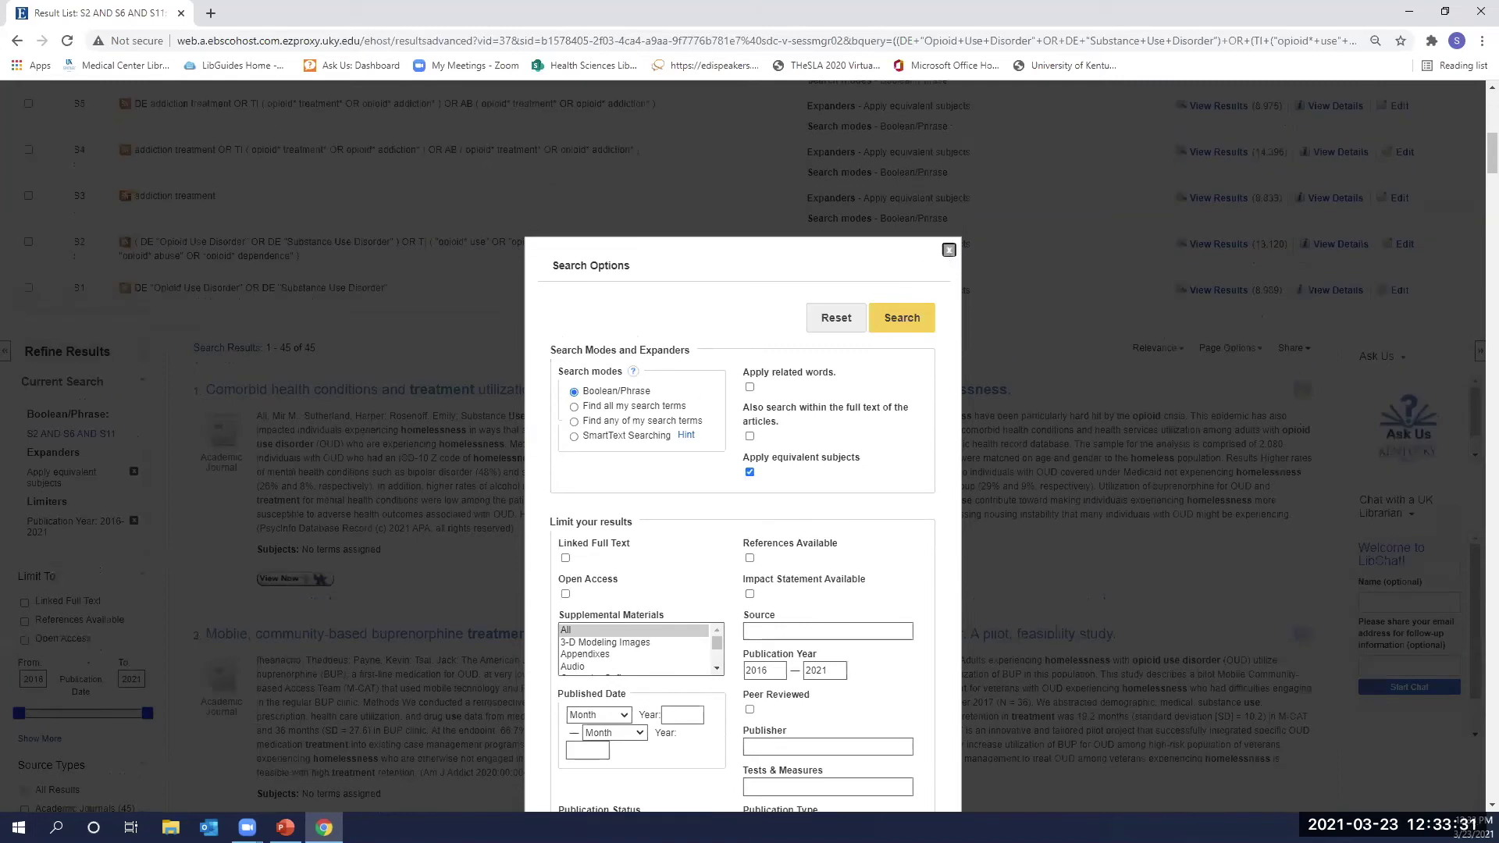
pyautogui.press('Escape')
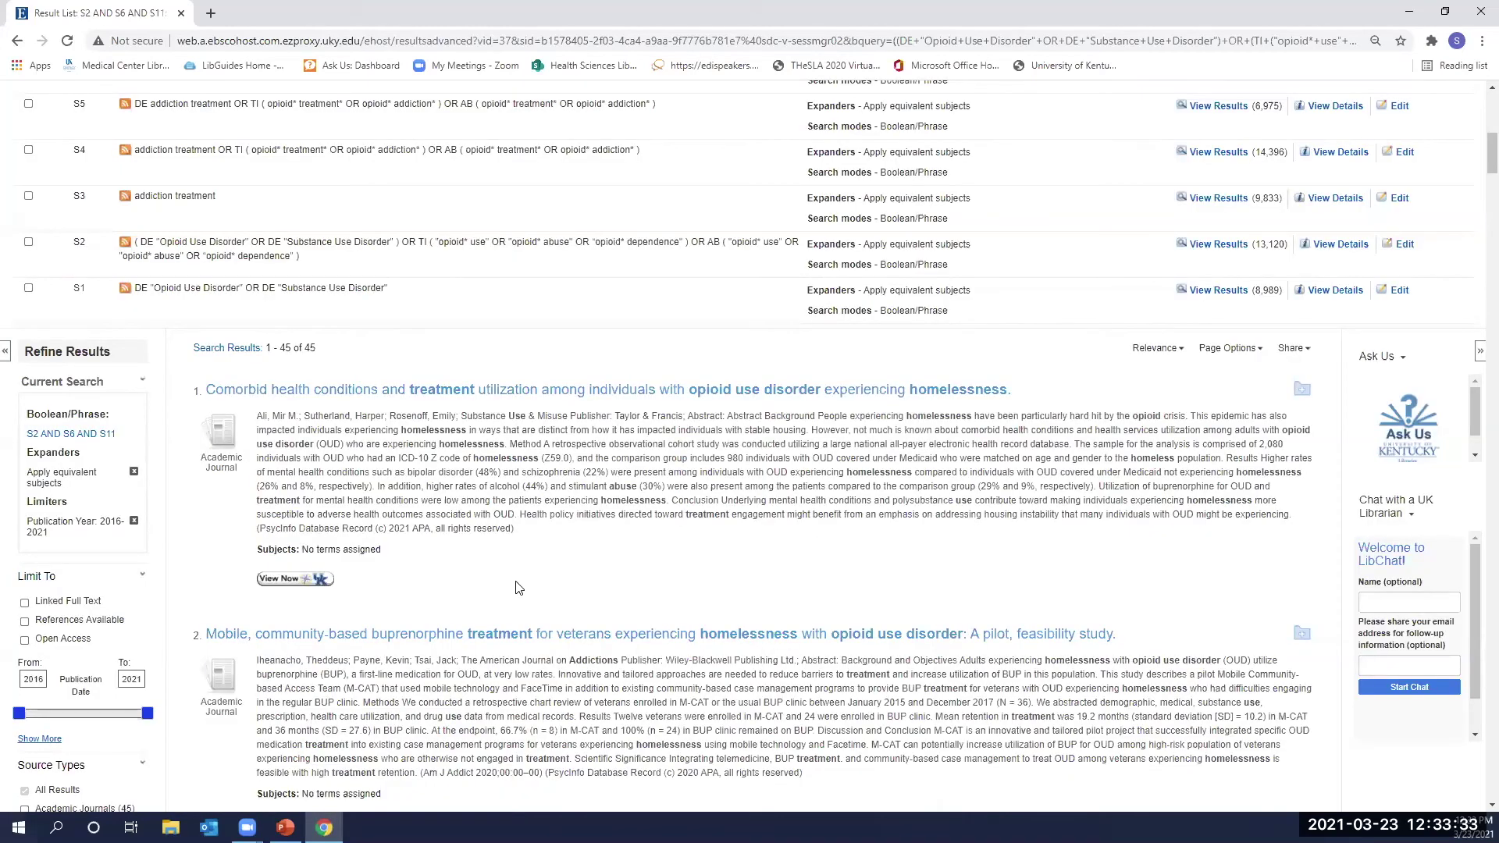
# Tick the 'empirical study' Methodology filter, narrowing the results from 45 to 36.
pyautogui.scroll(-3, 519, 587)
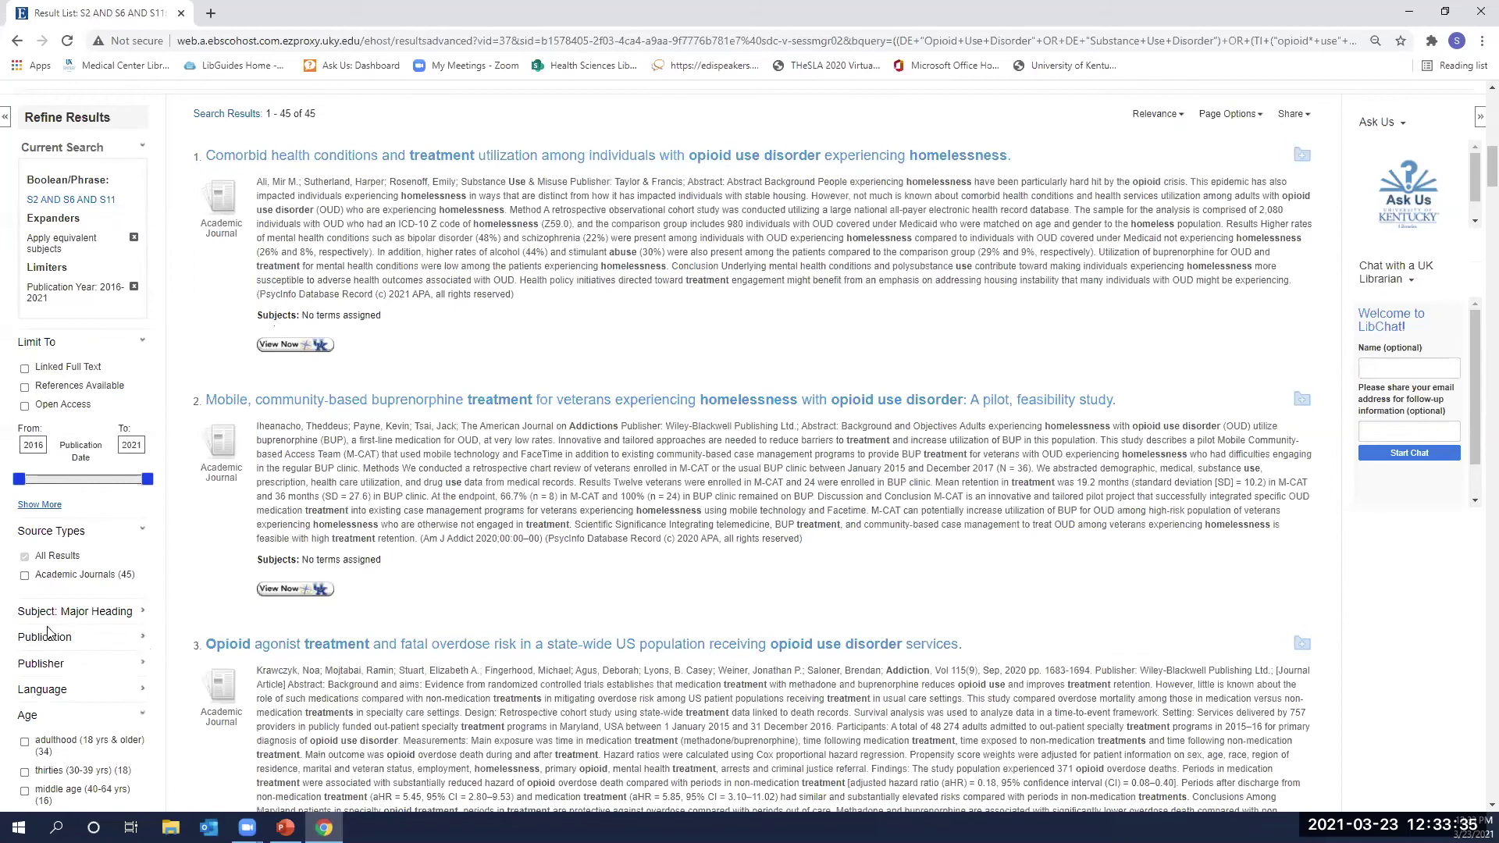
pyautogui.scroll(-2, 20, 535)
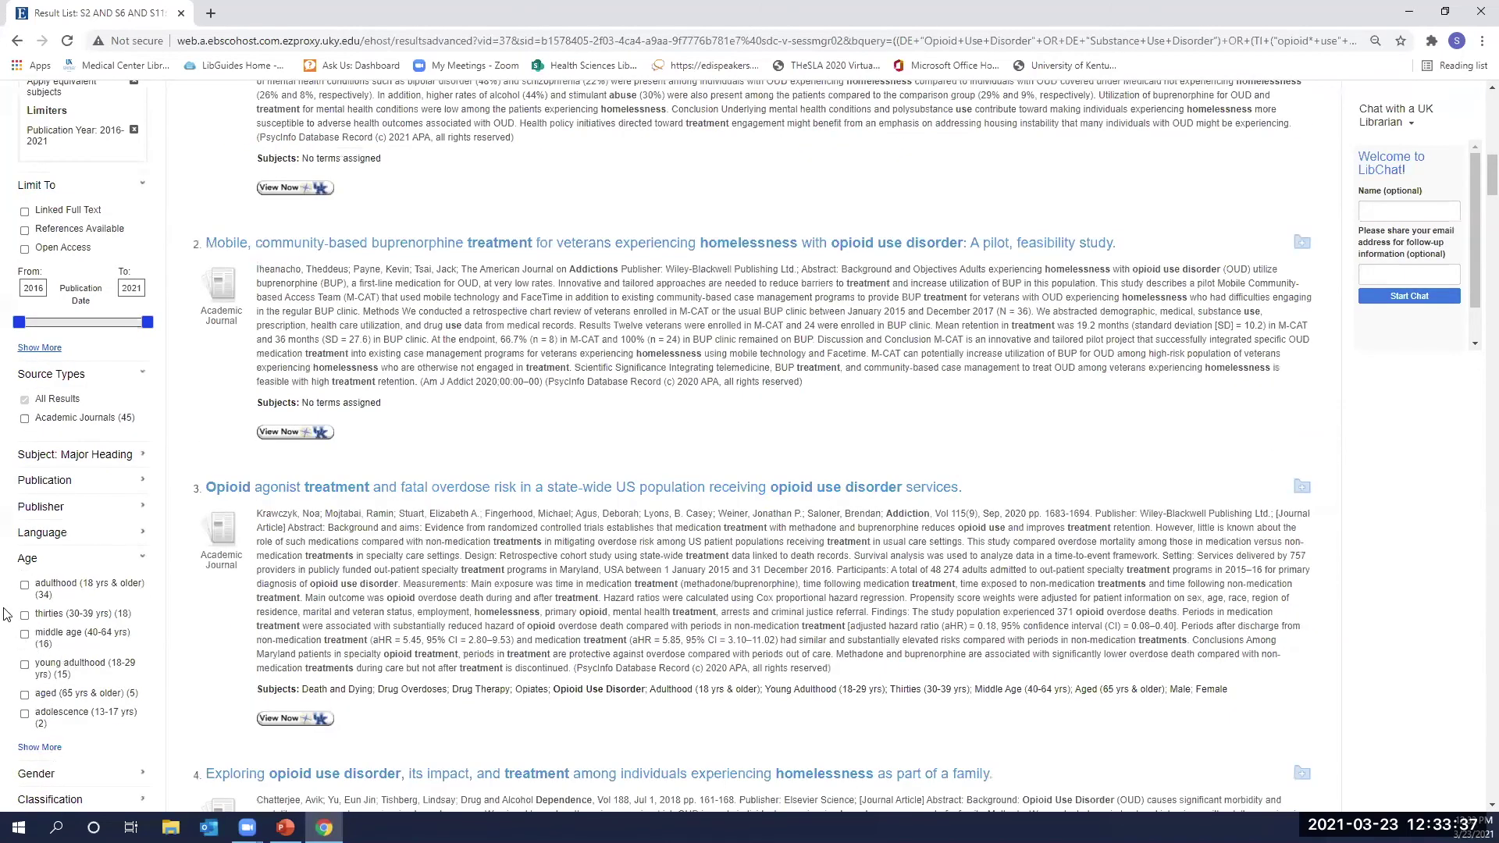
pyautogui.scroll(-6, 56, 461)
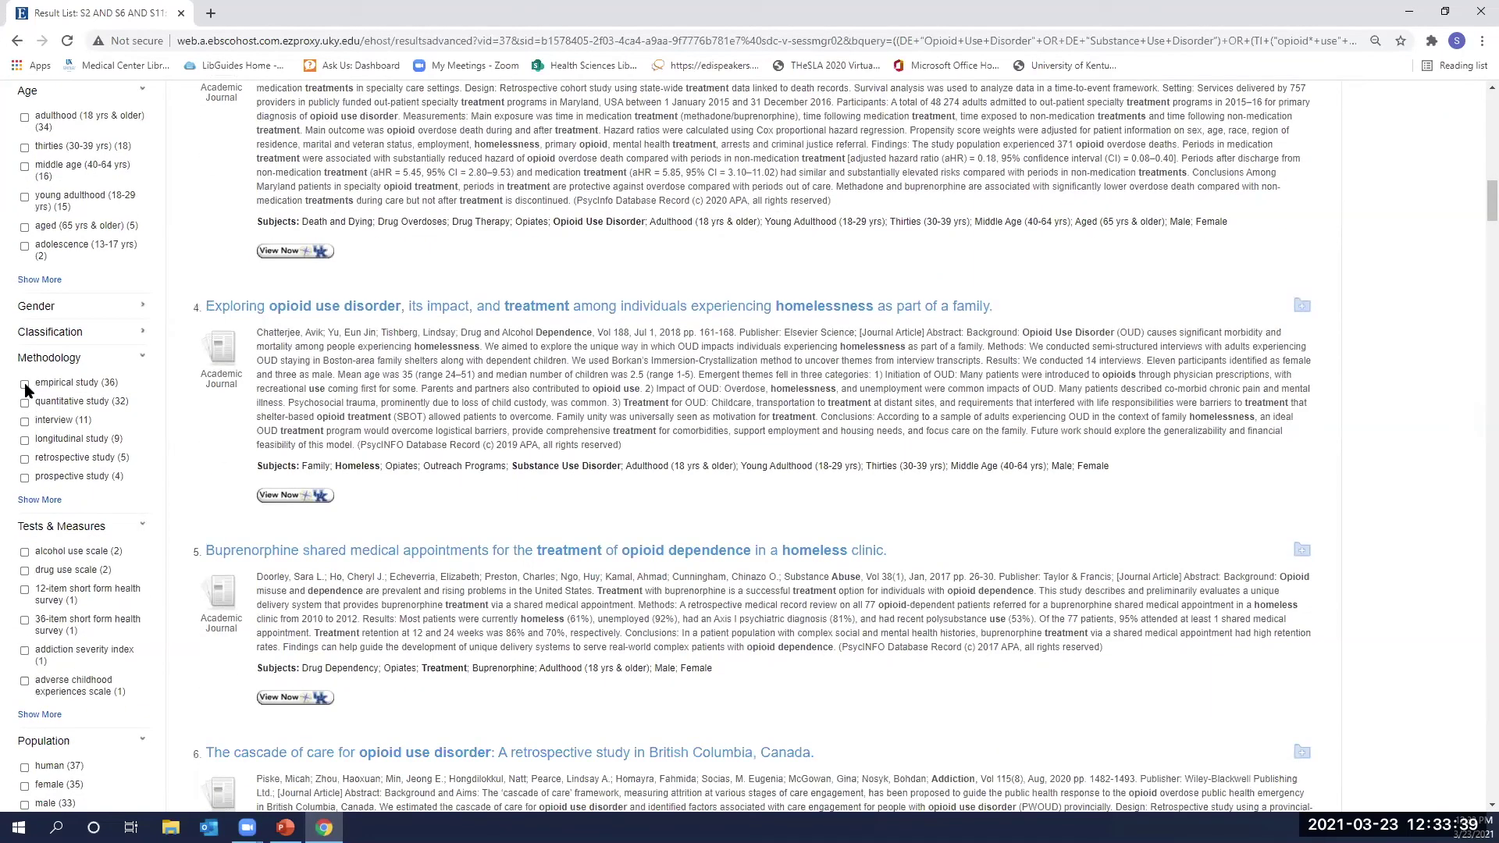
pyautogui.click(24, 383)
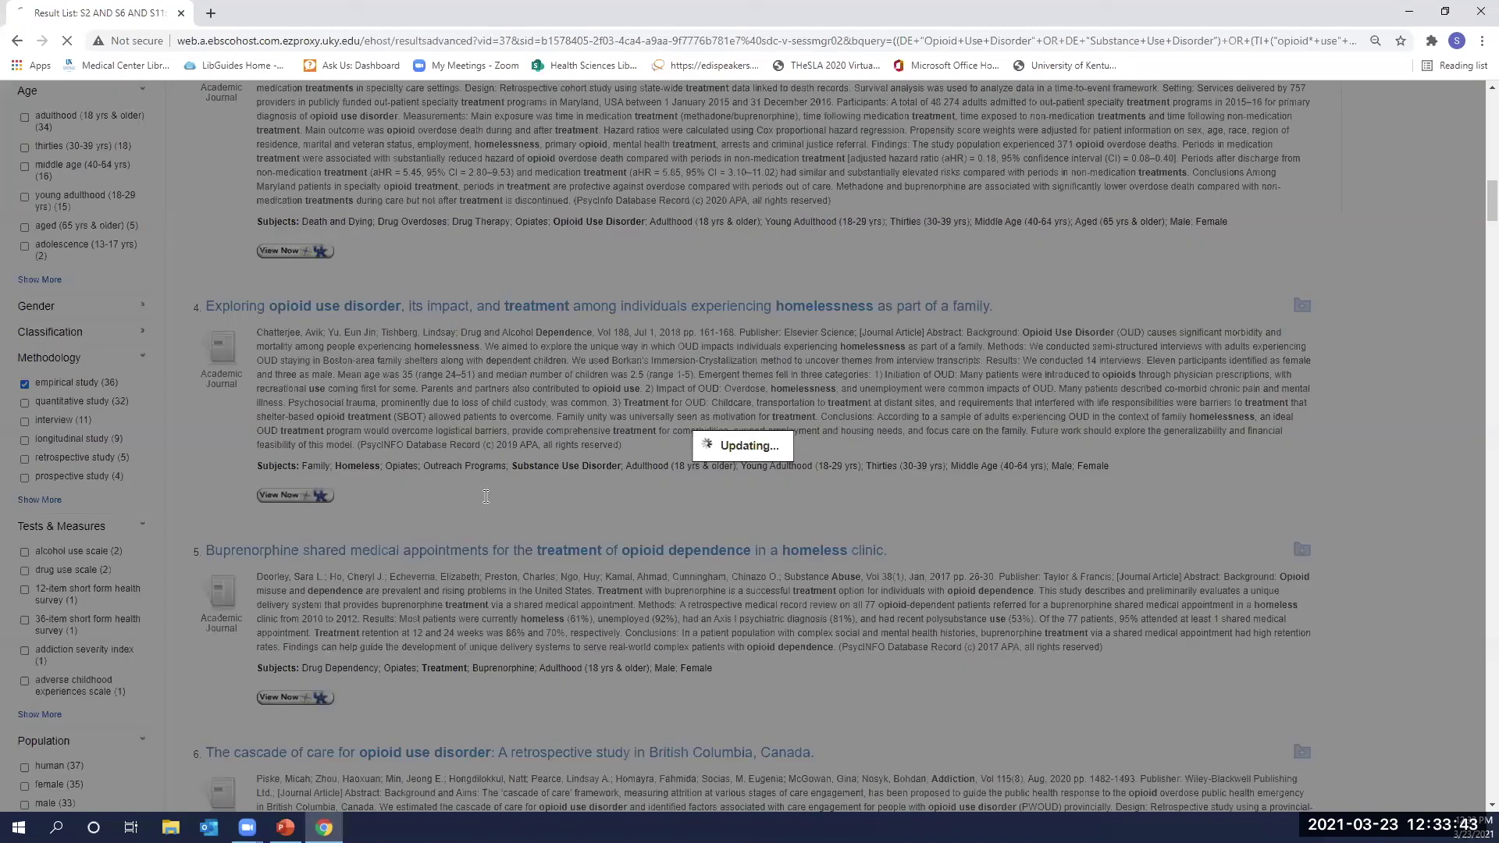
pyautogui.scroll(2, 697, 424)
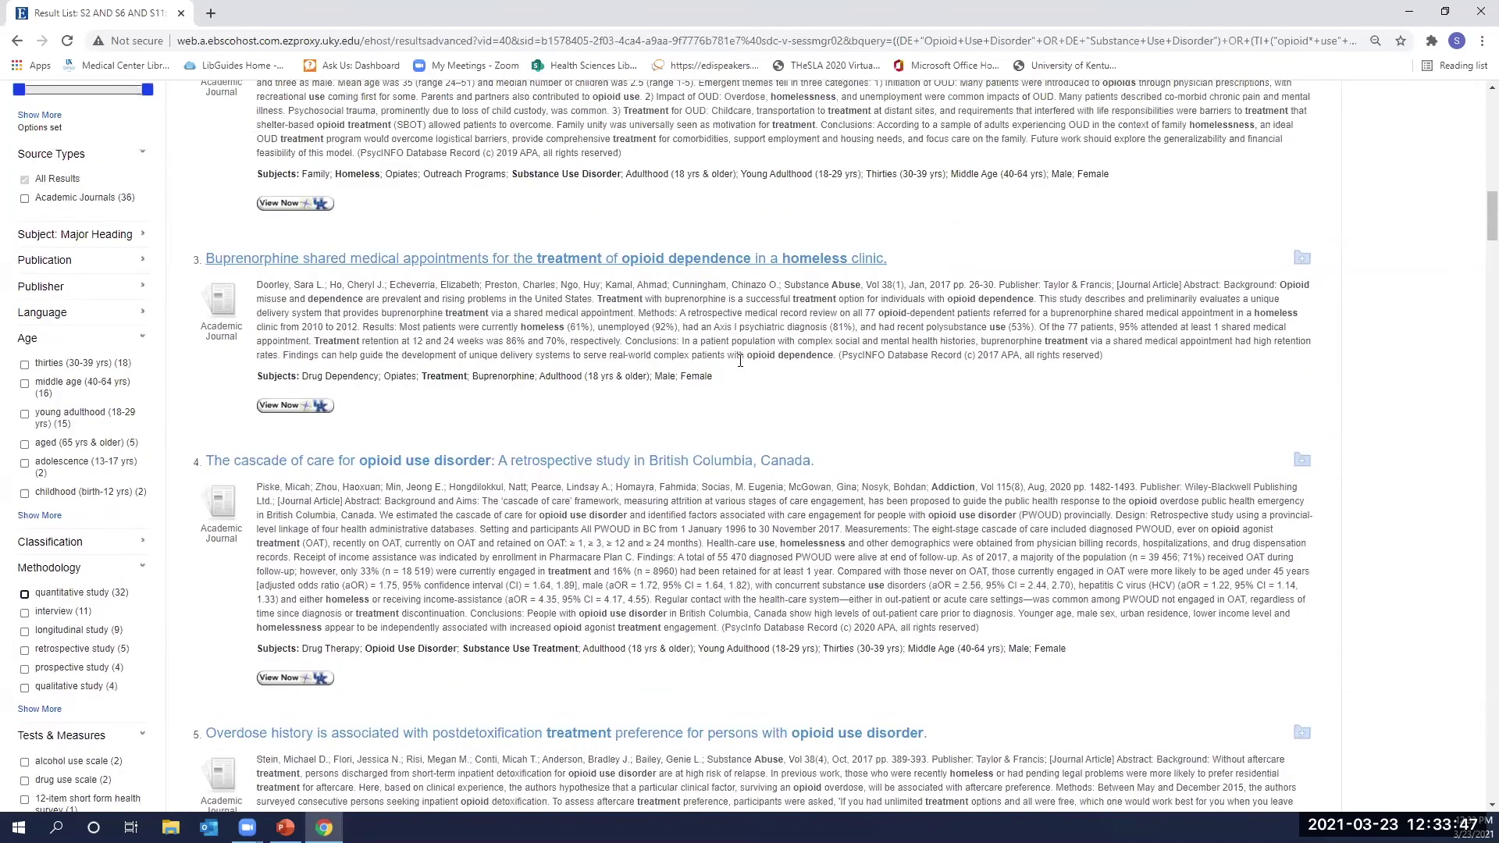
pyautogui.scroll(1, 740, 361)
pyautogui.scroll(8, 619, 392)
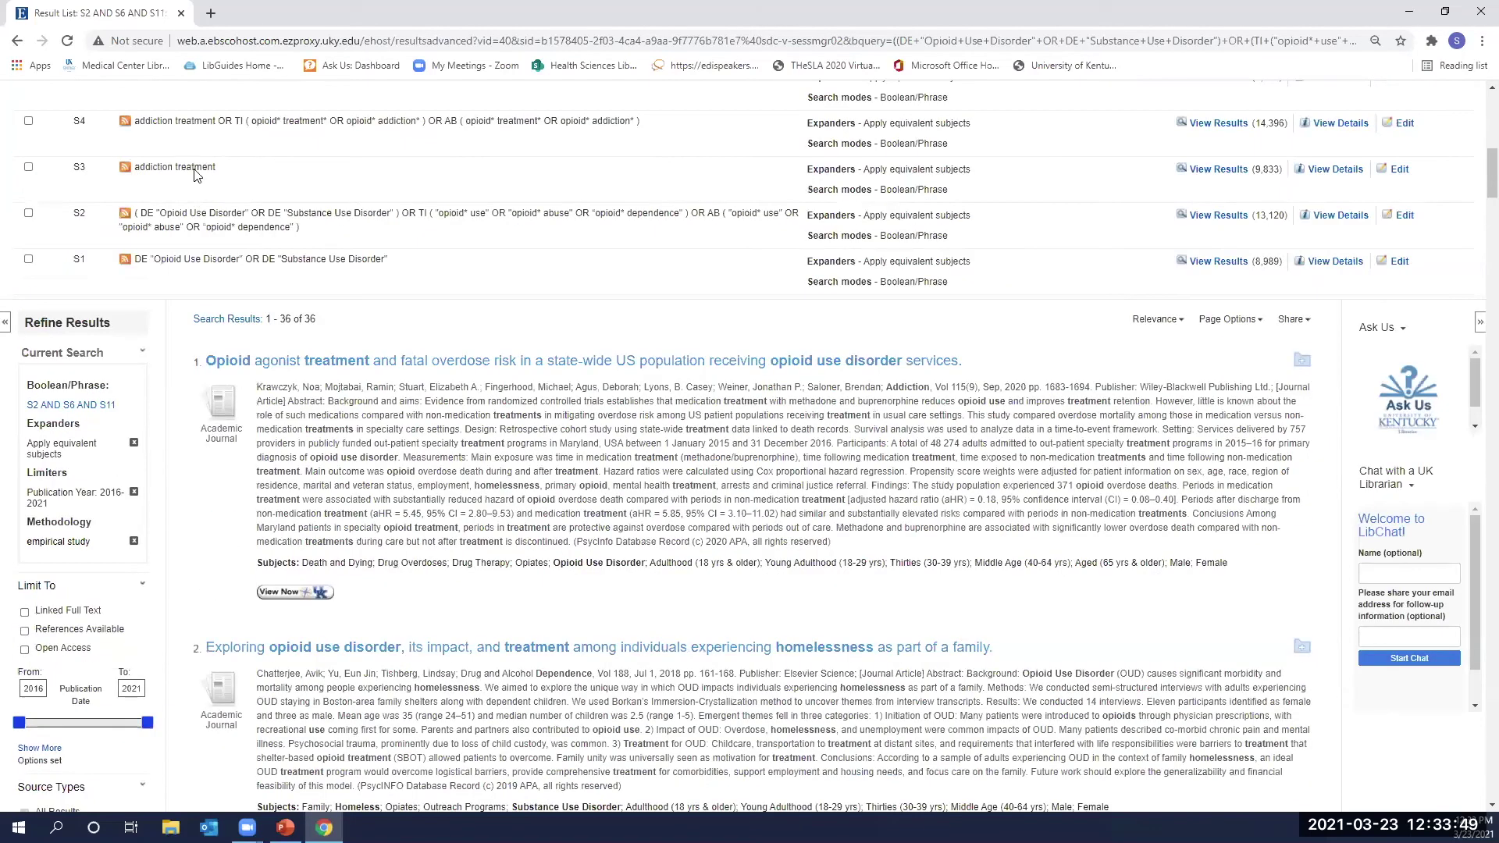
pyautogui.scroll(-2, 521, 232)
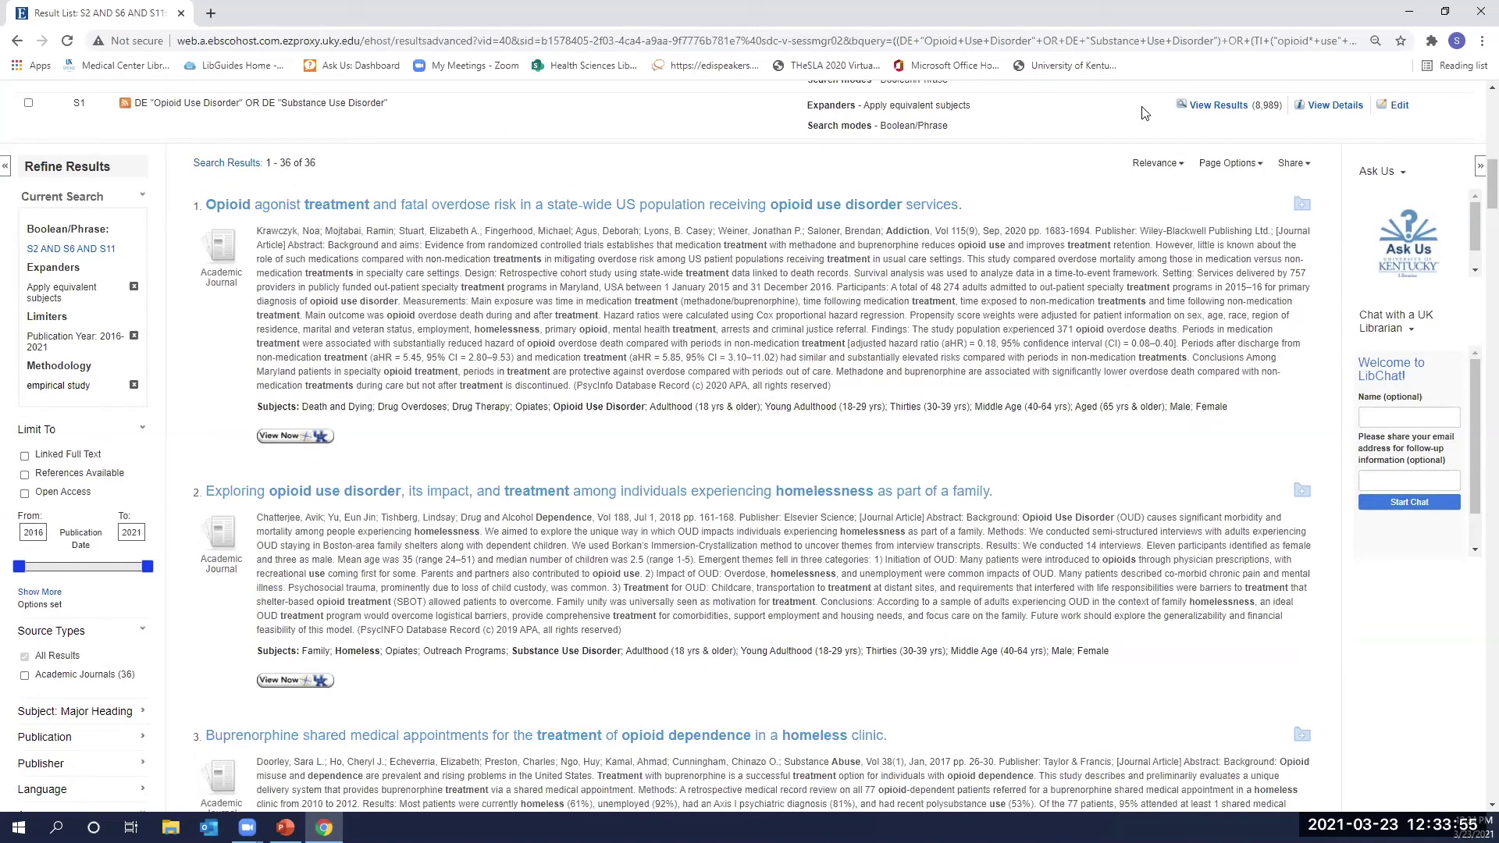
pyautogui.click(1292, 163)
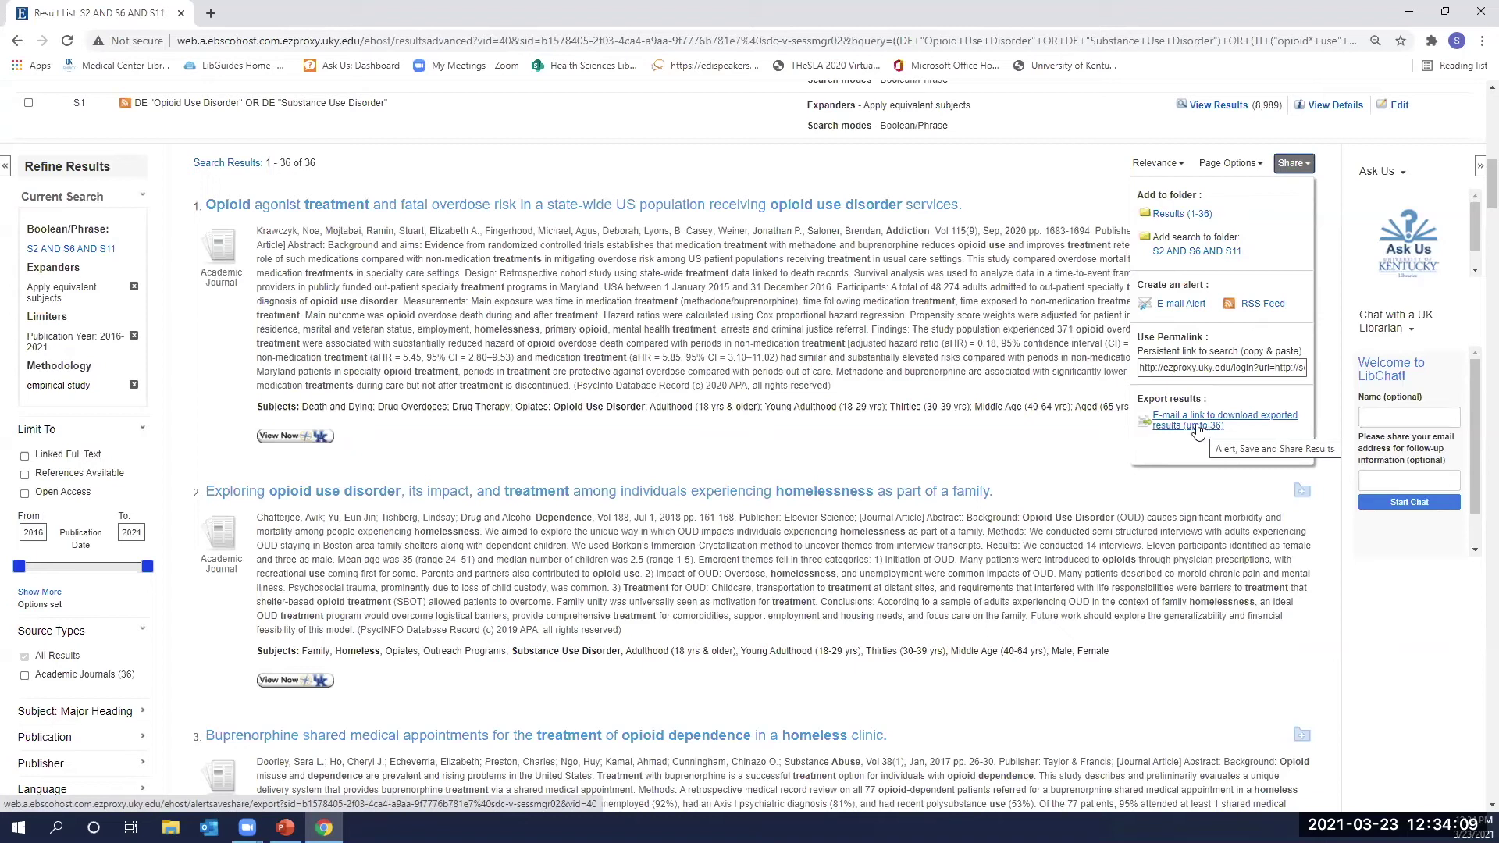
pyautogui.click(1199, 428)
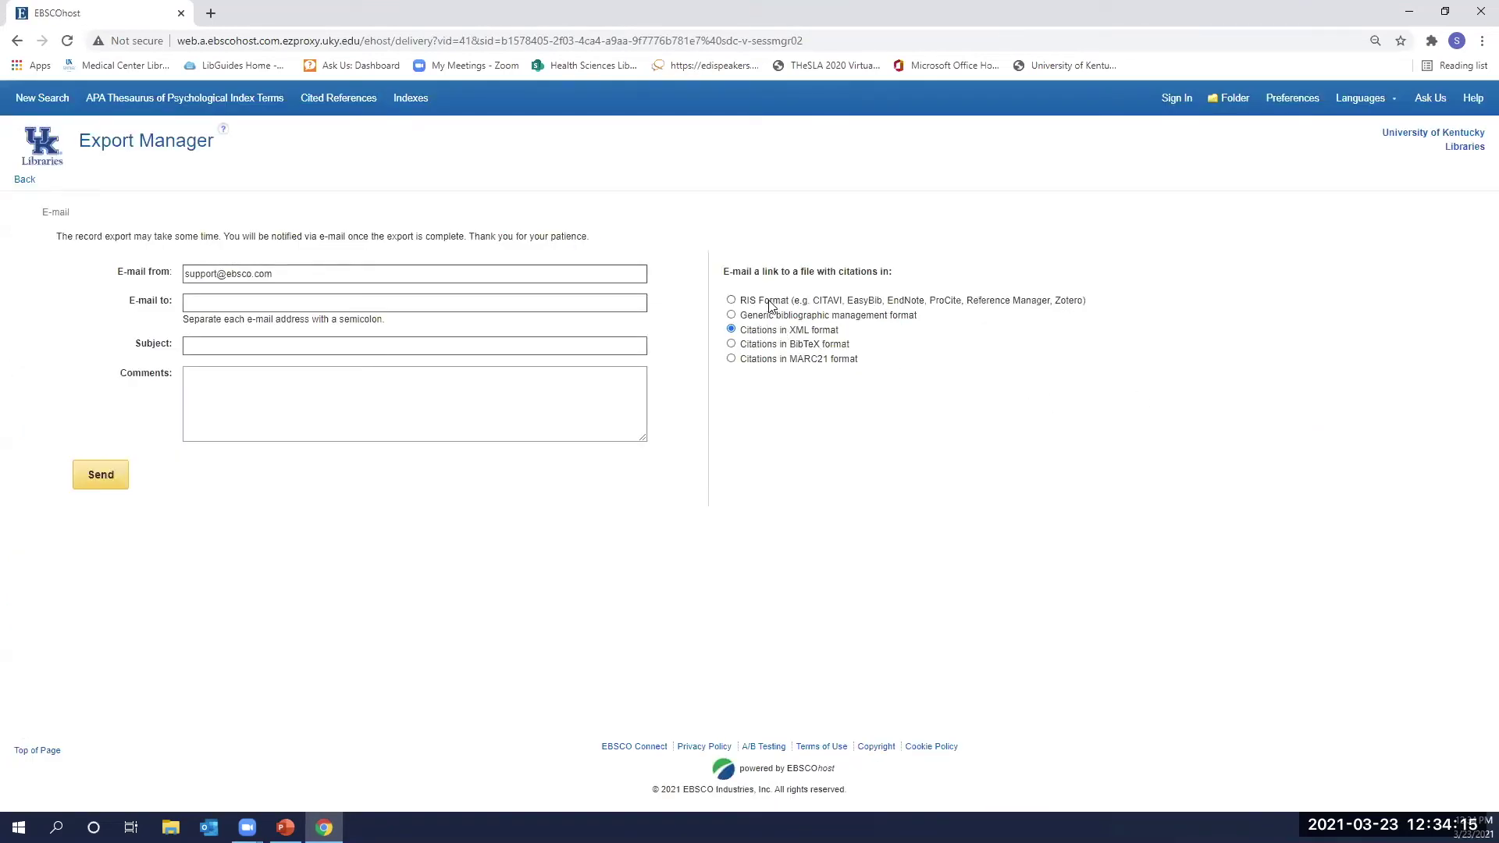
pyautogui.click(743, 302)
pyautogui.click(211, 303)
pyautogui.click(428, 321)
pyautogui.click(18, 43)
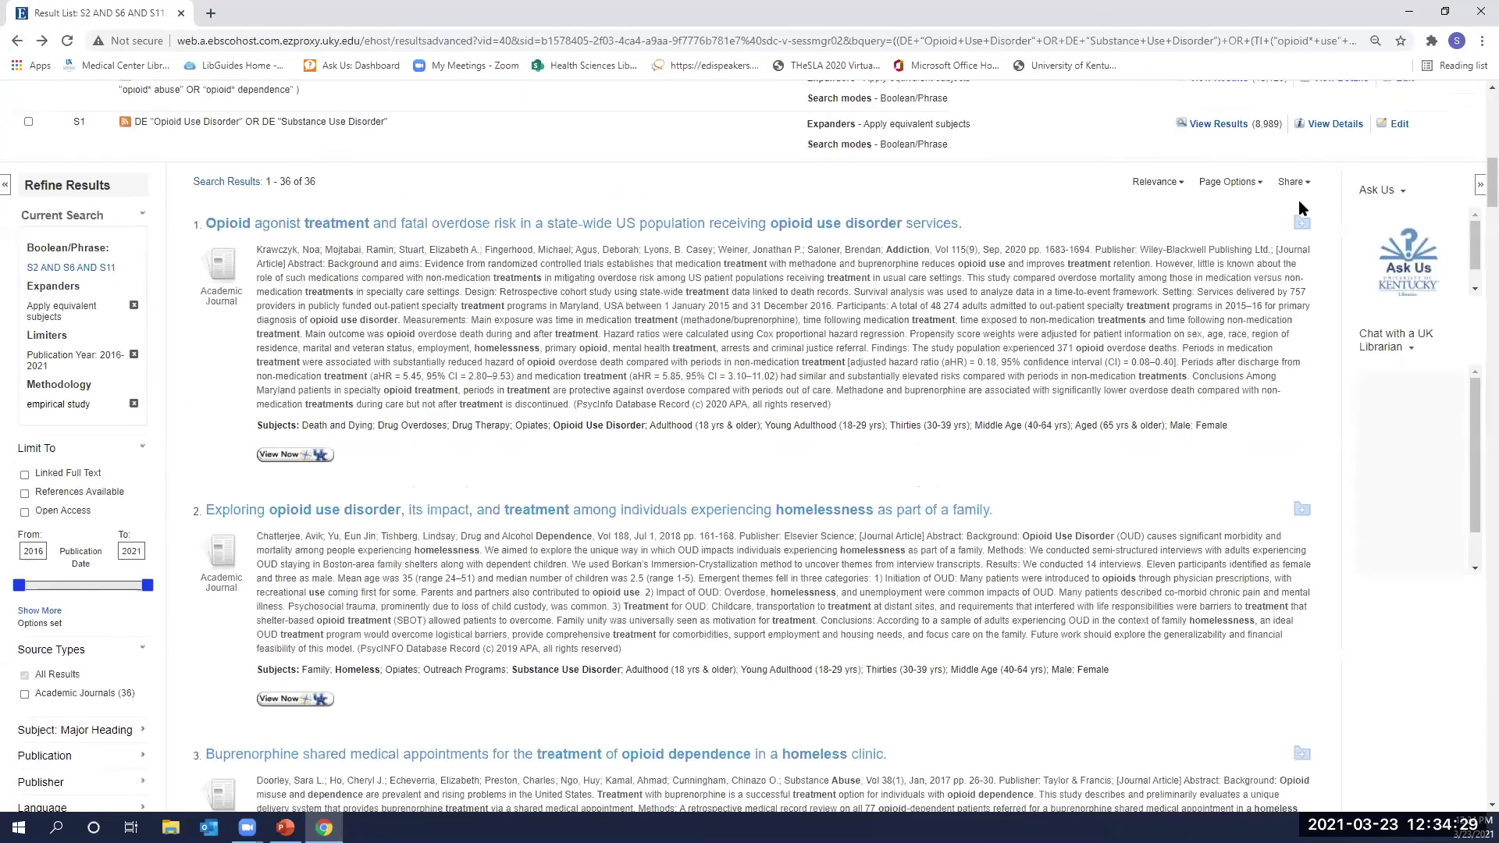
# Add all 36 results (1-36) to the folder from the Share menu.
pyautogui.scroll(1, 859, 355)
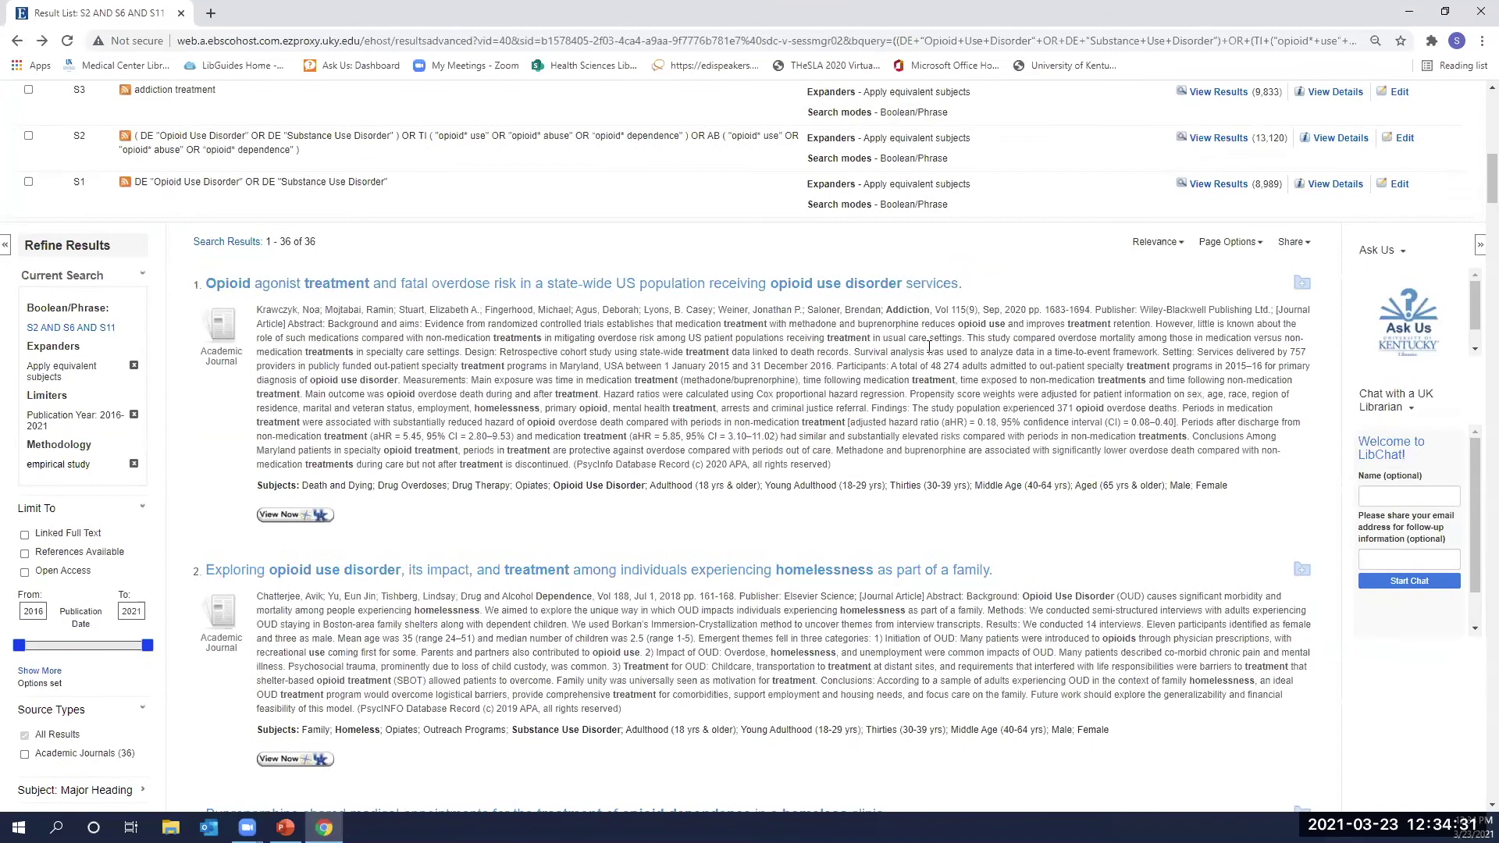
pyautogui.click(1291, 242)
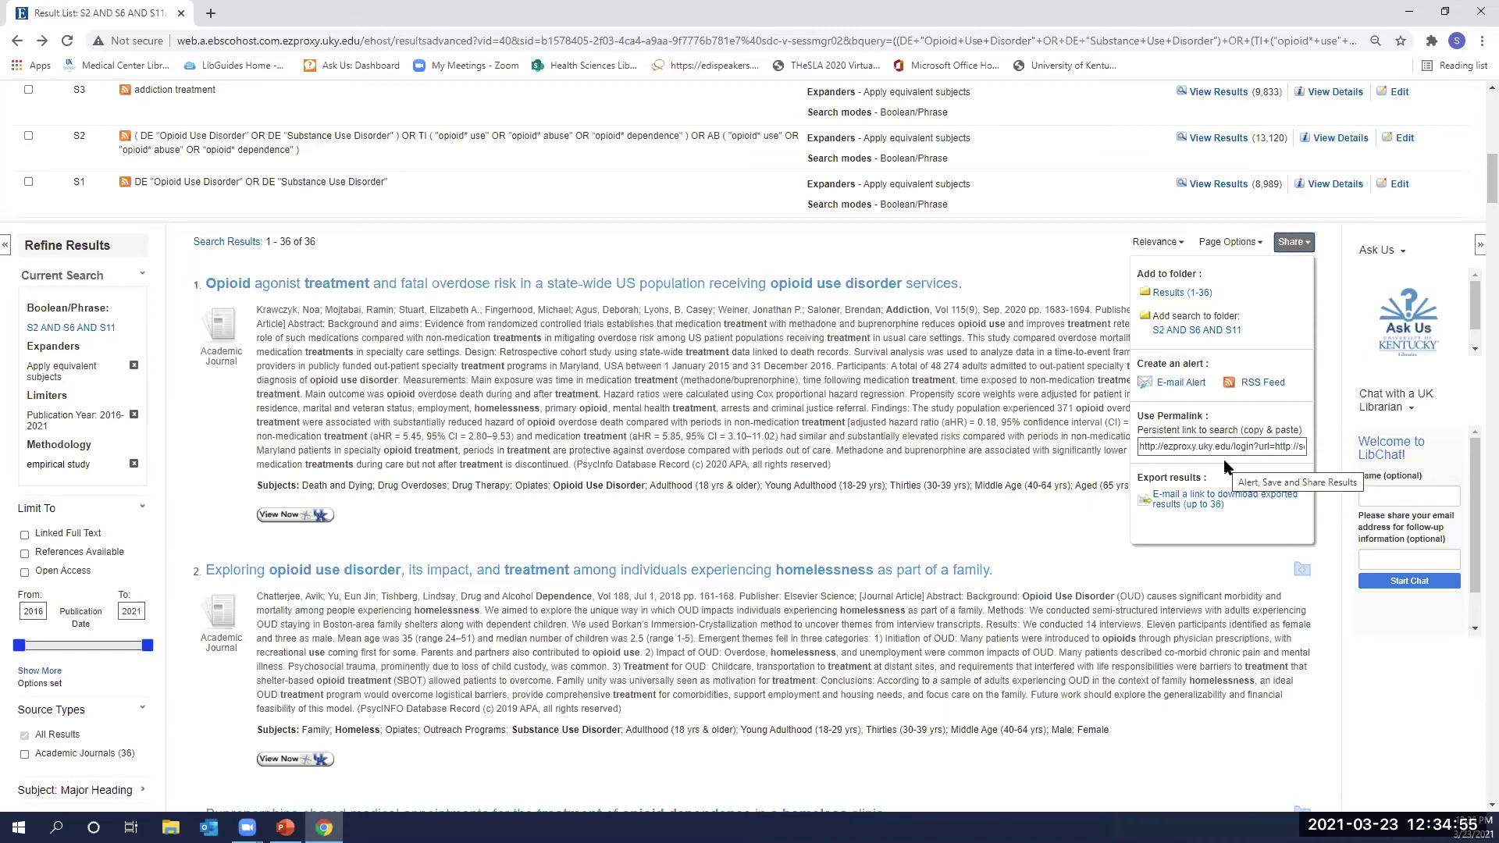
pyautogui.click(1168, 300)
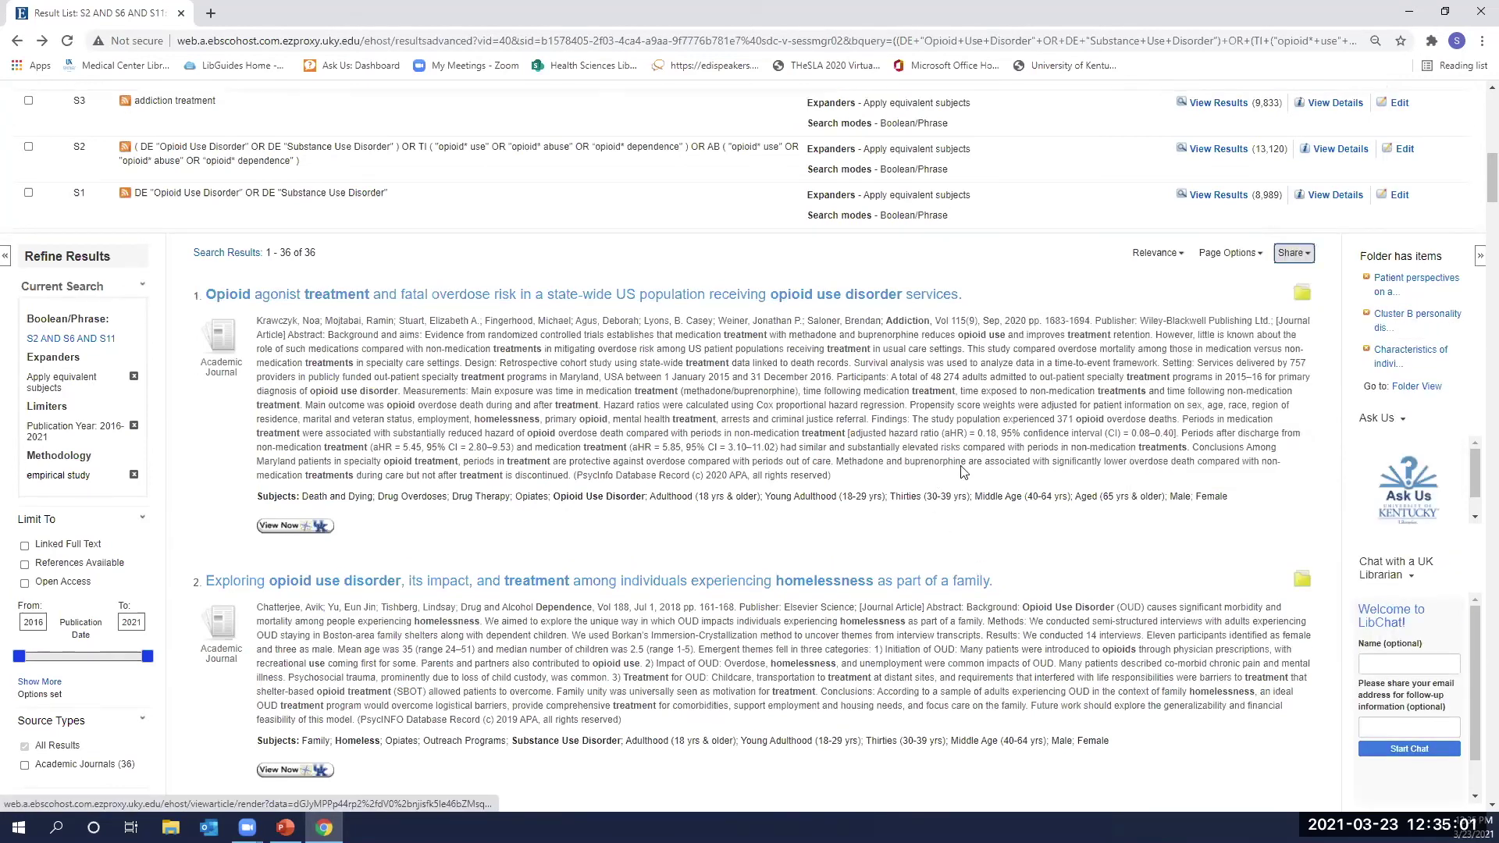
pyautogui.scroll(1, 994, 98)
pyautogui.scroll(8, 994, 98)
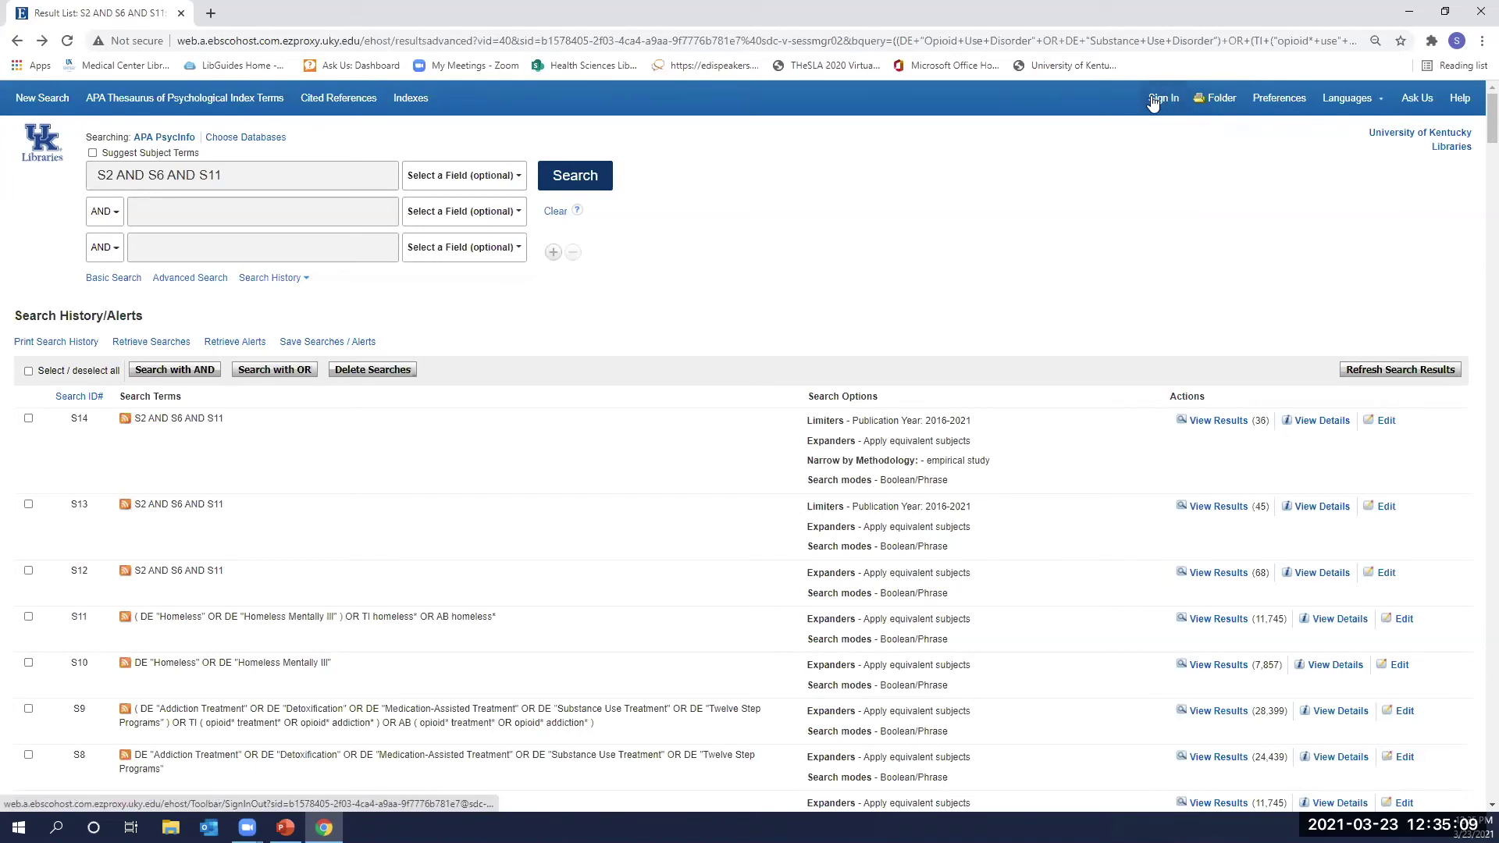
# Open the Folder contents and go to the 'Sign In to My EBSCOhost' page.
pyautogui.click(1207, 106)
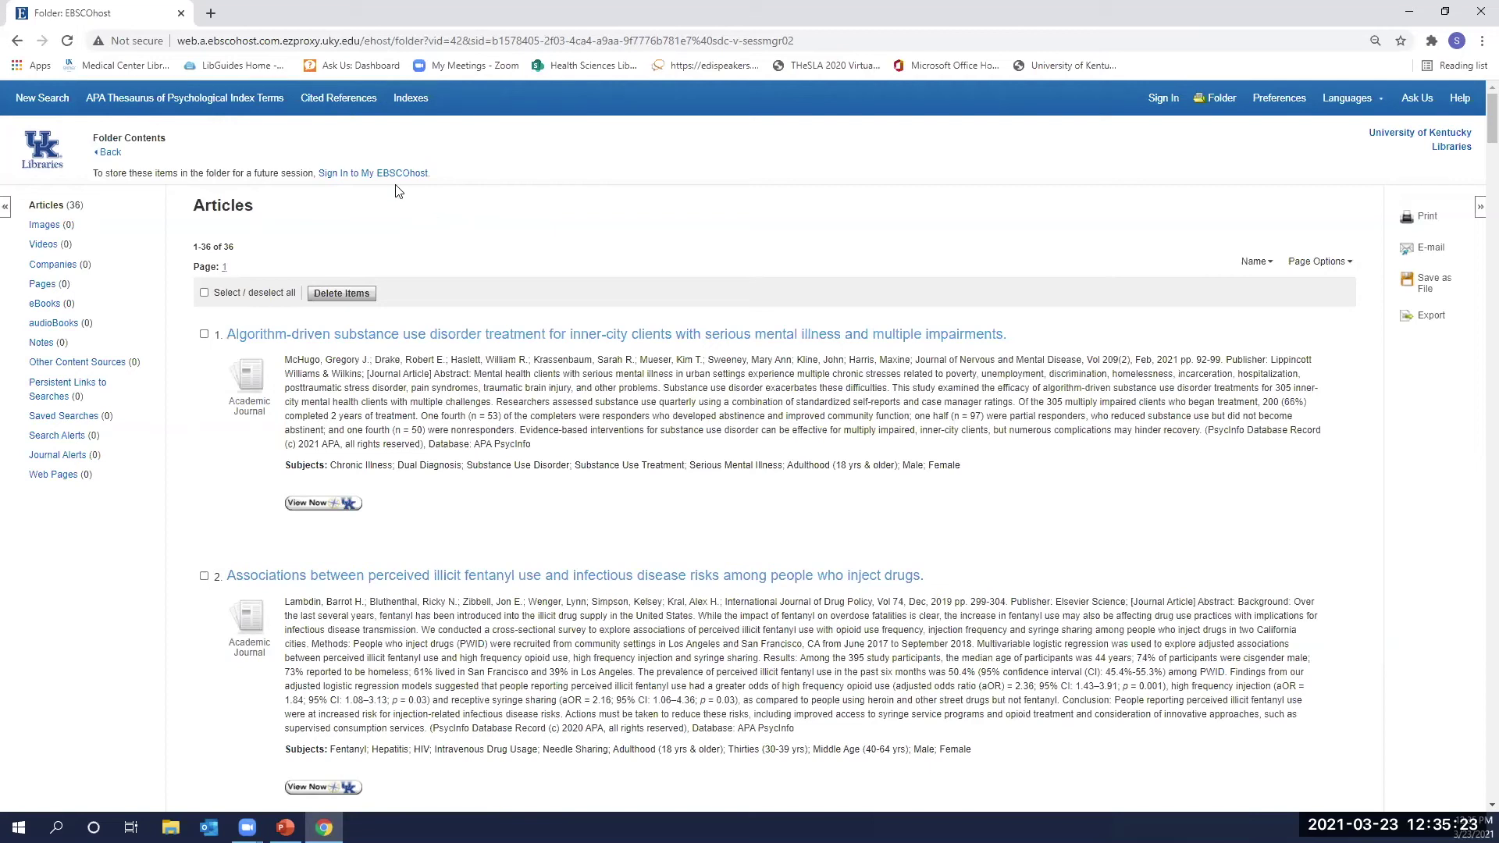
pyautogui.click(379, 173)
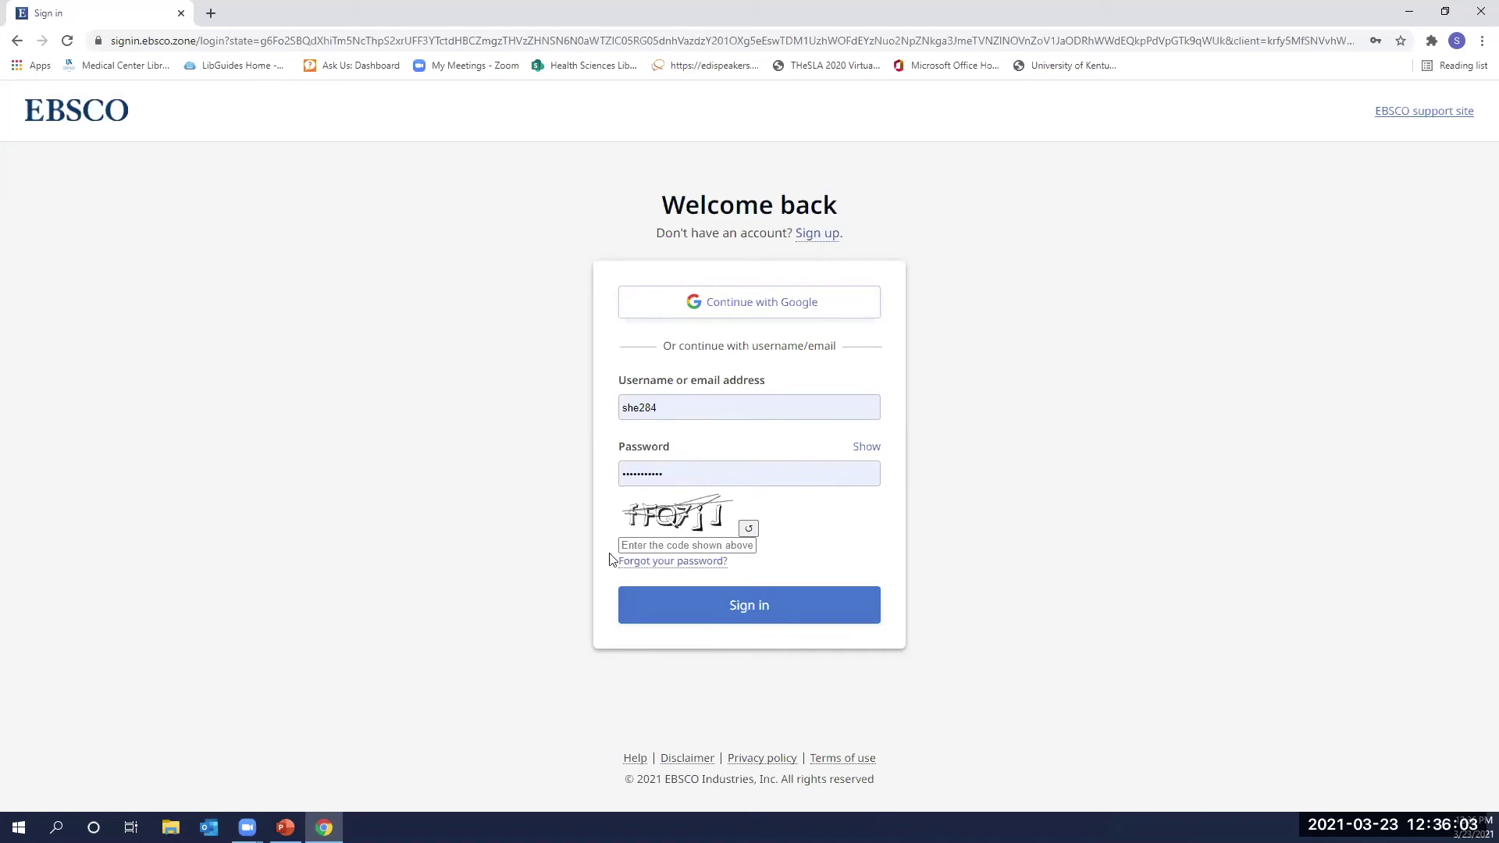
# Re-enter the account password and the verification code, then submit the sign-in form.
pyautogui.click(748, 609)
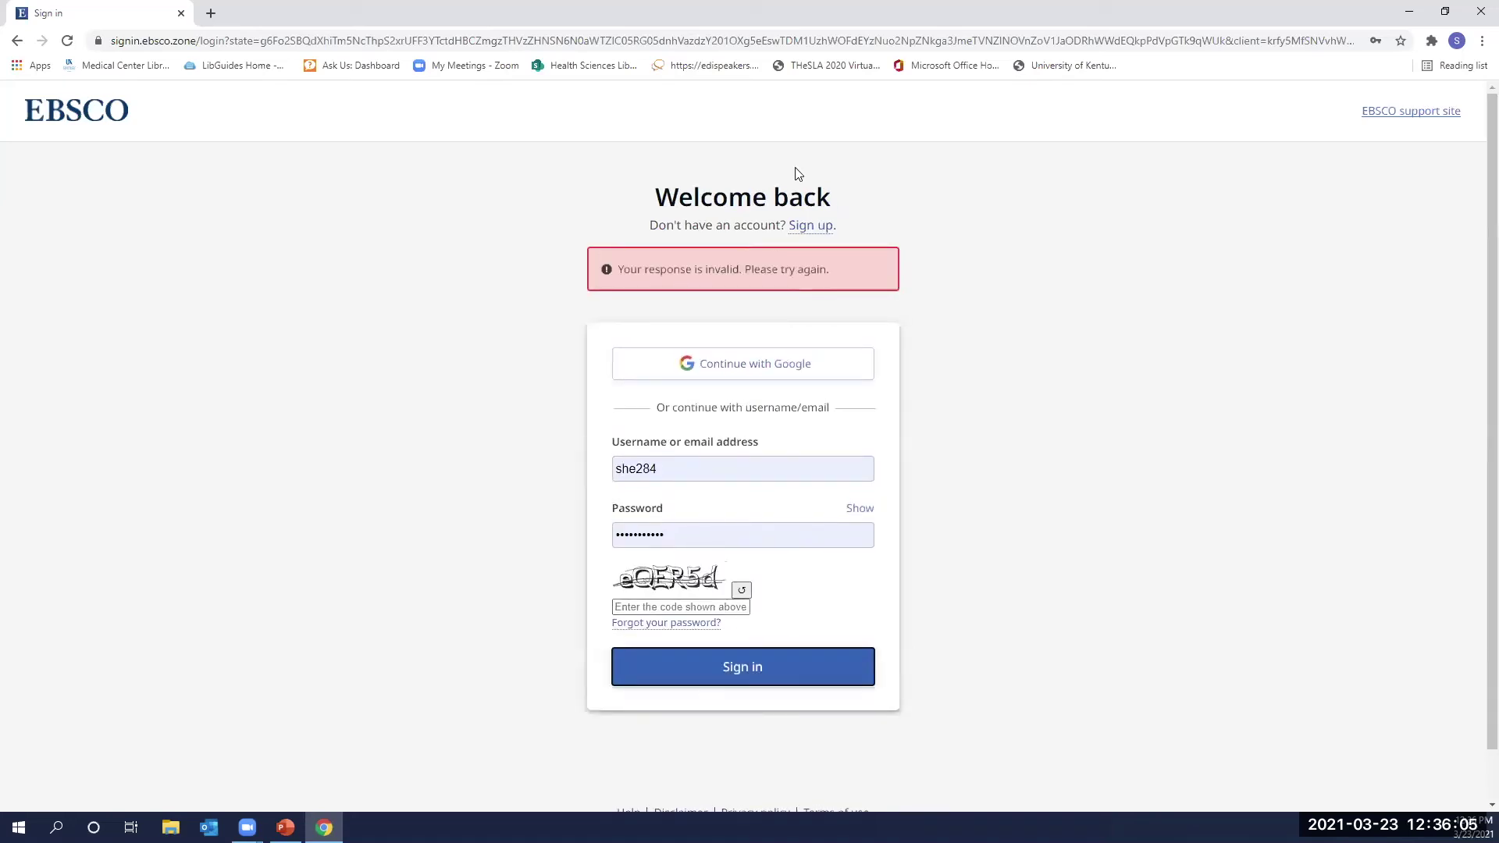
pyautogui.doubleClick(696, 539)
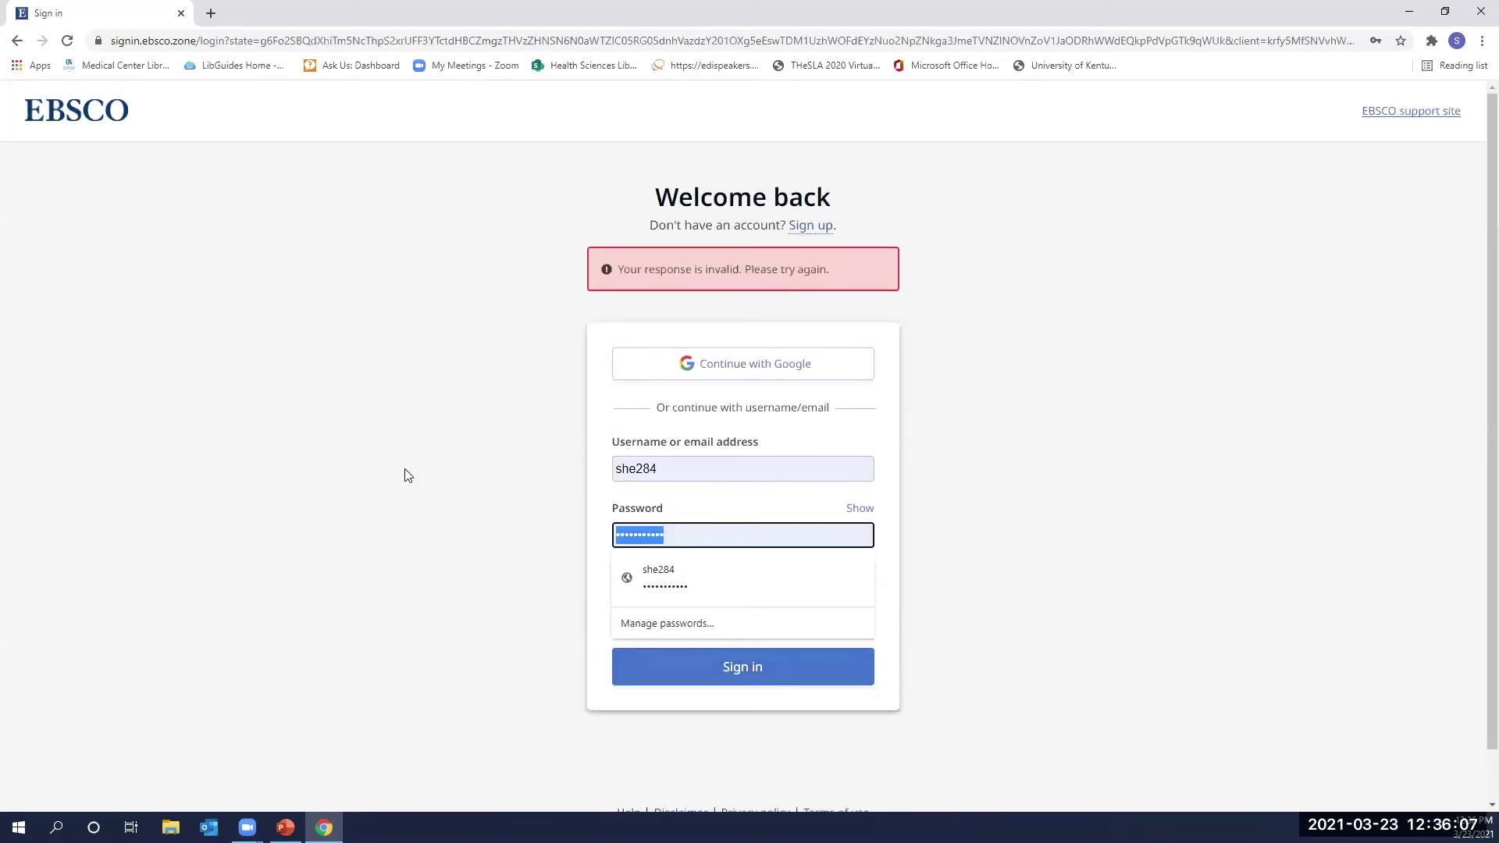
pyautogui.write('****')
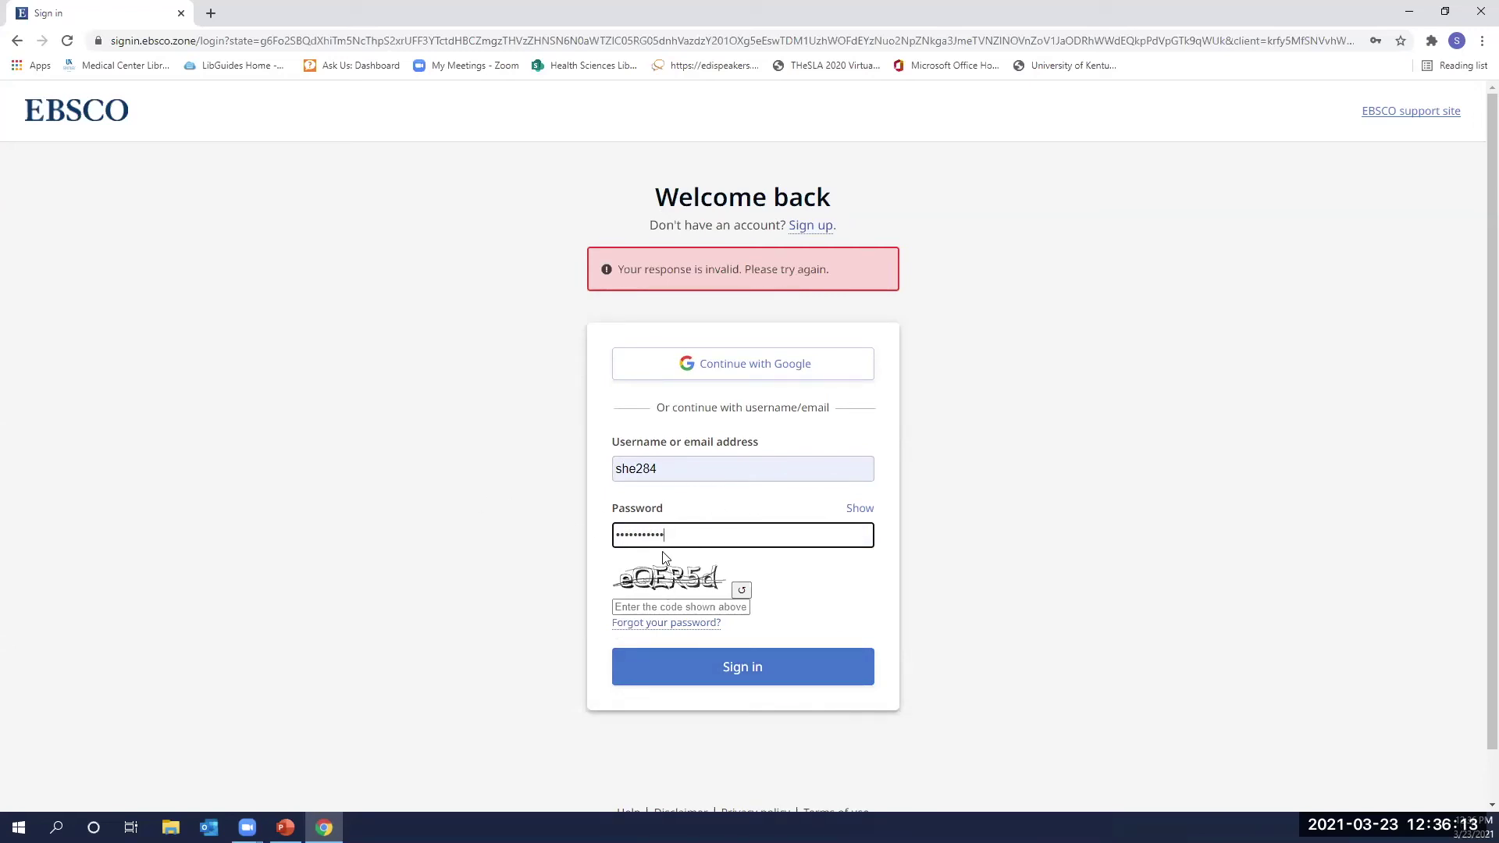
pyautogui.click(667, 604)
pyautogui.write('e')
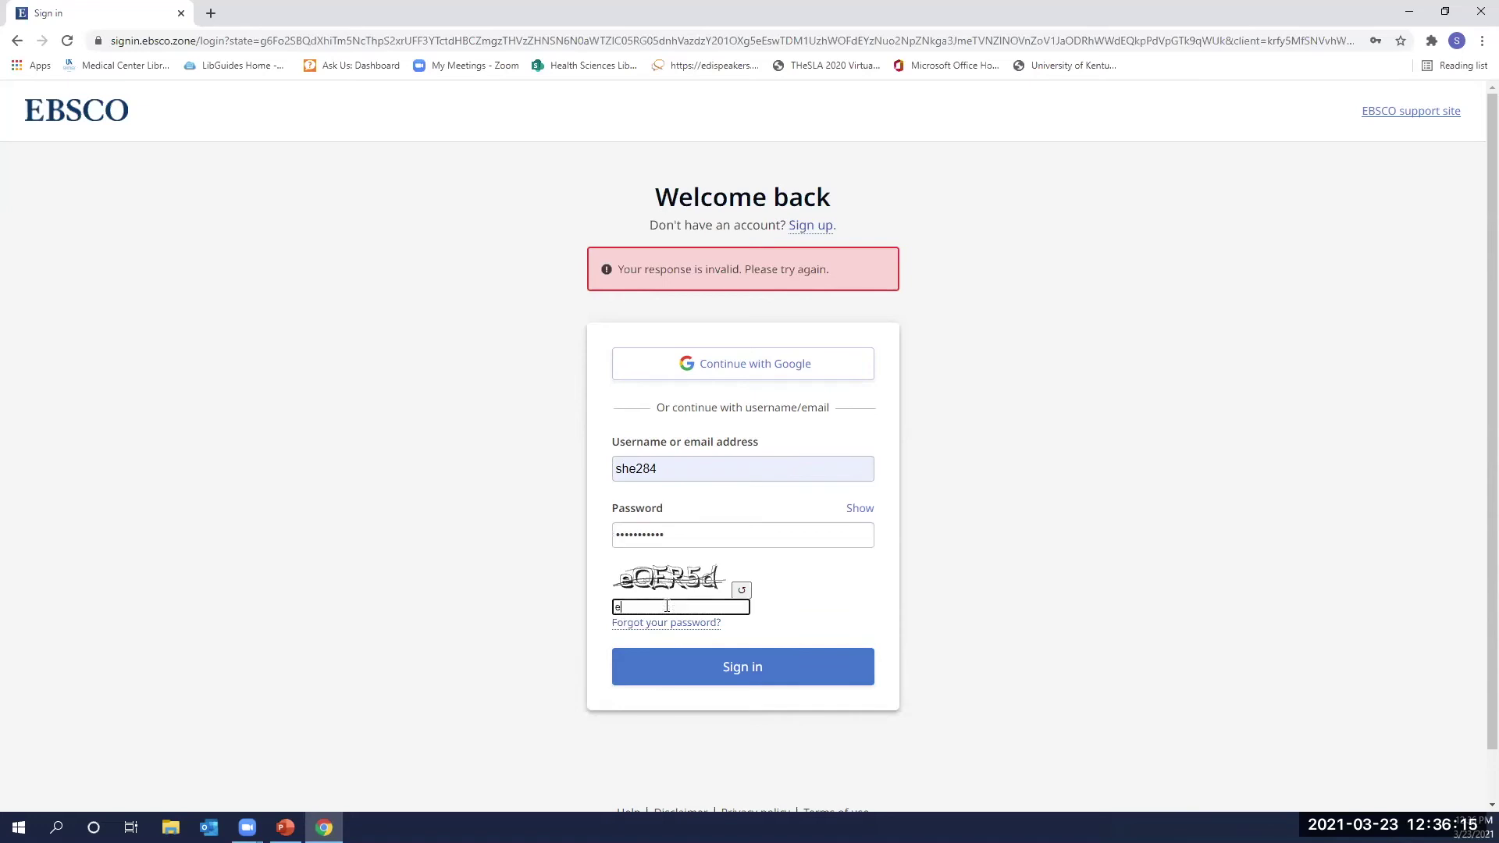
pyautogui.write('QER5D')
pyautogui.click(720, 668)
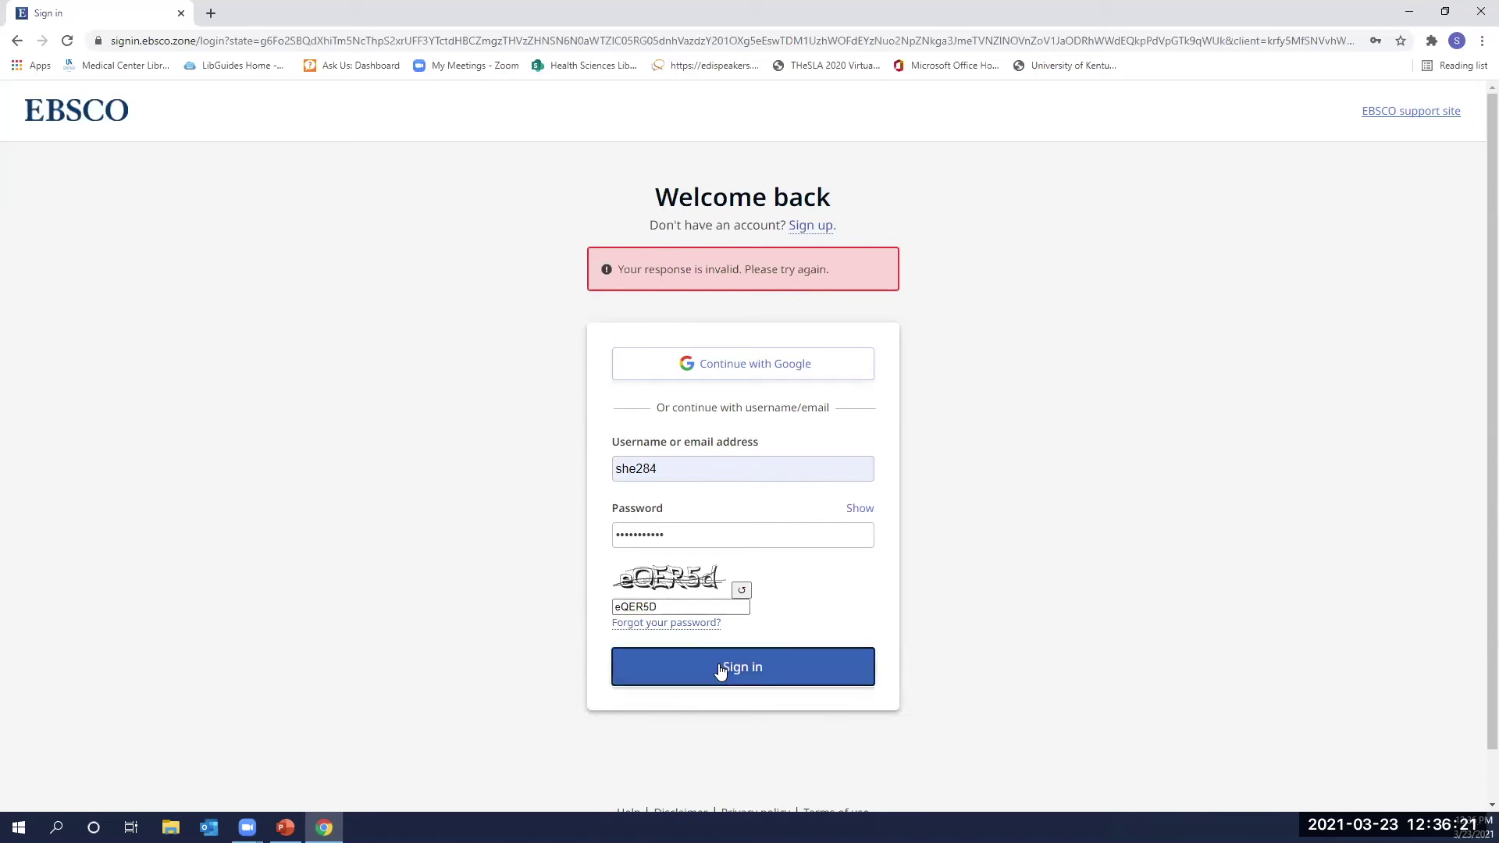
# Reselect the password, type the refreshed verification code, and sign in again.
pyautogui.moveTo(687, 534); pyautogui.dragTo(455, 543)
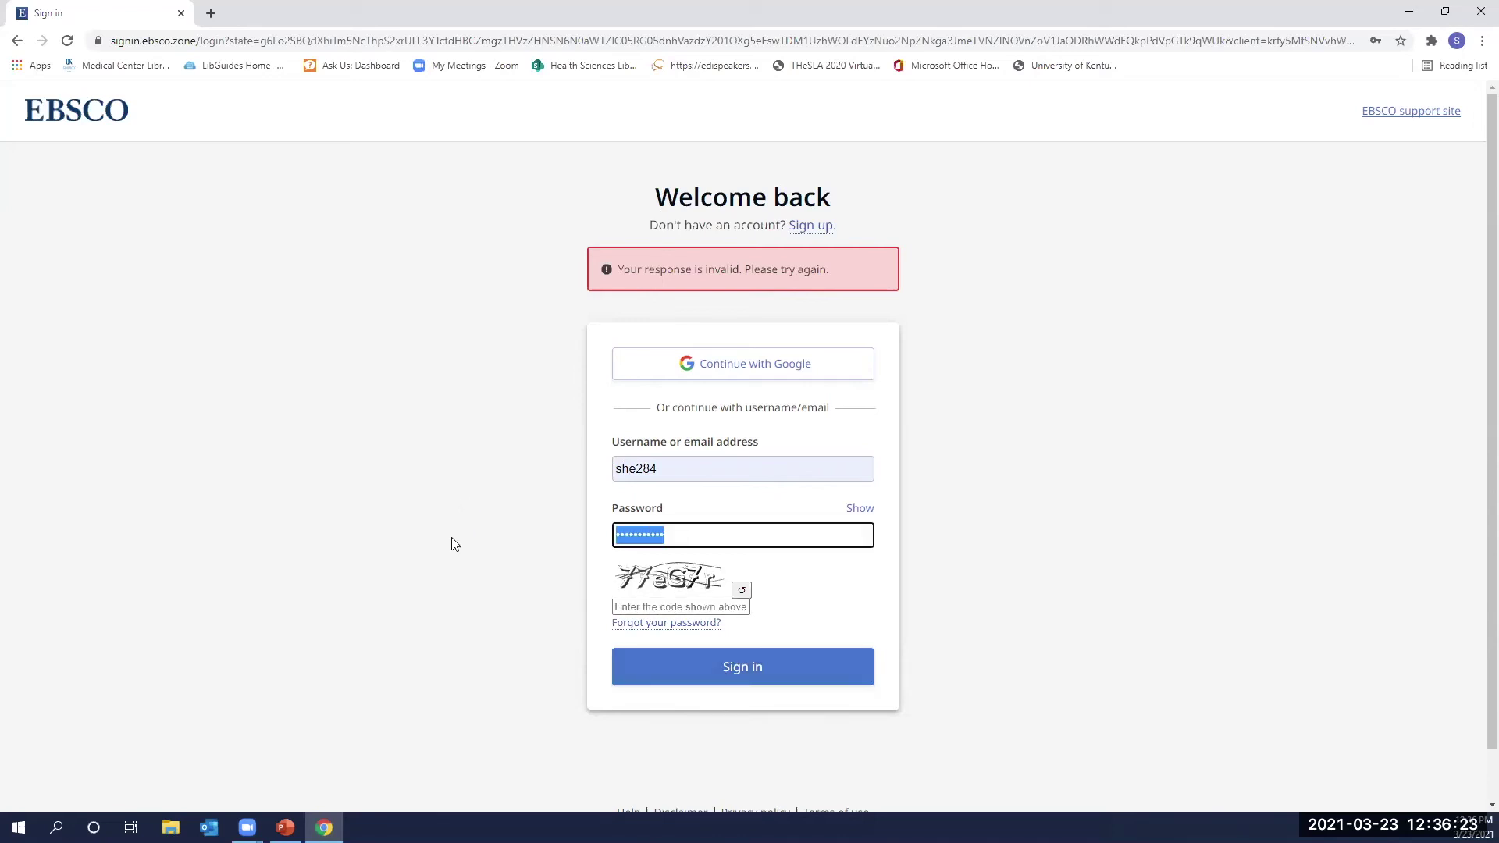
pyautogui.click(652, 606)
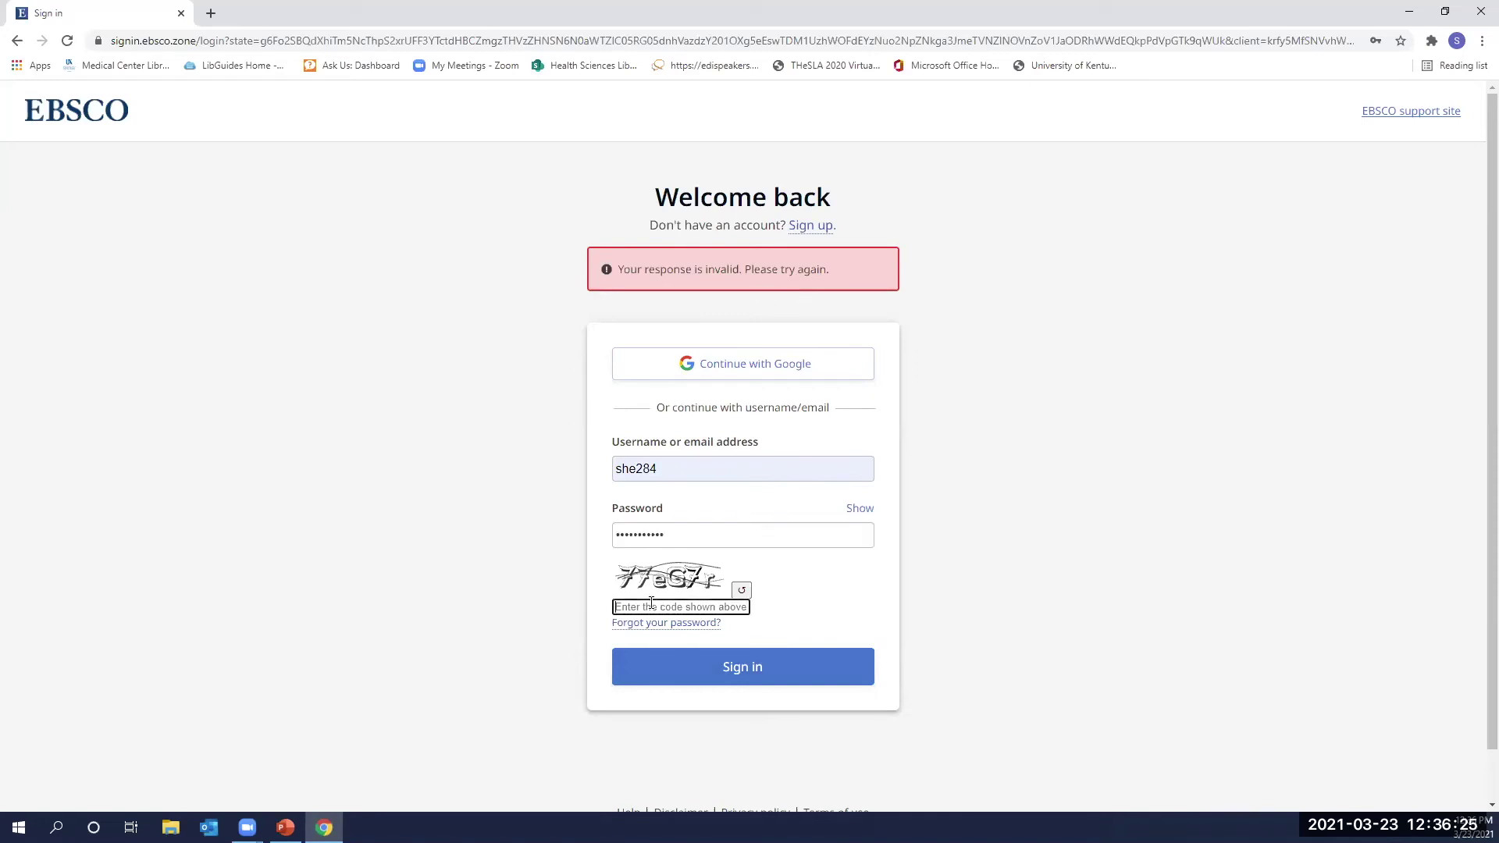
pyautogui.write('77eG7r')
pyautogui.click(760, 668)
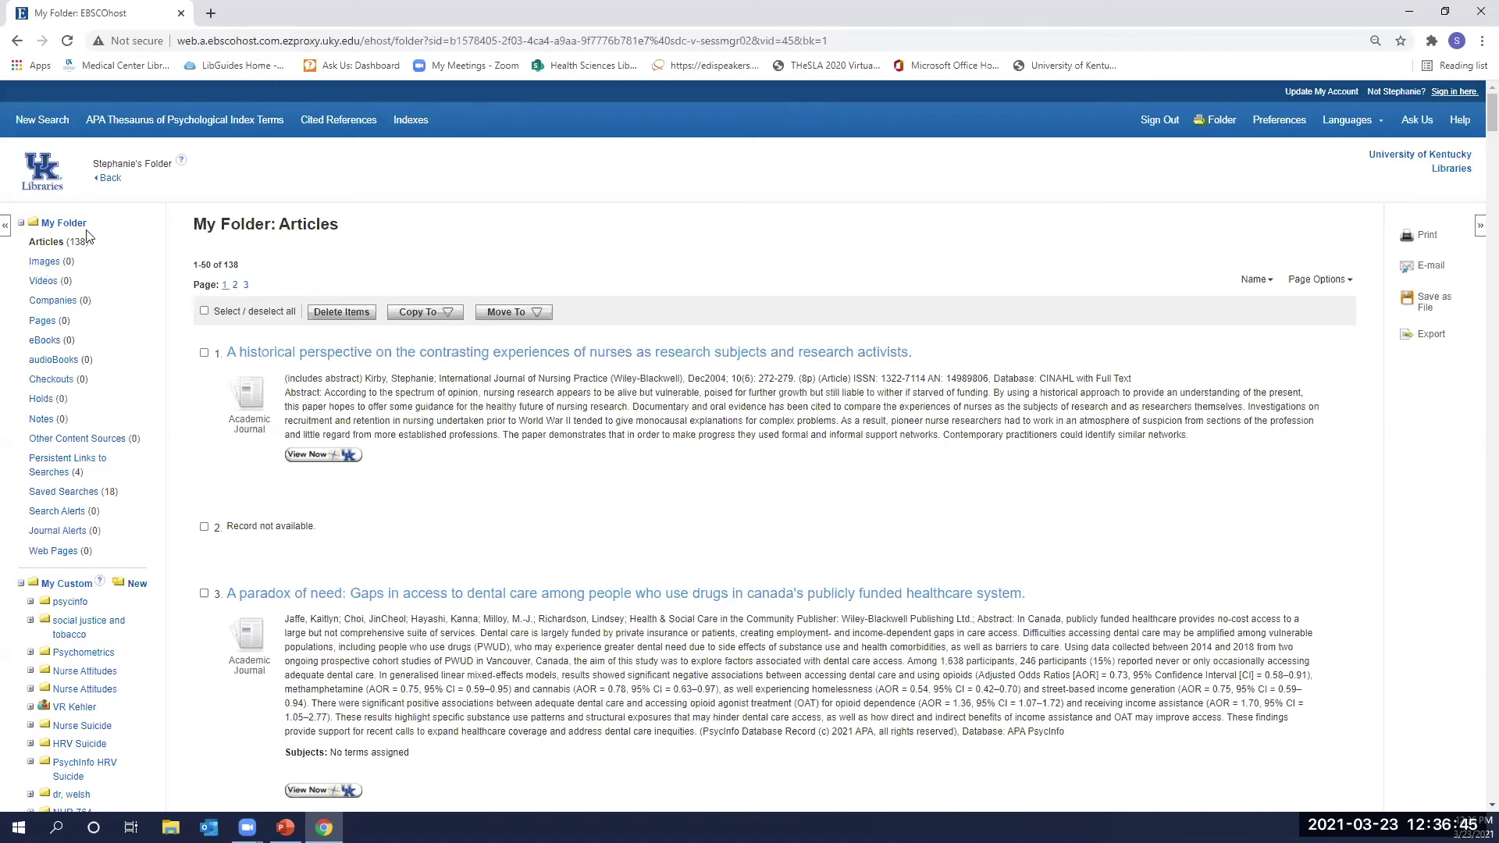
# Scroll down to My Custom folders and open the PsycInfo workshop folder.
pyautogui.scroll(-1, 111, 304)
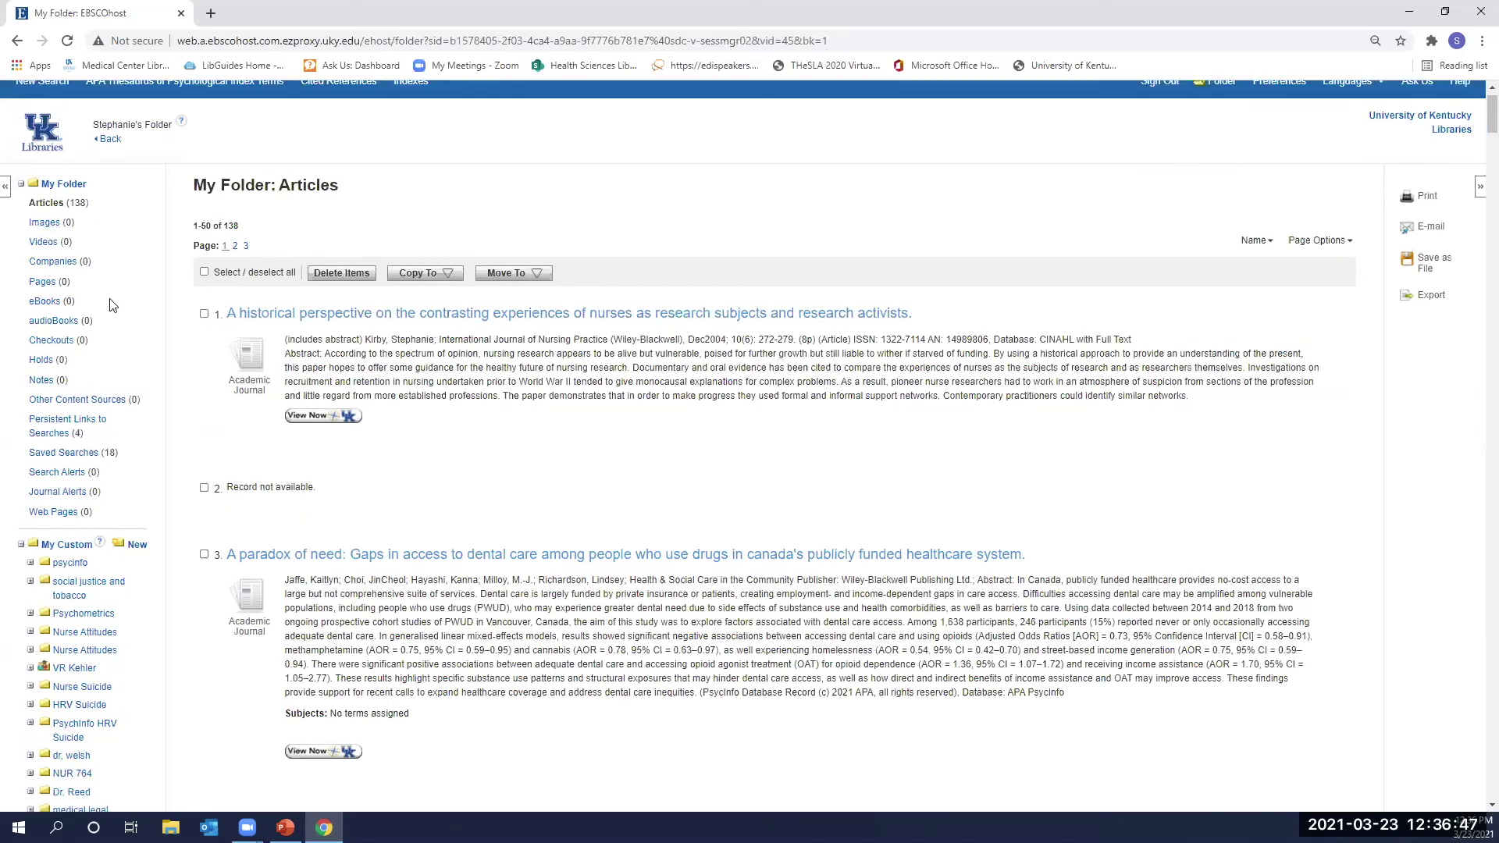
pyautogui.scroll(-1, 111, 379)
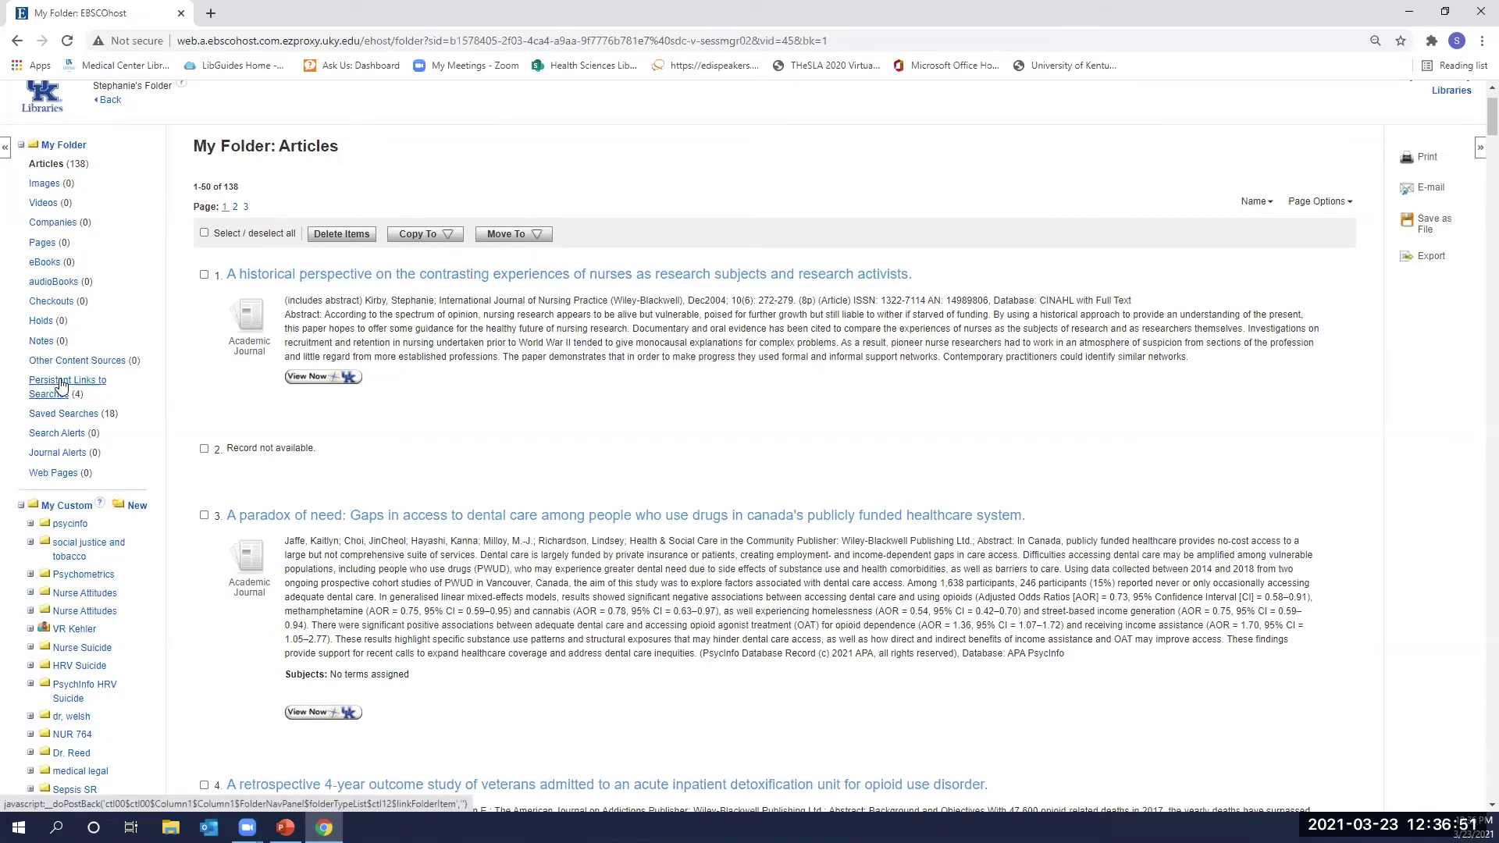
pyautogui.scroll(-1, 86, 368)
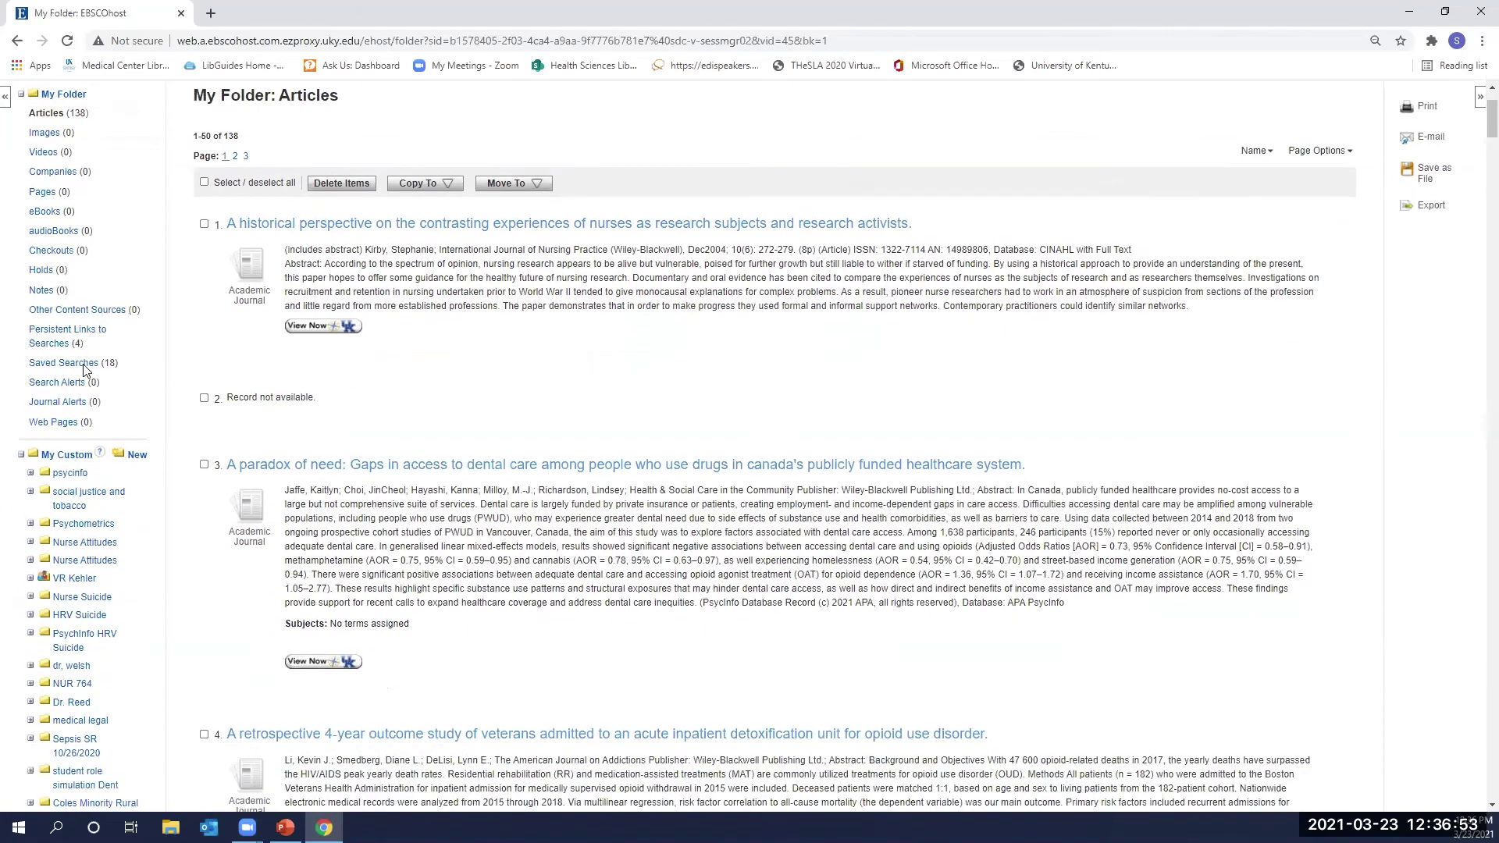
pyautogui.scroll(-1, 69, 382)
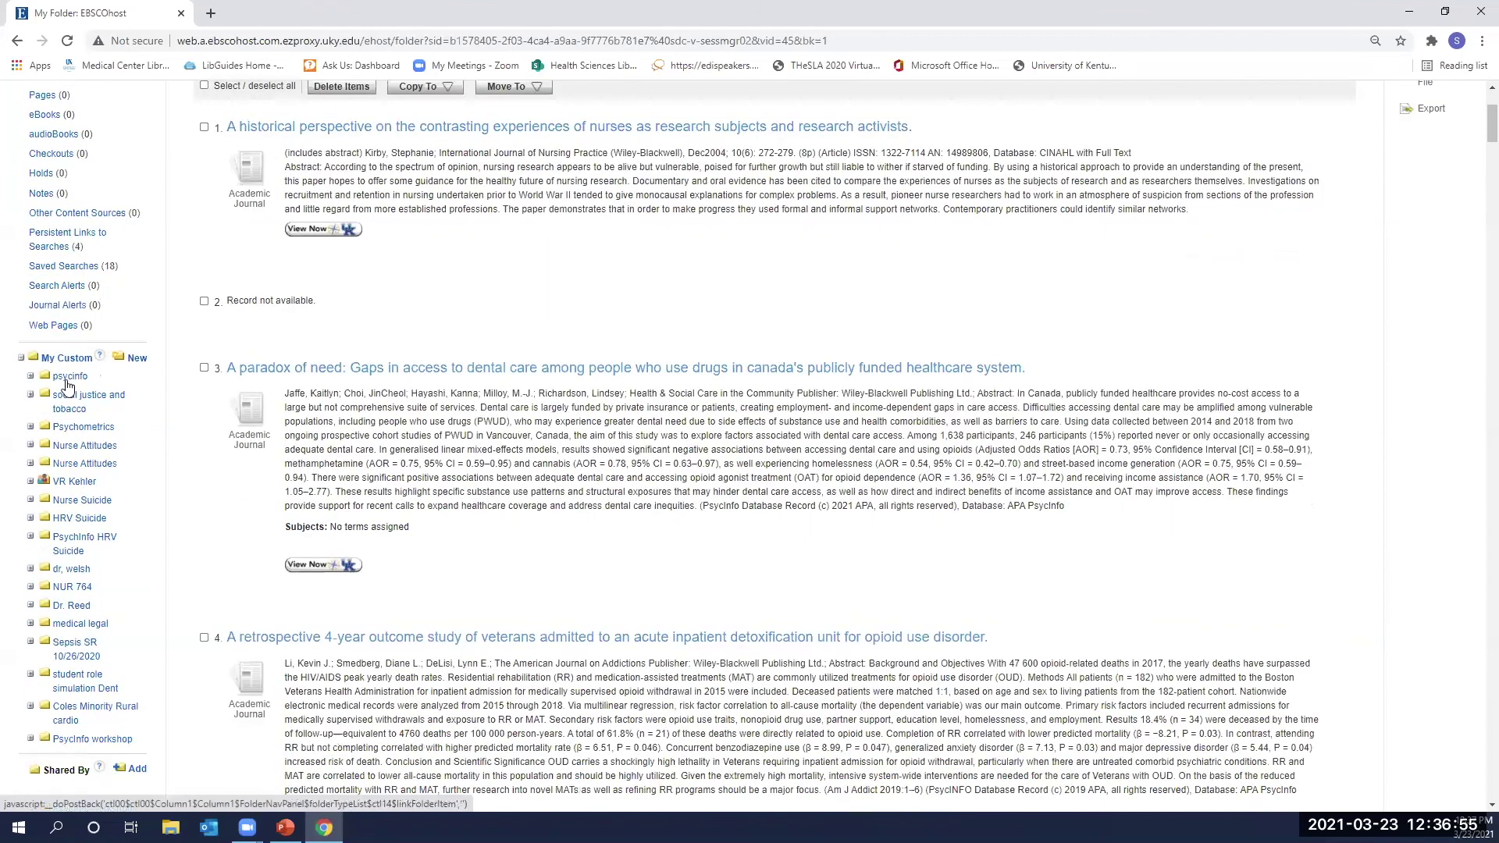
pyautogui.scroll(-2, 87, 577)
pyautogui.click(86, 576)
# Open the PsycInfo workshop folder's articles and try exporting all 45 of them.
pyautogui.click(50, 612)
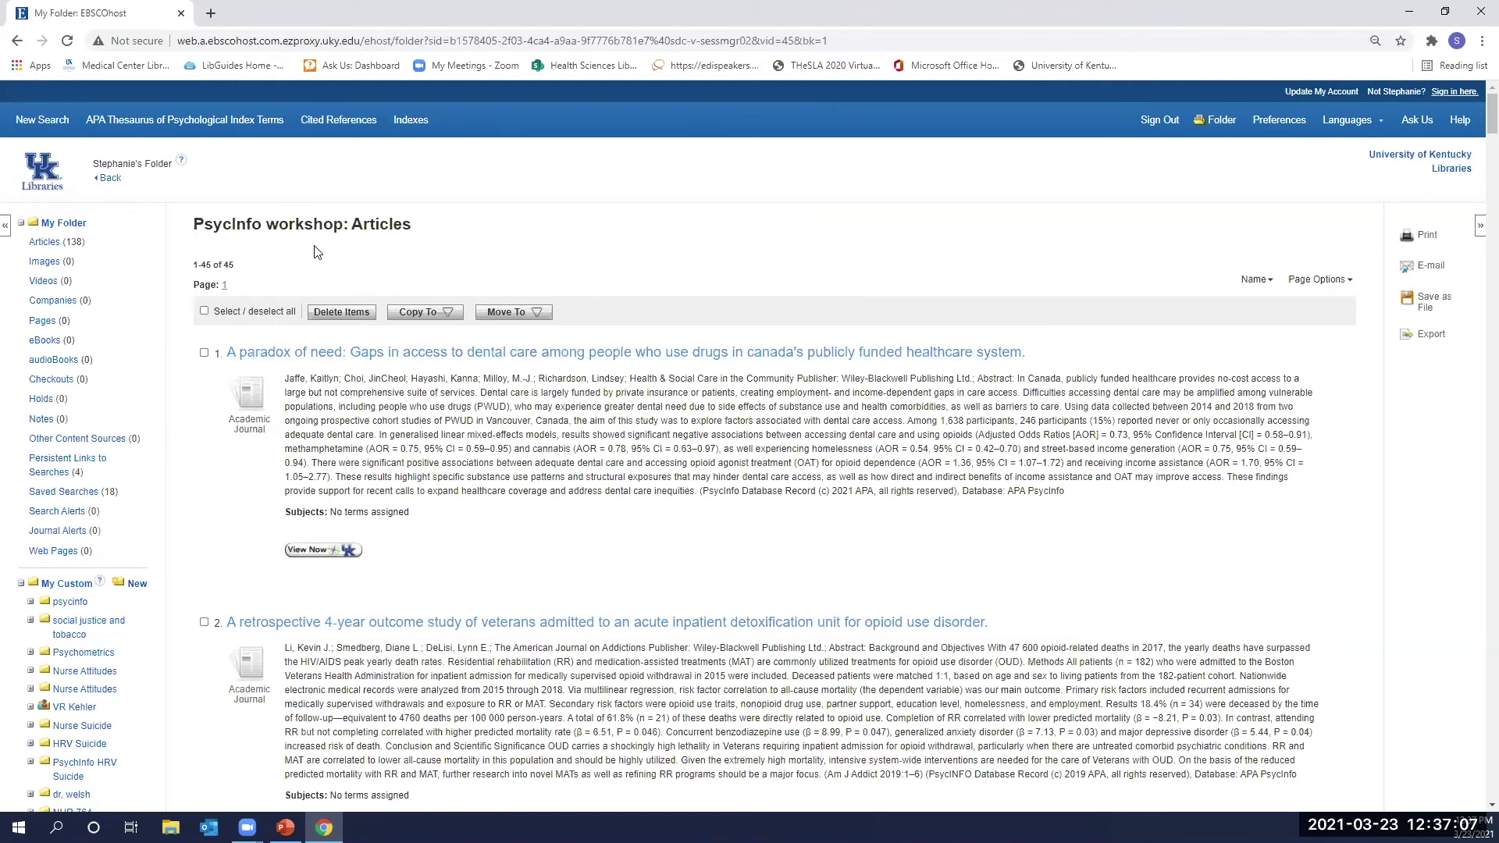
pyautogui.click(1432, 334)
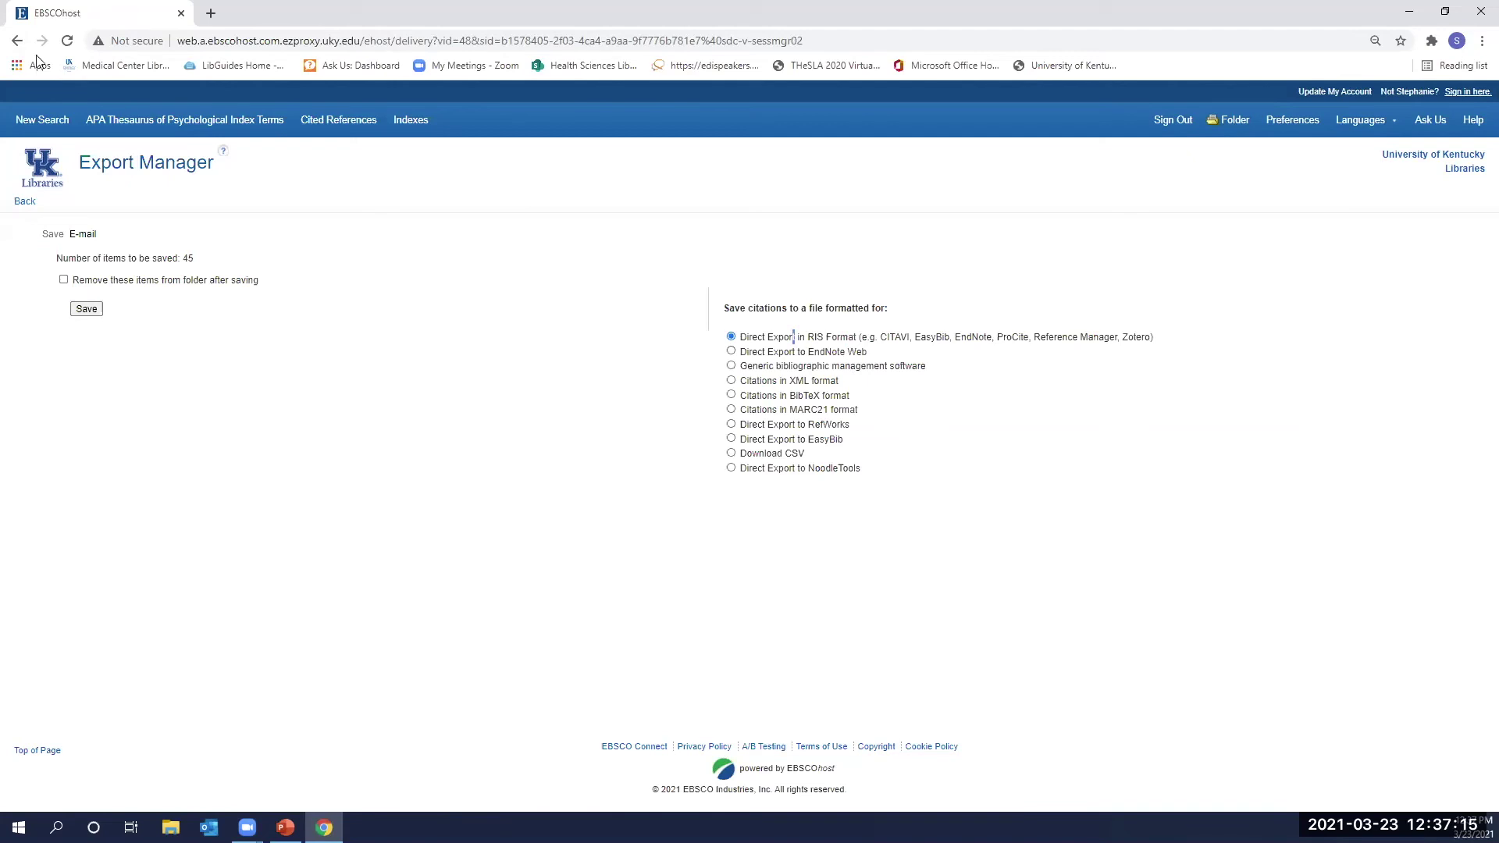
pyautogui.click(17, 41)
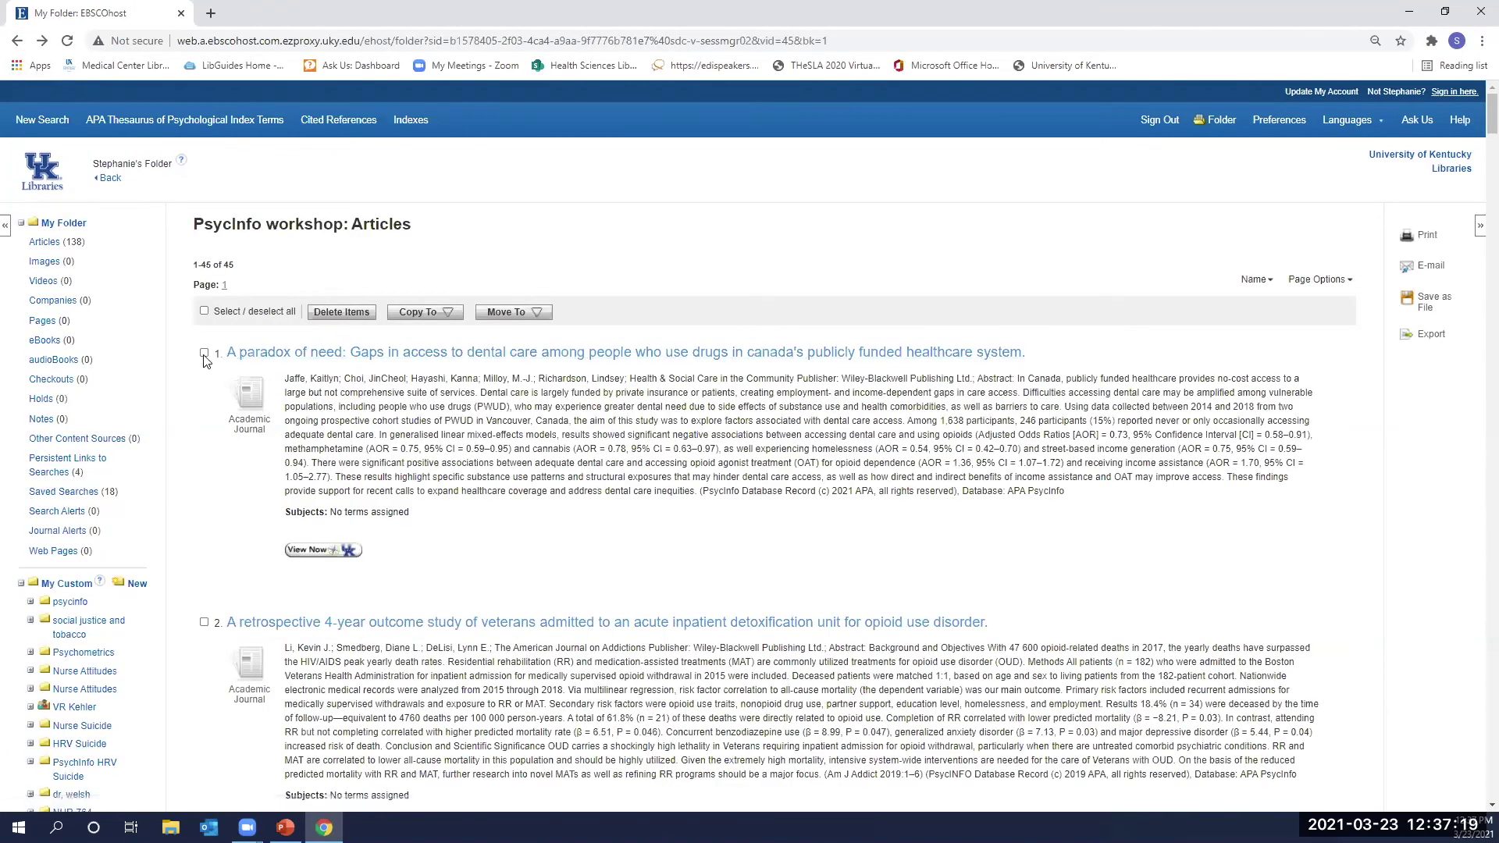
# Tick the second article, open the Move To folder list, and share the folder.
pyautogui.moveTo(248, 629); pyautogui.dragTo(251, 624)
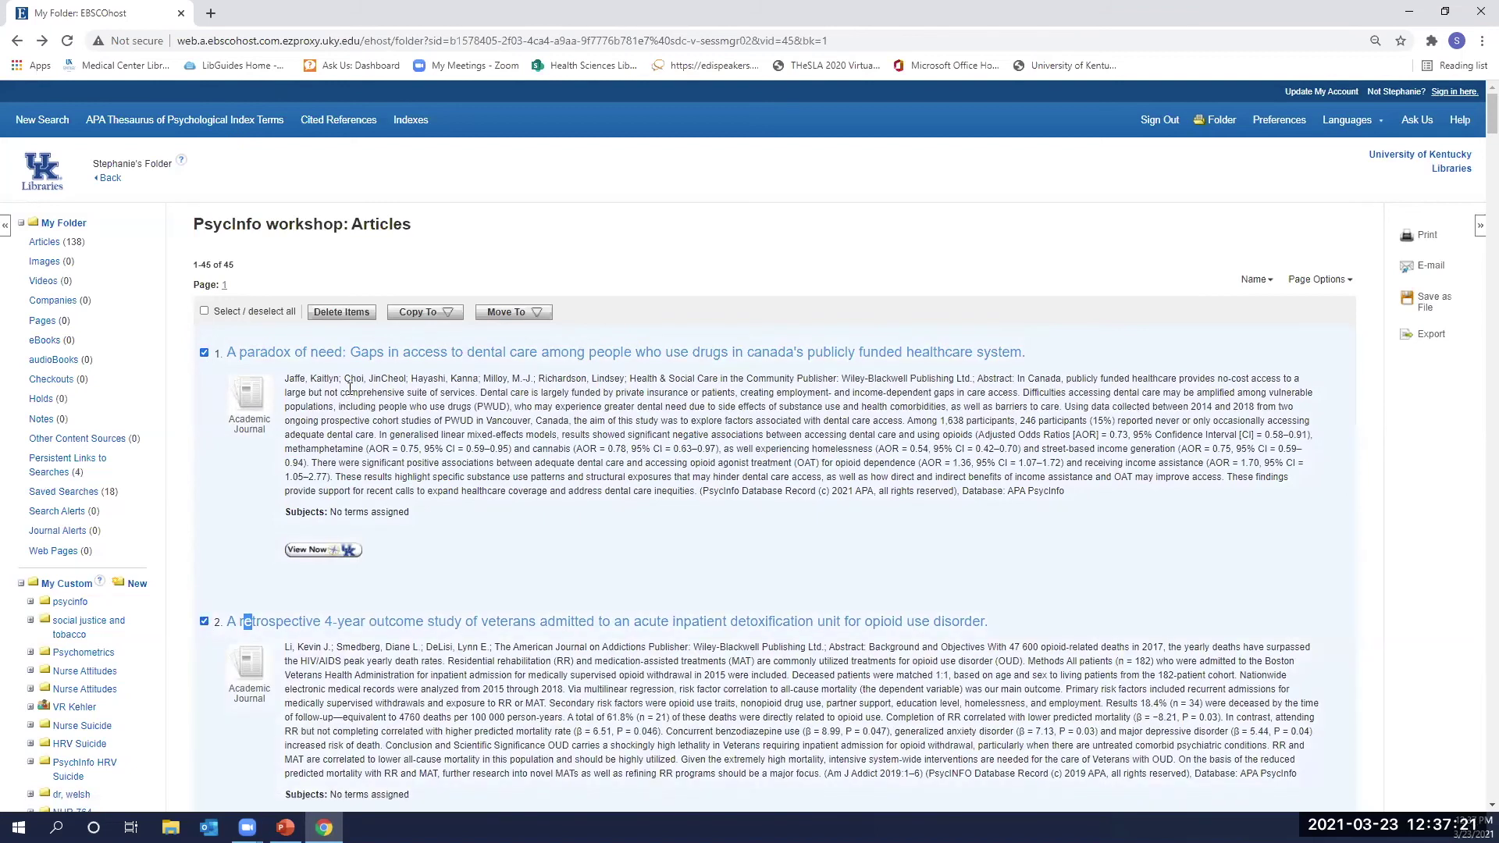
pyautogui.click(498, 309)
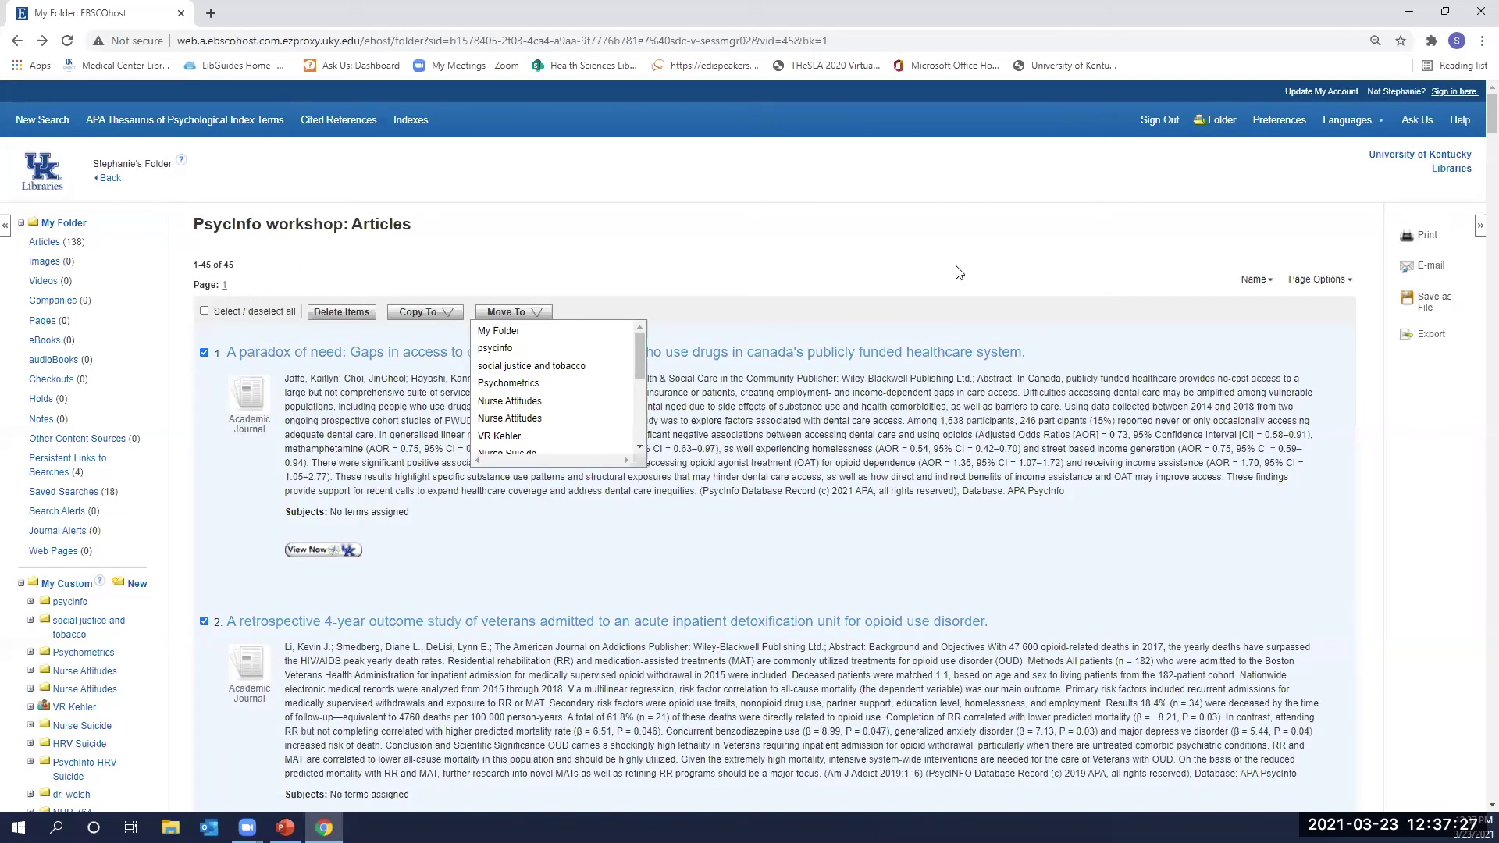
pyautogui.scroll(-3, 329, 412)
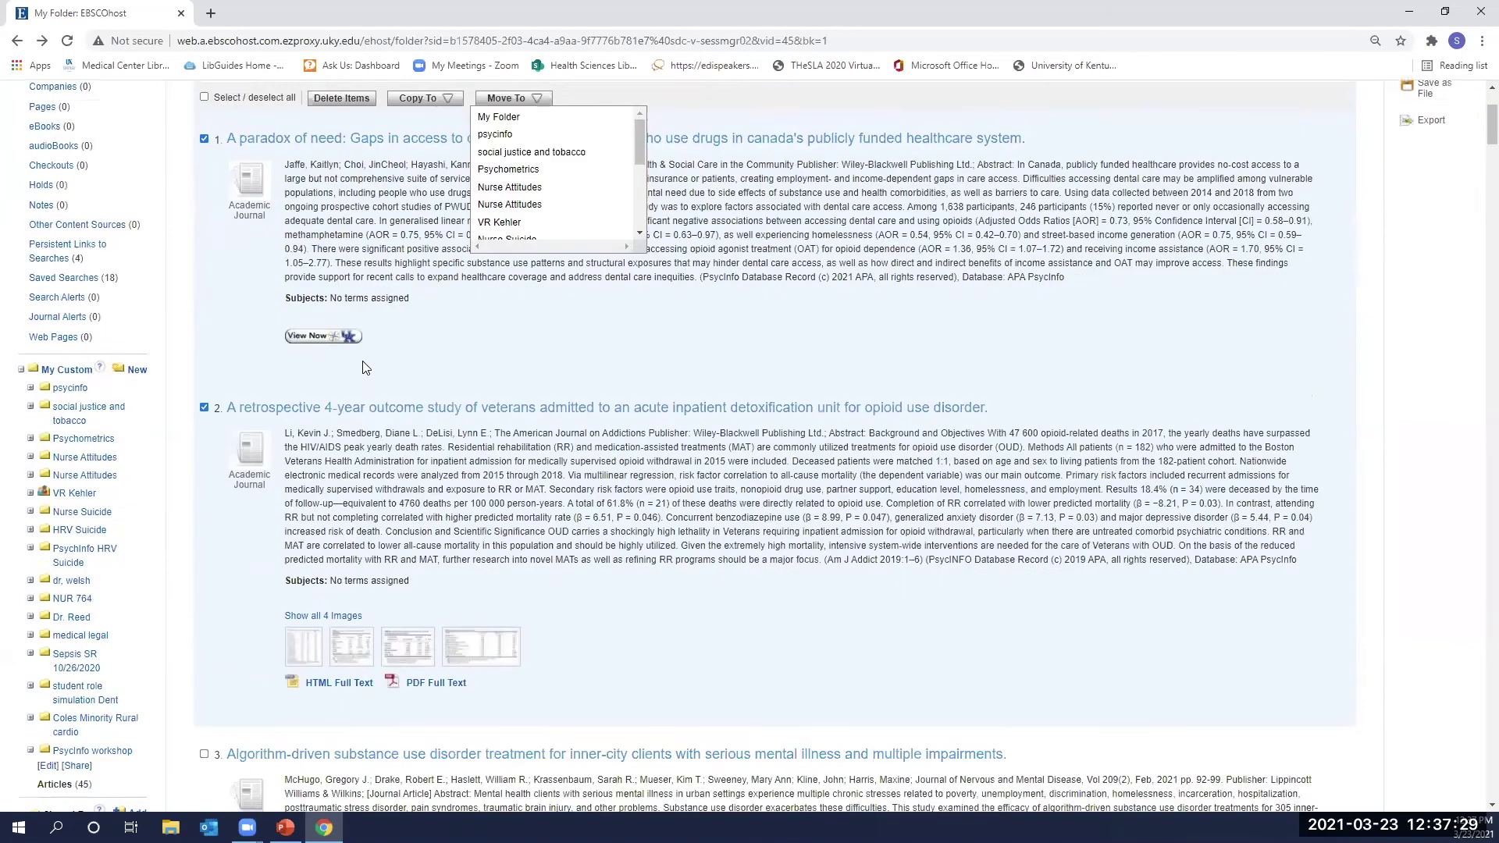
pyautogui.scroll(-2, 395, 361)
pyautogui.scroll(-1, 137, 449)
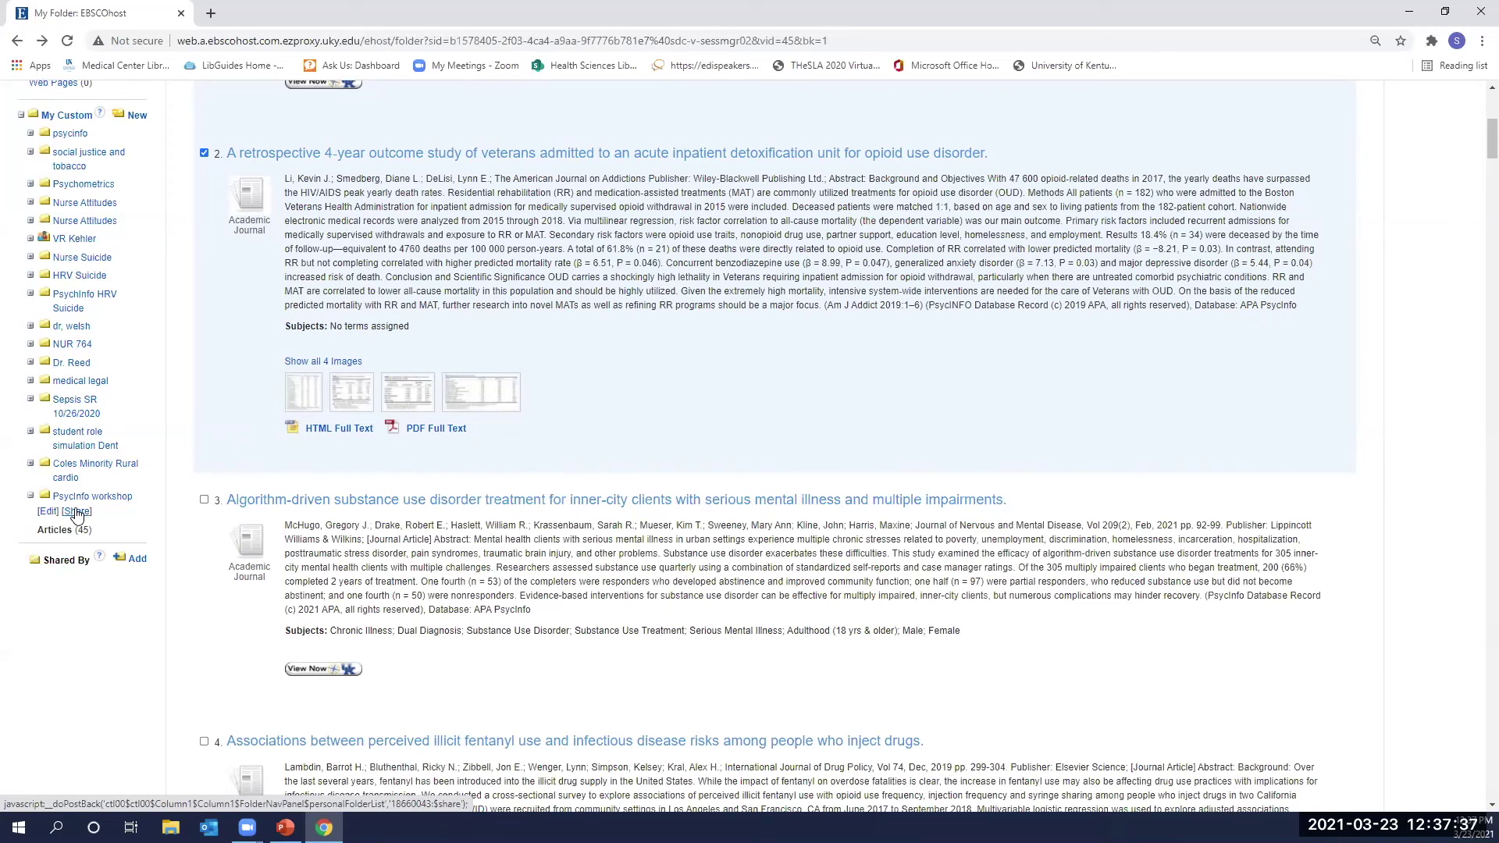
pyautogui.click(77, 513)
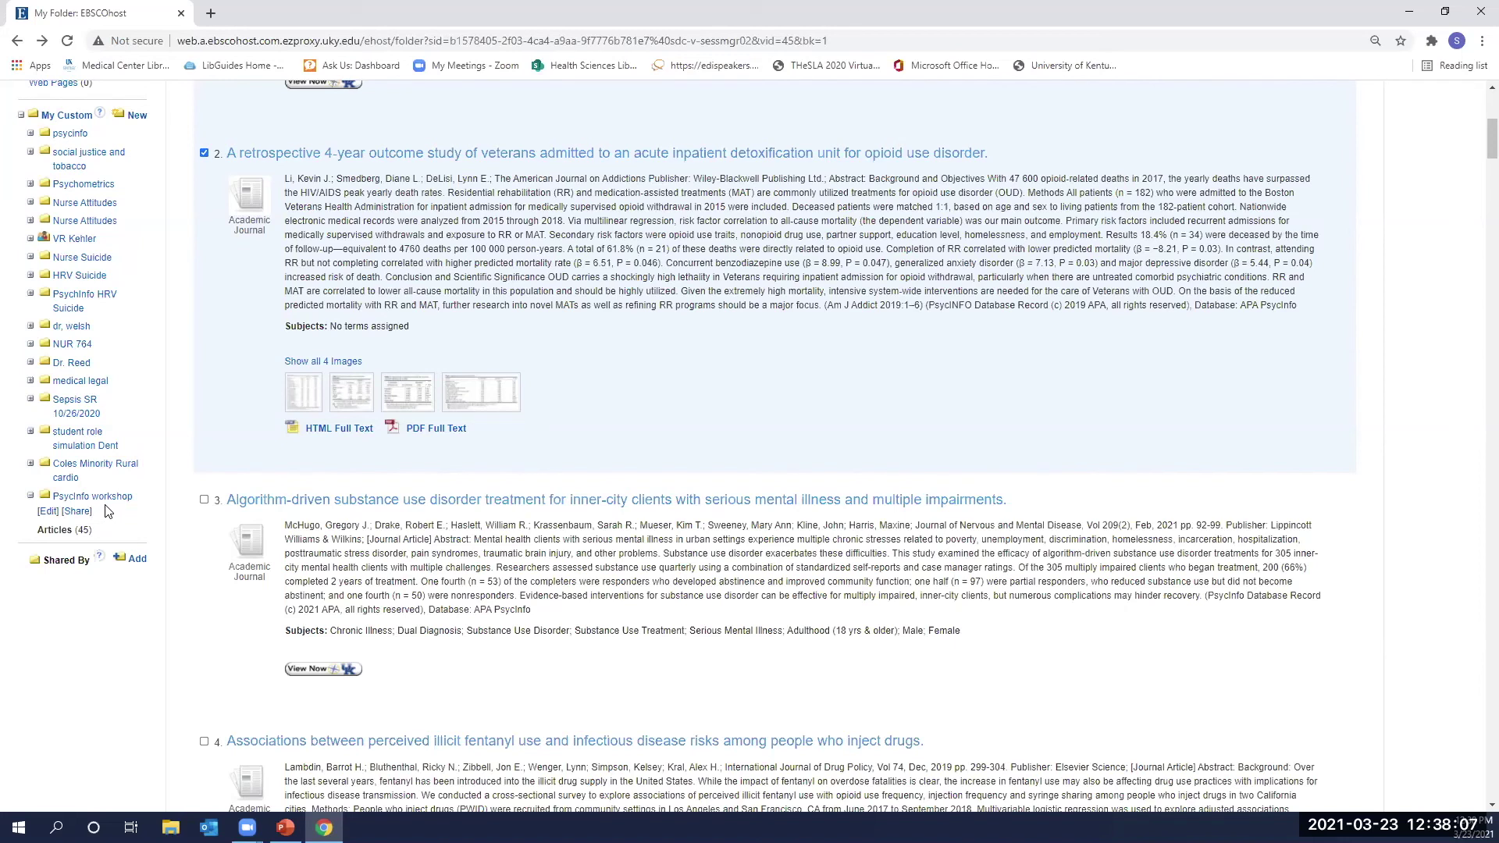
pyautogui.scroll(6, 101, 515)
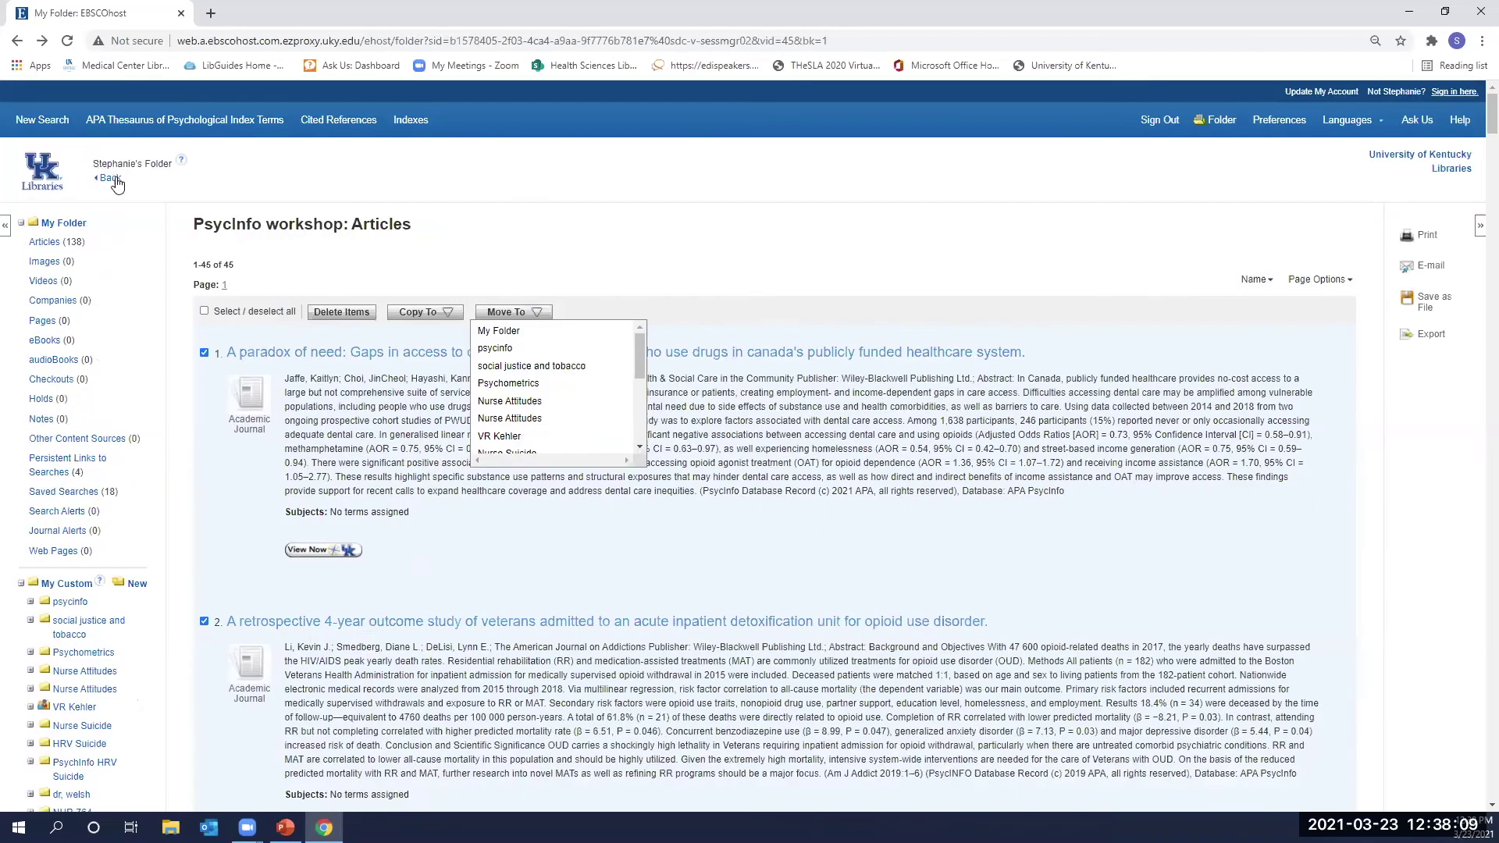
# Return from the folder to the S2 AND S6 AND S11 results page.
pyautogui.click(110, 179)
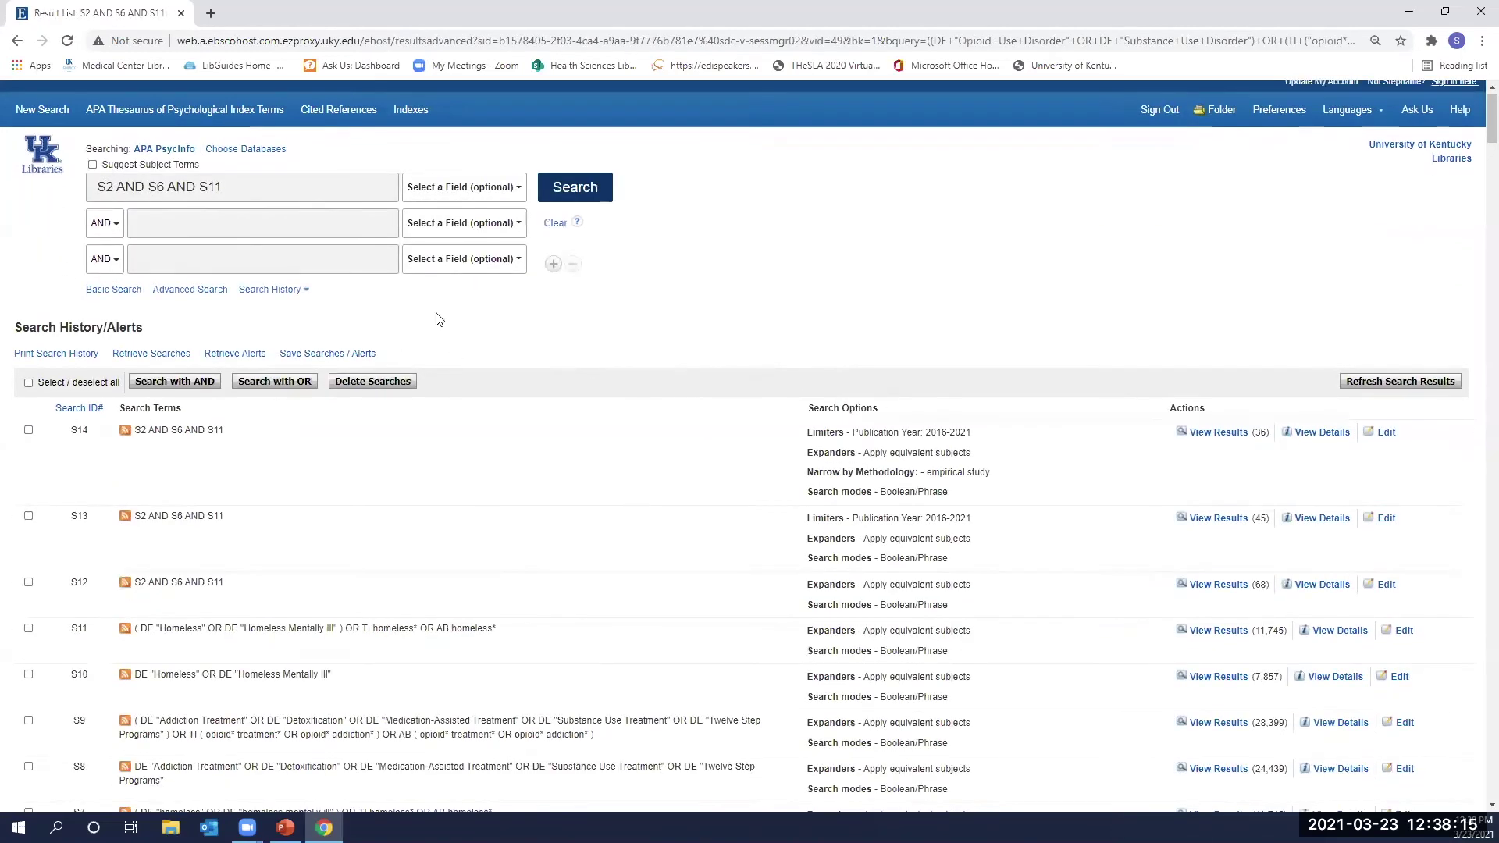
pyautogui.scroll(-2, 272, 234)
pyautogui.scroll(-3, 755, 388)
pyautogui.scroll(2, 756, 388)
pyautogui.scroll(2, 685, 372)
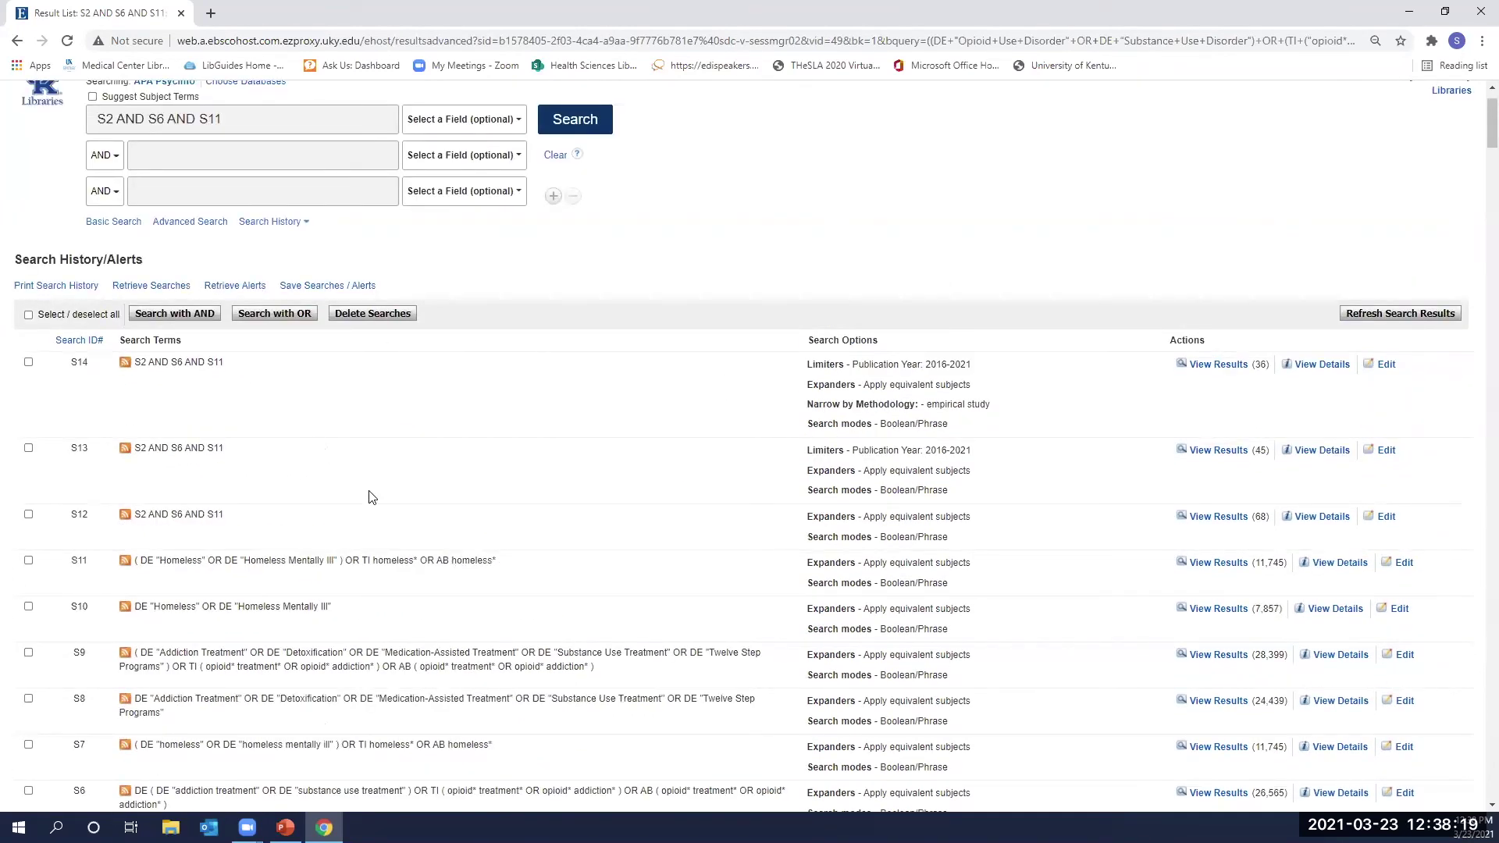
pyautogui.scroll(-2, 401, 524)
pyautogui.scroll(3, 400, 525)
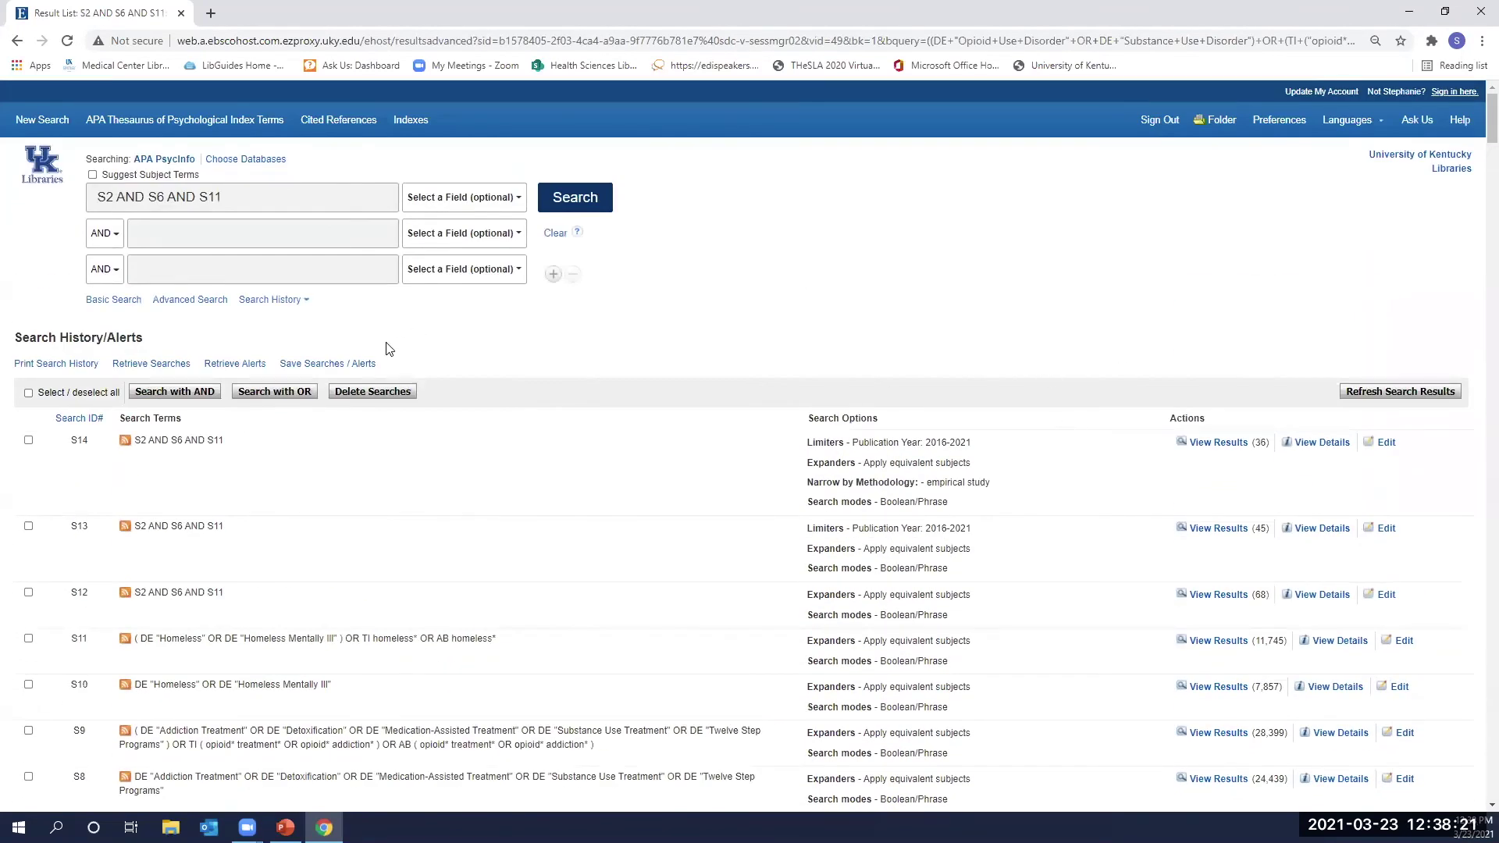
# Open Save Searches / Alerts and review search history S1–S14 and the 36 results.
pyautogui.click(320, 364)
pyautogui.scroll(-1, 92, 320)
pyautogui.scroll(-1, 542, 489)
pyautogui.scroll(-4, 541, 489)
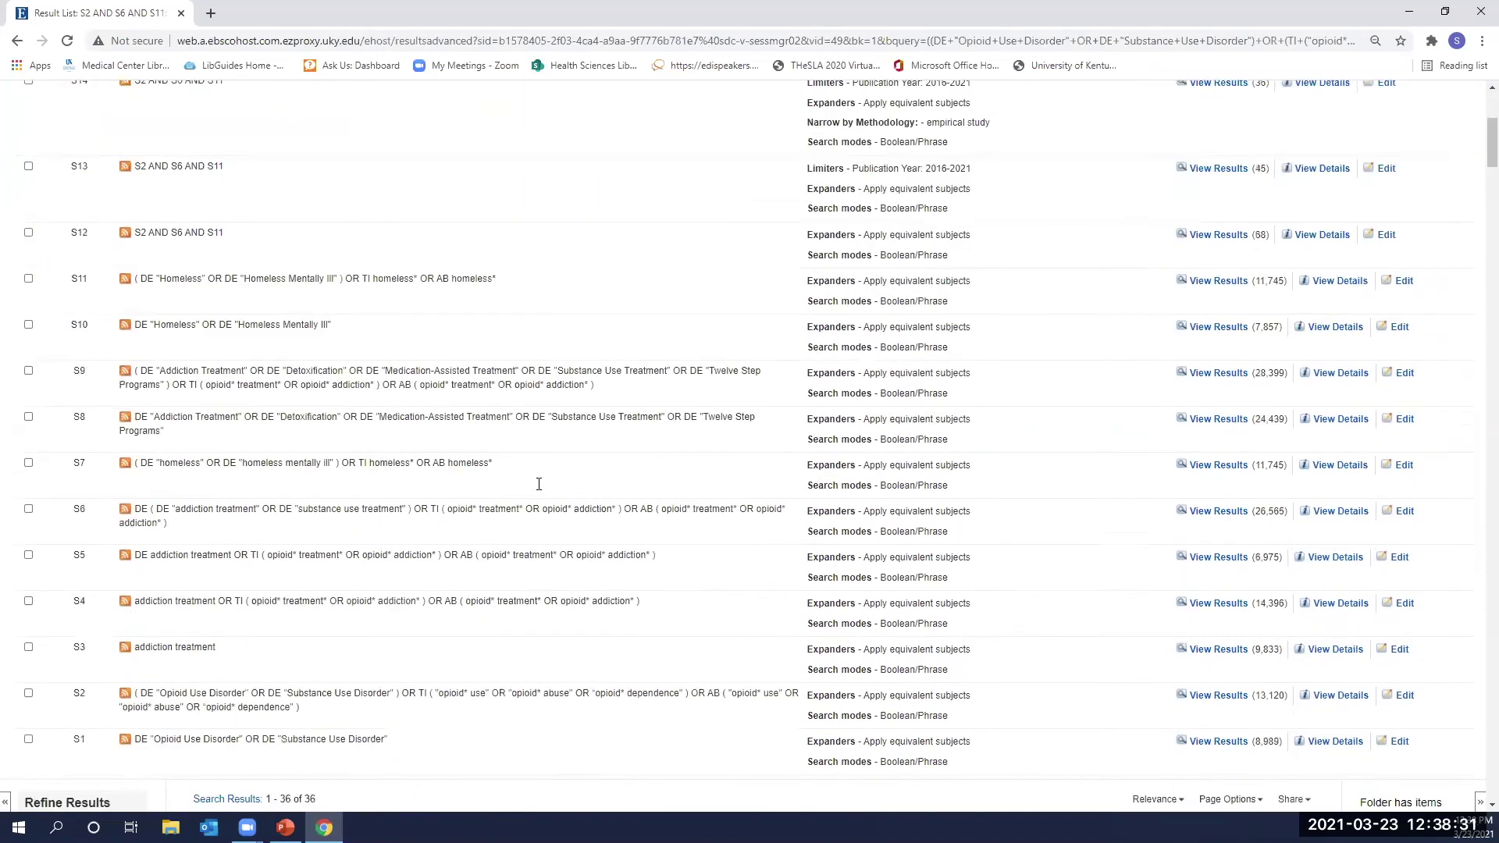
pyautogui.scroll(5, 264, 437)
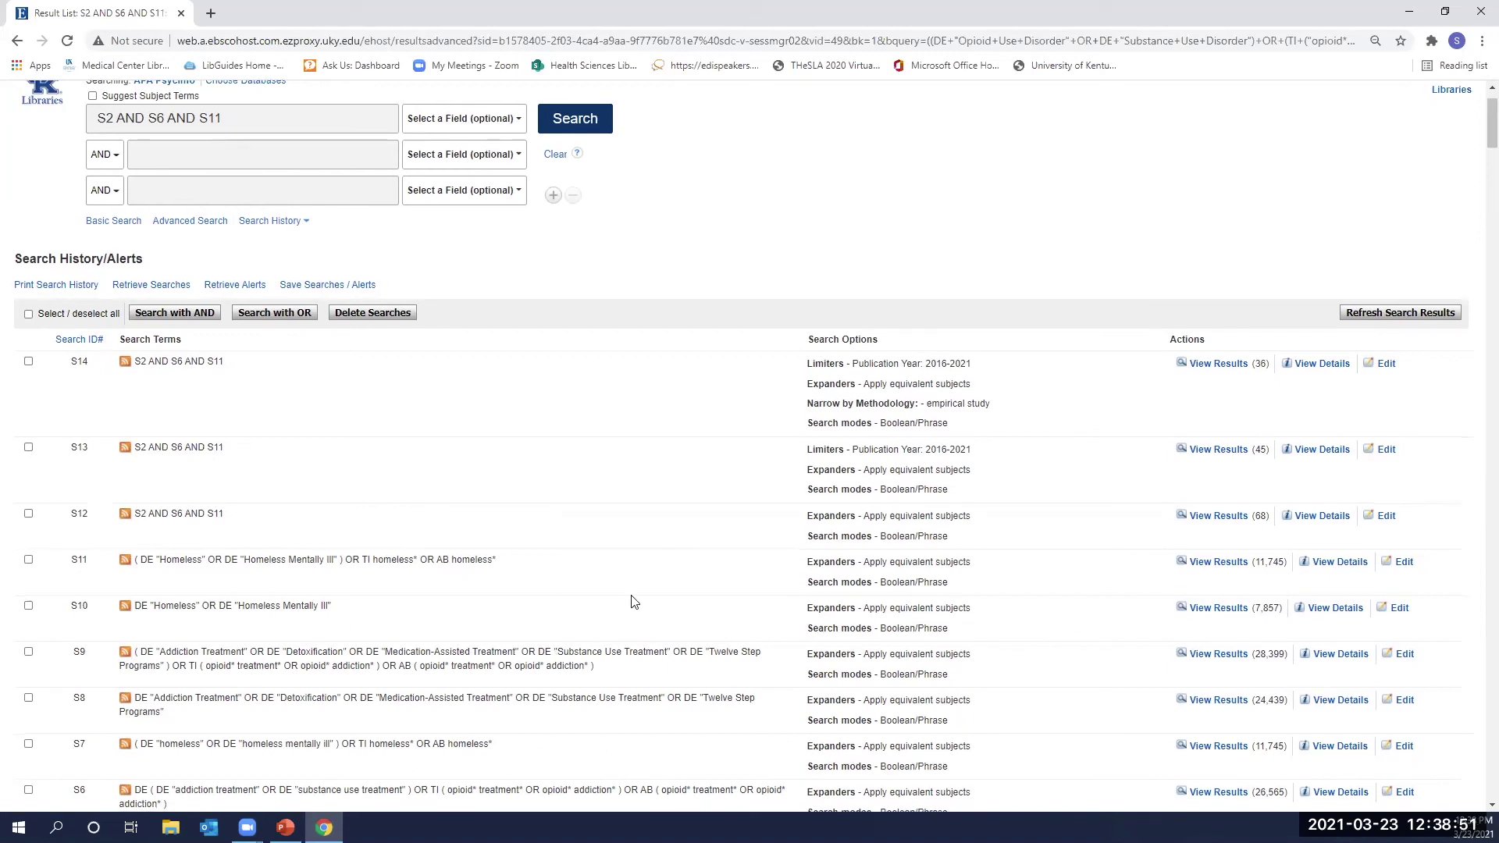
pyautogui.scroll(-3, 458, 235)
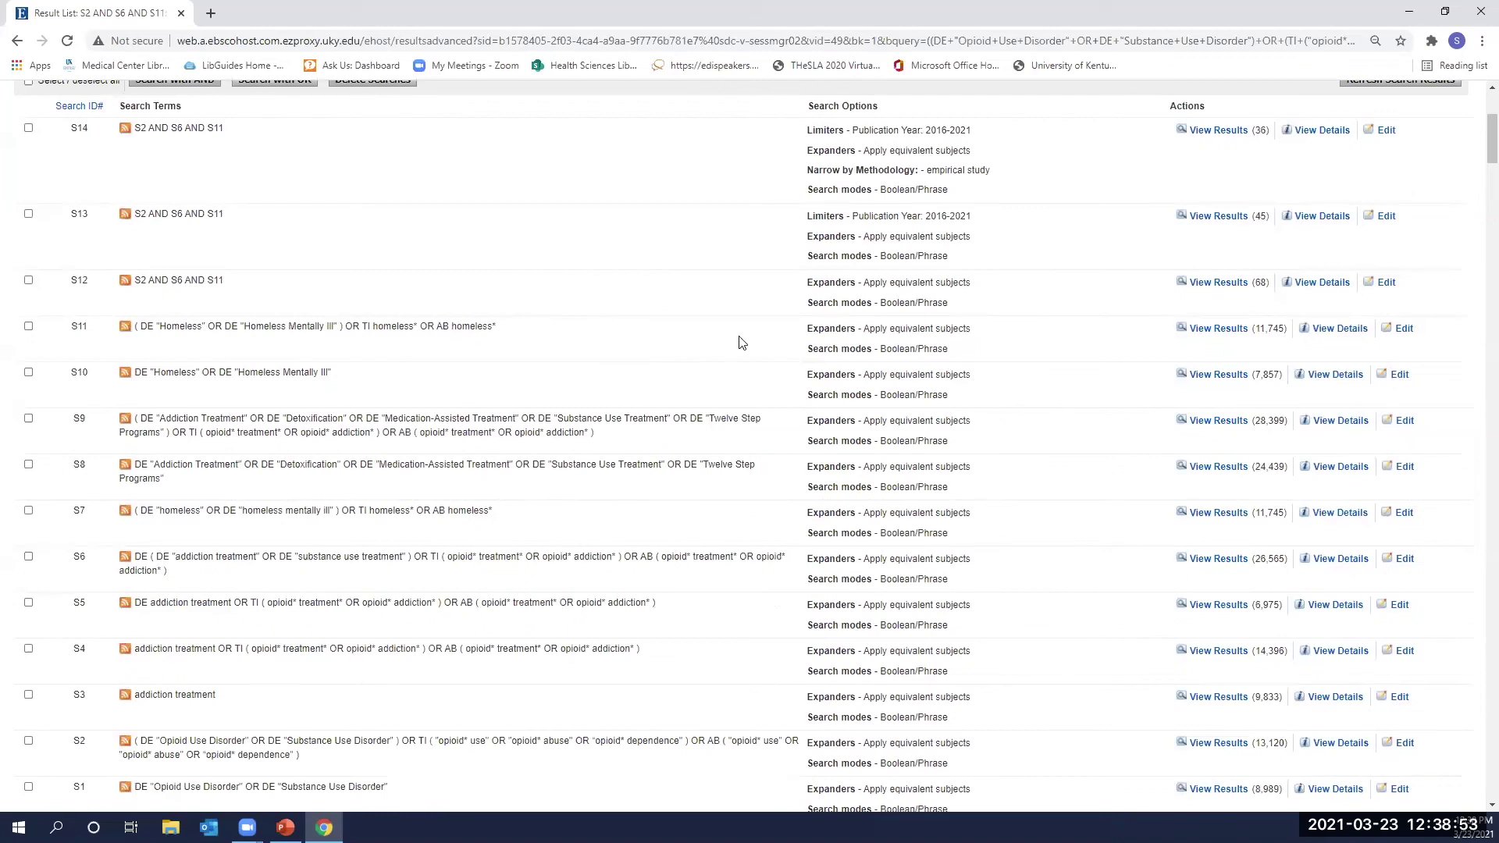
pyautogui.scroll(5, 662, 586)
pyautogui.scroll(-5, 662, 585)
pyautogui.scroll(-6, 662, 575)
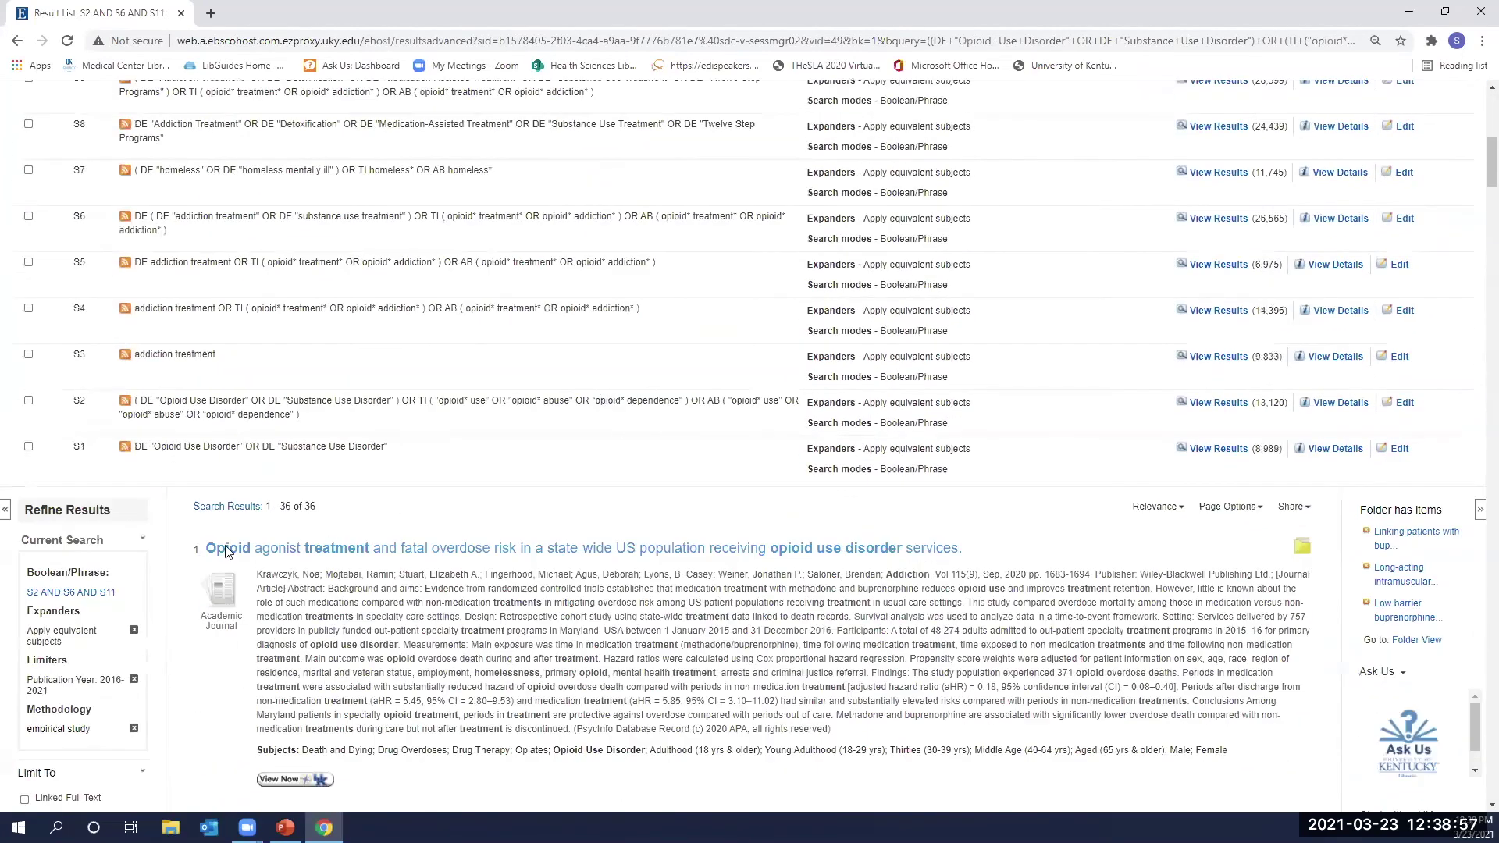
pyautogui.scroll(1, 749, 495)
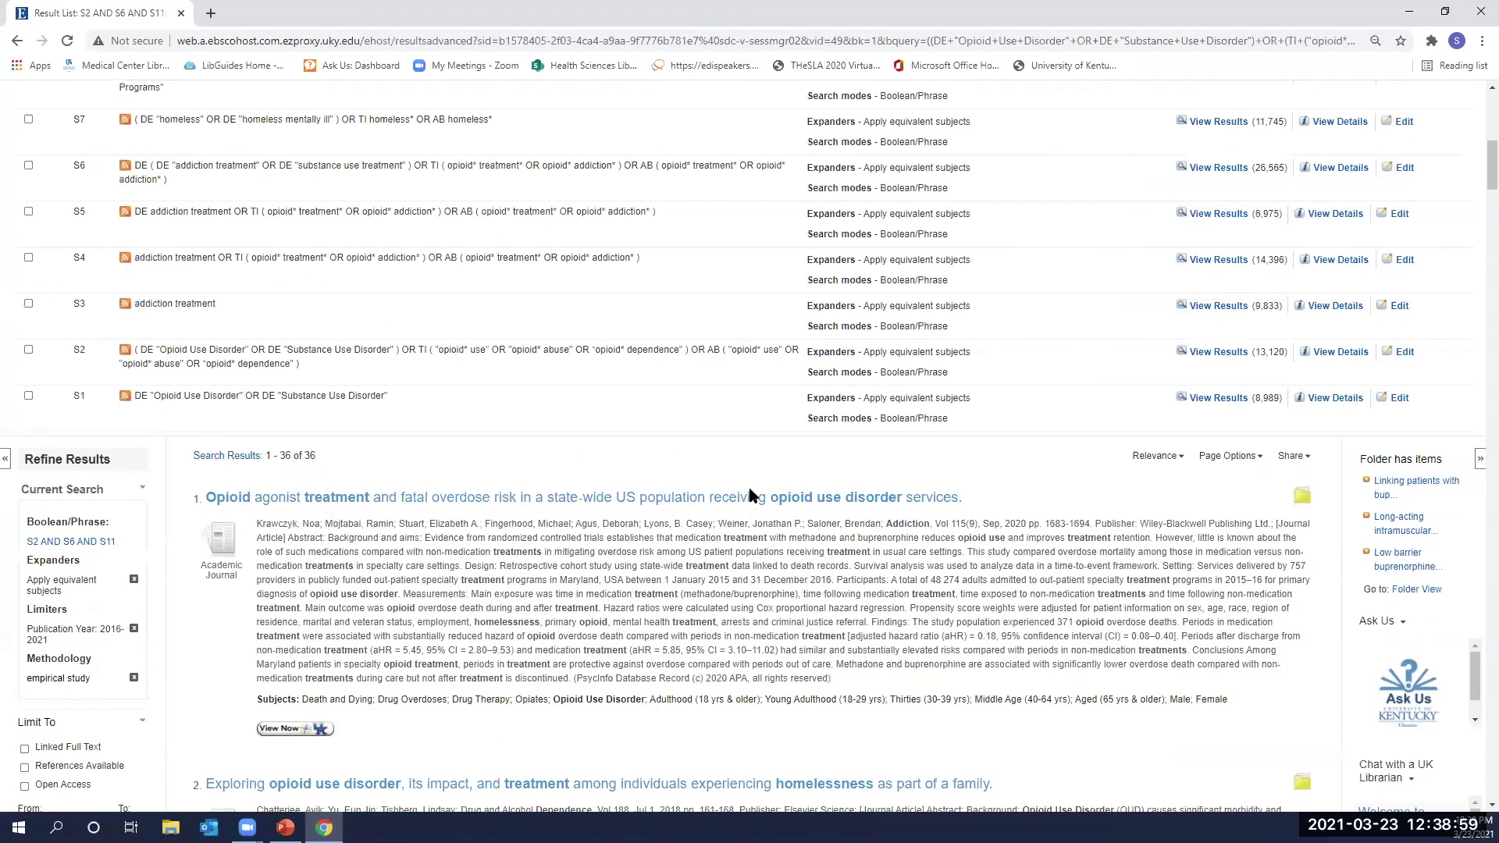
pyautogui.scroll(-8, 750, 495)
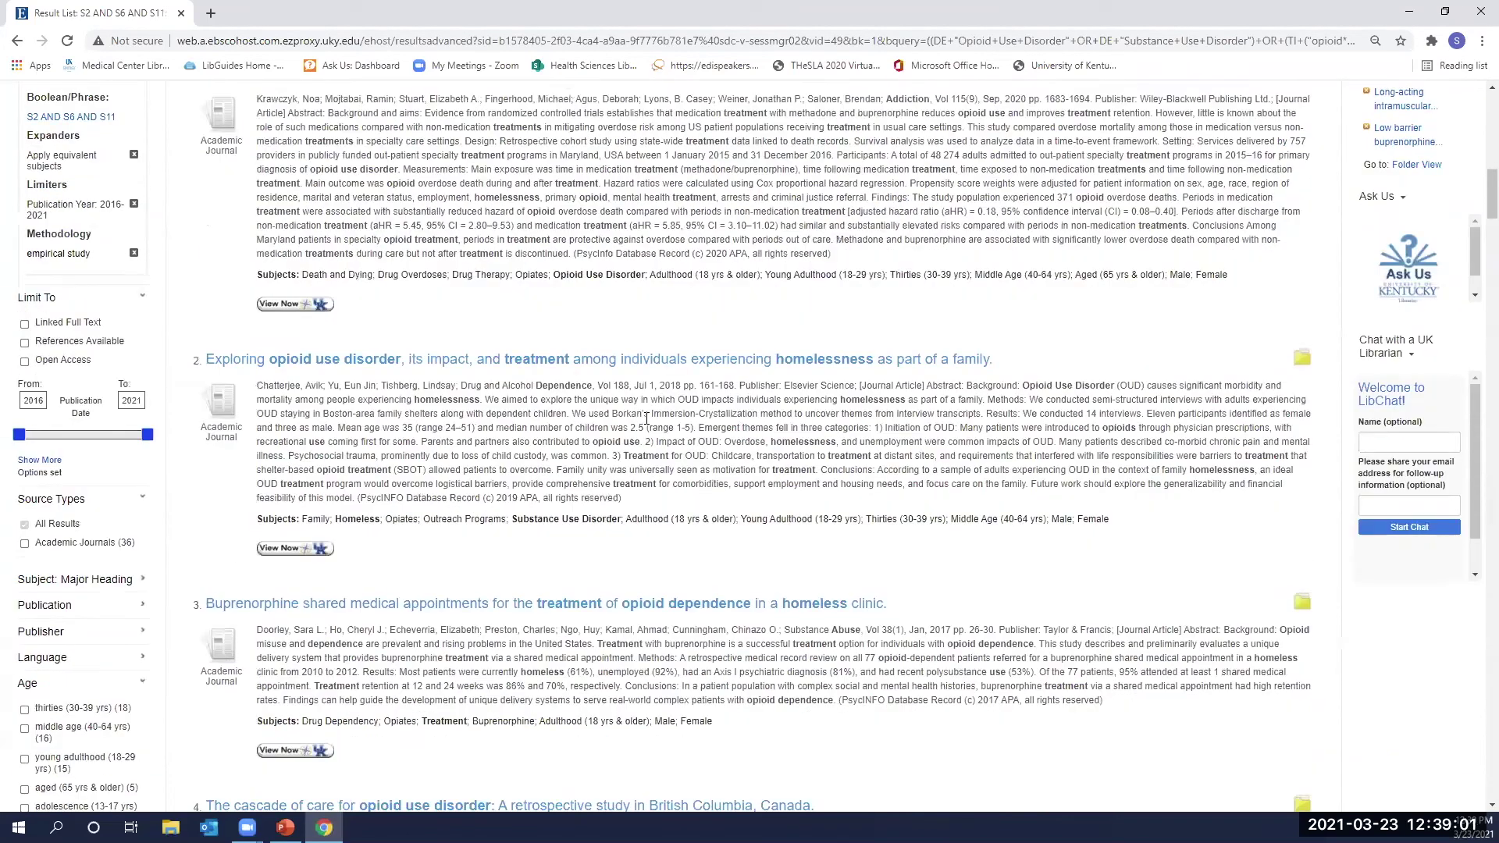
pyautogui.scroll(-1, 660, 330)
pyautogui.scroll(5, 625, 191)
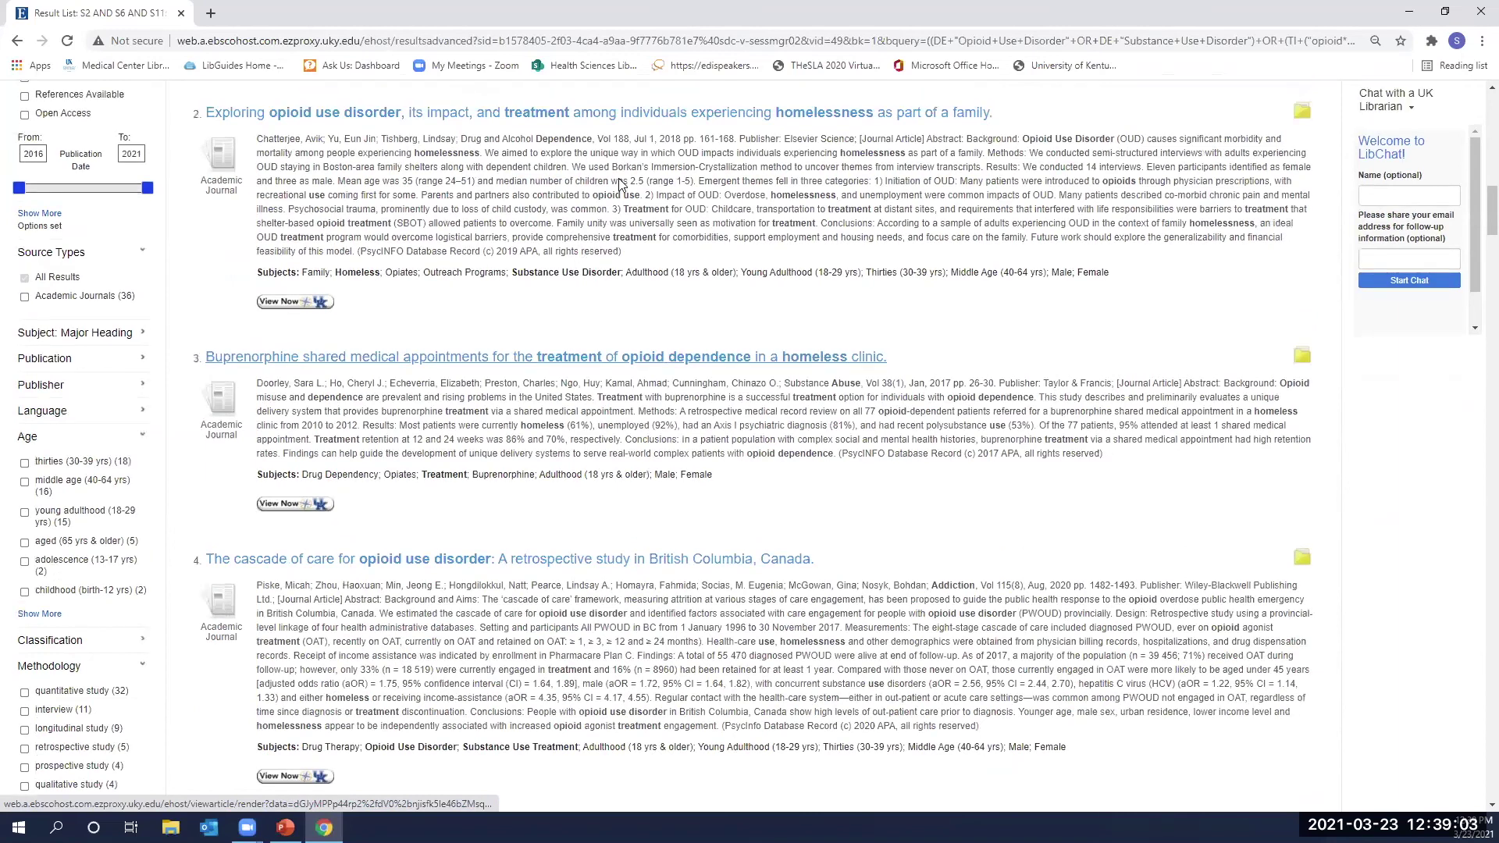
# Open the first result, 'Opioid agonist treatment and fatal overdose risk' (Addiction, 2020), and read its abstract and subjects.
pyautogui.click(625, 191)
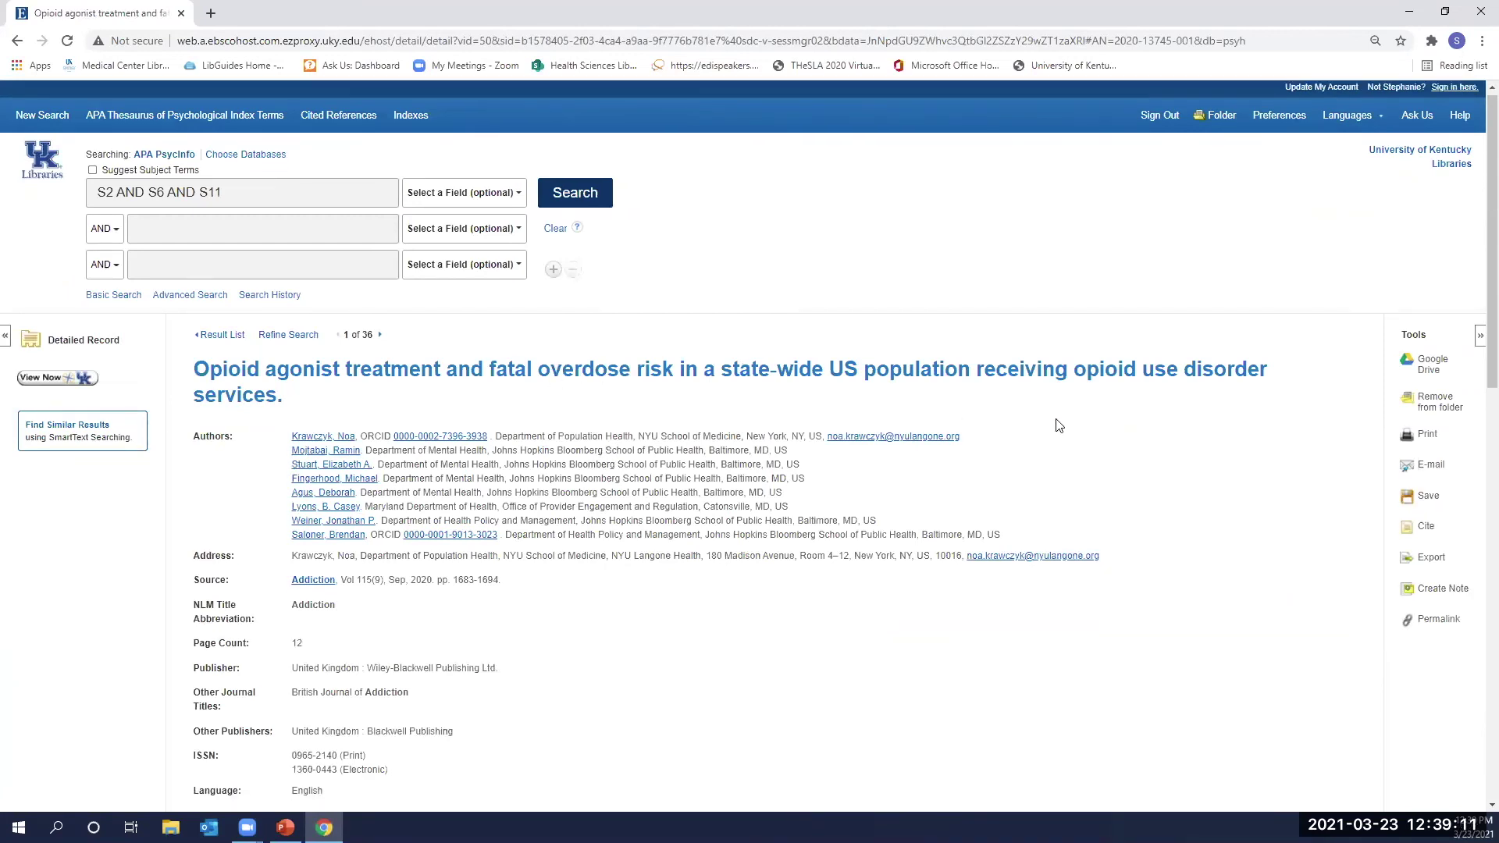
pyautogui.scroll(-2, 584, 383)
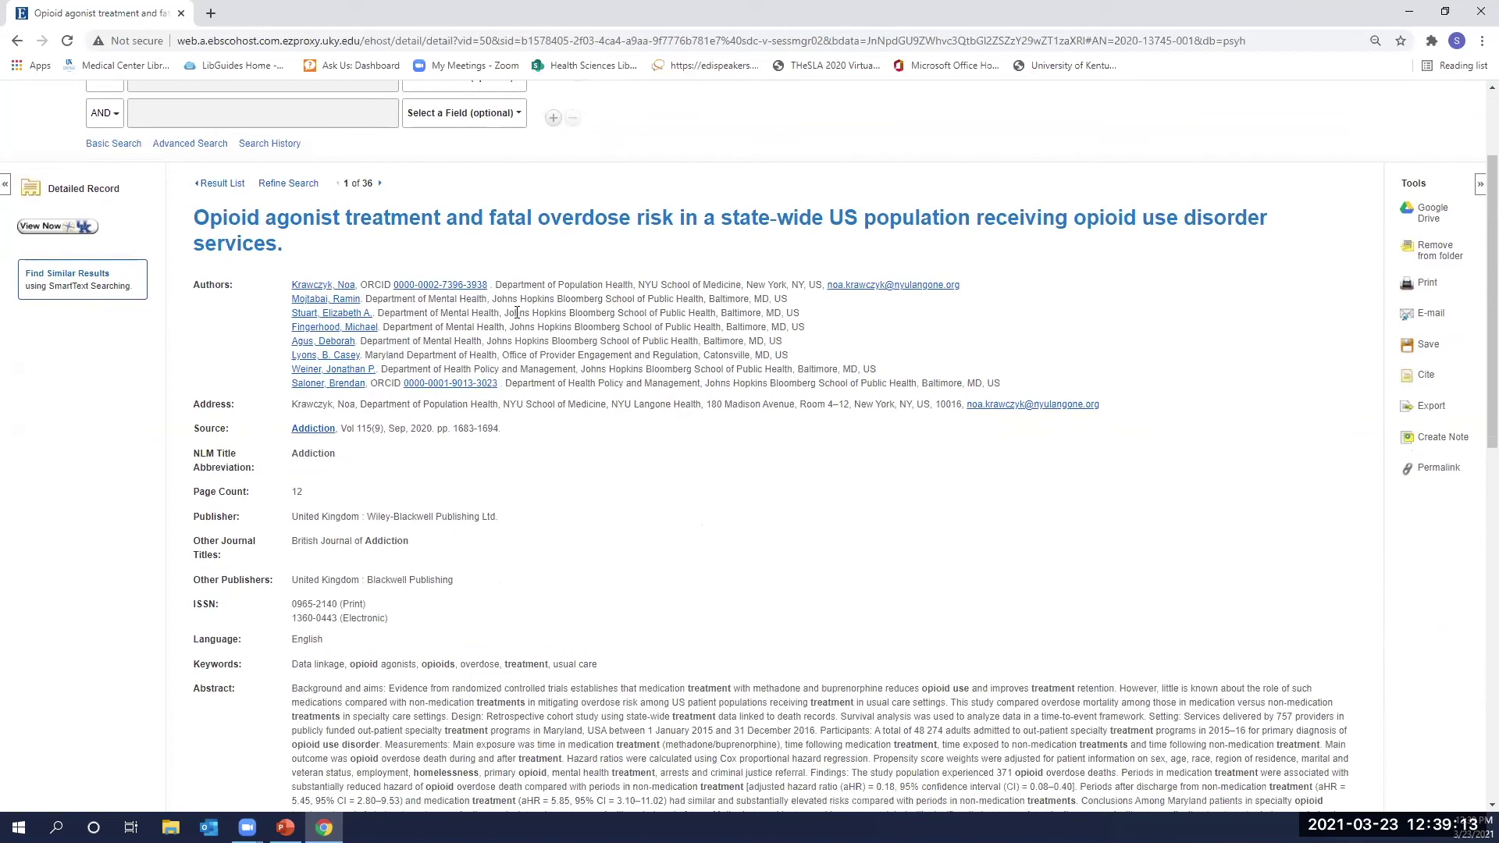
pyautogui.scroll(-2, 479, 418)
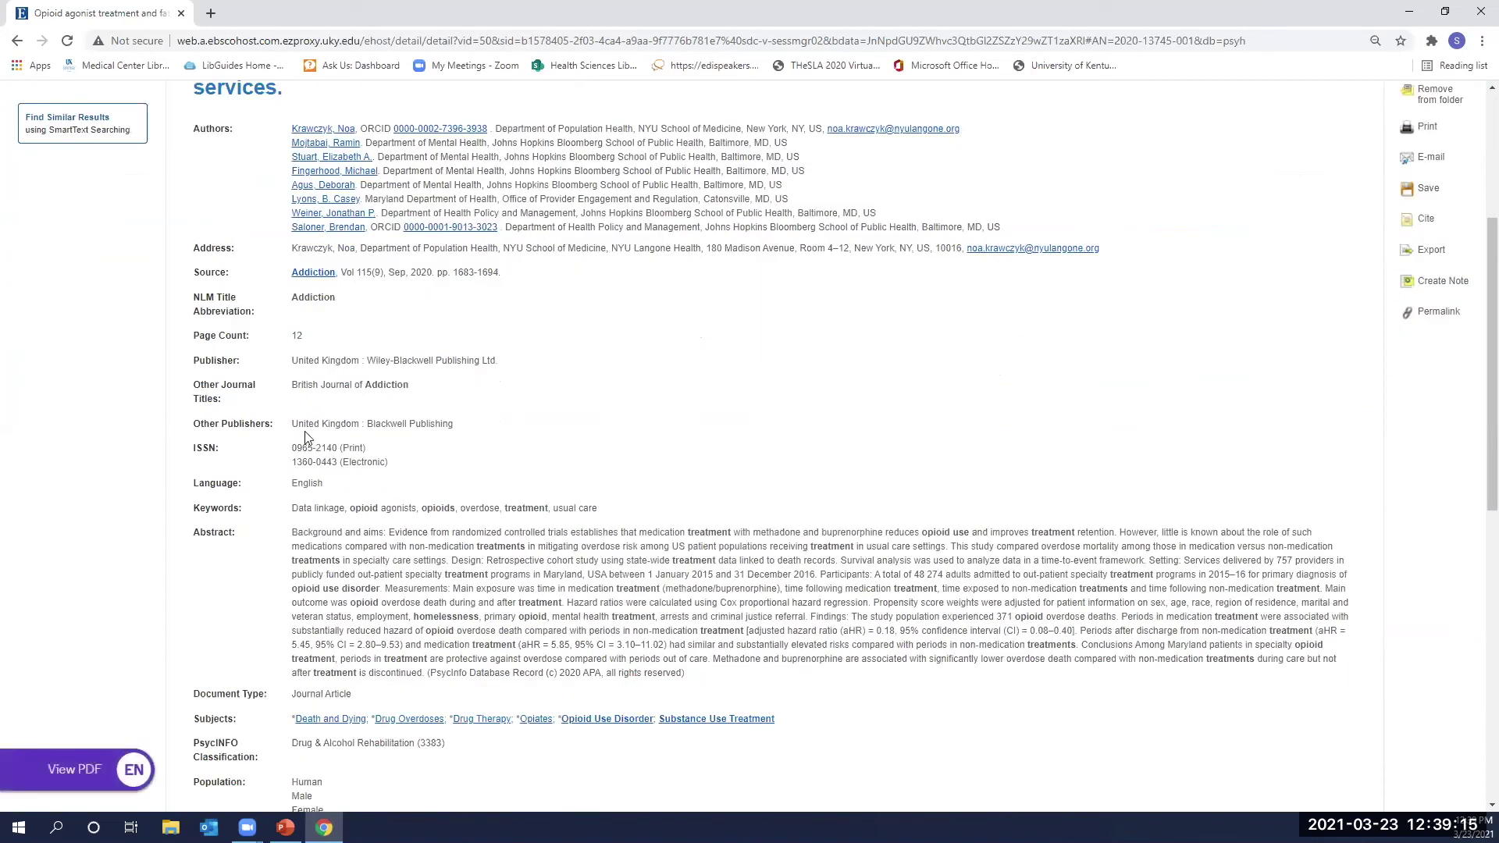
pyautogui.scroll(-2, 221, 407)
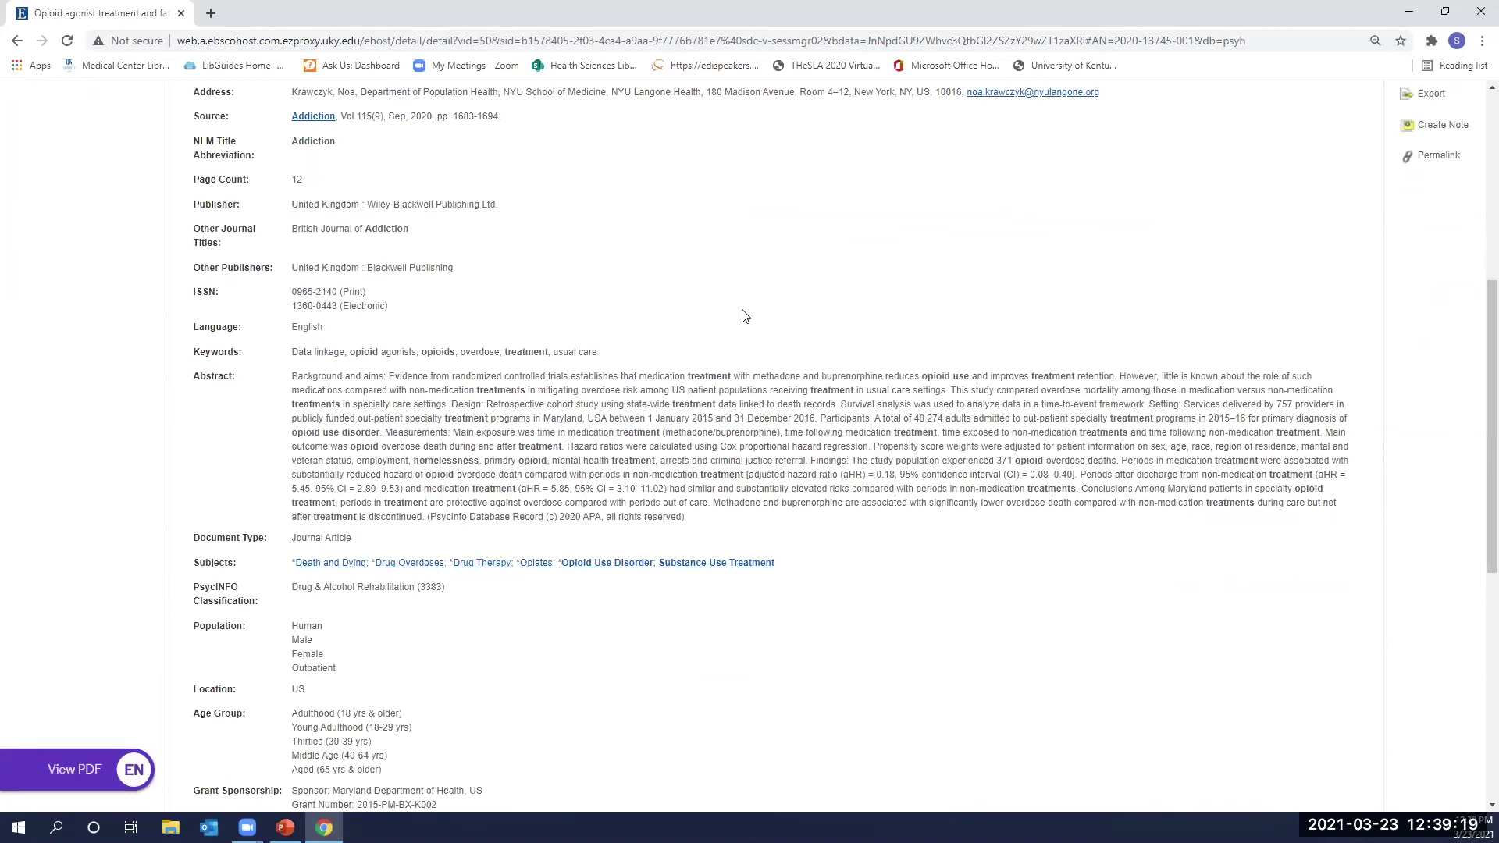
pyautogui.scroll(3, 670, 401)
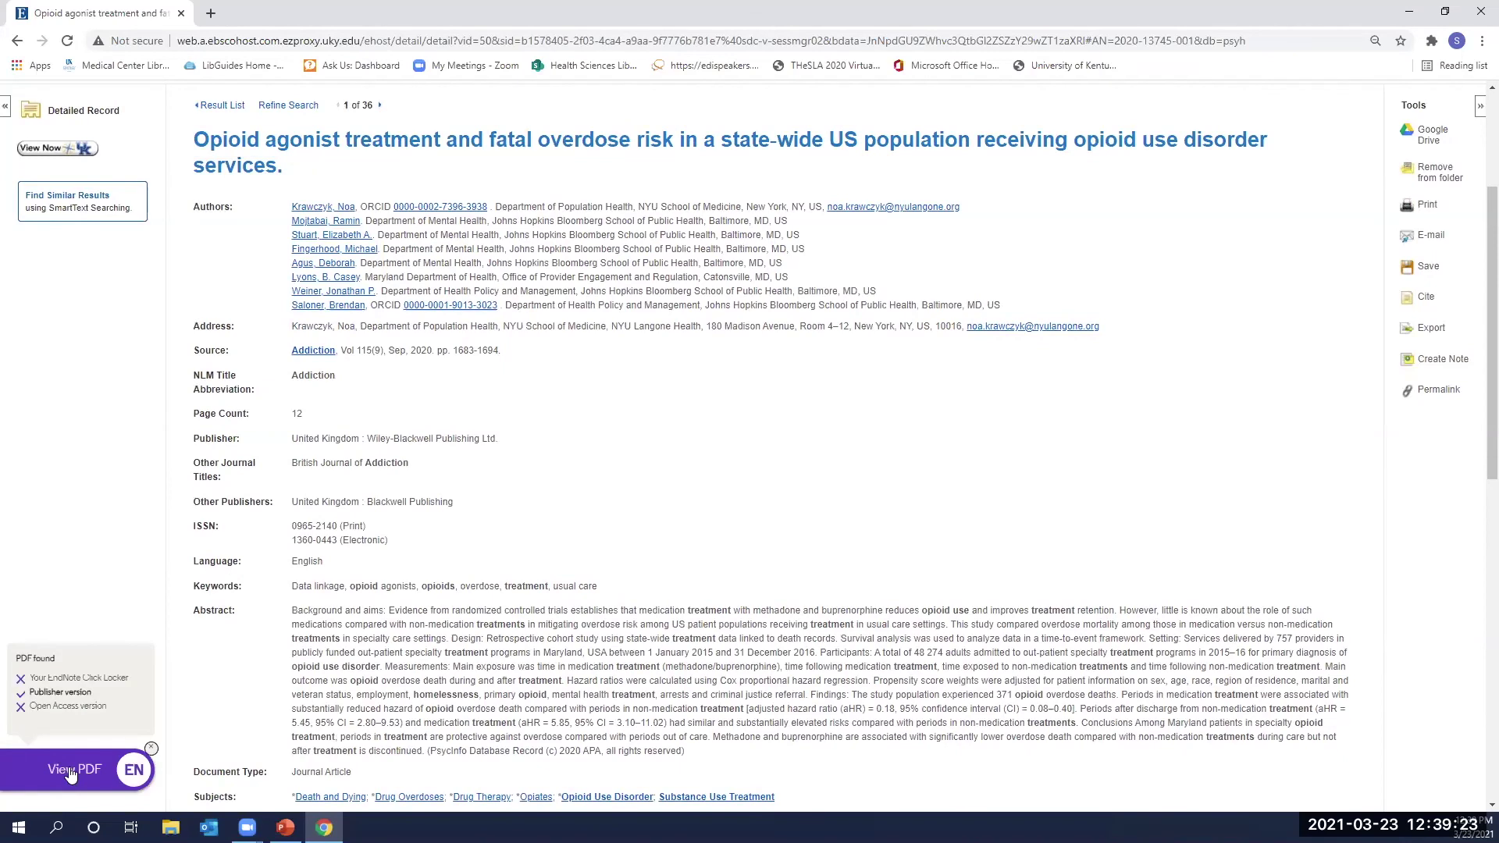
pyautogui.scroll(-3, 353, 587)
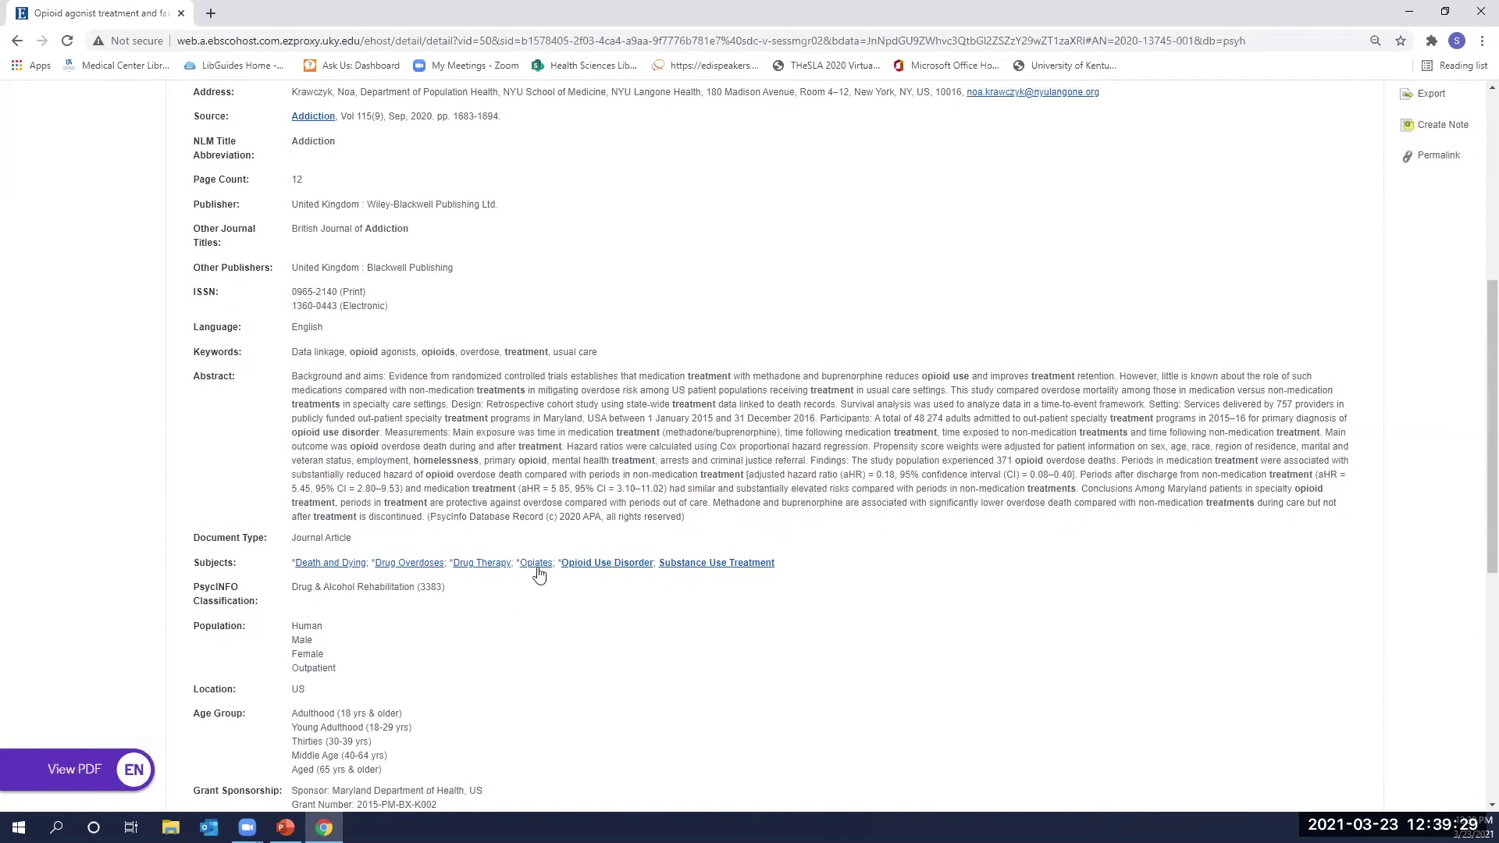
pyautogui.scroll(5, 538, 577)
pyautogui.scroll(1, 539, 576)
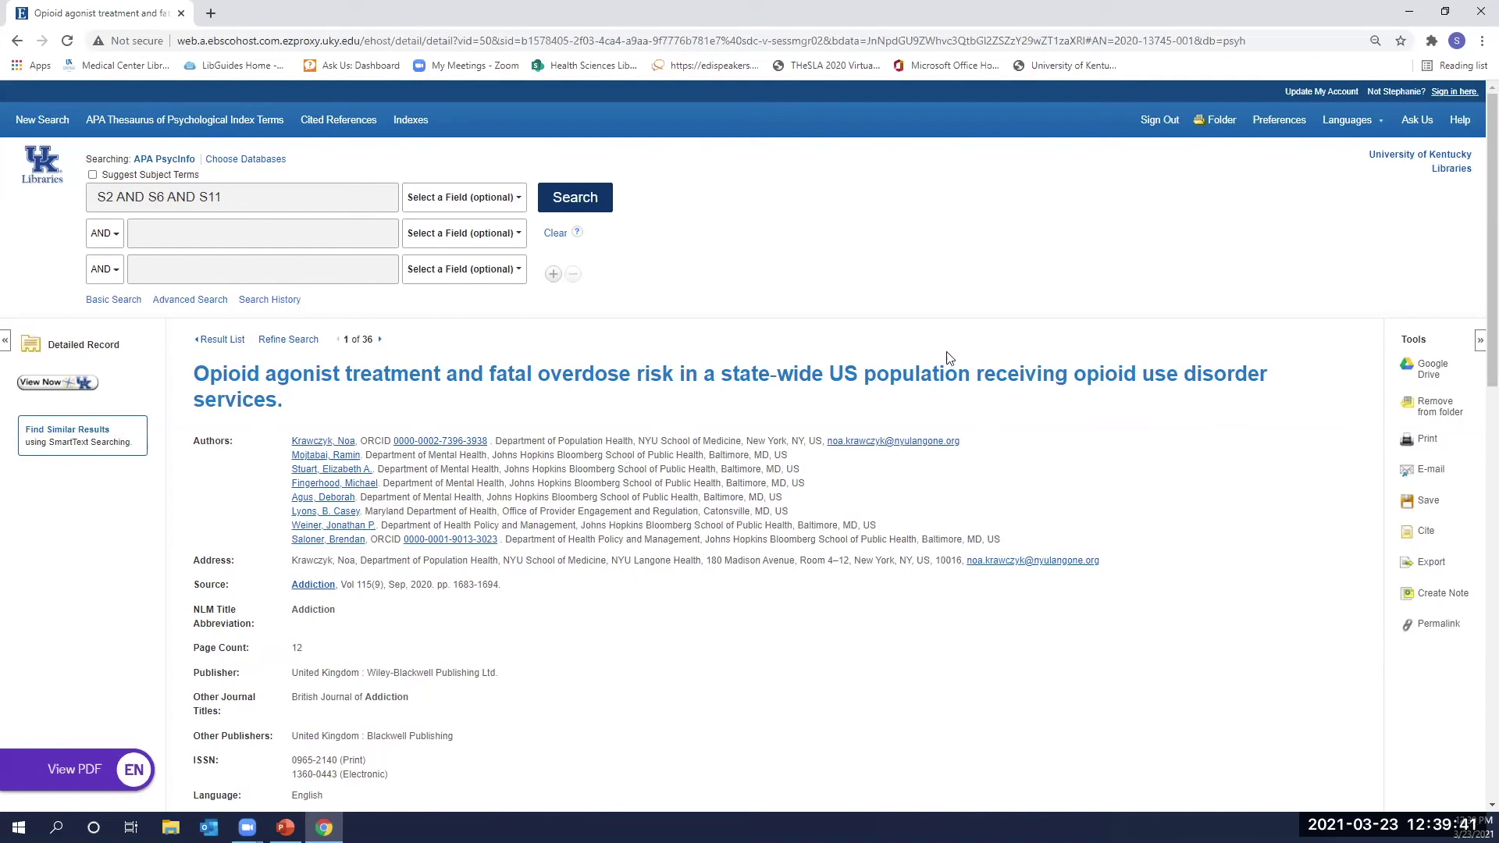
pyautogui.moveTo(93, 771)
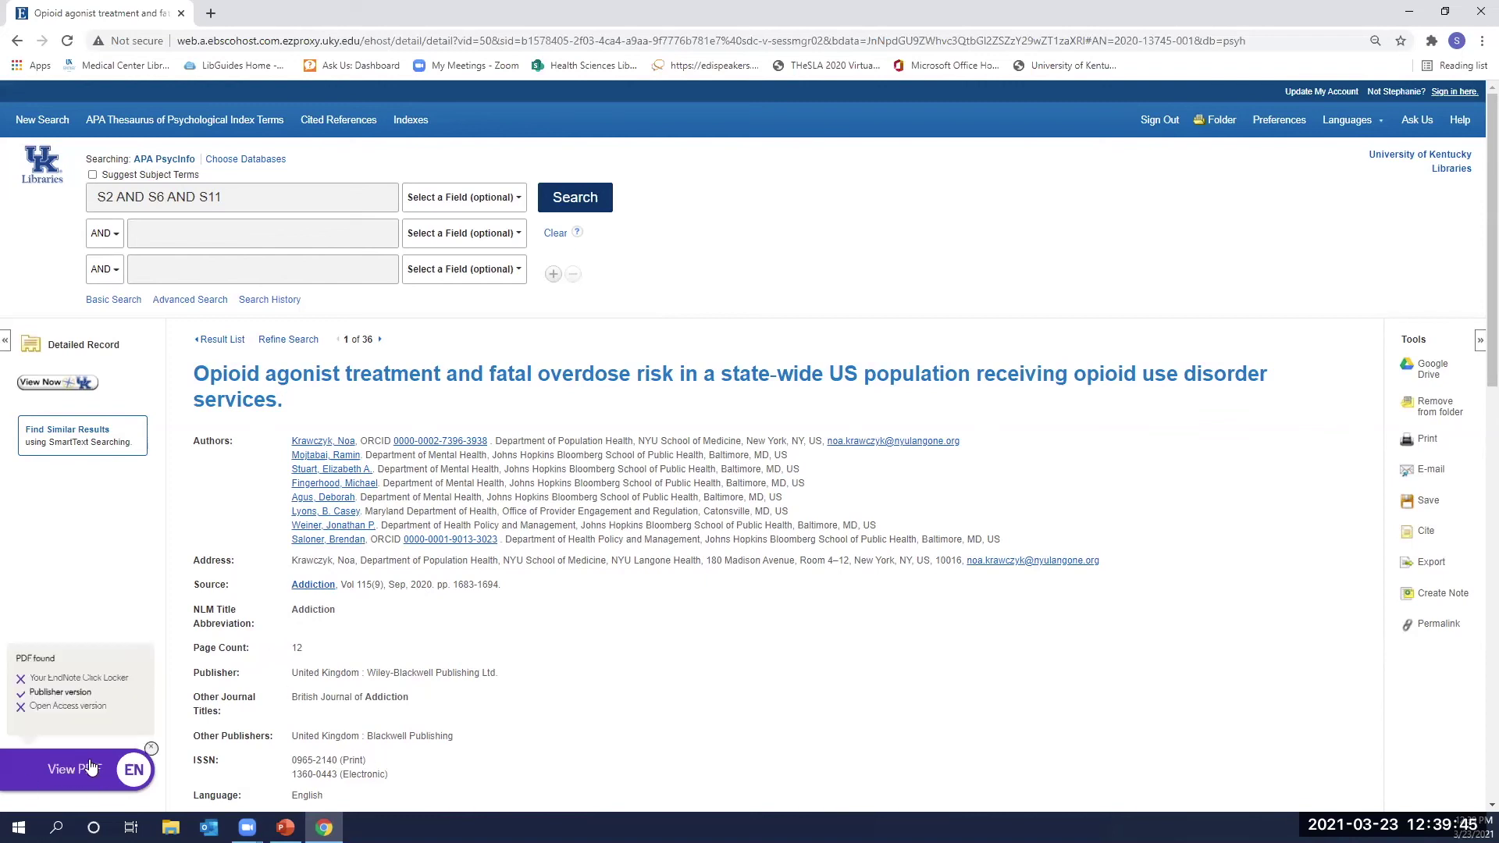
# Open the article's PDF in EndNote Click, skim it, and return to the EBSCO record.
pyautogui.click(75, 769)
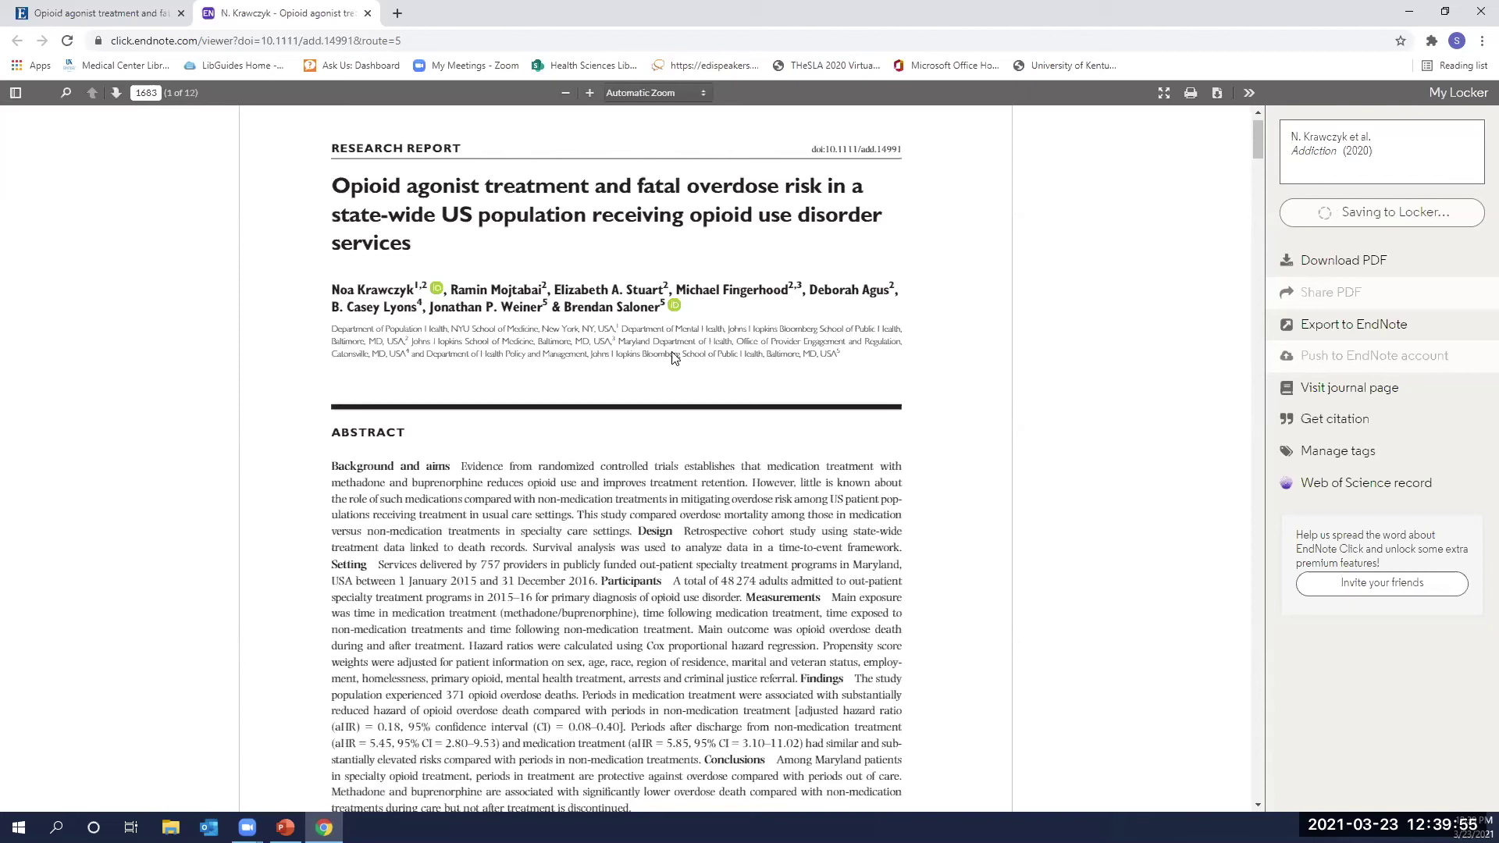
pyautogui.scroll(-1, 674, 355)
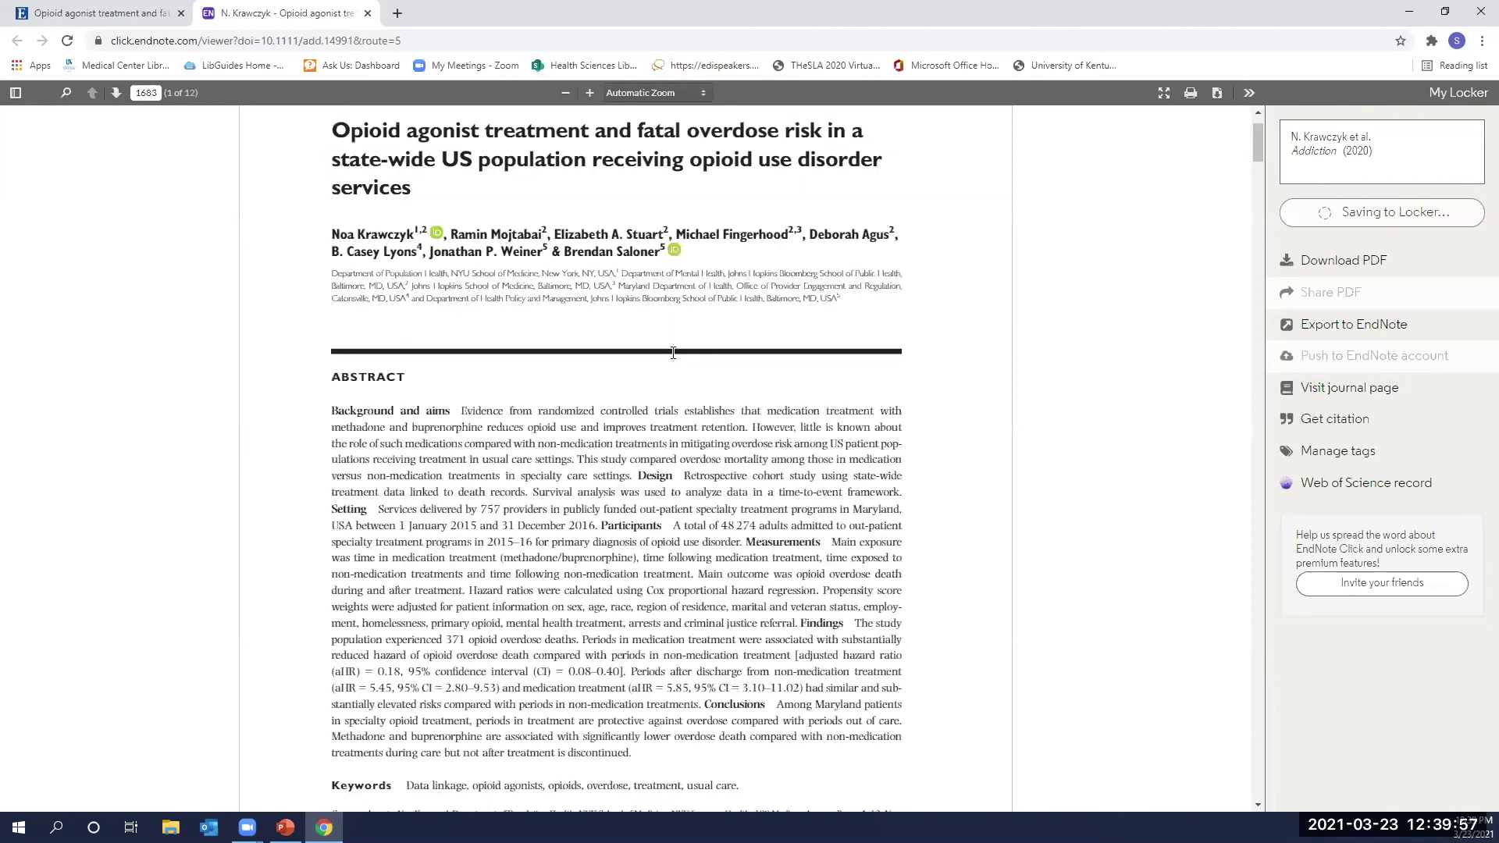
pyautogui.scroll(-8, 898, 343)
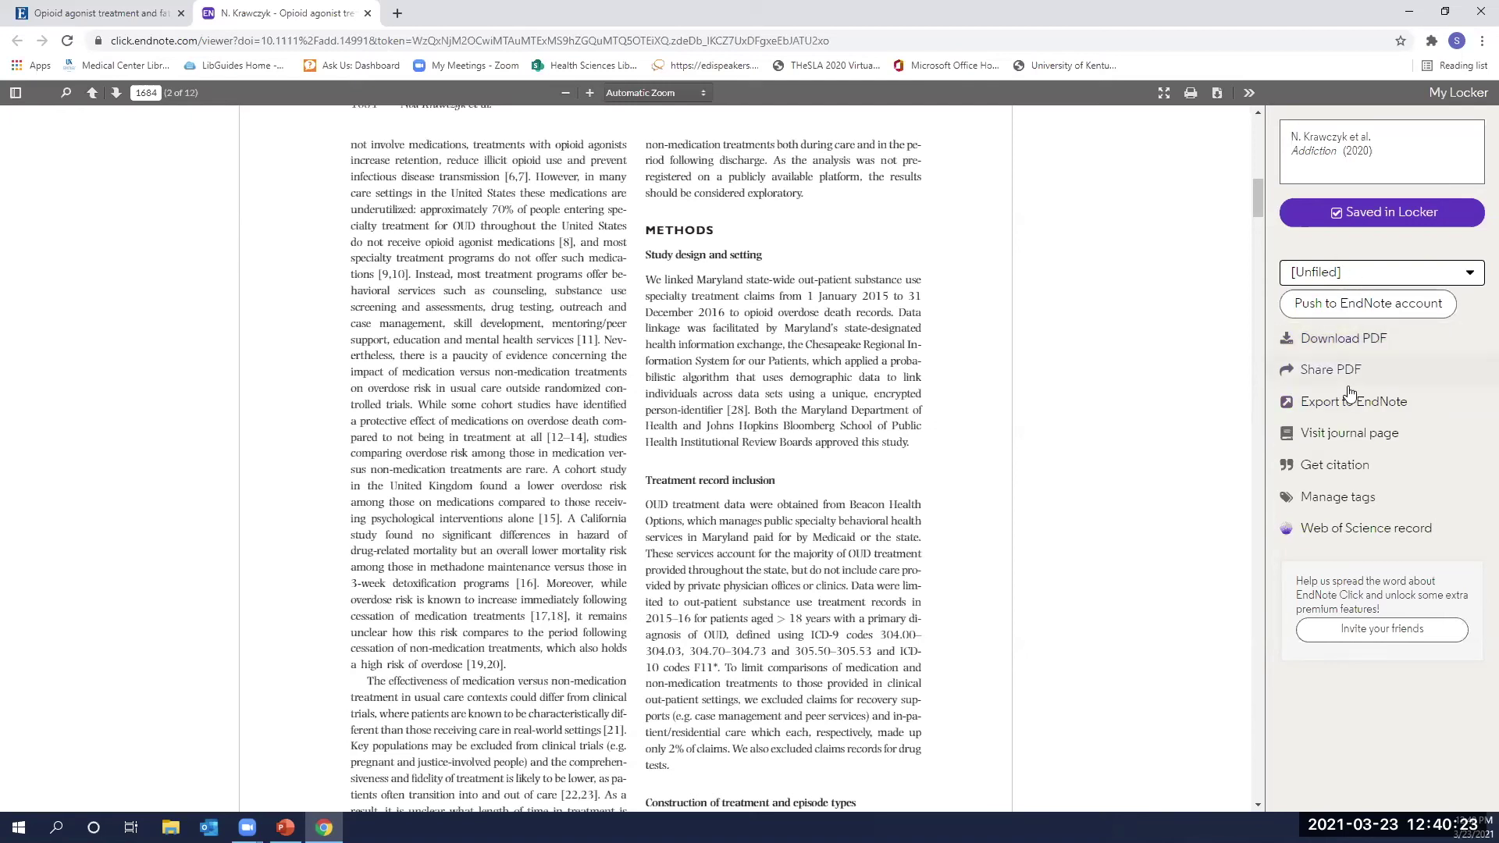
pyautogui.click(118, 11)
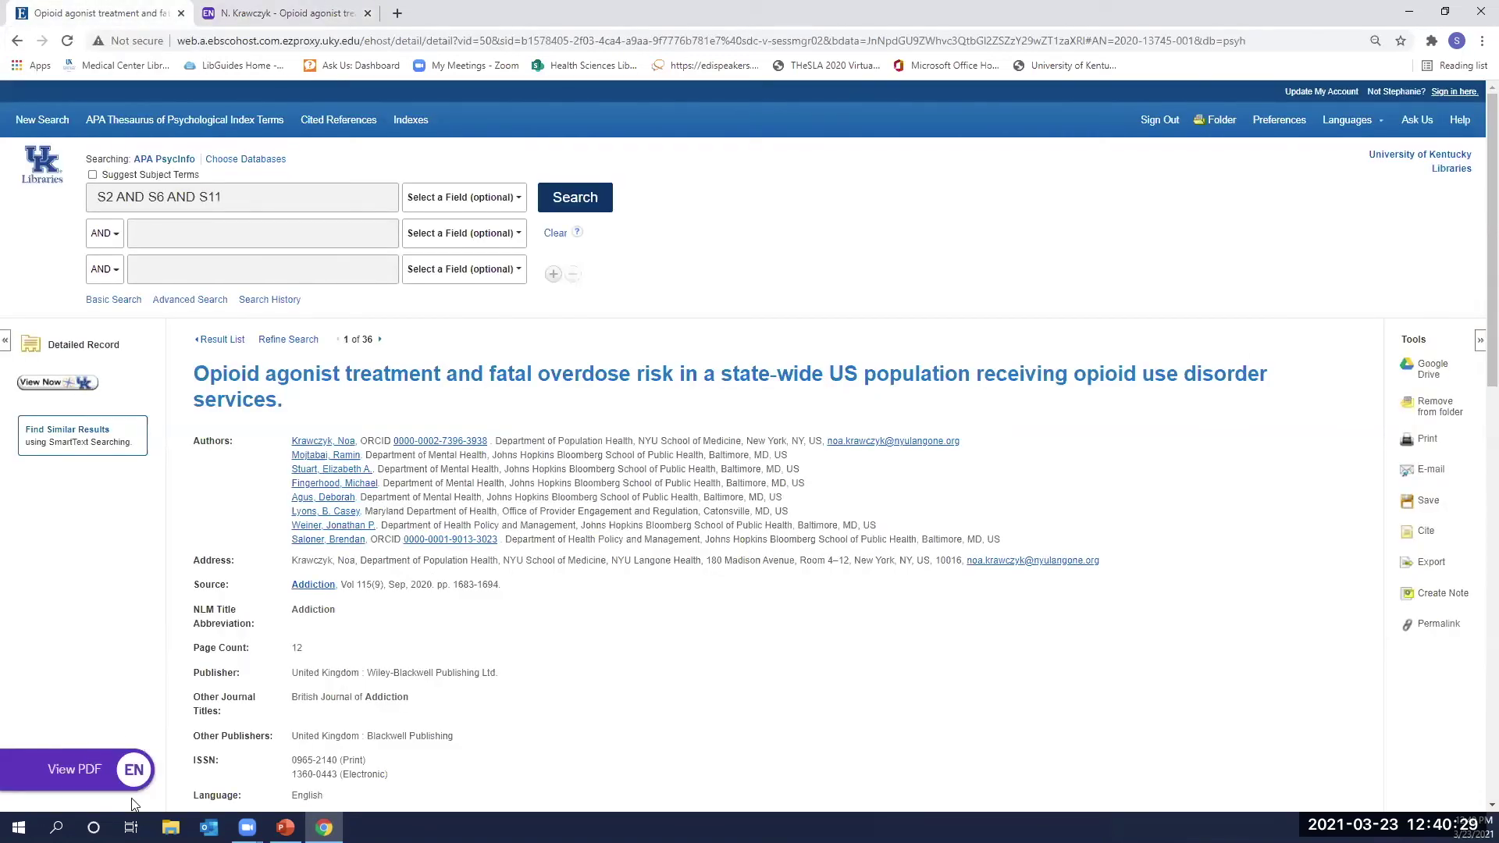
pyautogui.moveTo(93, 756)
pyautogui.moveTo(140, 784)
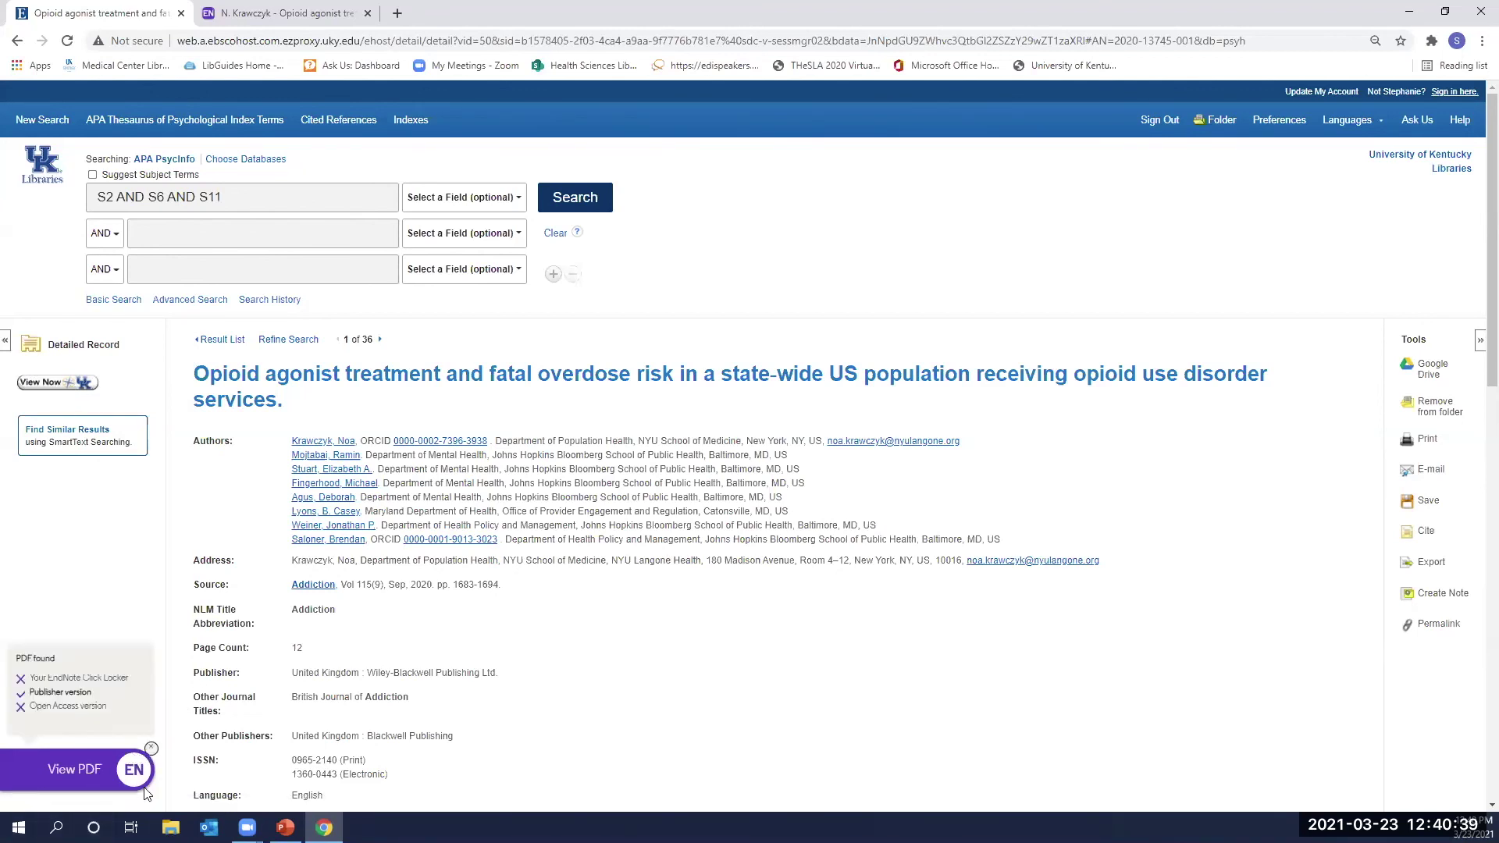
# Check the article's Wiley Online Library full-text availability in Primo, then return to the EBSCO record.
pyautogui.click(59, 383)
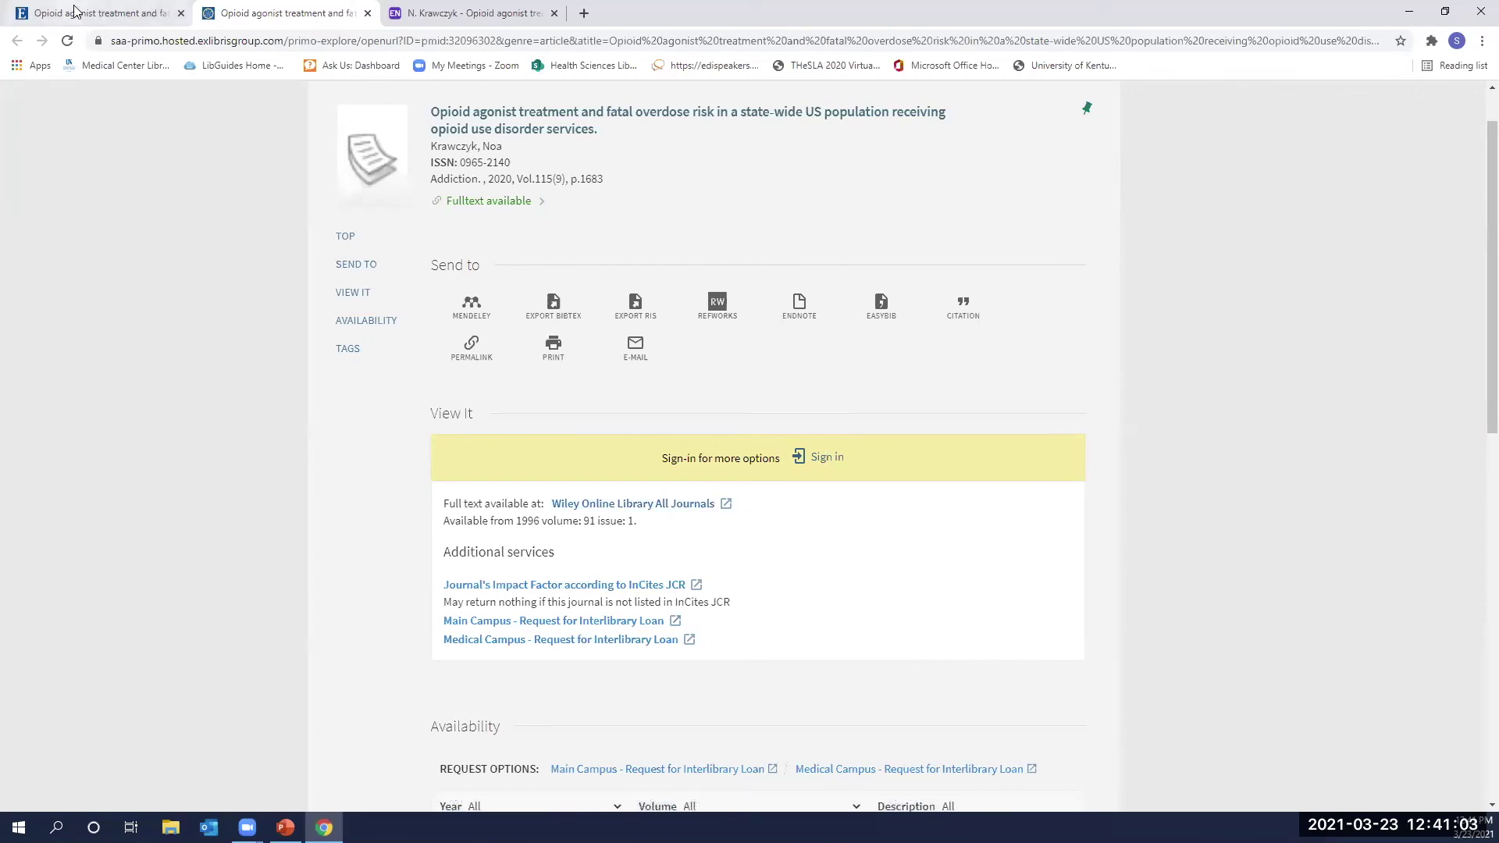
pyautogui.hotkey('ctrl', 'shift', 'Tab')
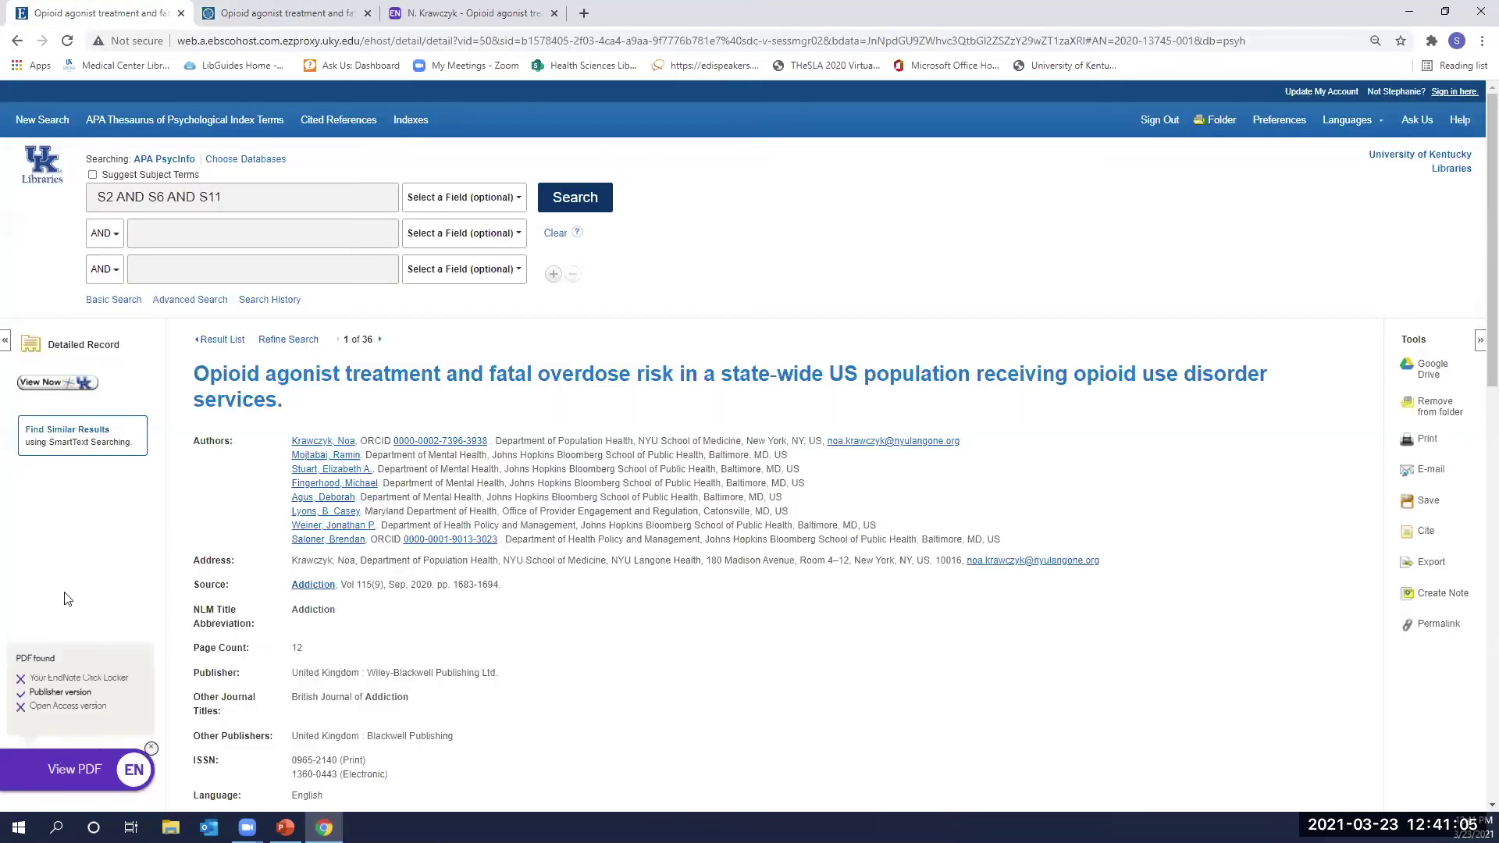
pyautogui.scroll(-4, 706, 687)
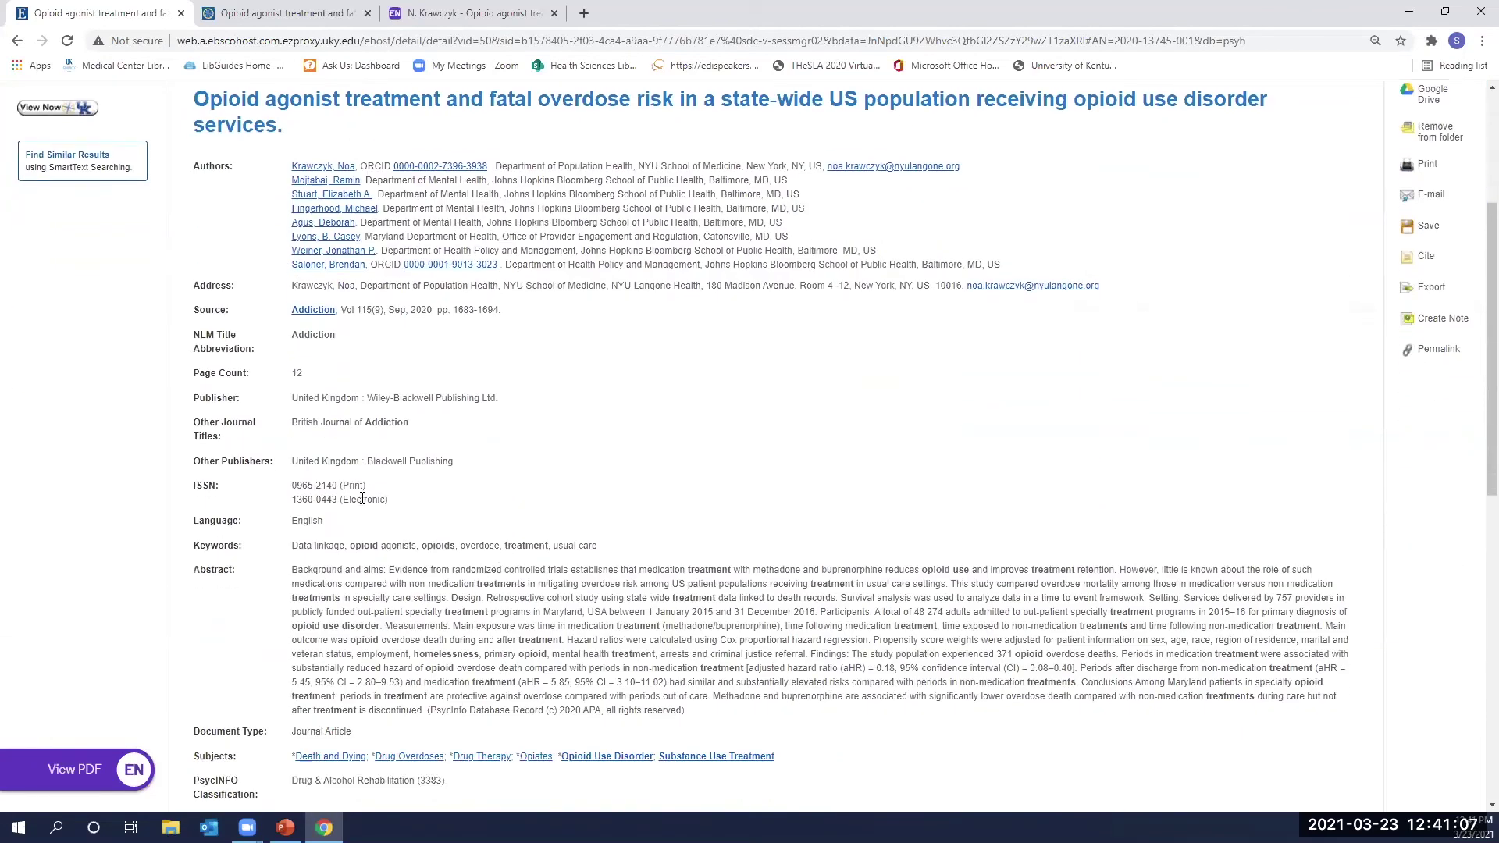
pyautogui.scroll(-1, 303, 441)
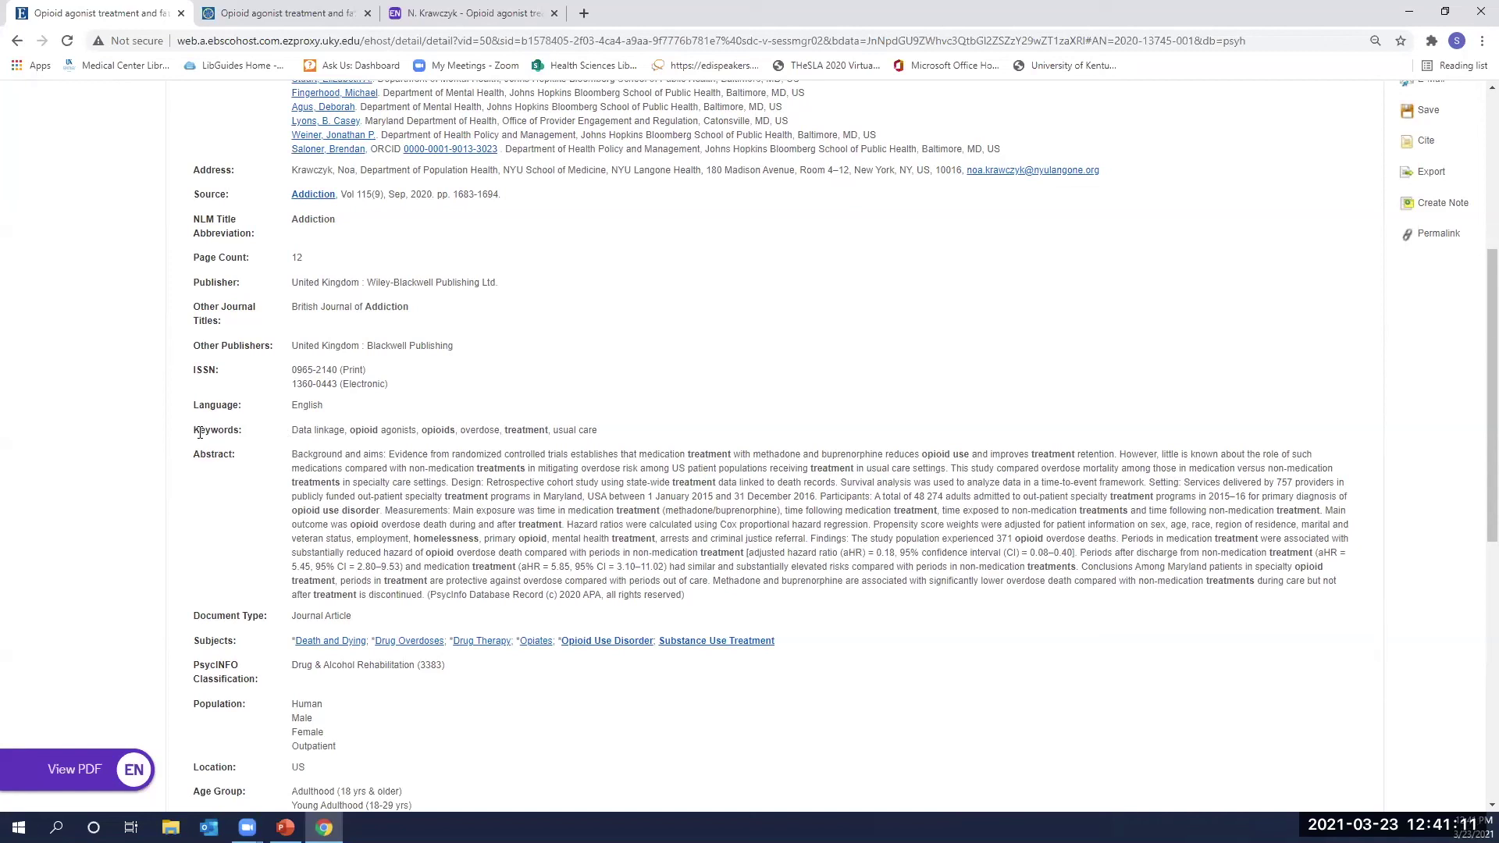
pyautogui.scroll(-3, 447, 456)
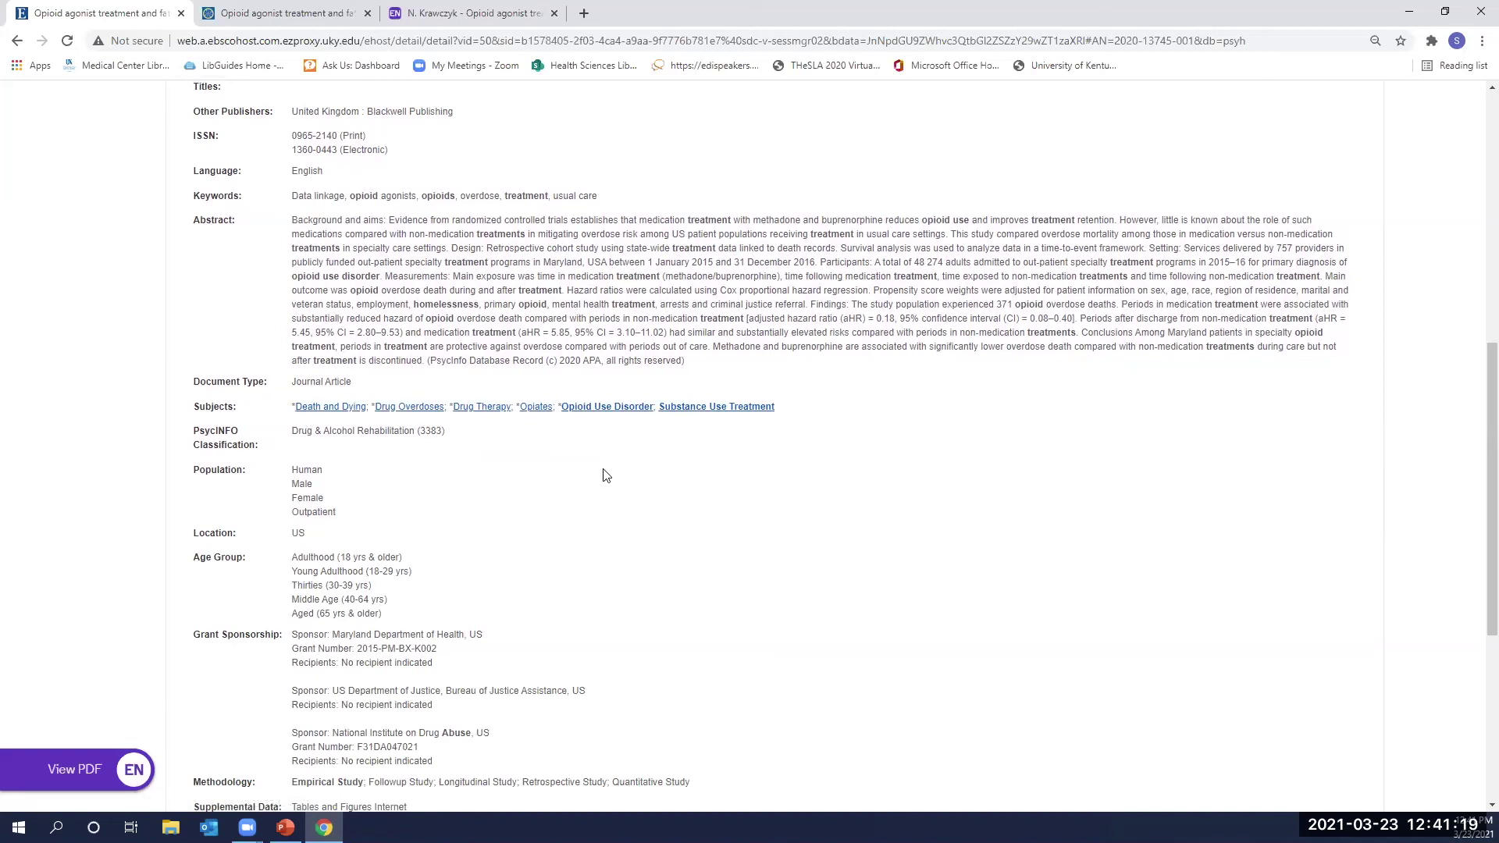
pyautogui.scroll(-3, 607, 475)
pyautogui.scroll(-1, 383, 306)
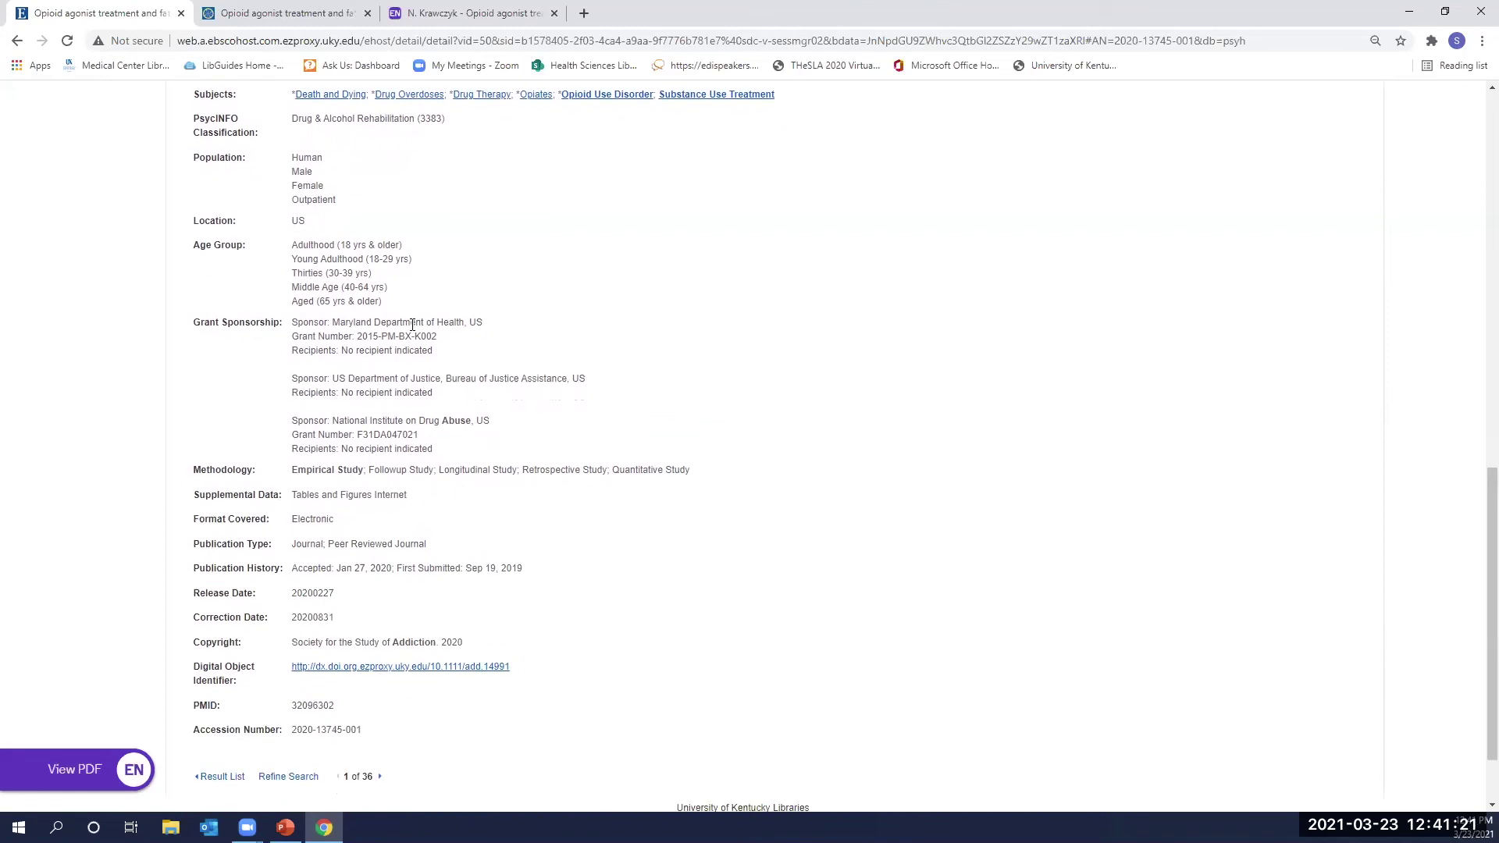
pyautogui.scroll(-1, 413, 325)
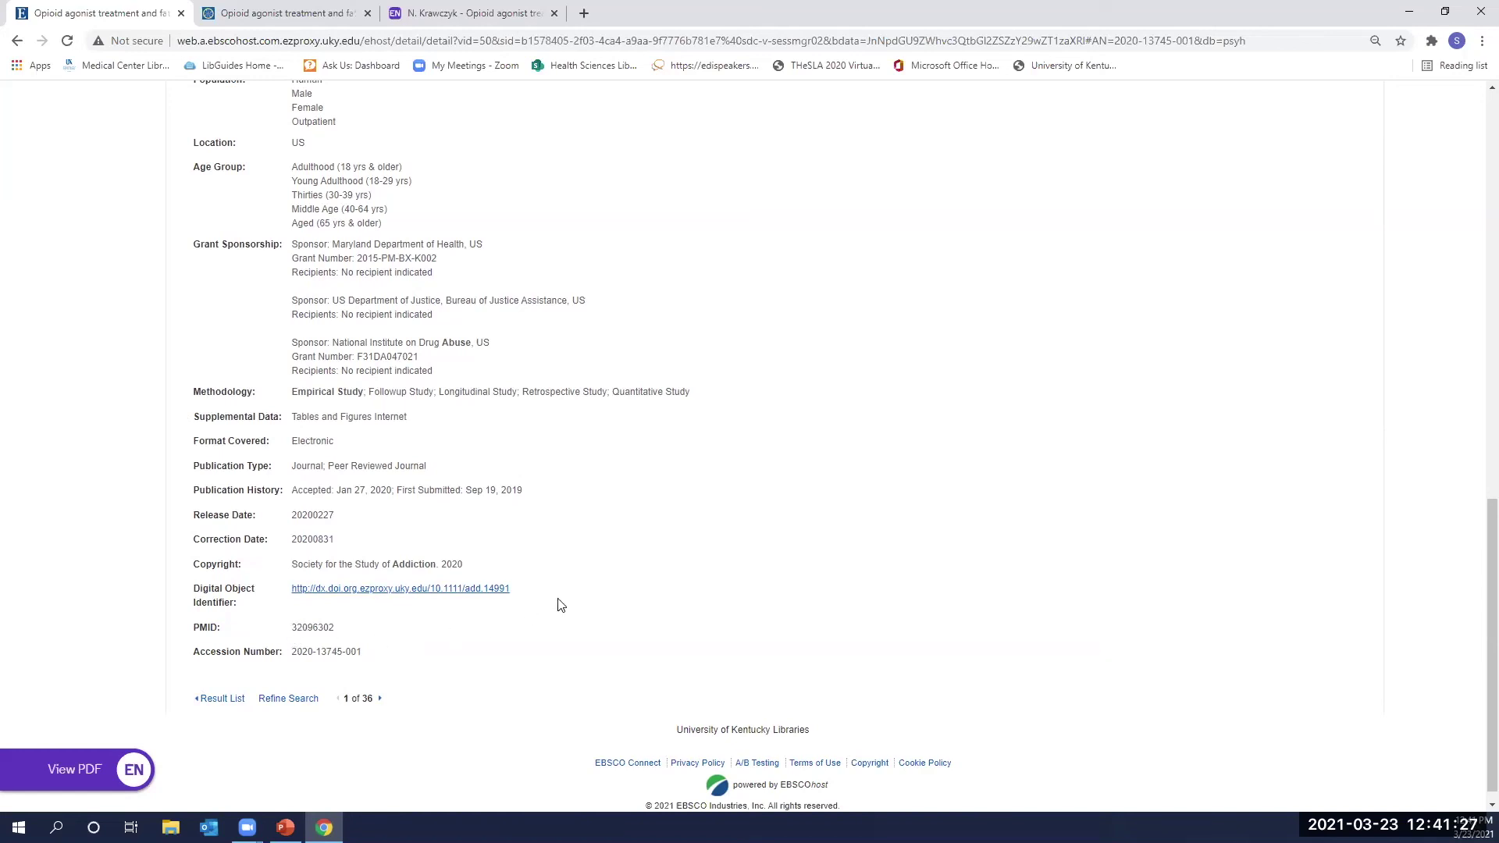
pyautogui.scroll(8, 555, 602)
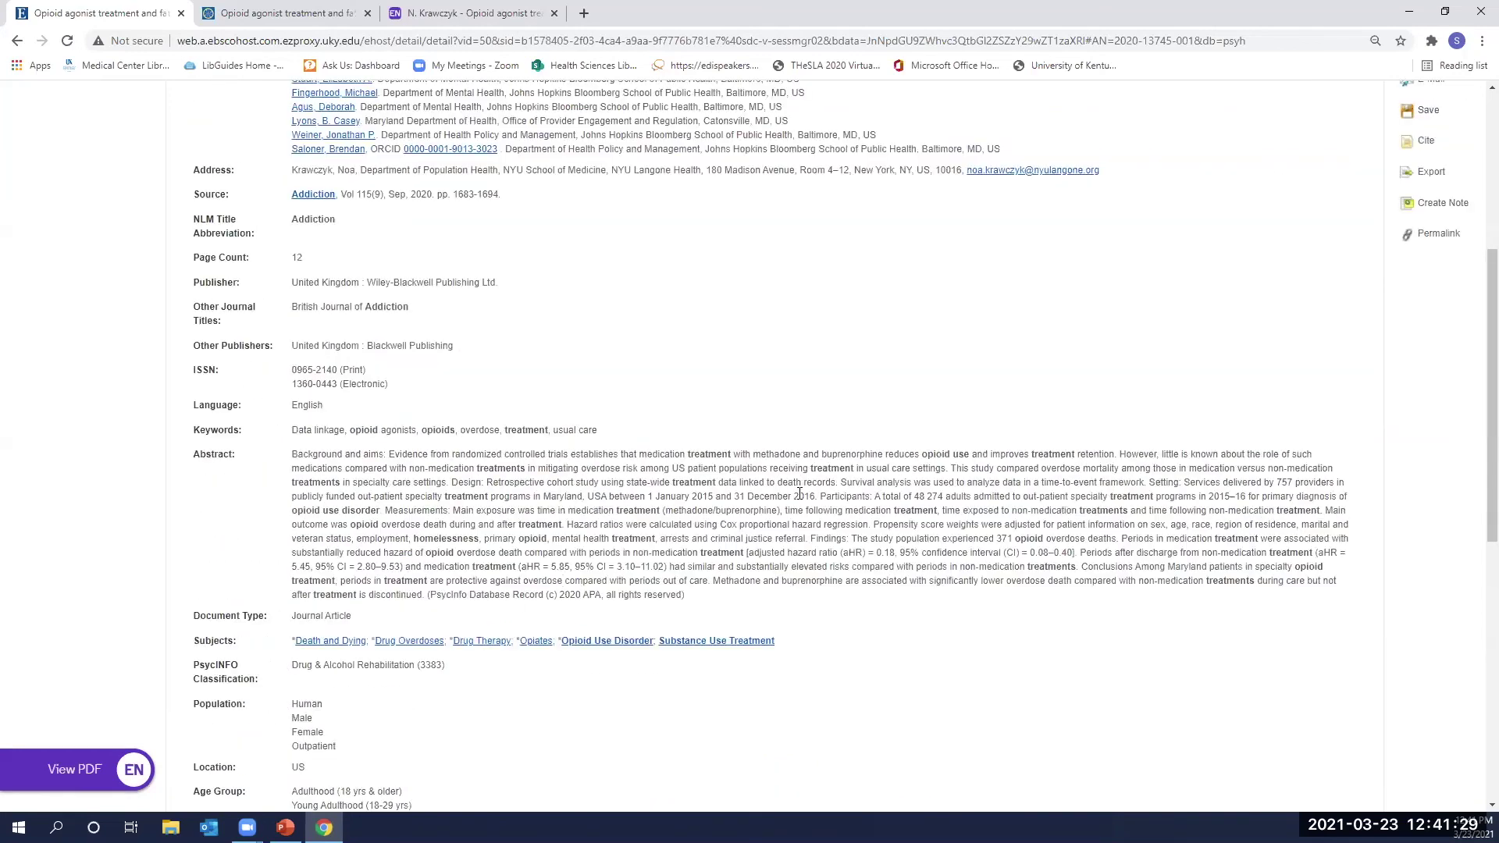
pyautogui.scroll(5, 733, 516)
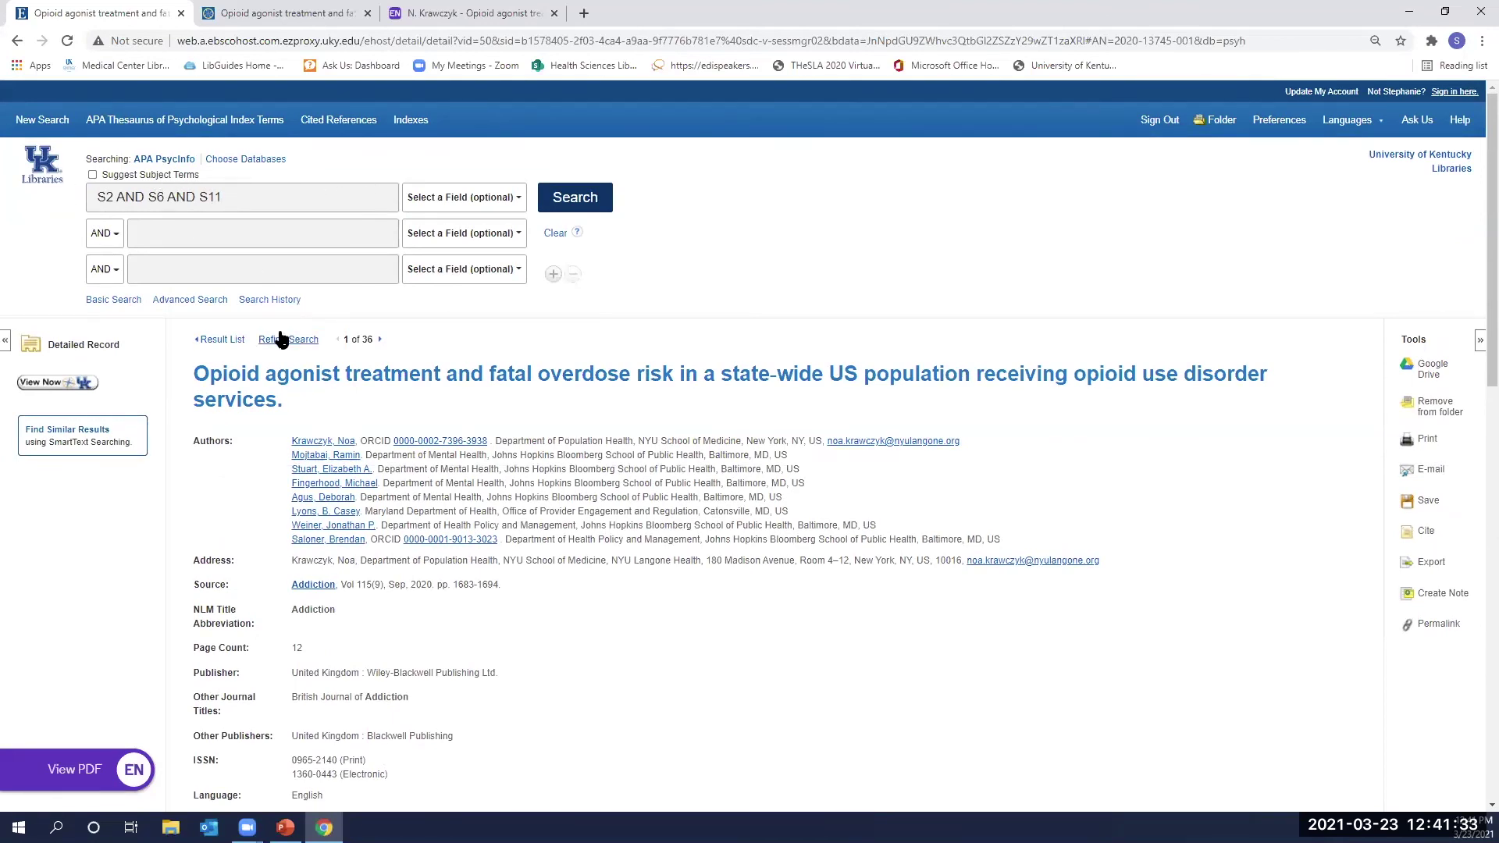
# Show the search history with searches S1 through S14 and their result counts.
pyautogui.click(271, 304)
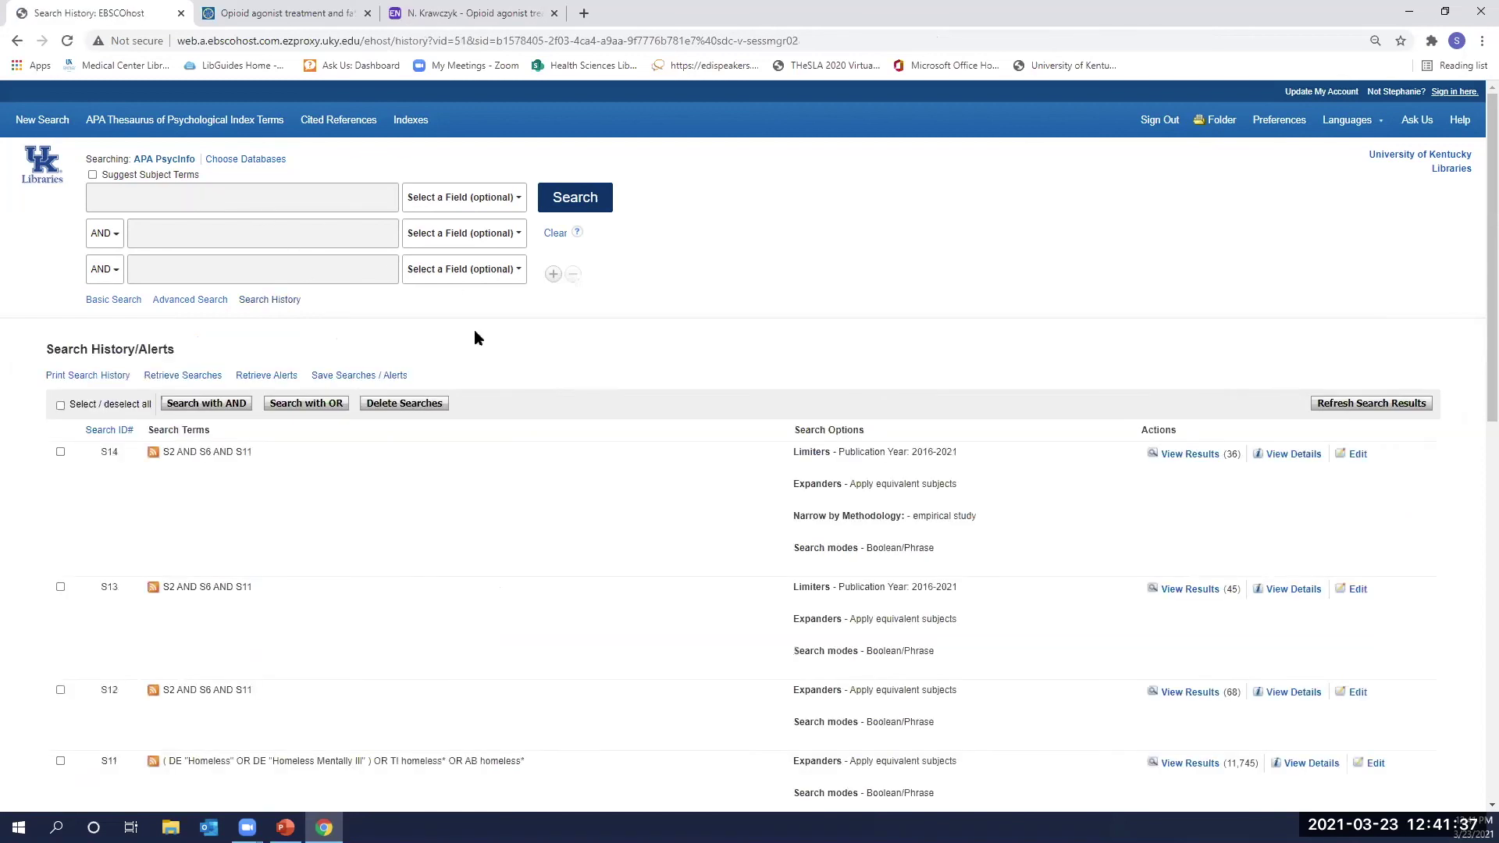
pyautogui.scroll(-2, 1134, 427)
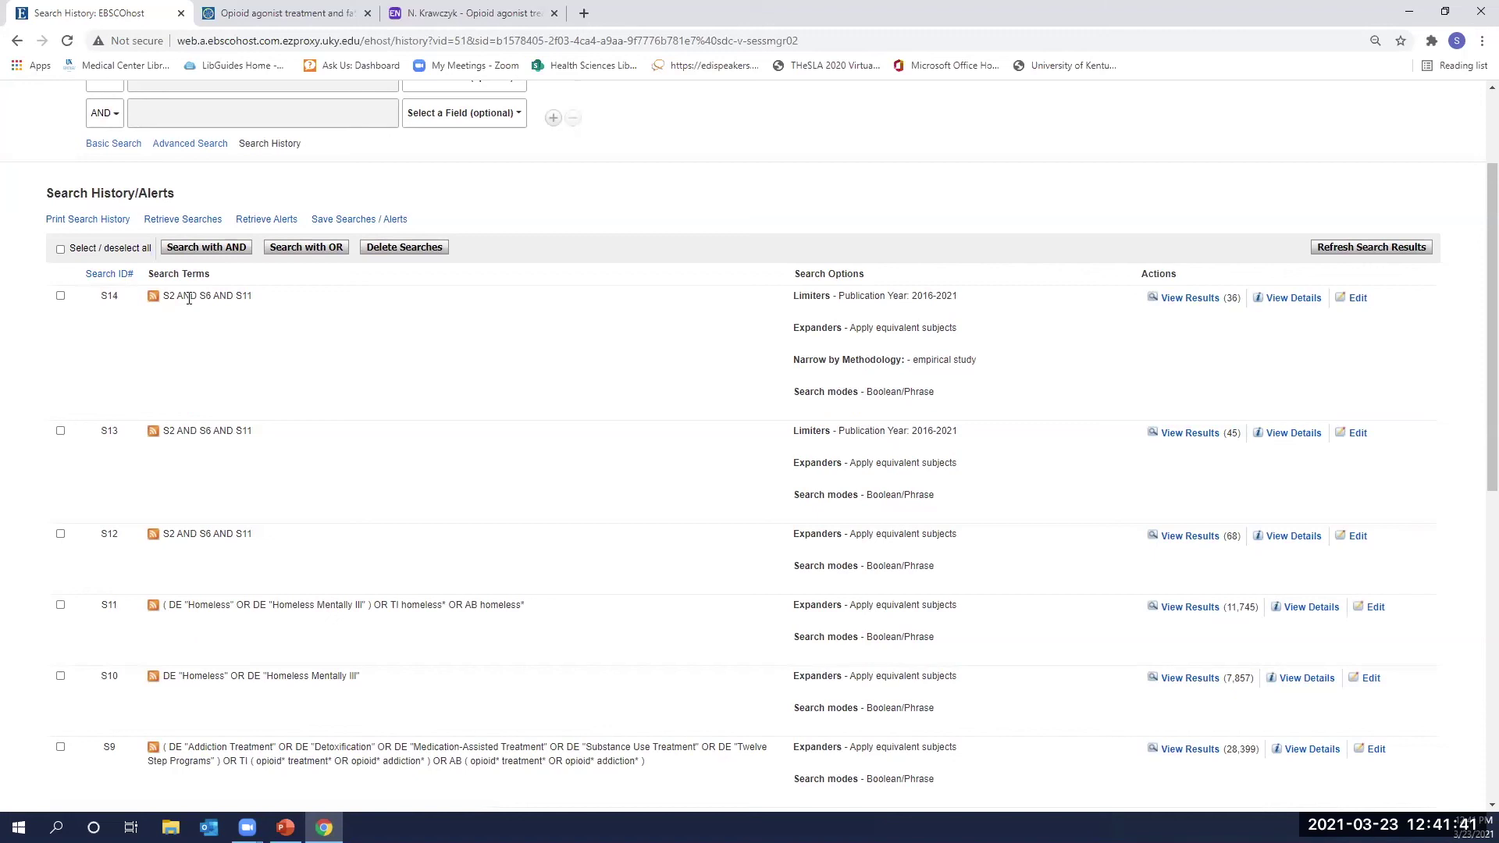
pyautogui.scroll(-8, 267, 342)
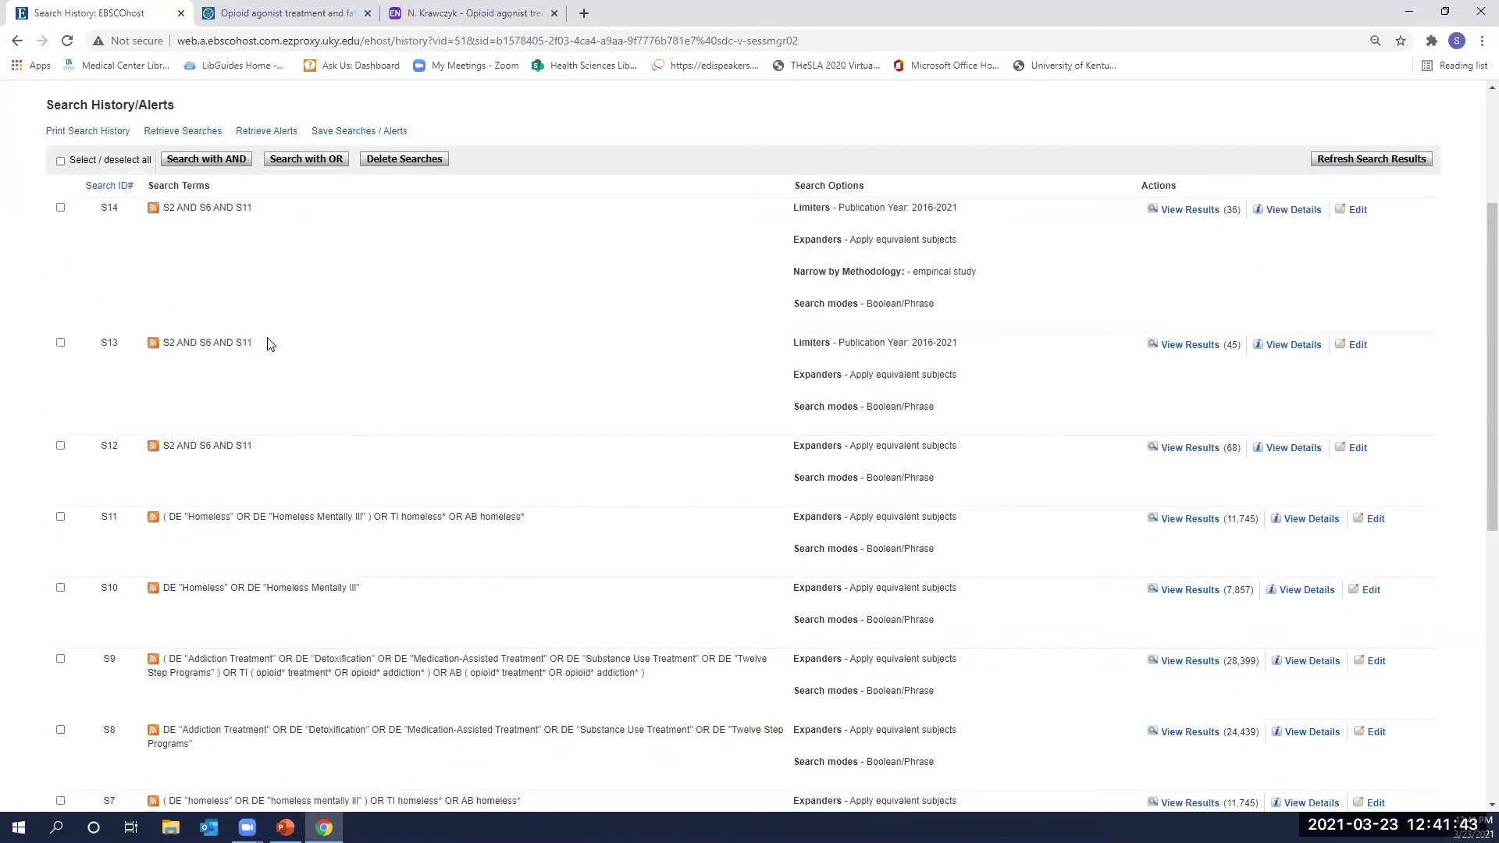
pyautogui.scroll(-1, 372, 506)
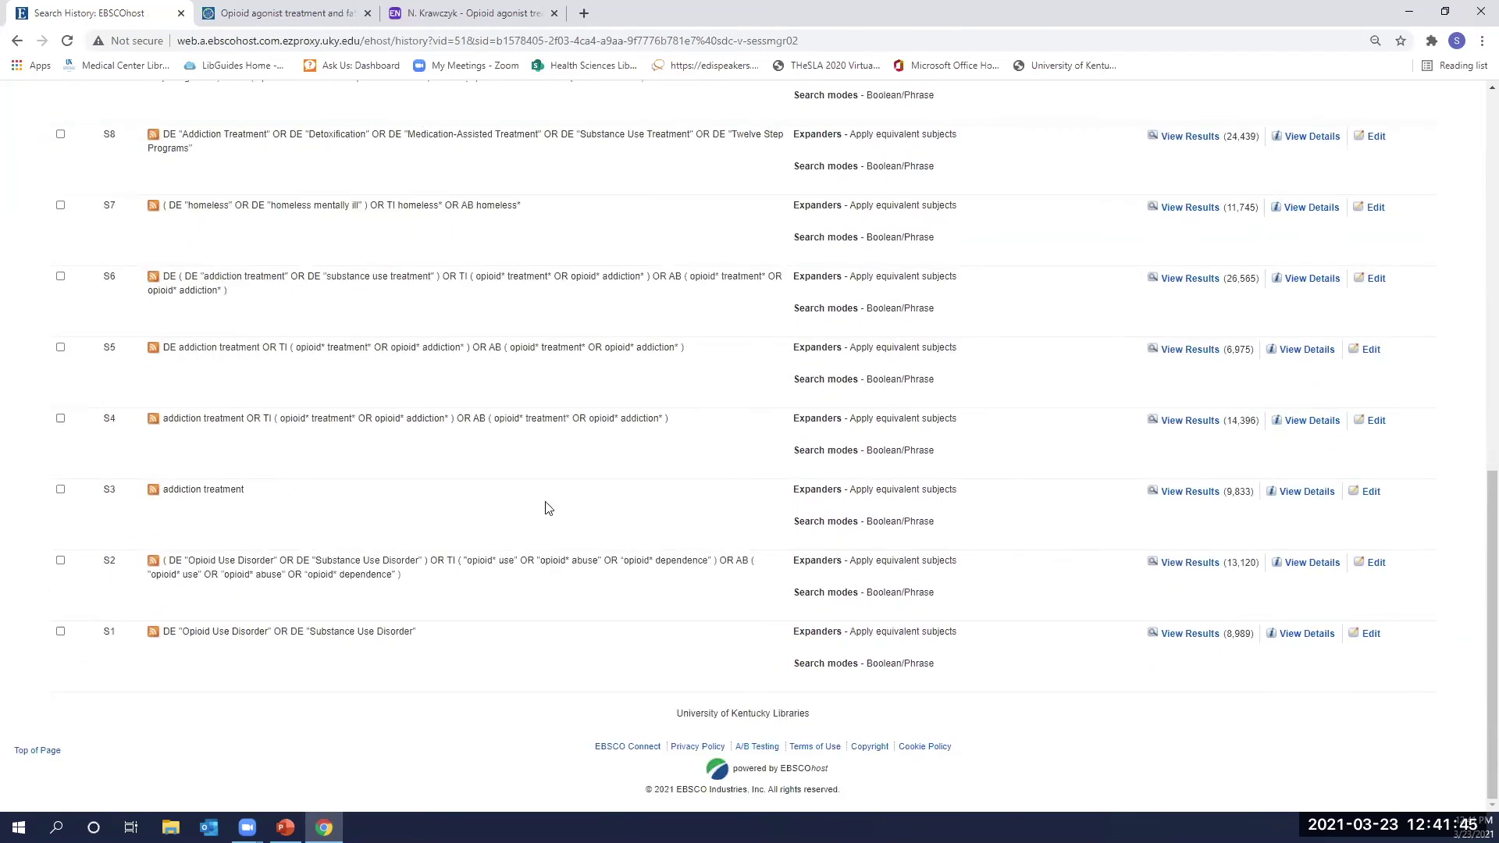
# Edit S2 to delete 'OR DE "Substance Use Disorder" )' from its search terms and save it.
pyautogui.click(1374, 564)
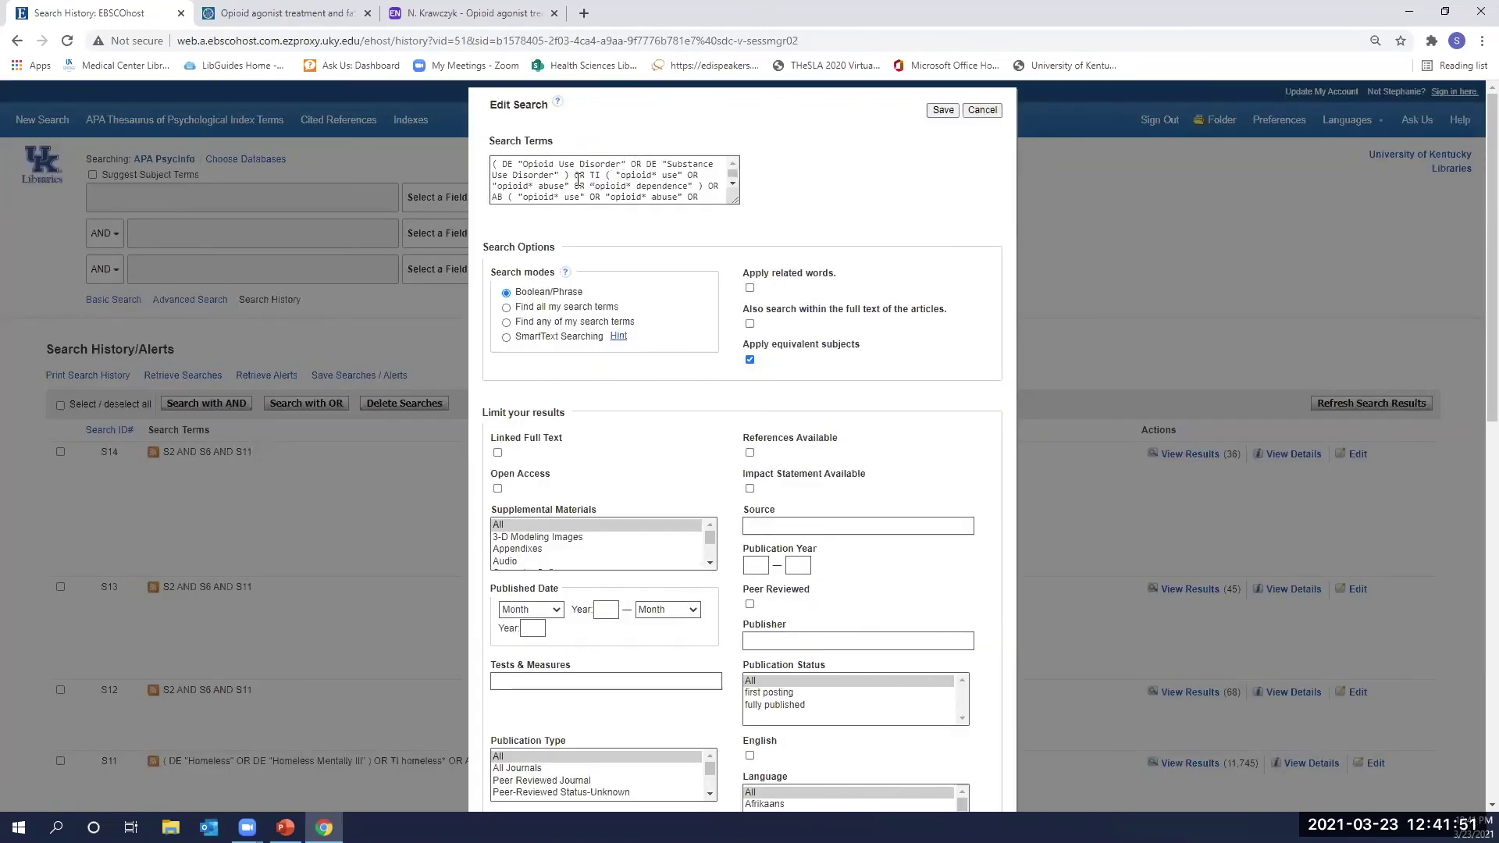
pyautogui.moveTo(578, 176); pyautogui.dragTo(648, 152)
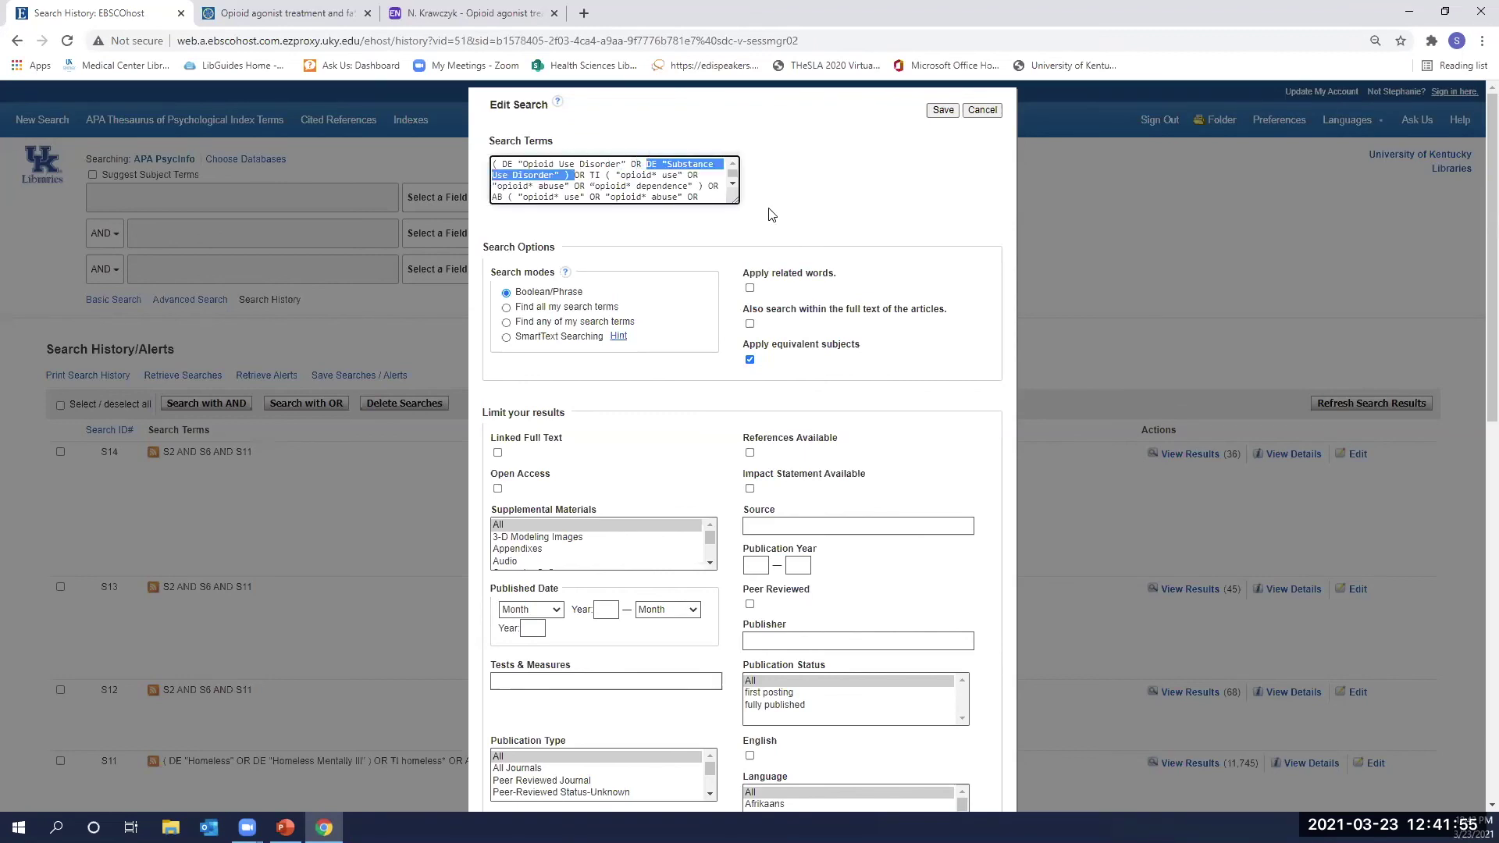
pyautogui.press('BackSpace')
pyautogui.press('BackSpace')
pyautogui.press('BackSpace')
pyautogui.press('BackSpace')
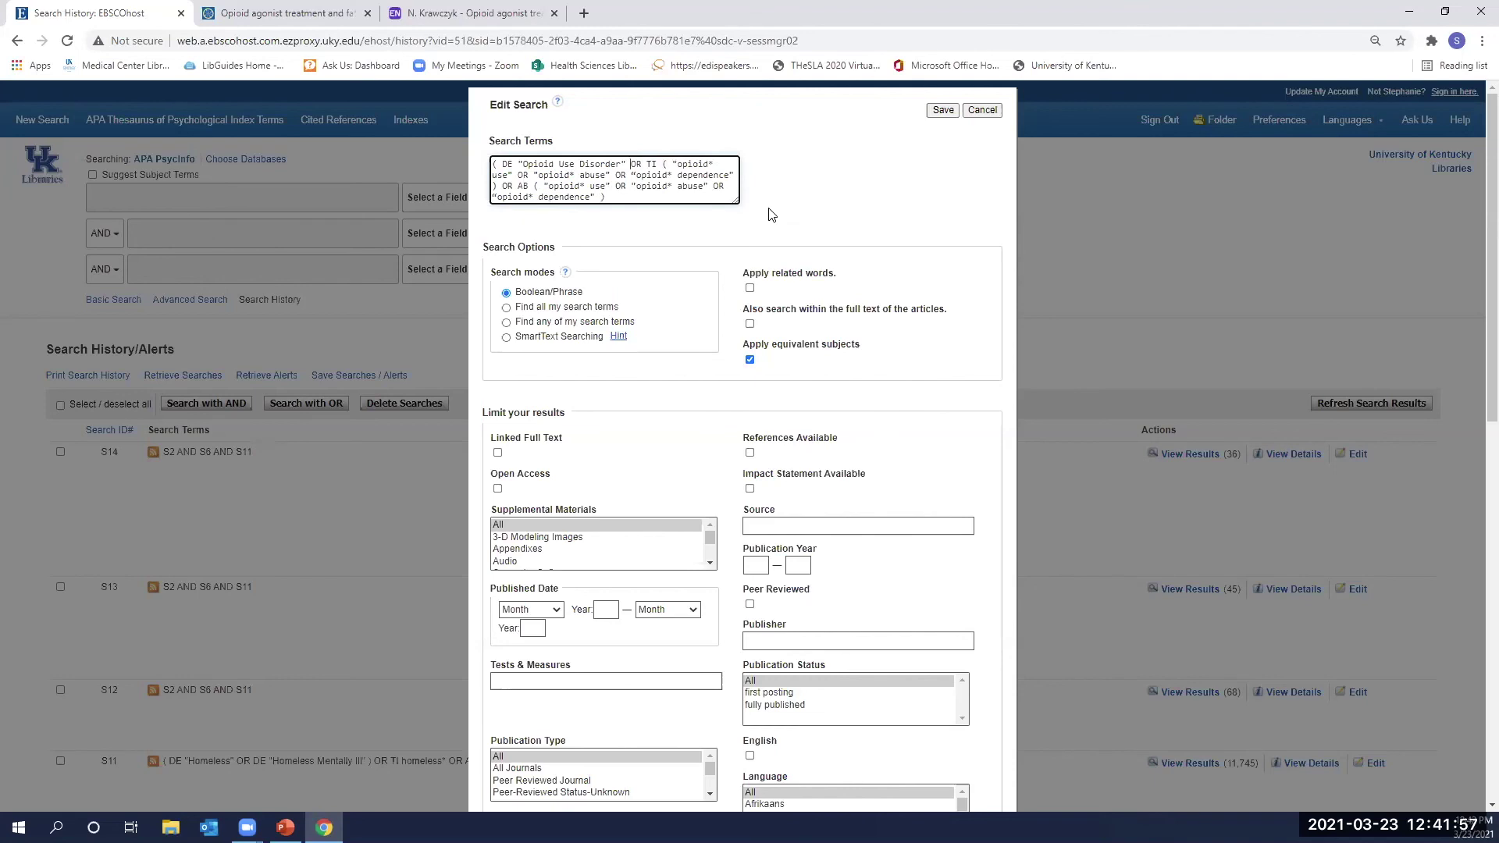
pyautogui.click(943, 110)
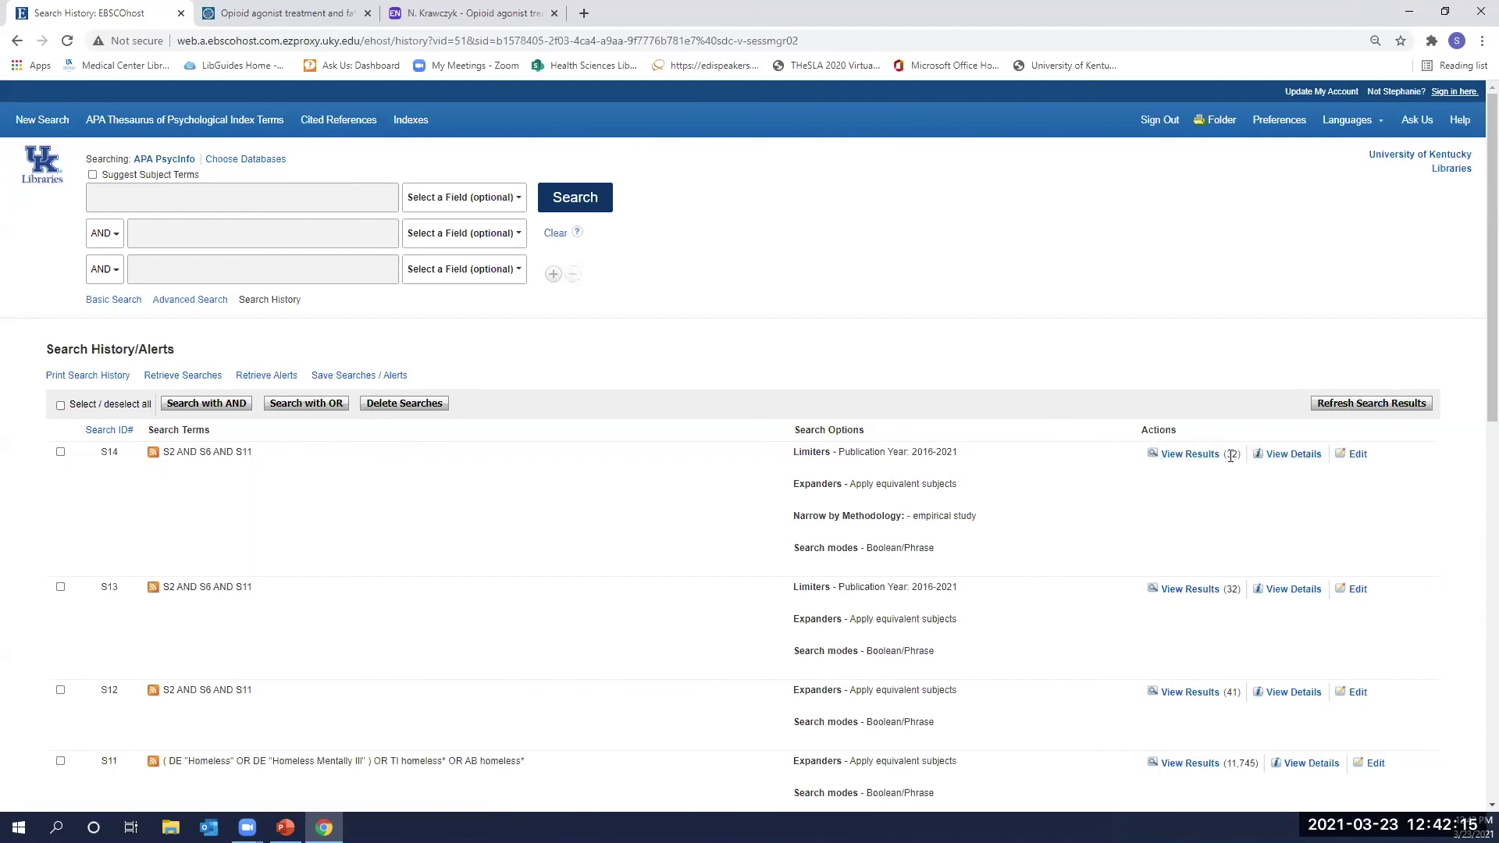
# Review the results of S14 (S2 AND S6 AND S11, 2016–2021 empirical studies) and select the query in the search box.
pyautogui.click(1201, 460)
pyautogui.scroll(-8, 652, 536)
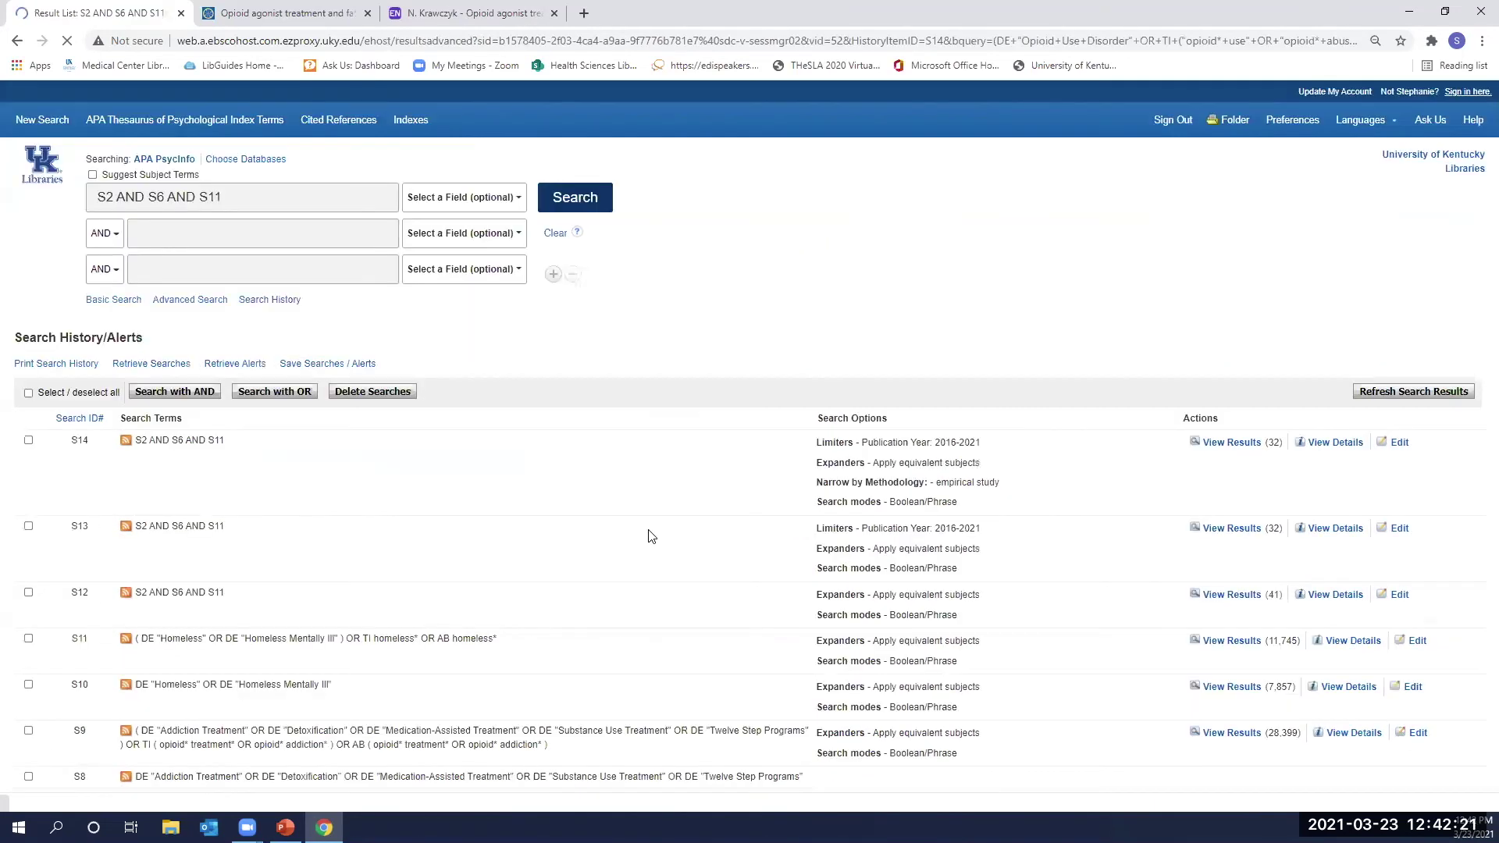
pyautogui.scroll(-3, 652, 536)
pyautogui.scroll(-5, 652, 536)
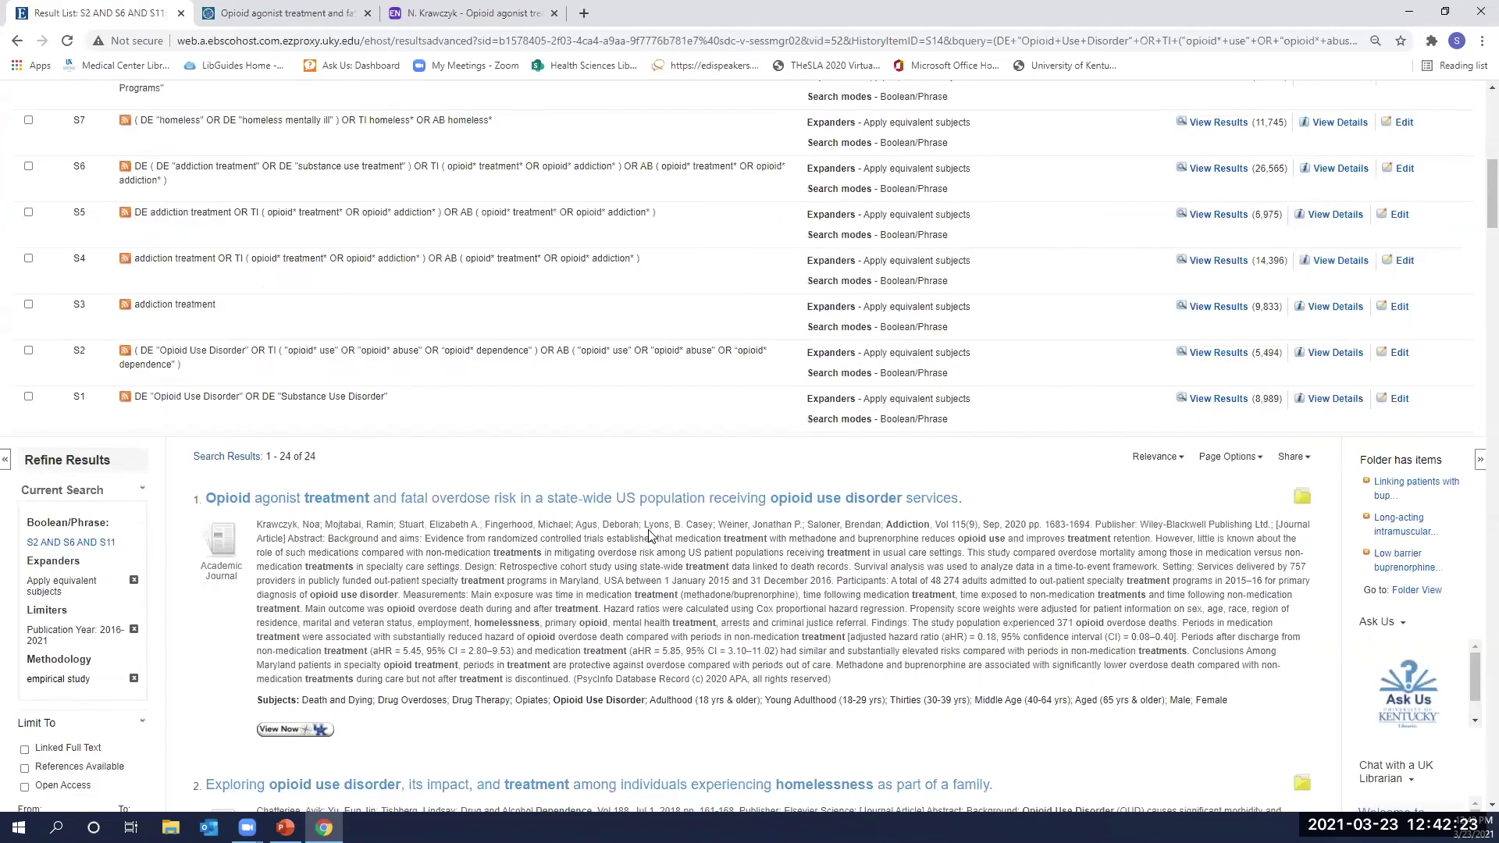
pyautogui.scroll(10, 648, 535)
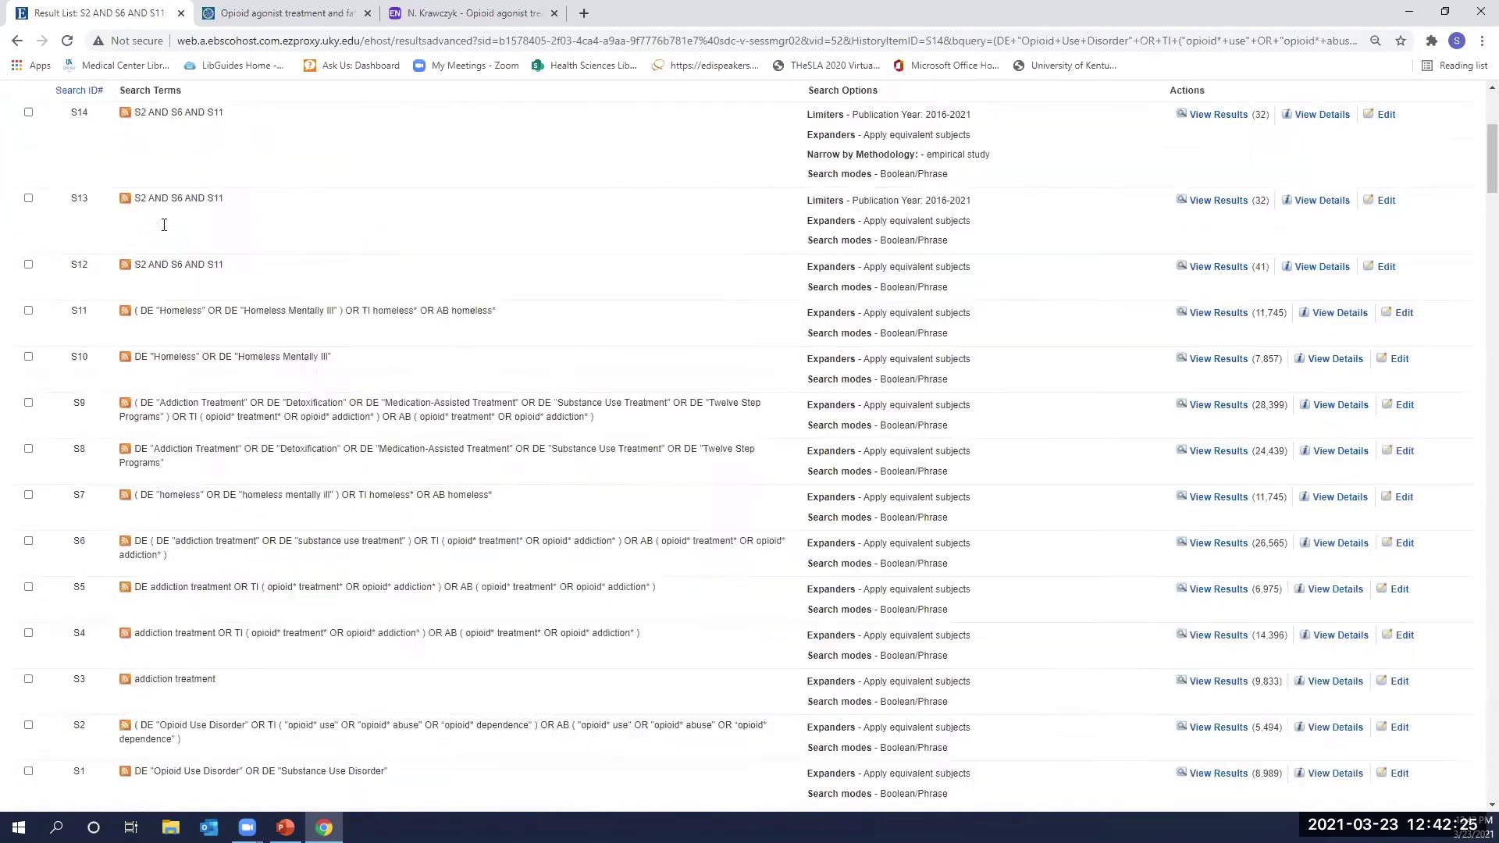
pyautogui.tripleClick(211, 207)
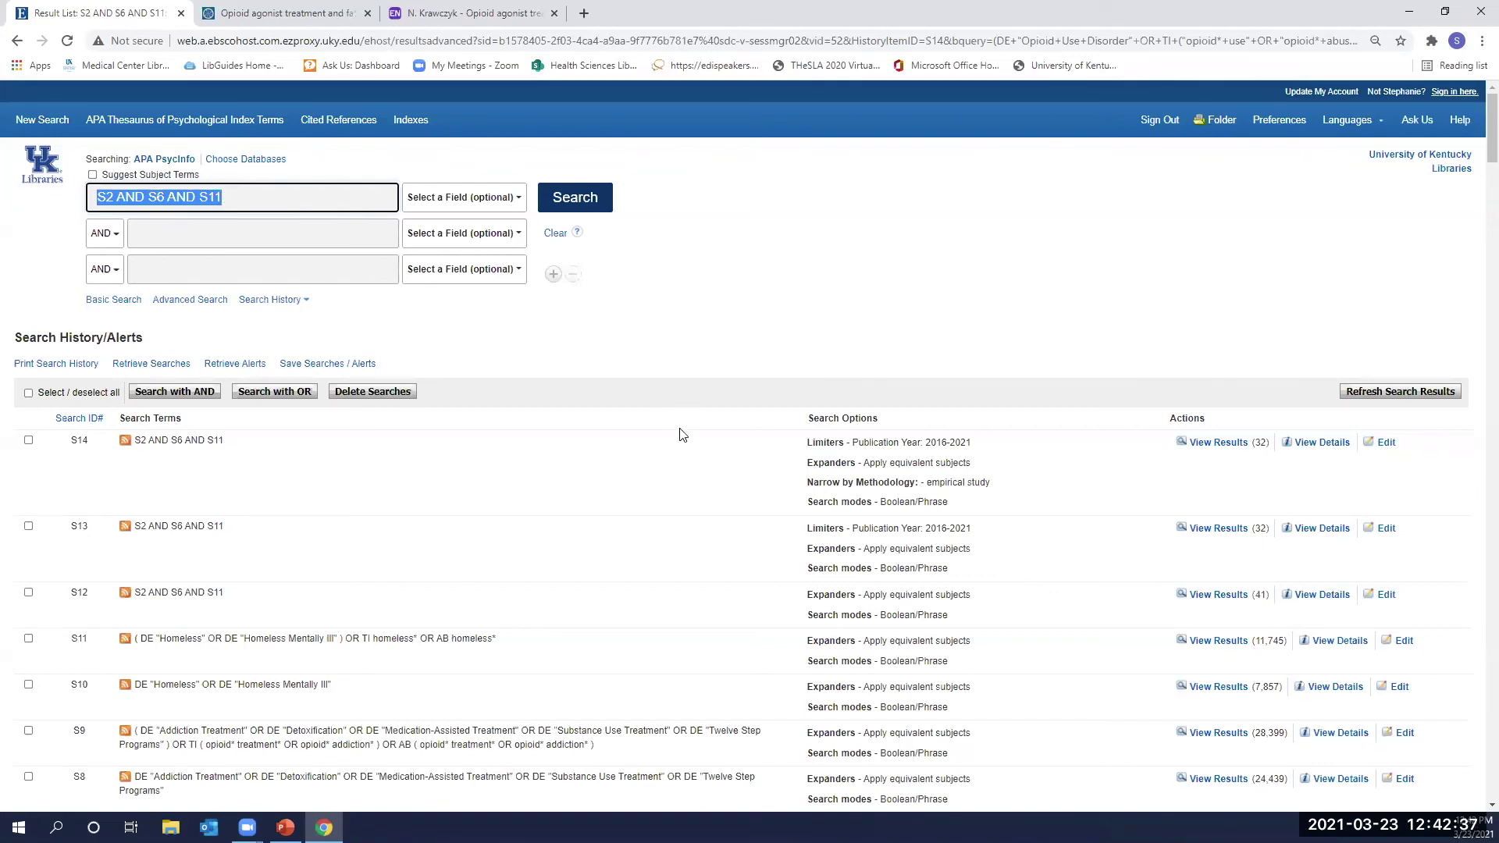
# Clear the first search box and set its field to DE Subjects [exact].
pyautogui.press('BackSpace')
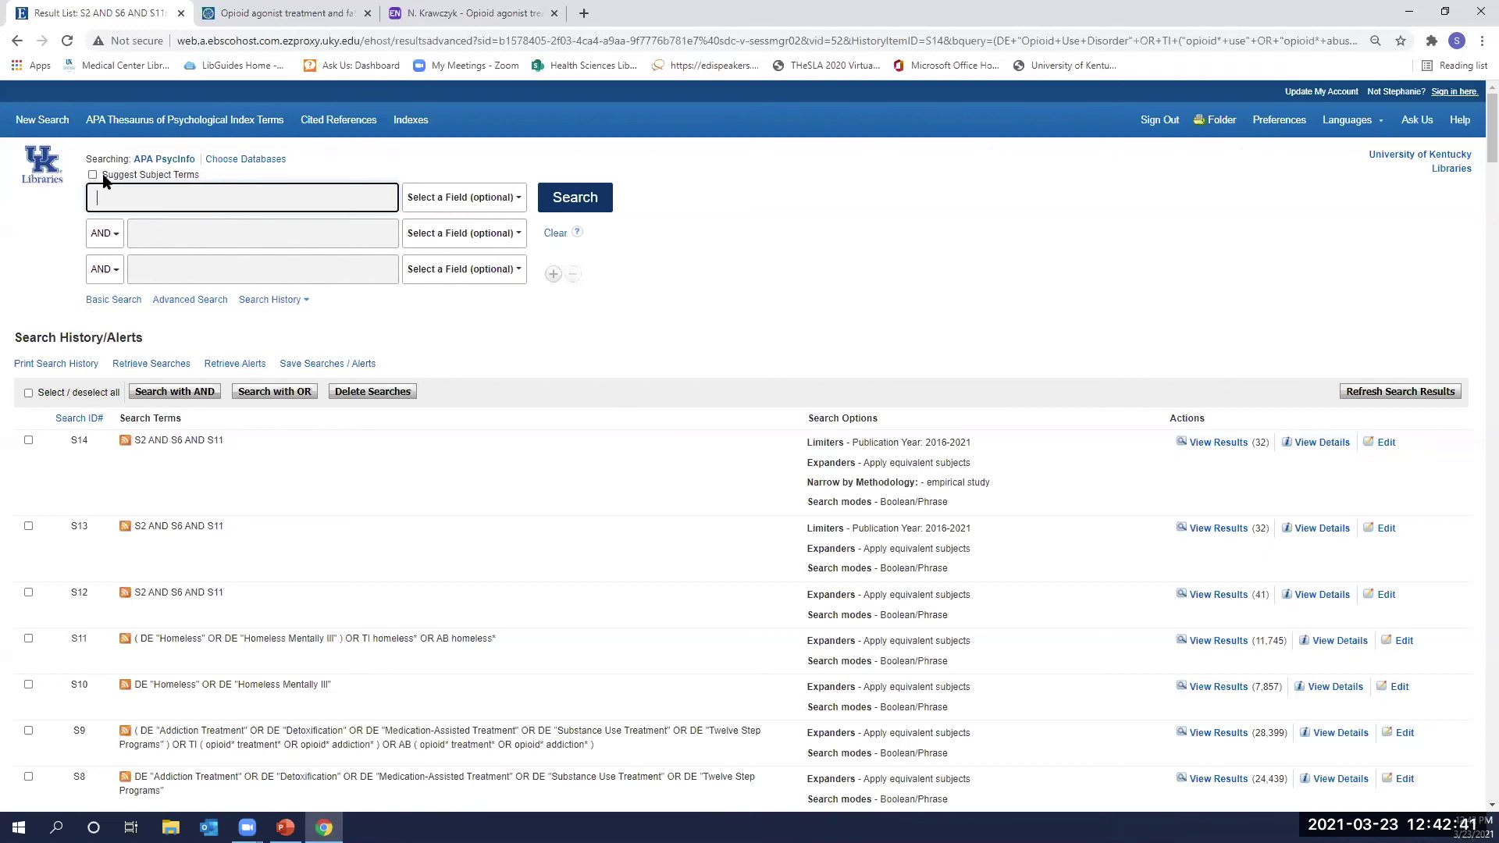
pyautogui.click(453, 198)
pyautogui.scroll(-3, 480, 546)
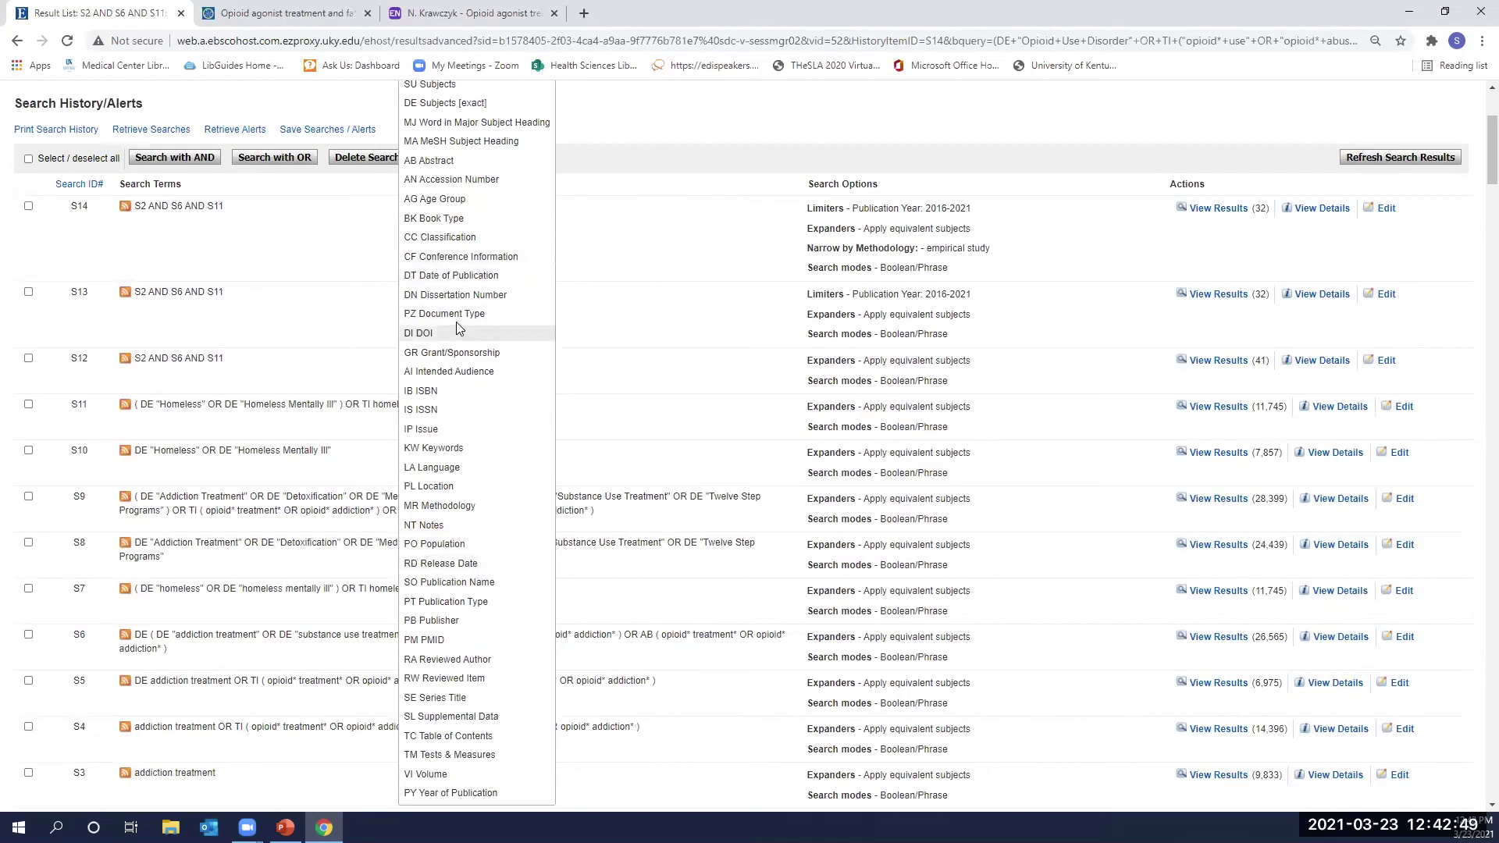
pyautogui.scroll(-3, 453, 359)
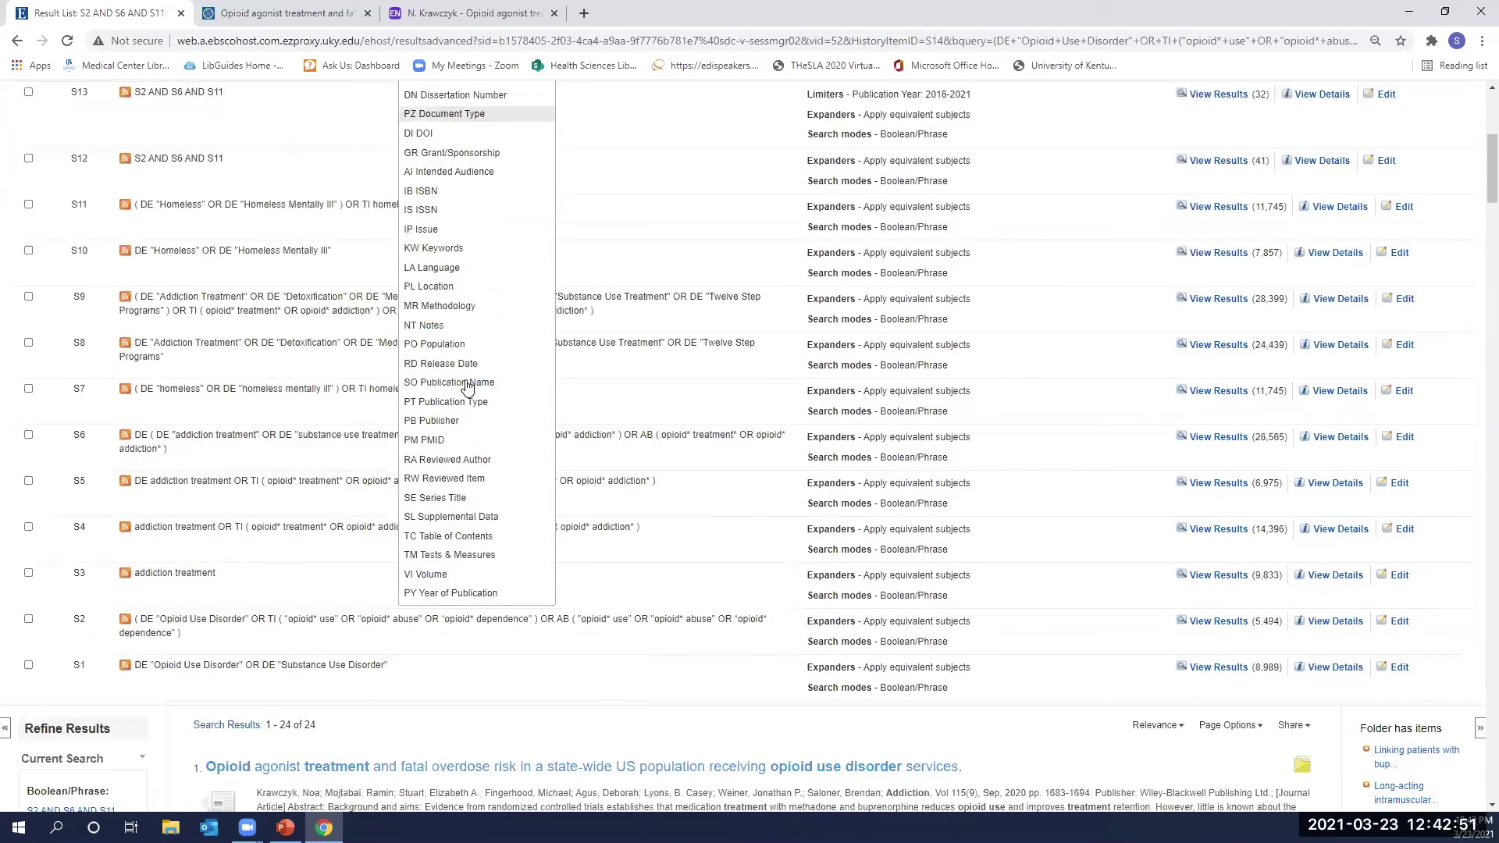
pyautogui.scroll(-2, 469, 388)
pyautogui.scroll(5, 468, 386)
pyautogui.scroll(2, 468, 386)
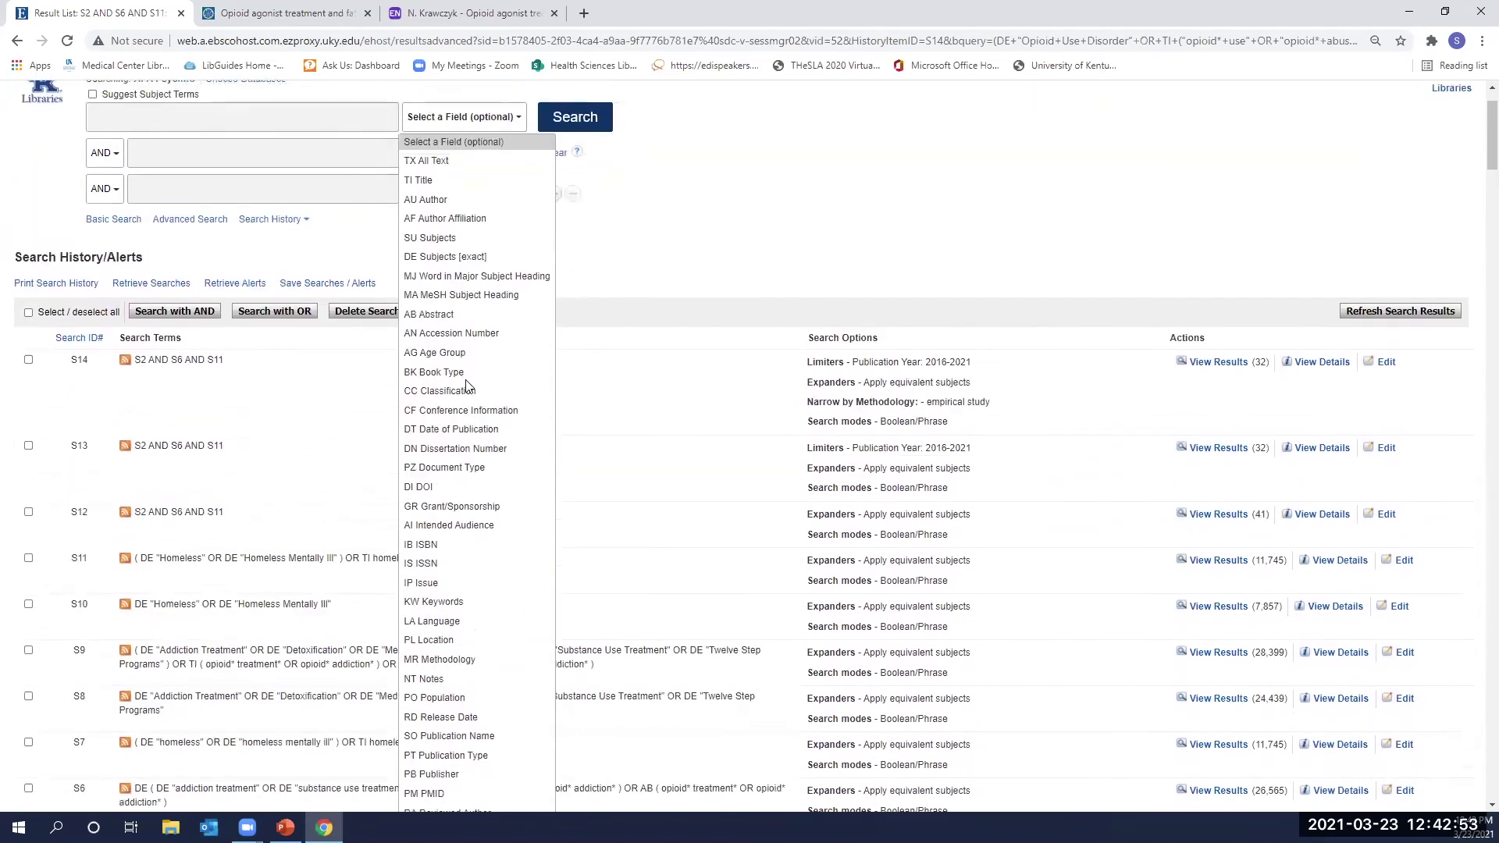
pyautogui.click(470, 259)
# Dismiss the past-search suggestions, leaving the first search box empty.
pyautogui.click(328, 130)
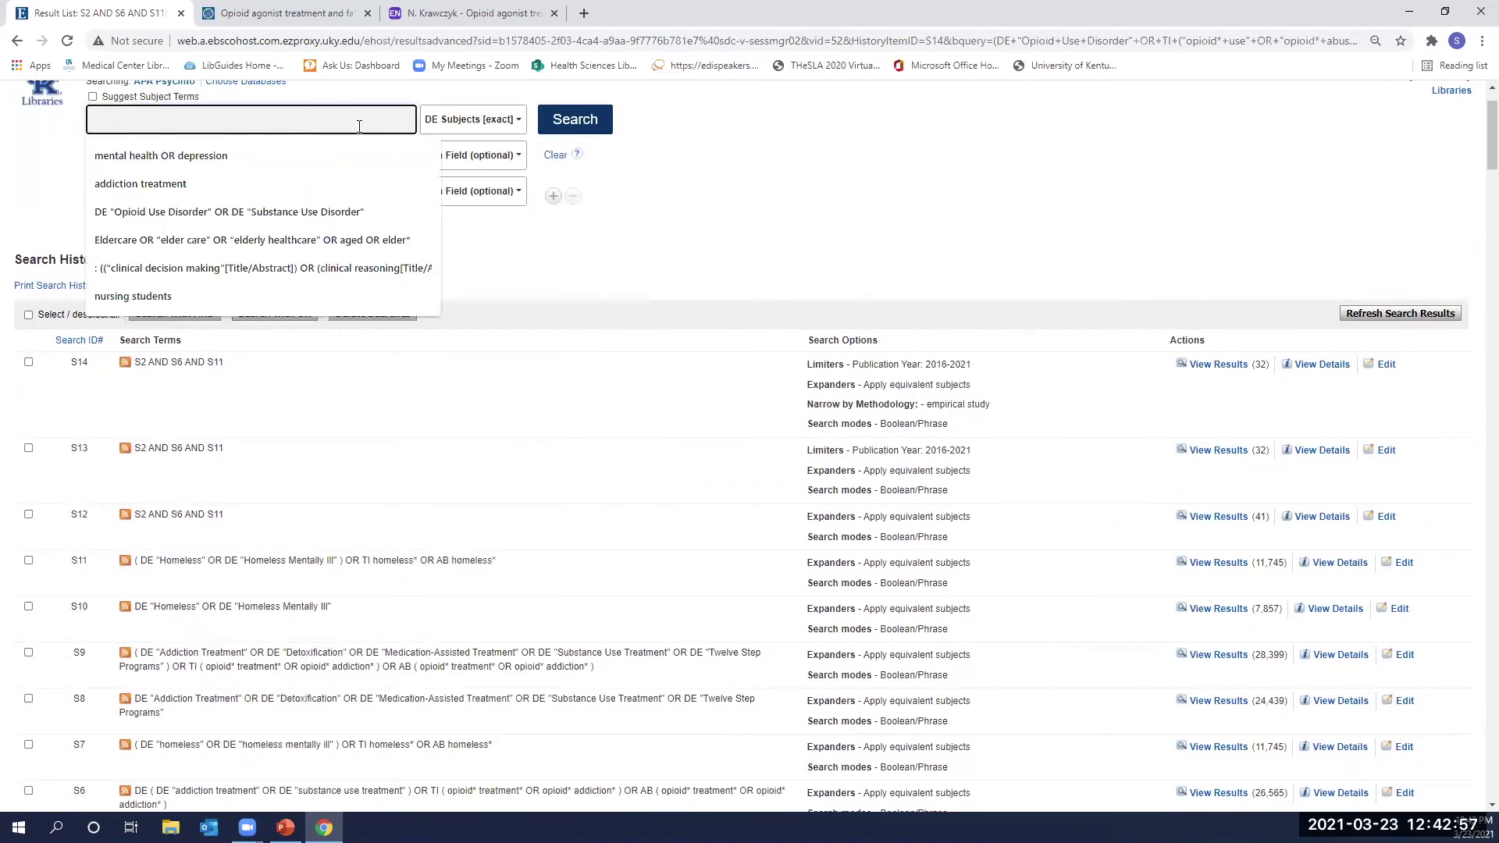
pyautogui.click(721, 172)
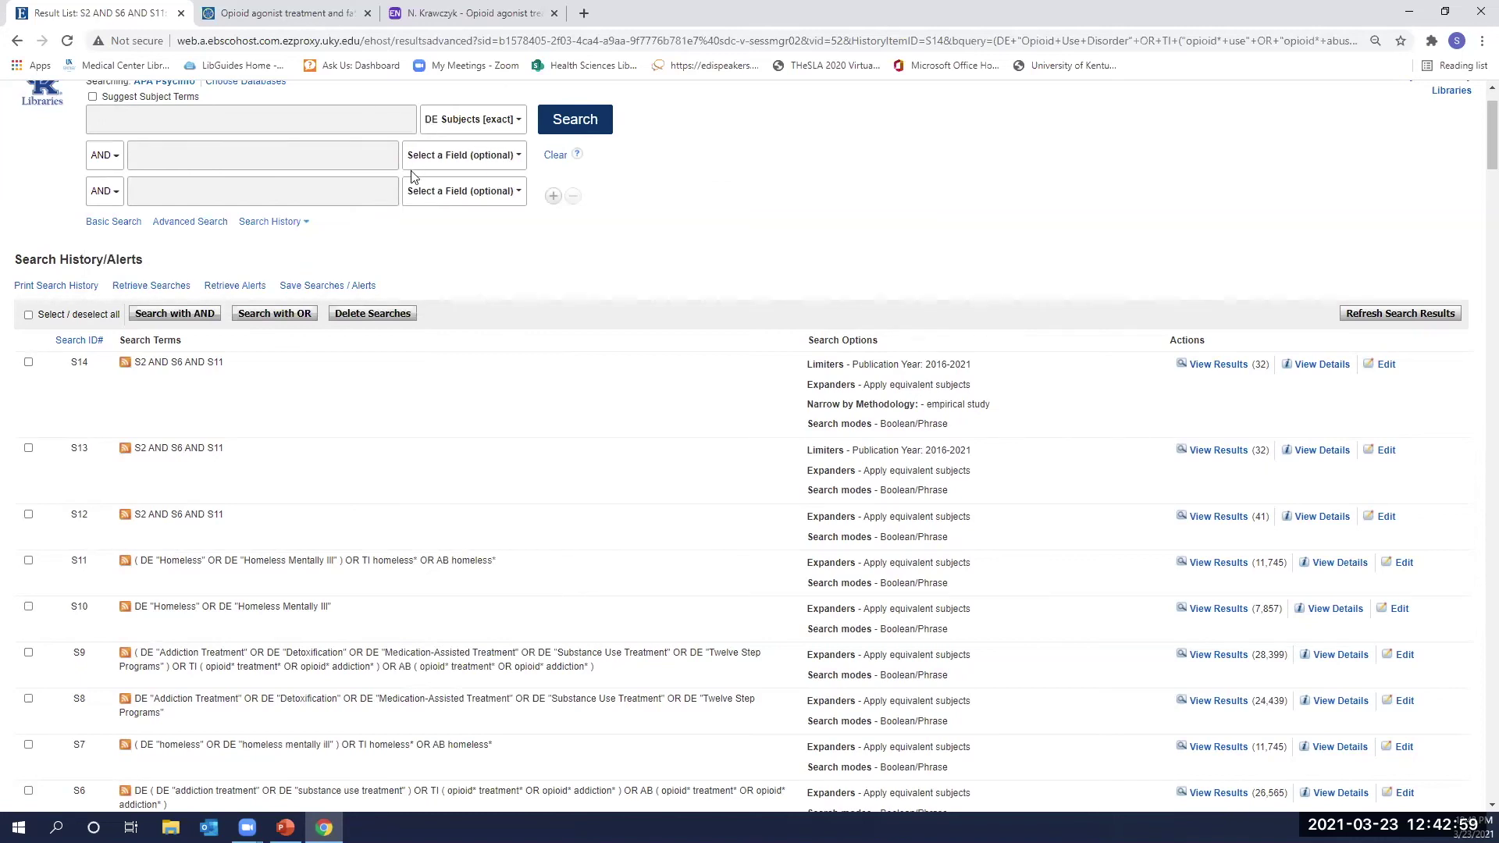
pyautogui.scroll(1, 88, 195)
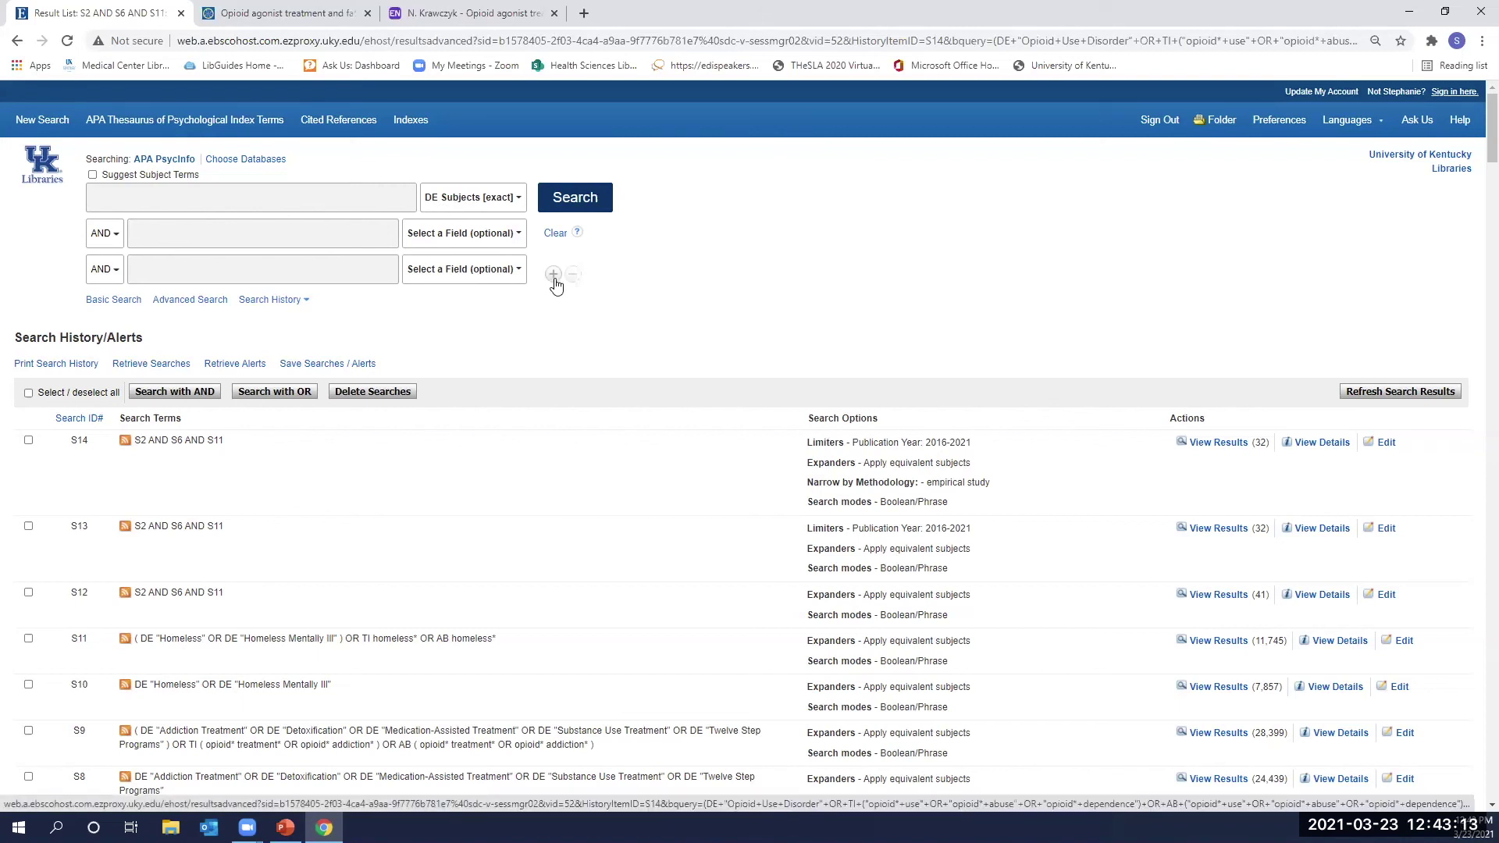
pyautogui.scroll(-5, 717, 311)
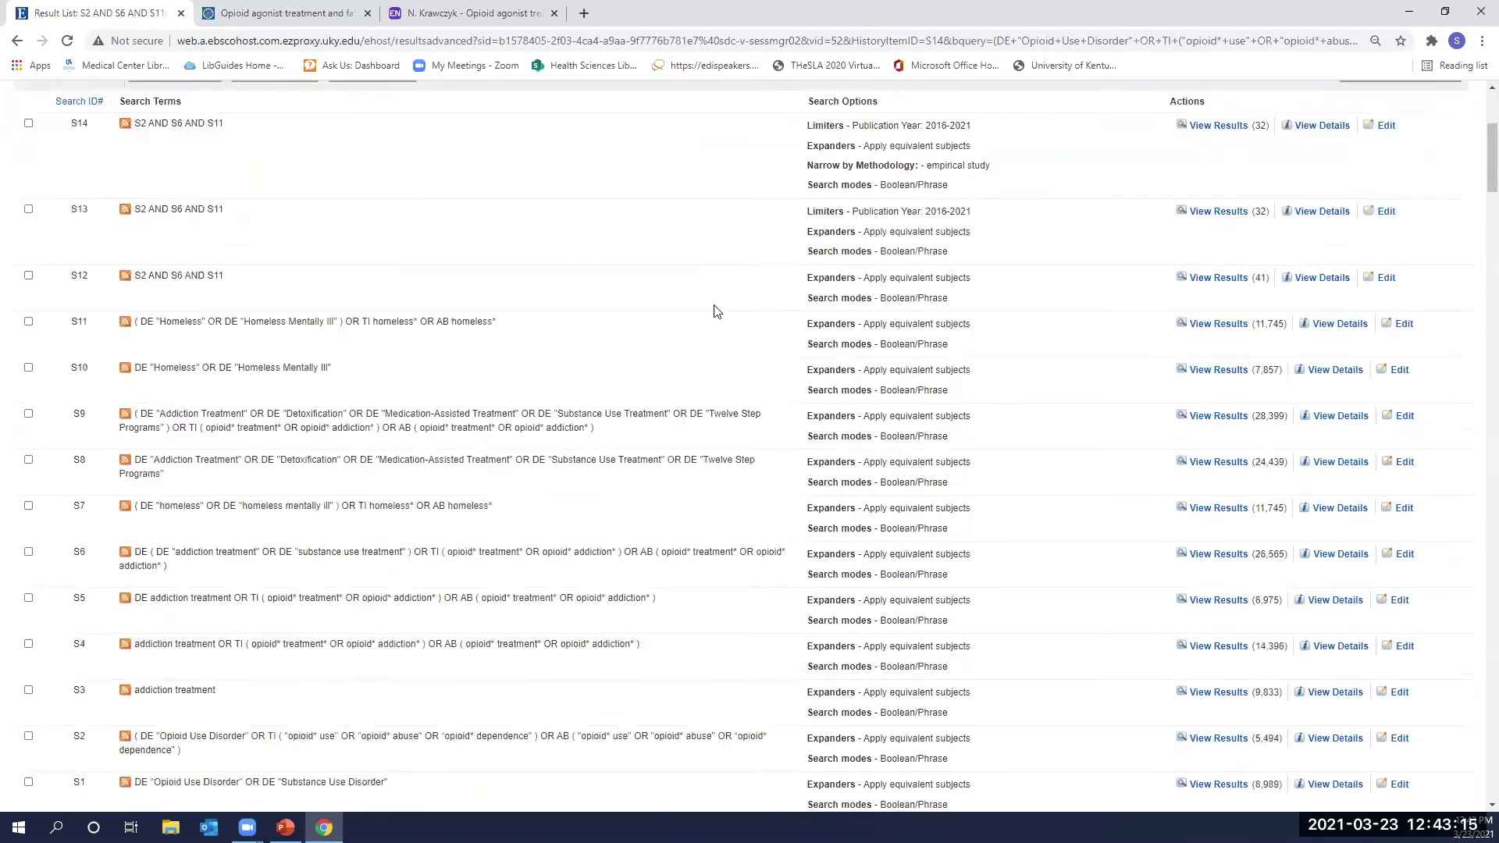
pyautogui.scroll(-8, 717, 311)
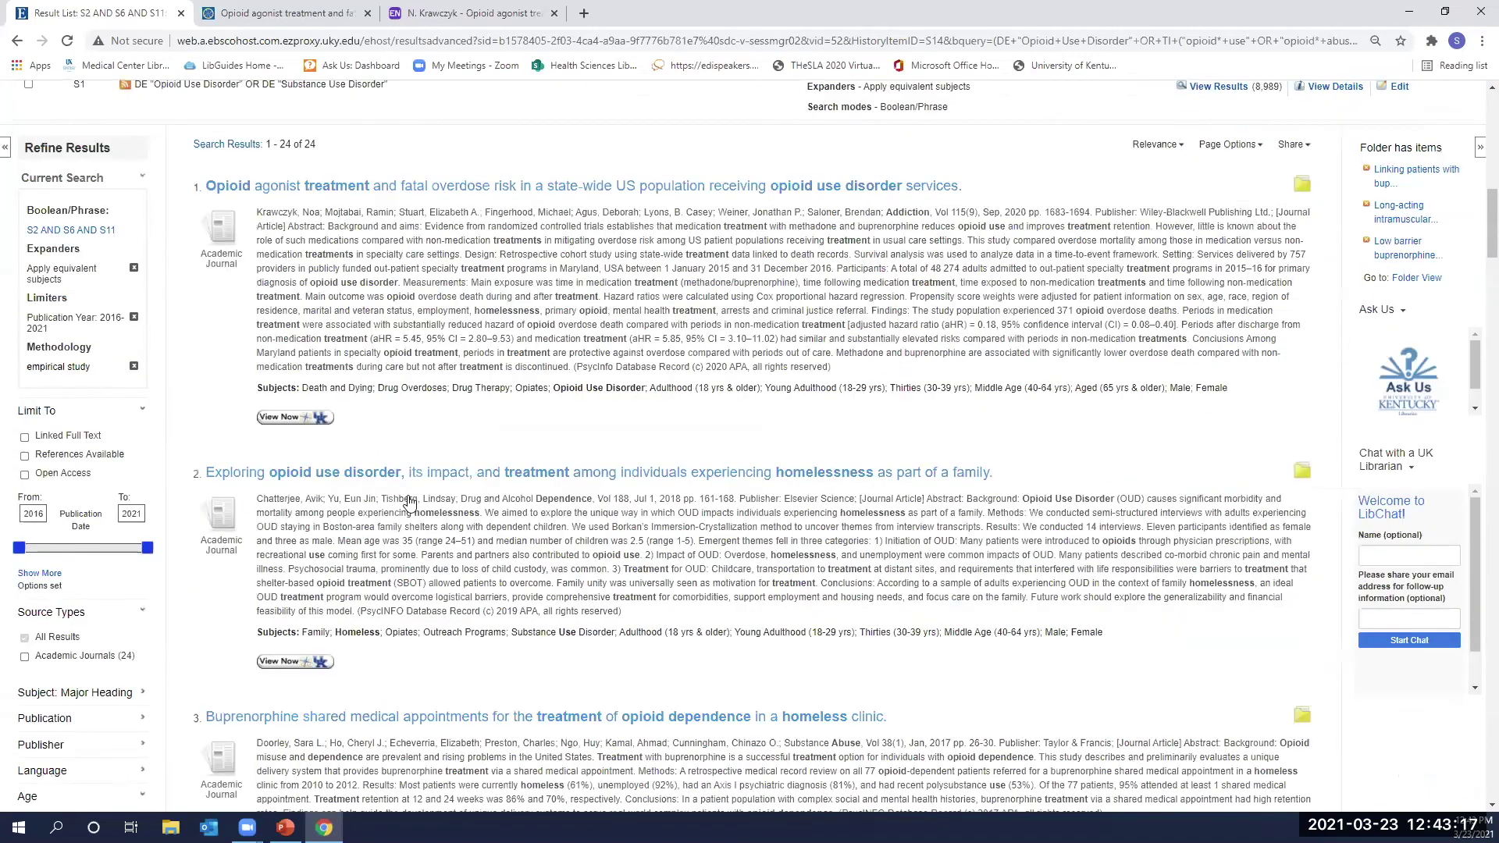
pyautogui.scroll(-3, 1002, 498)
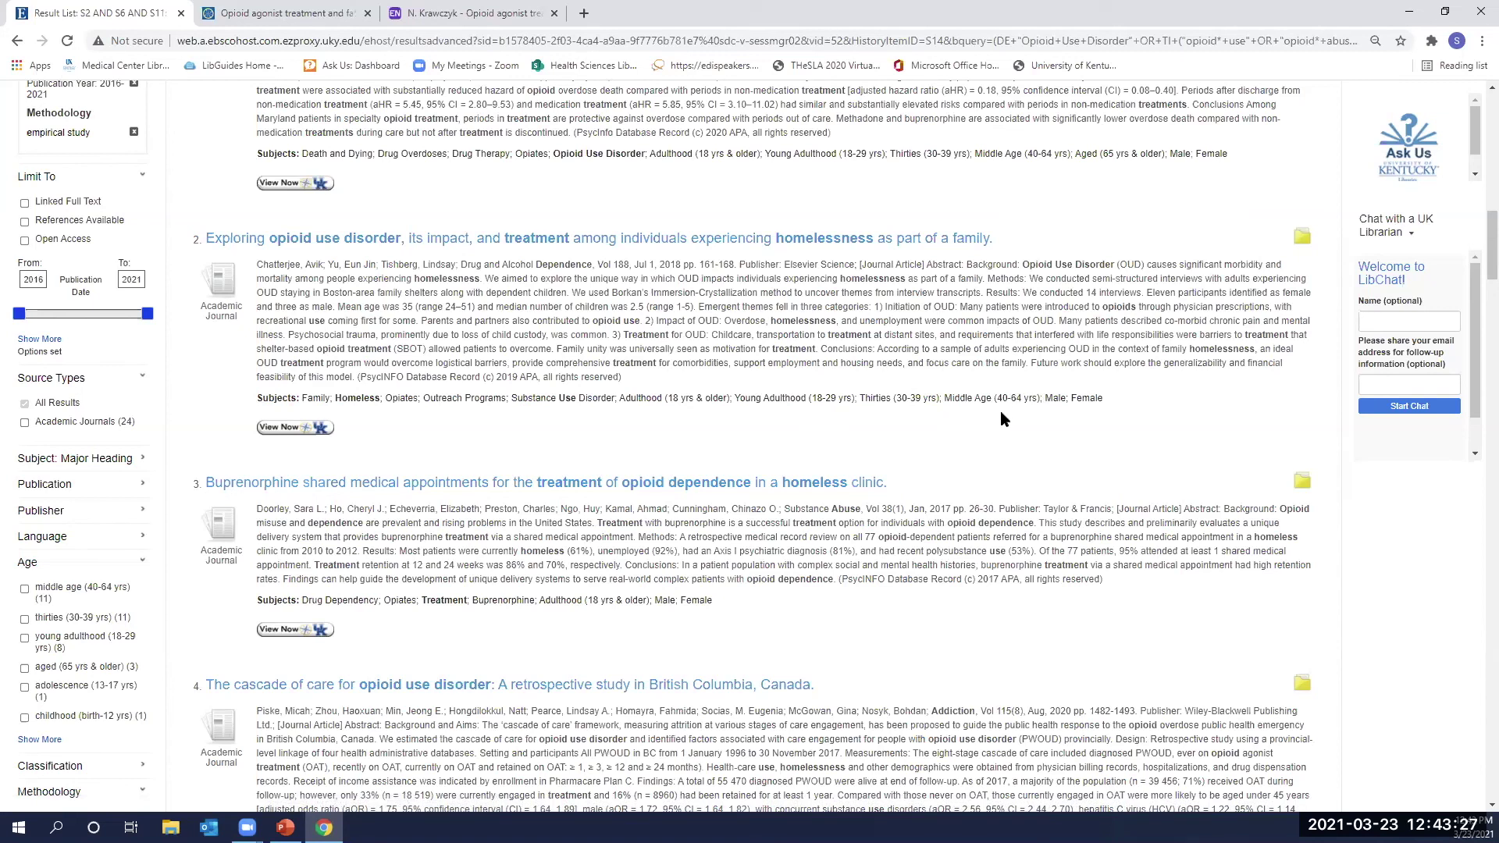
pyautogui.scroll(2, 1005, 411)
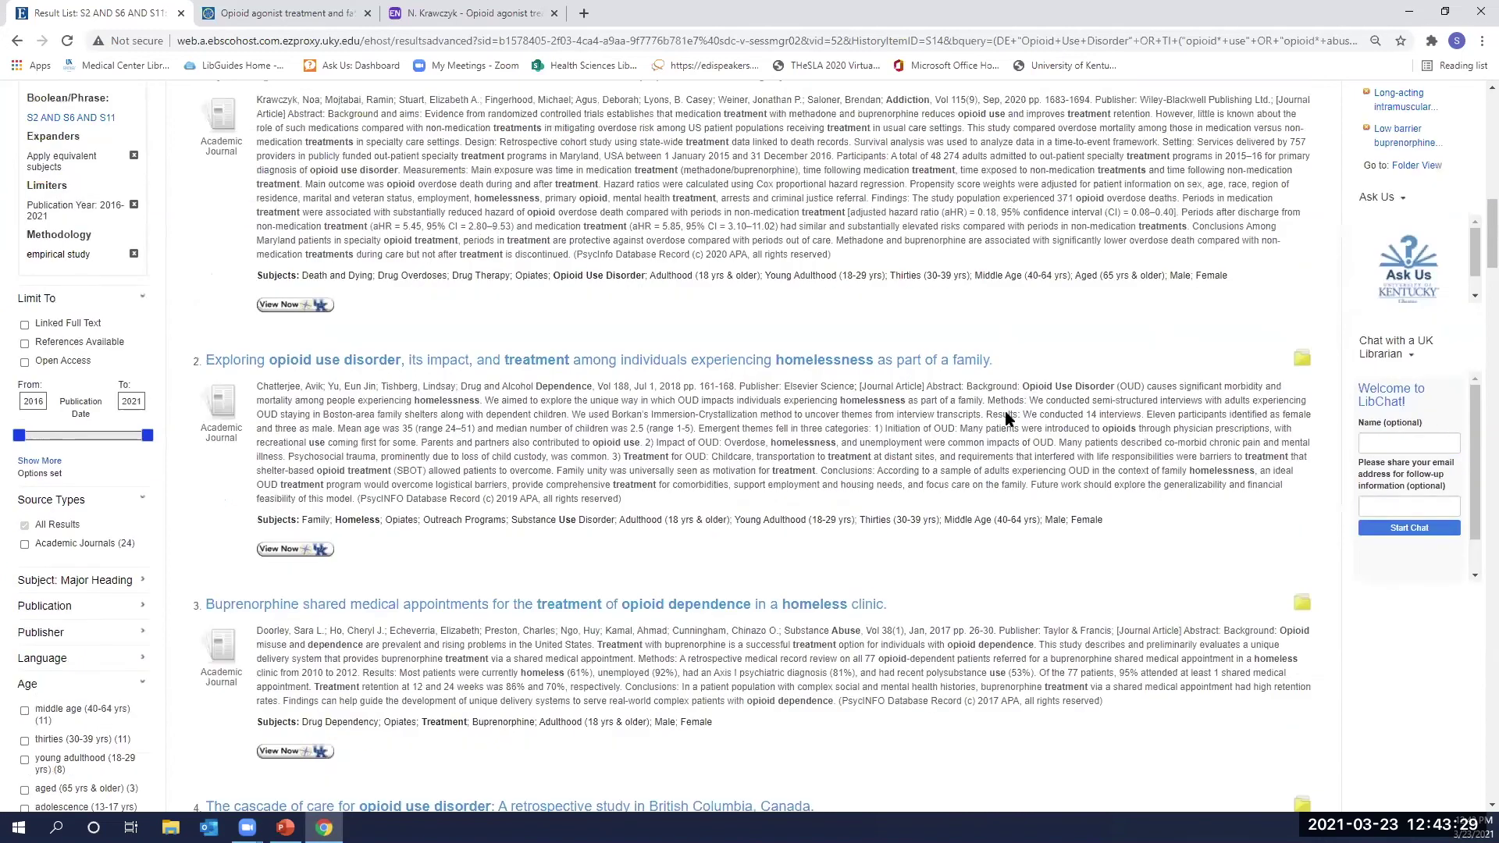
pyautogui.scroll(1, 1007, 413)
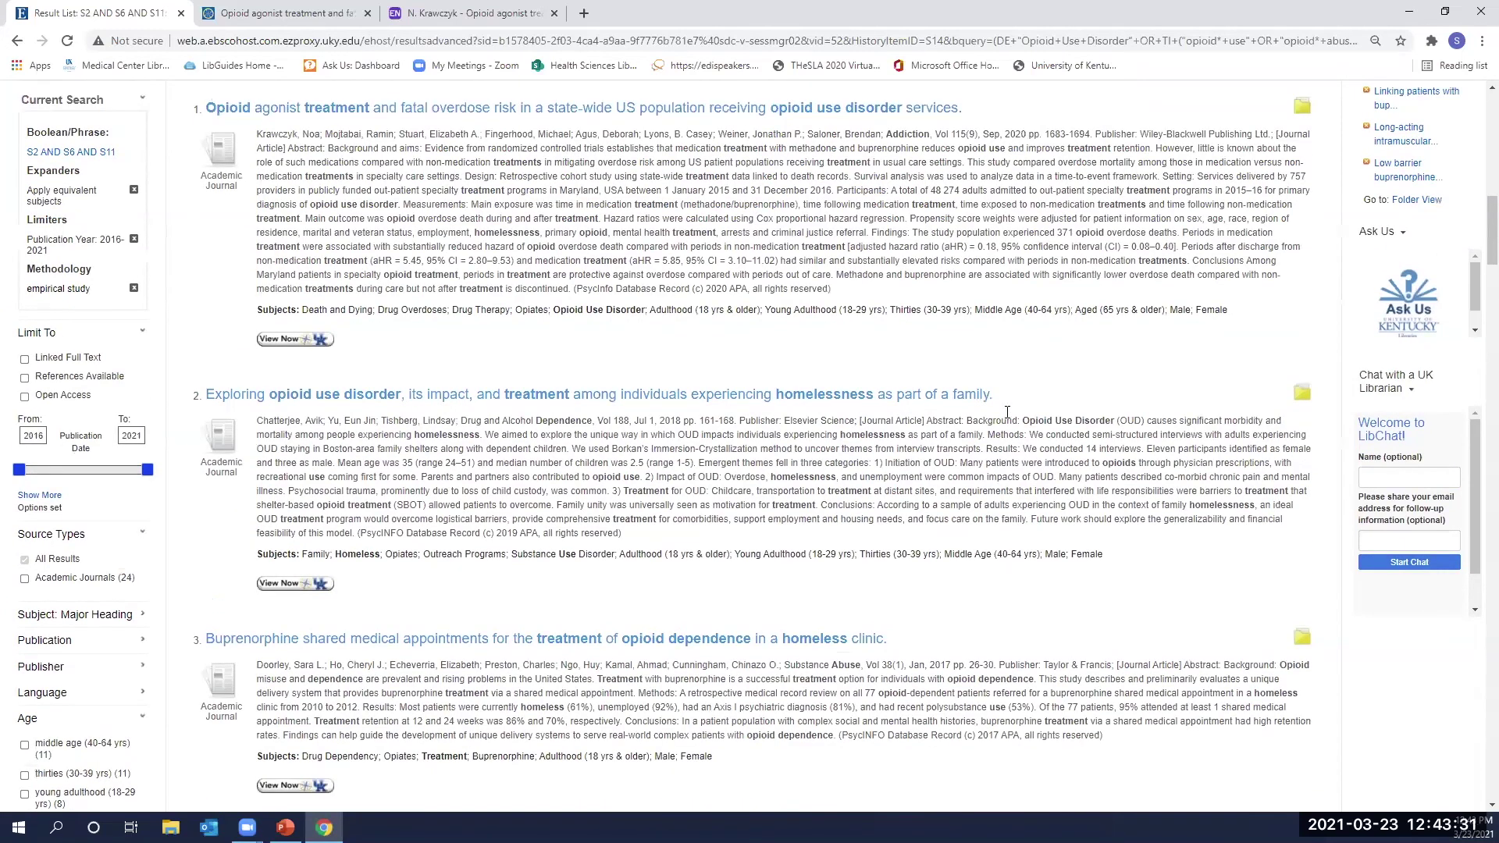
pyautogui.scroll(2, 1007, 412)
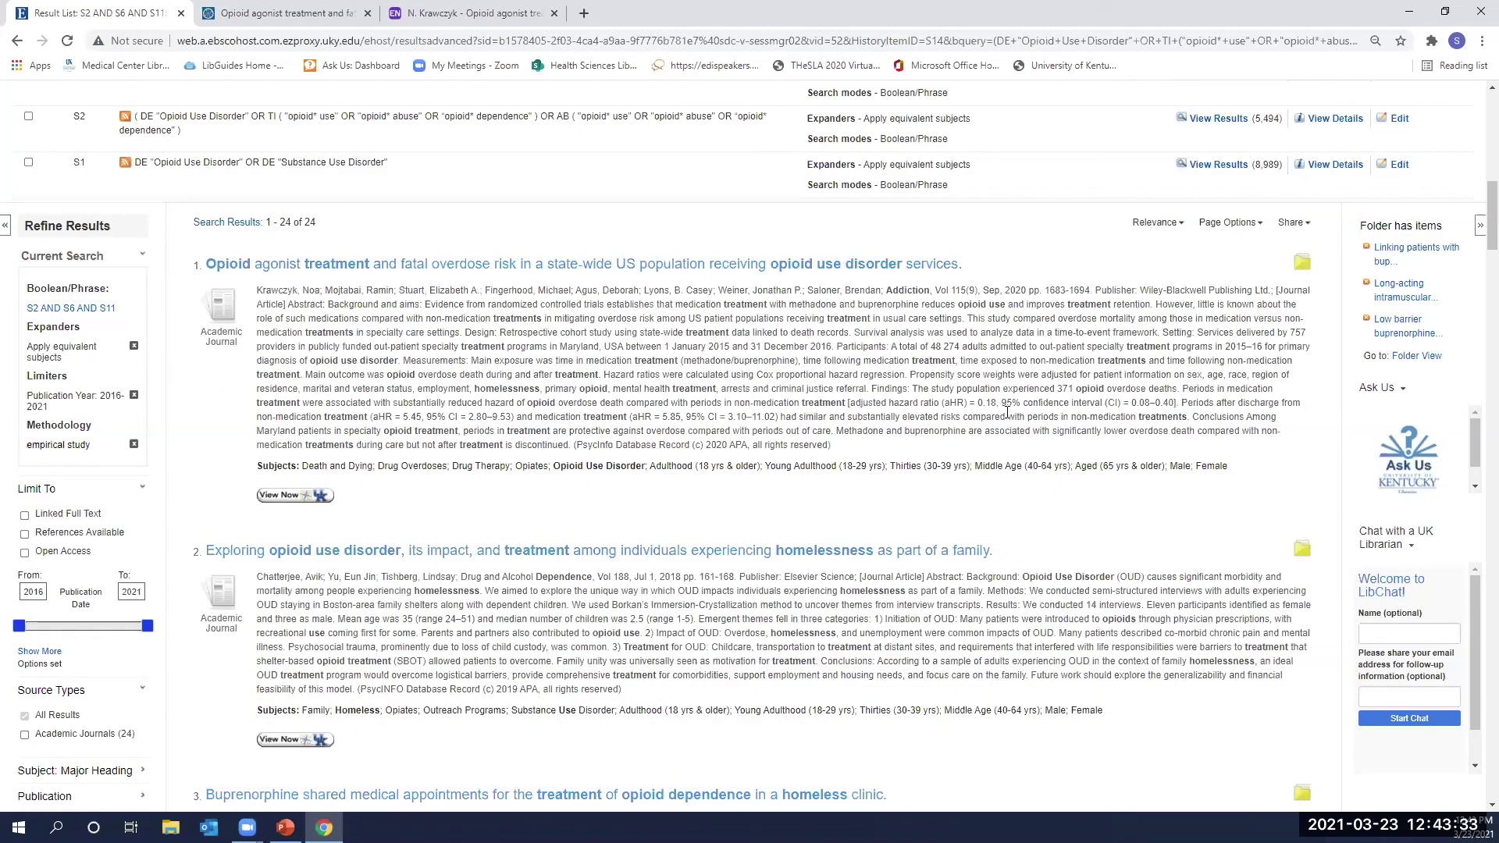